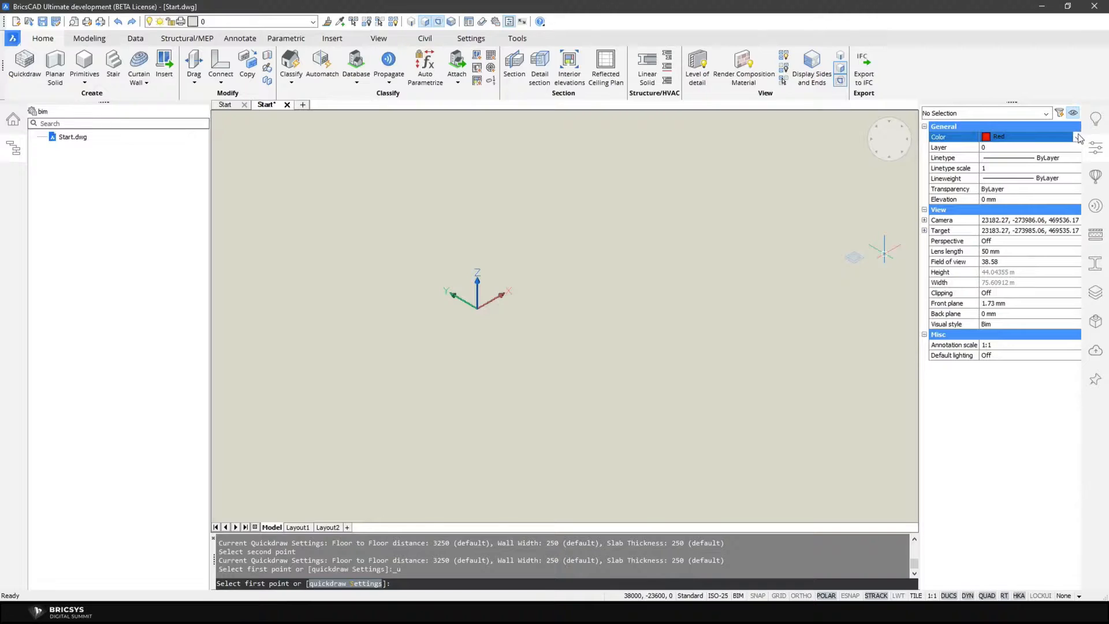
# Set the current color to ByLayer and draw a rectangular room about 18.5 m wide with Quickdraw
pyautogui.click(1077, 138)
pyautogui.click(1071, 152)
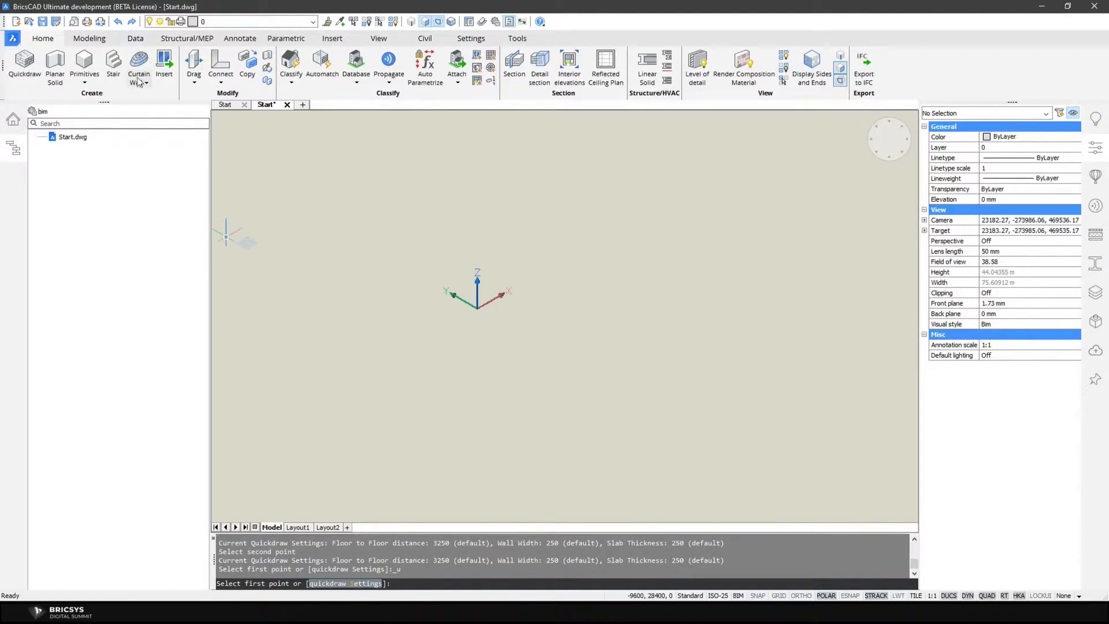
pyautogui.click(24, 64)
pyautogui.click(505, 316)
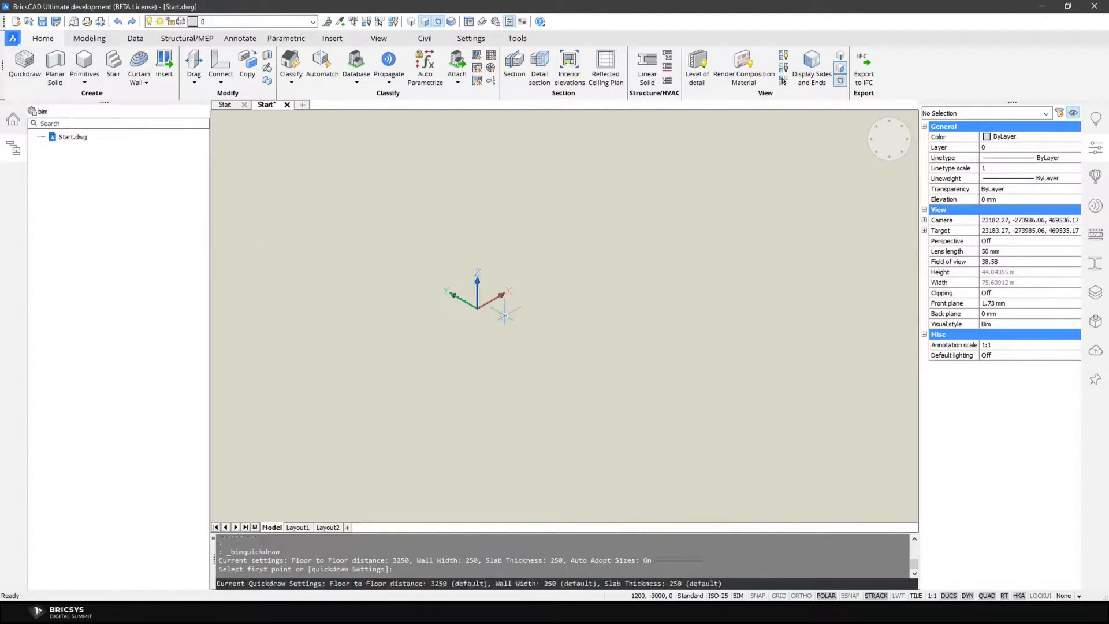
pyautogui.click(549, 480)
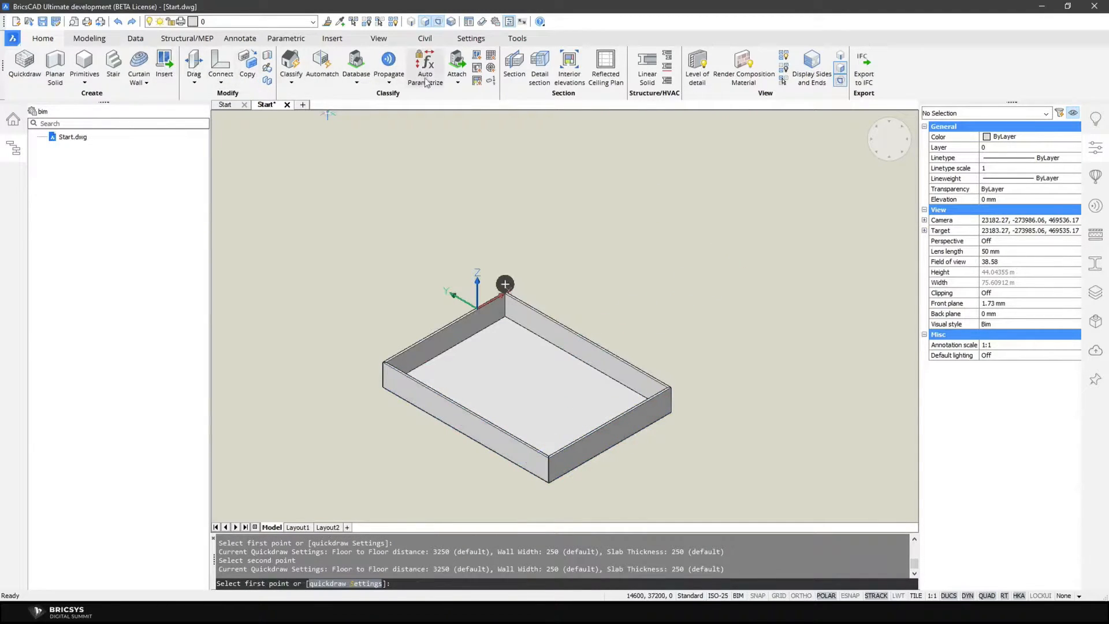
# Create a BIM space inside the room and set its representation to Solid
pyautogui.click(477, 82)
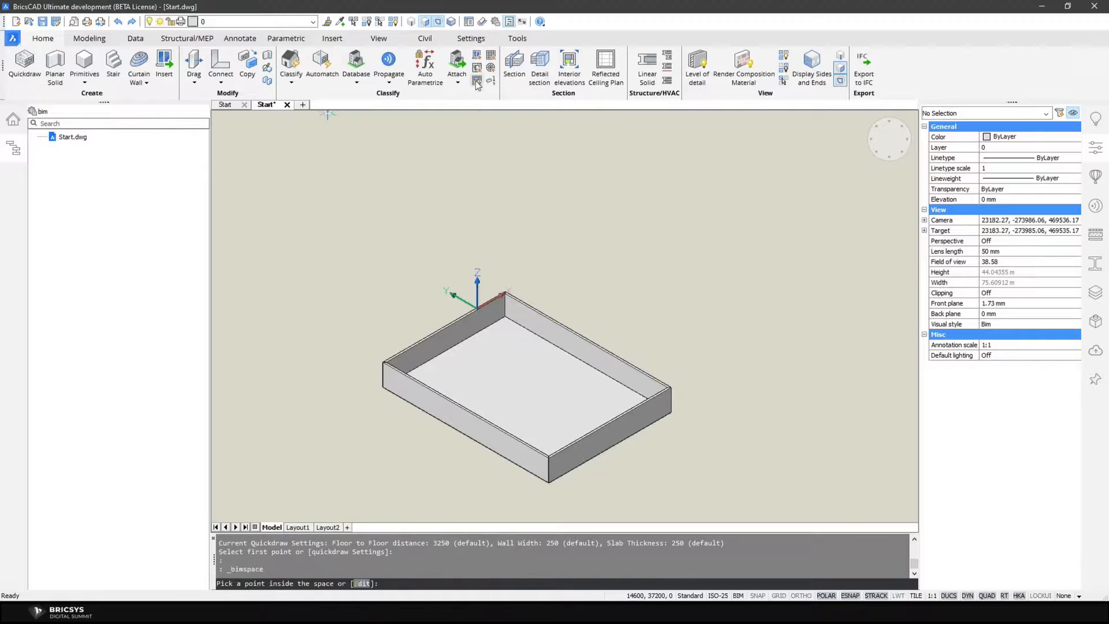
pyautogui.click(506, 385)
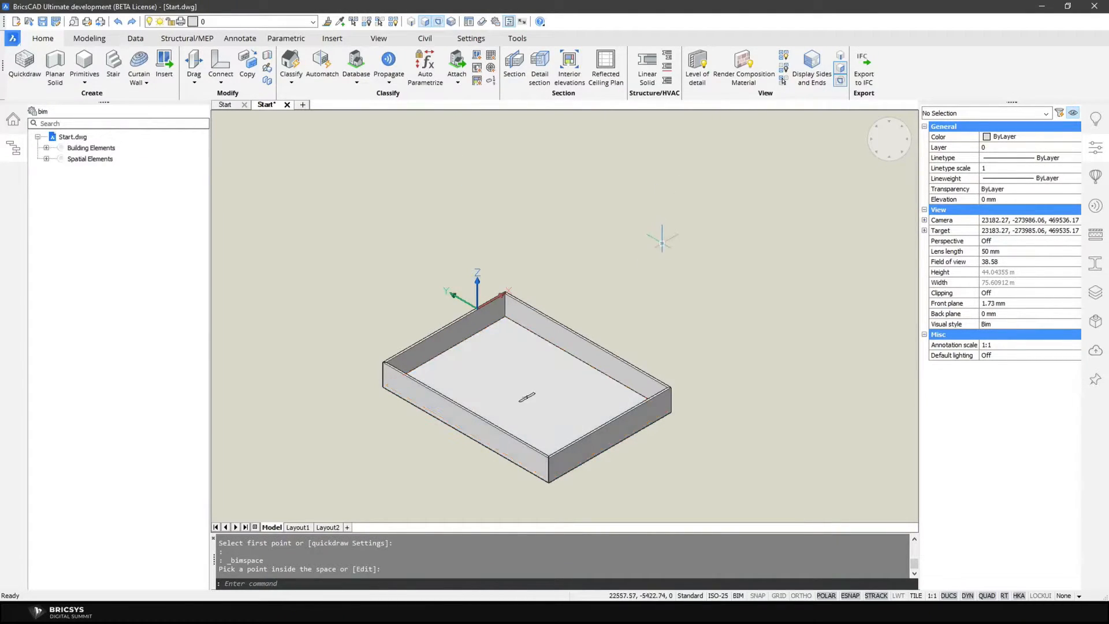
pyautogui.click(99, 160)
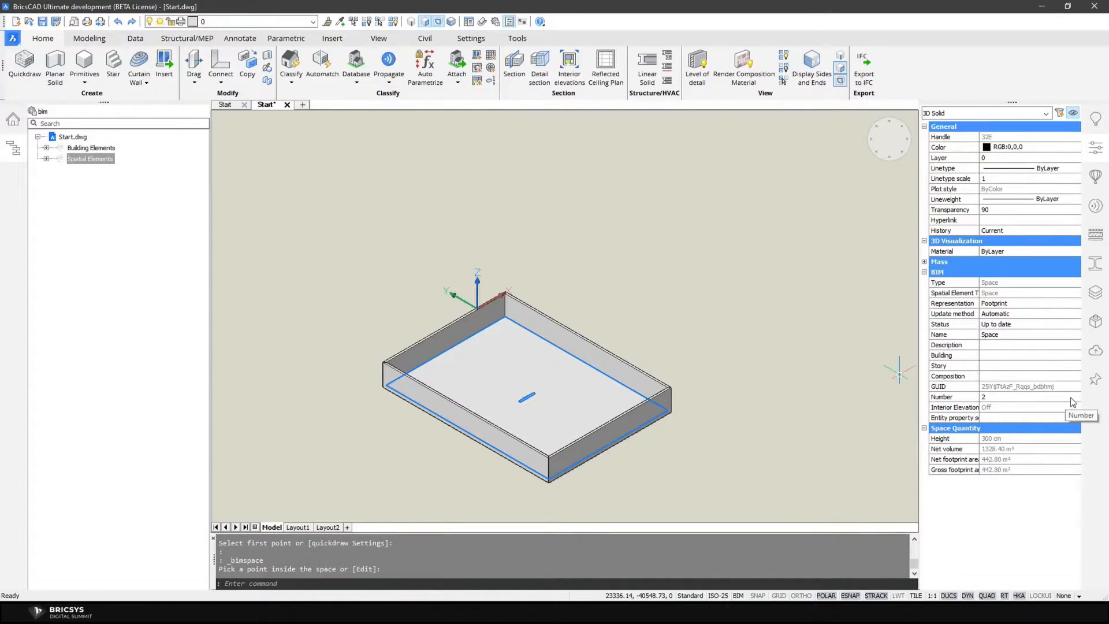
pyautogui.click(1068, 304)
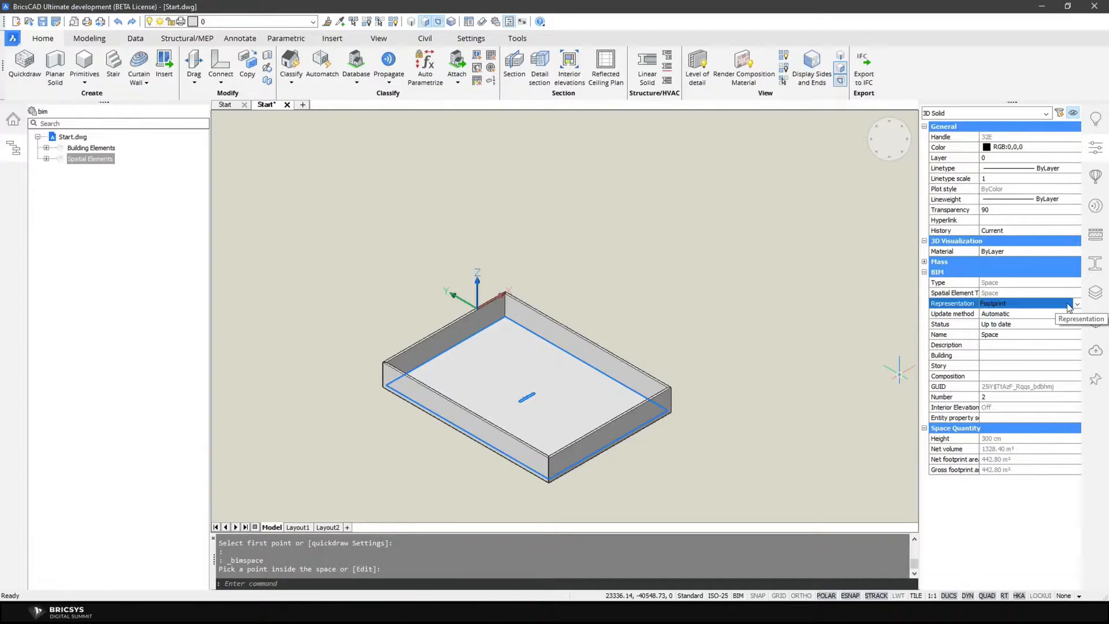
pyautogui.click(1075, 304)
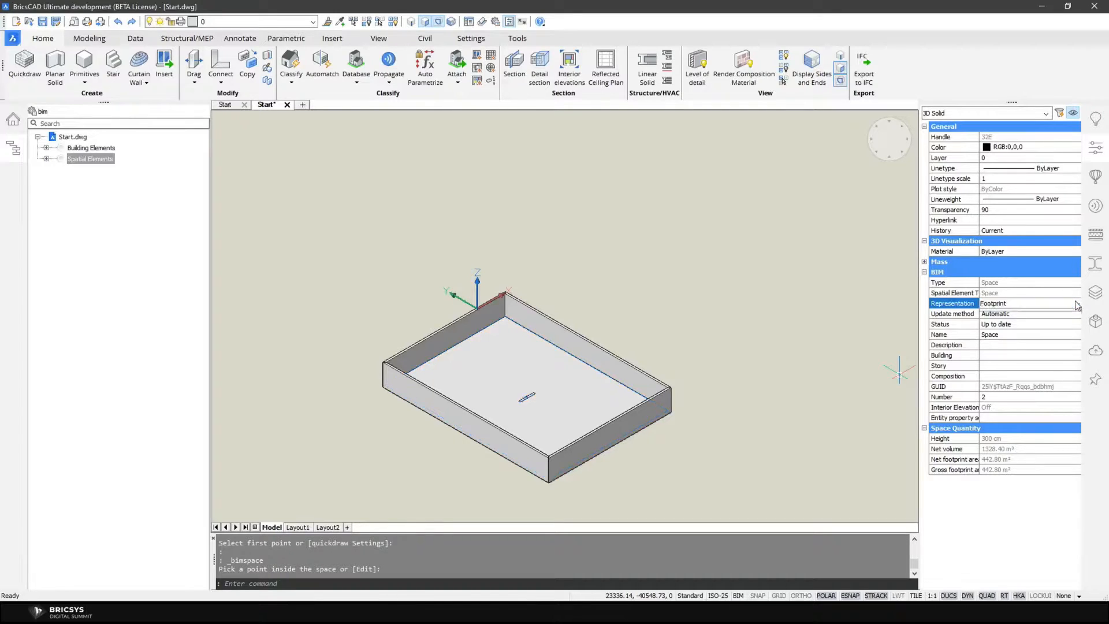
pyautogui.click(1073, 327)
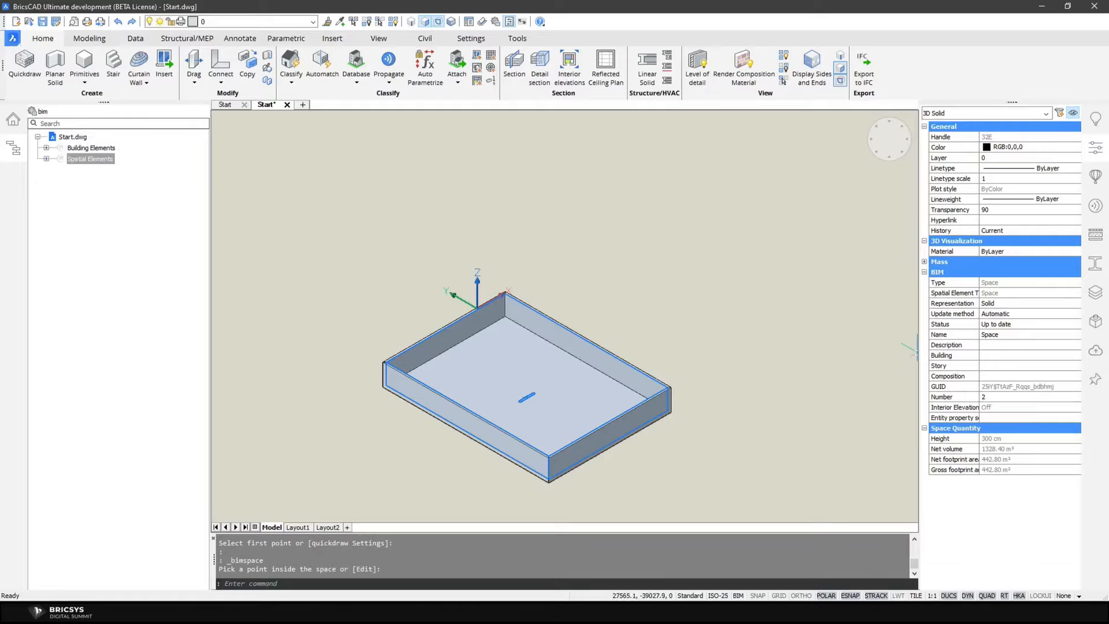
pyautogui.press('Escape')
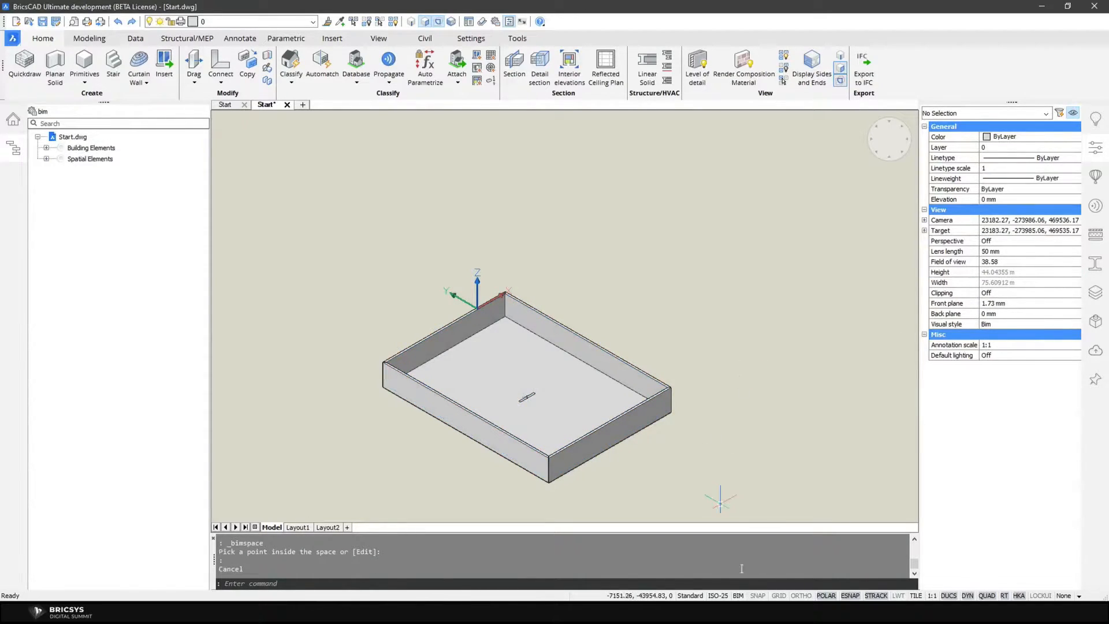
# Select the room's space and run BIMSPACE with the Edit option to view its bounding elements
pyautogui.press('Tab')
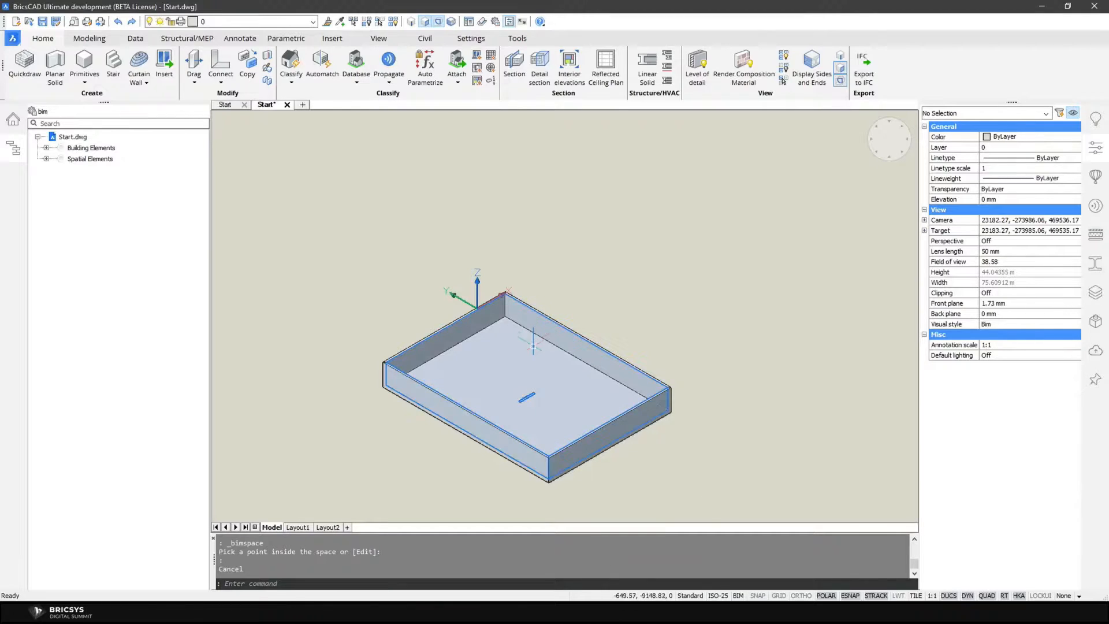
pyautogui.click(531, 344)
pyautogui.click(425, 583)
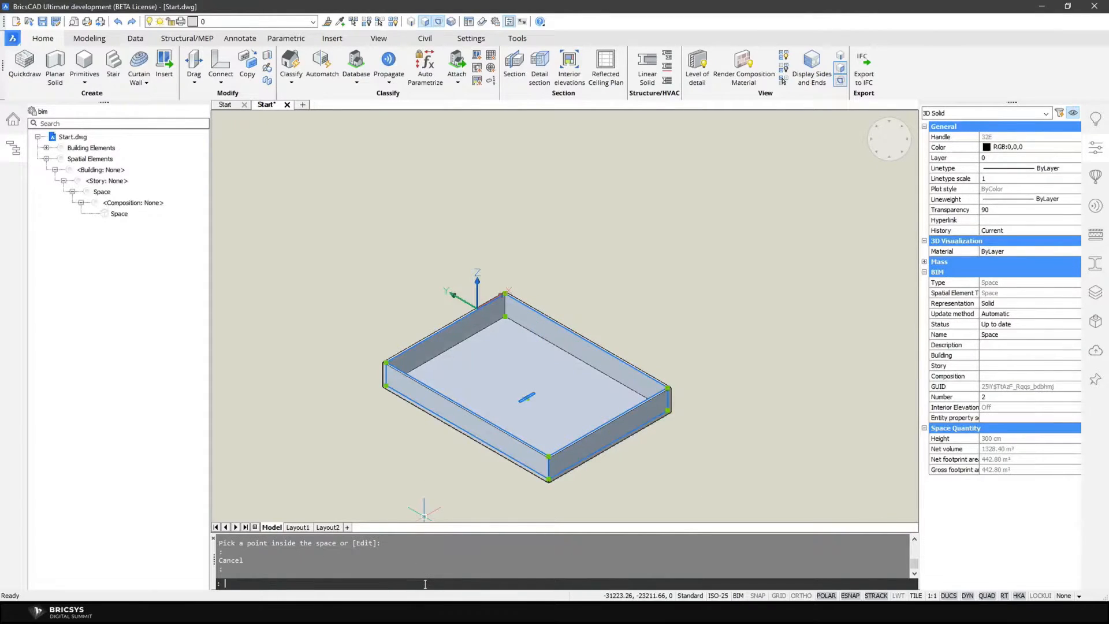
pyautogui.write('bim')
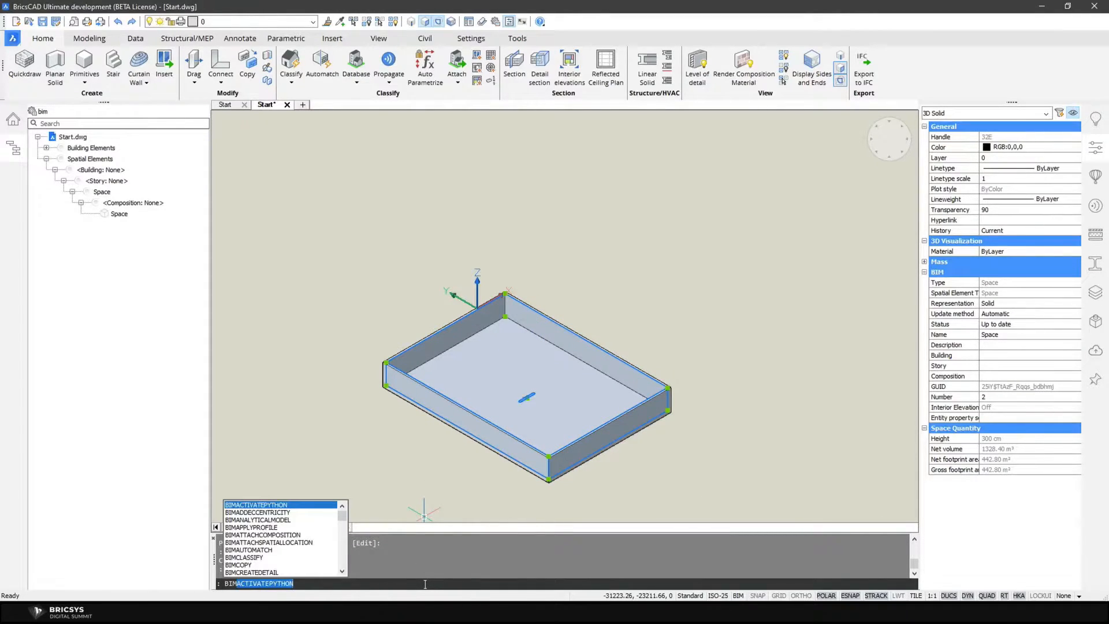
pyautogui.write('s')
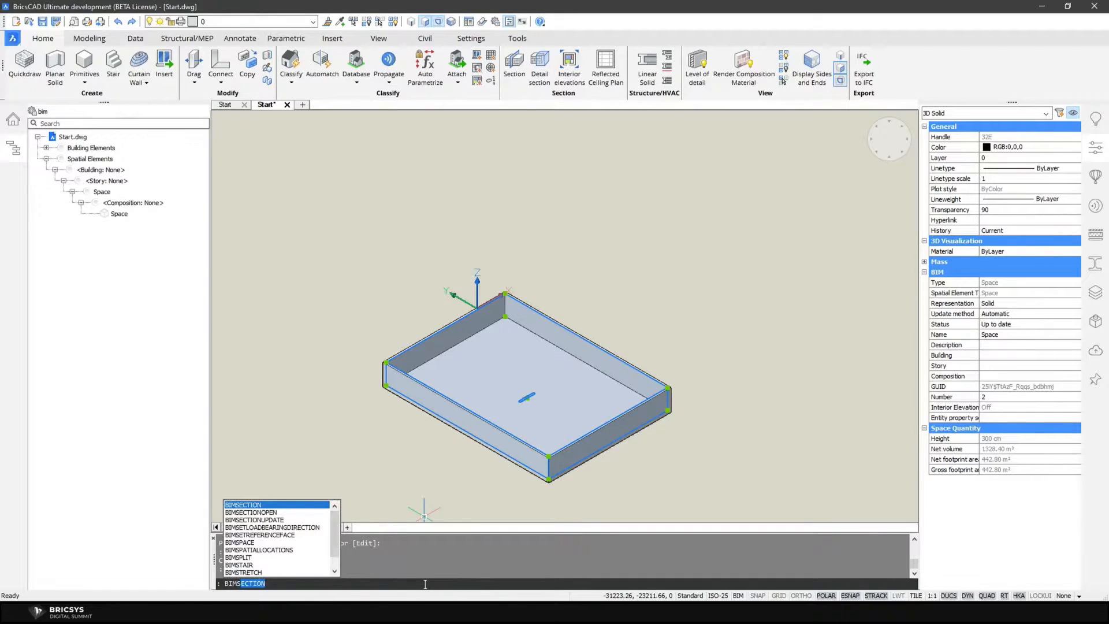
pyautogui.write('pac')
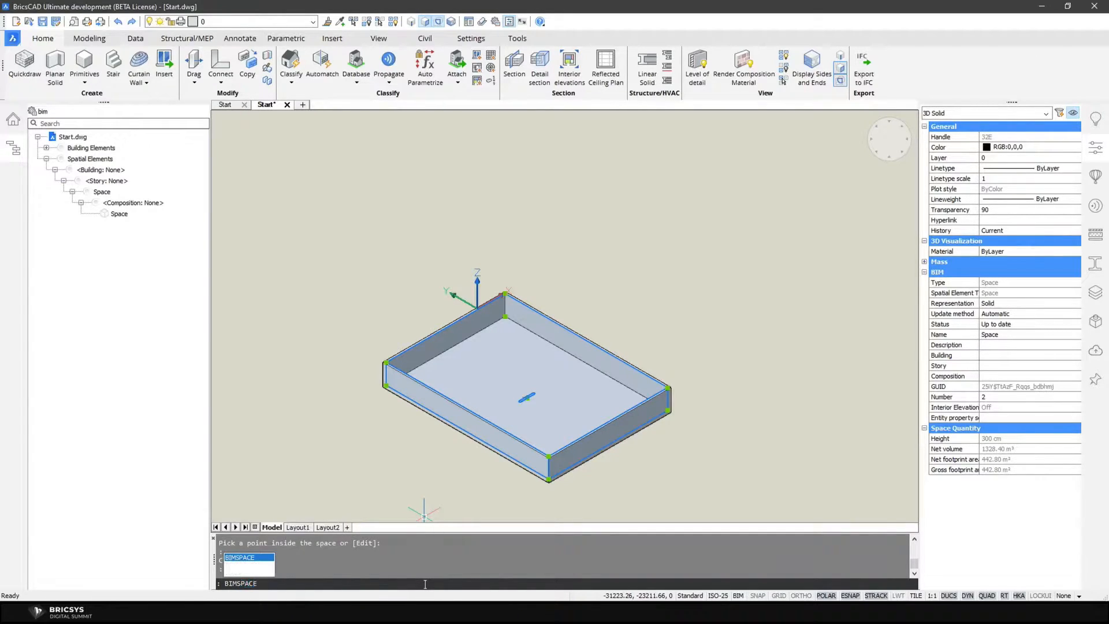
pyautogui.write('e')
pyautogui.press('Return')
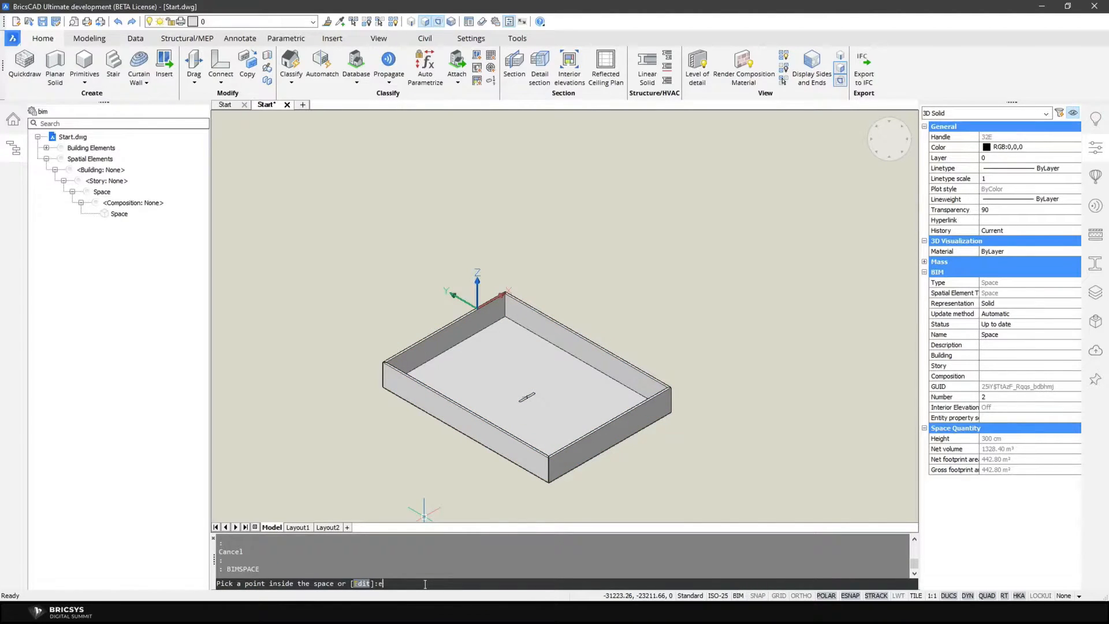
pyautogui.write('e')
pyautogui.press('Return')
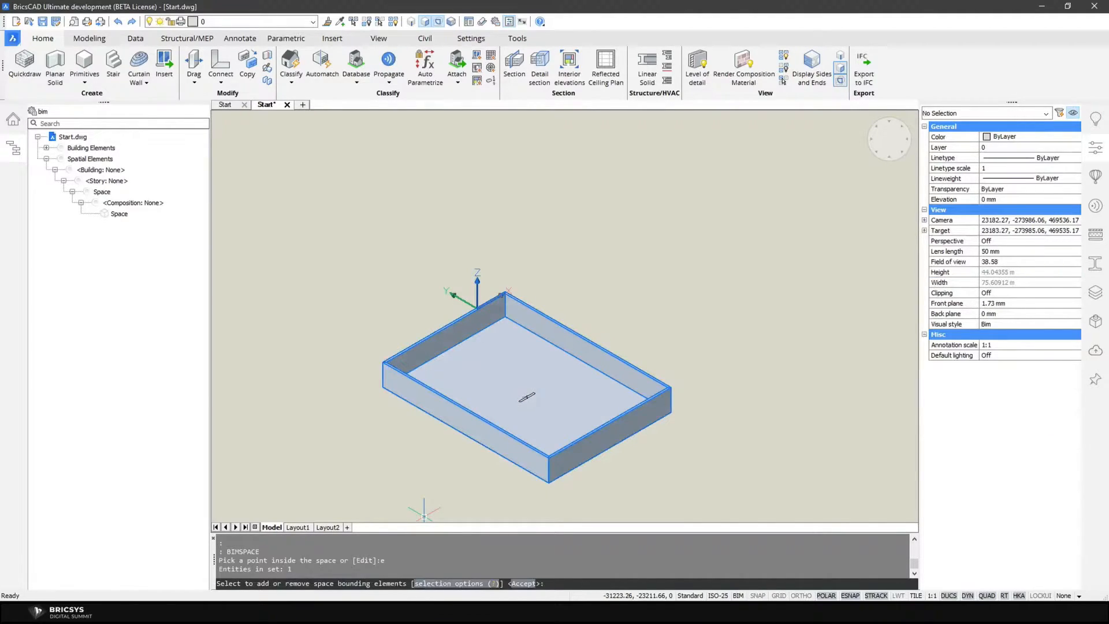
# Check the Space bounding property of the short front wall, leaving the space editing first
pyautogui.scroll(3, 479, 461)
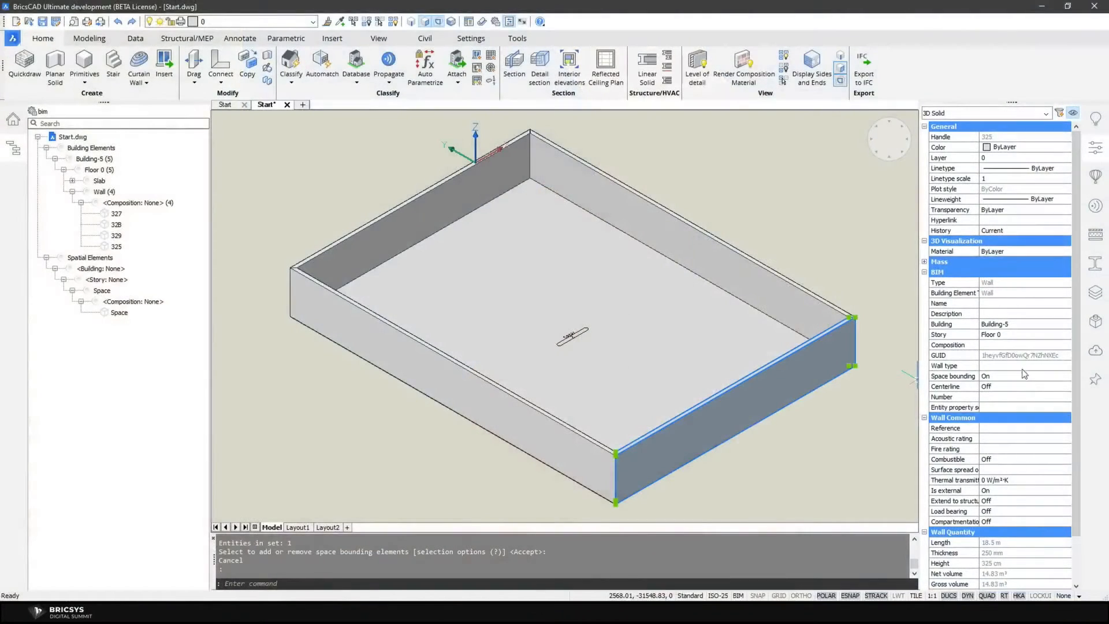
pyautogui.click(961, 376)
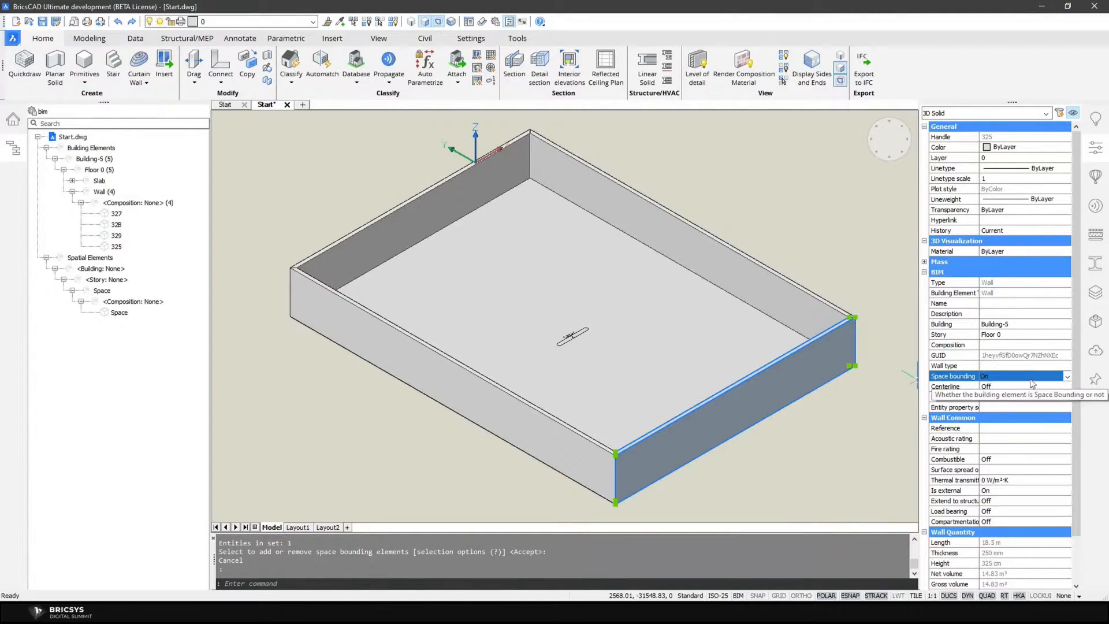
pyautogui.press('Escape')
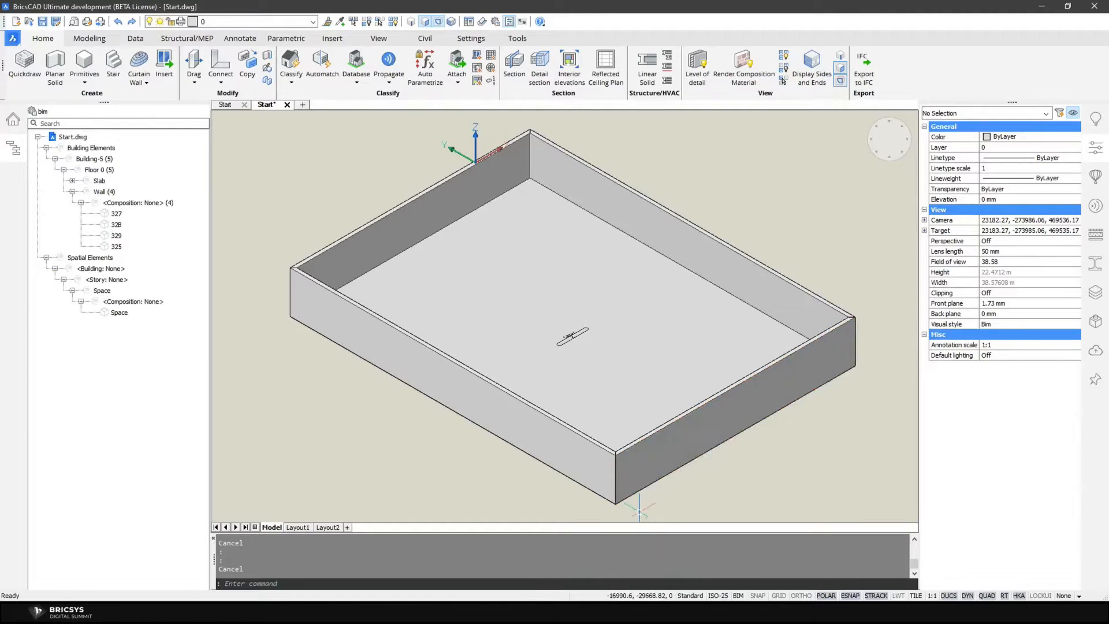
# Edit the space with BIMSPACE, removing the long and the short front walls from its bounding elements, and accept the set
pyautogui.click(590, 263)
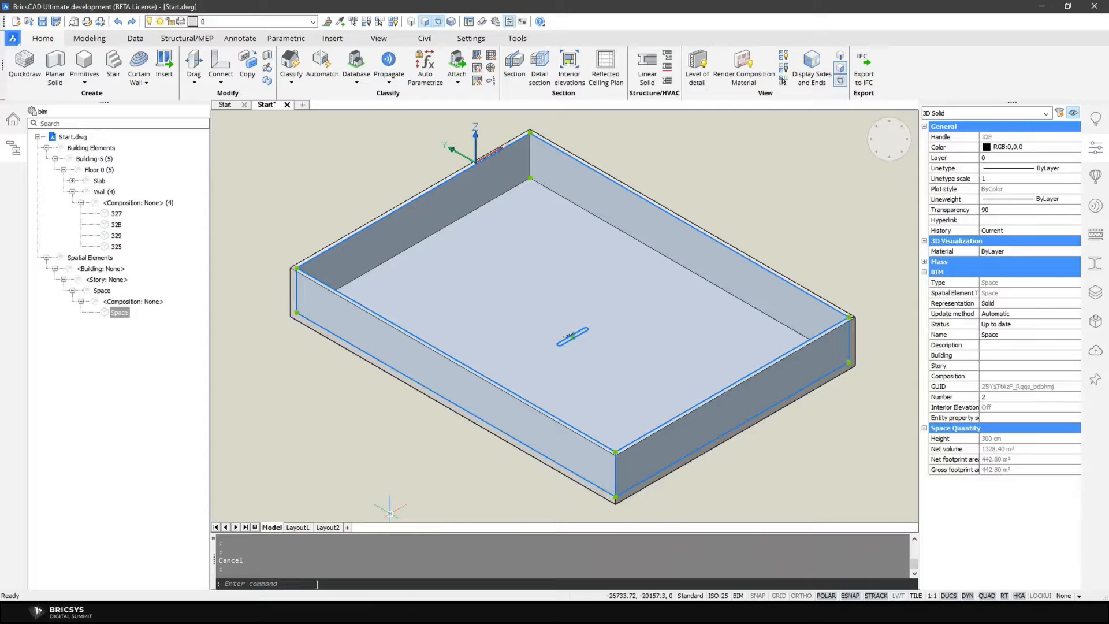
pyautogui.write('BIMSPACE')
pyautogui.press('Return')
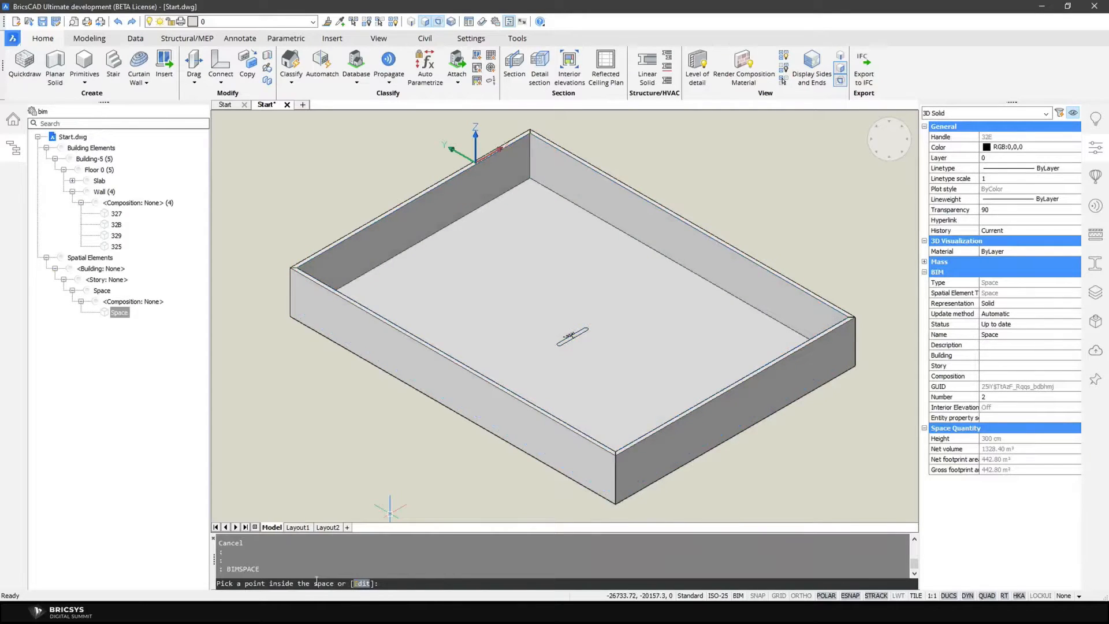
pyautogui.write('e')
pyautogui.press('Return')
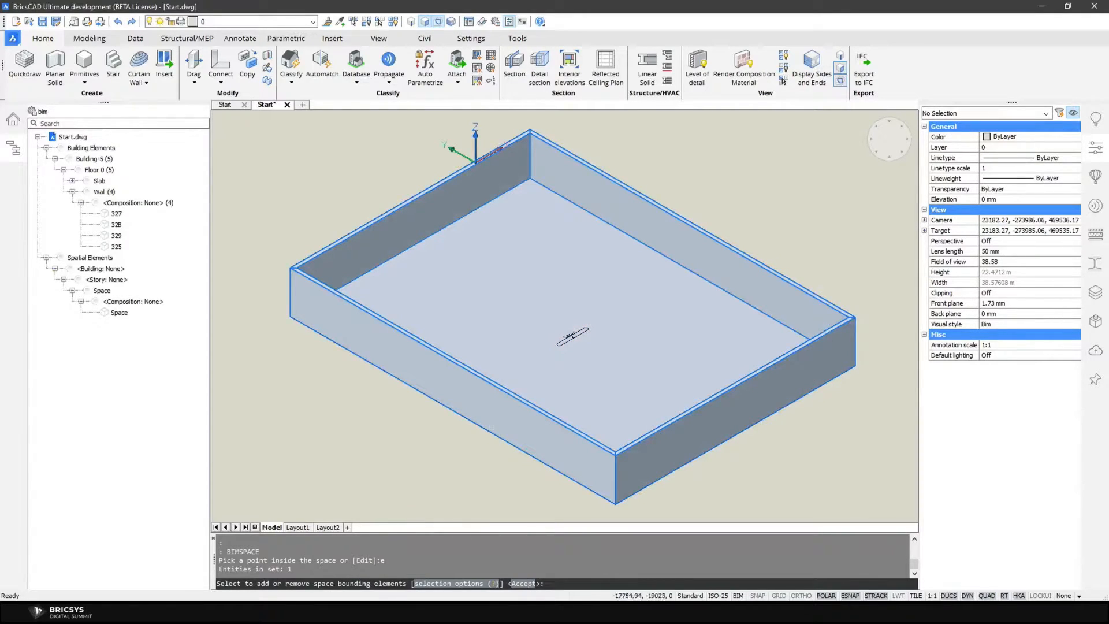
pyautogui.click(495, 385)
pyautogui.click(494, 385)
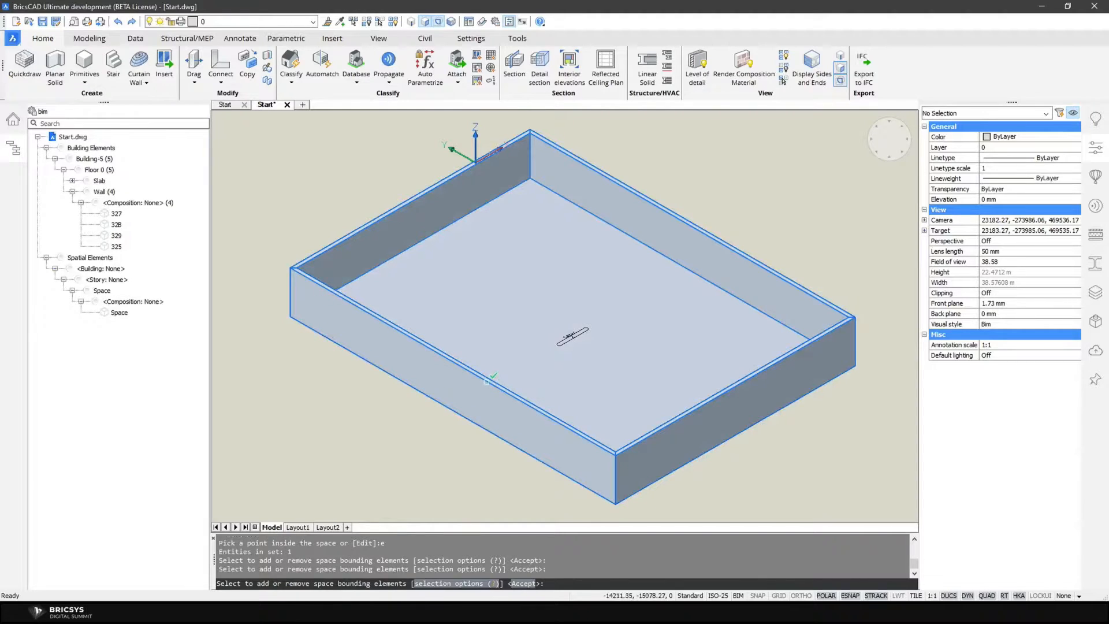
pyautogui.click(306, 274)
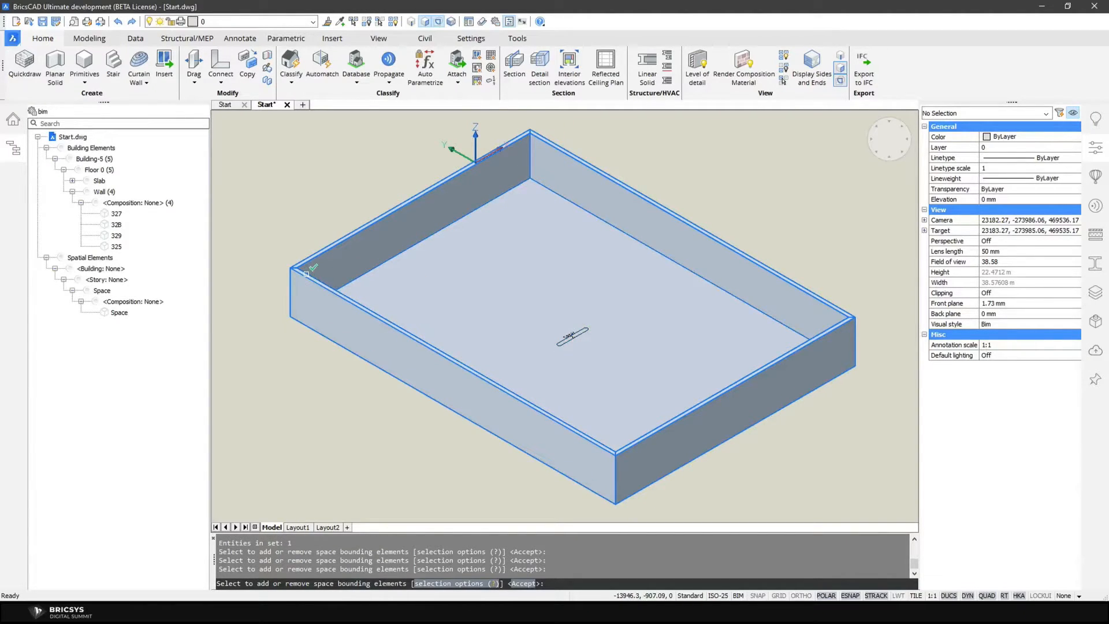
pyautogui.click(732, 399)
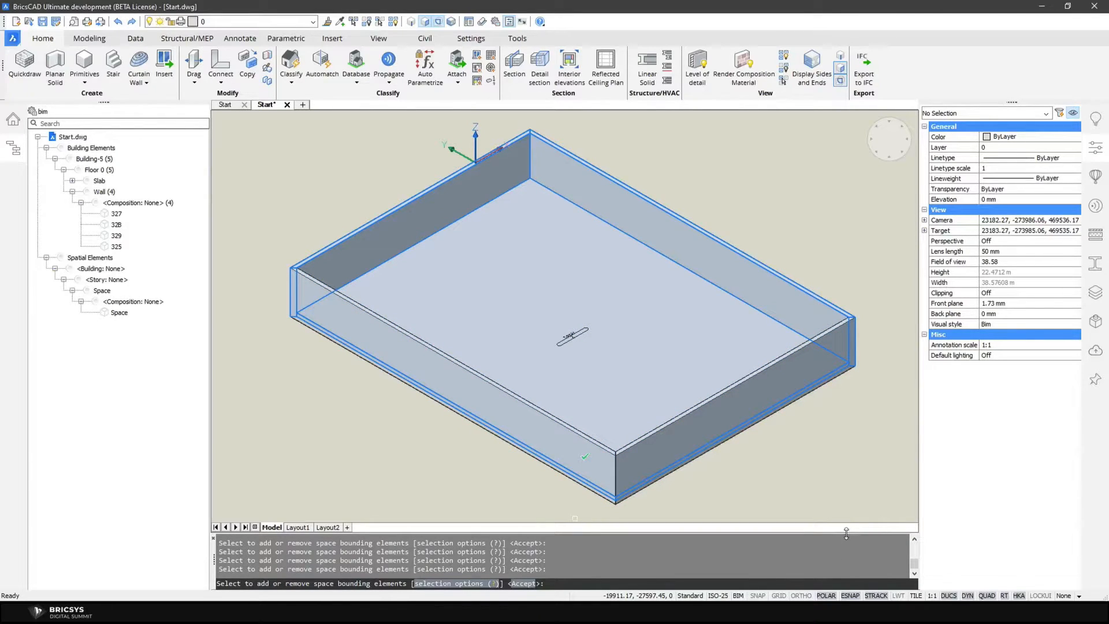
pyautogui.press('Return')
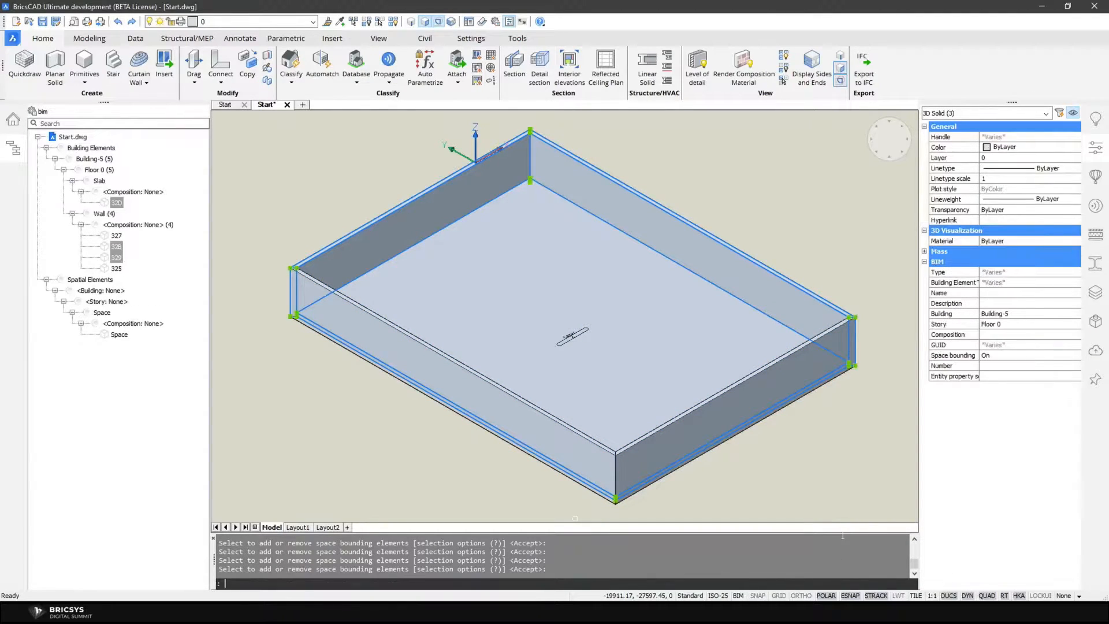
pyautogui.press('Escape')
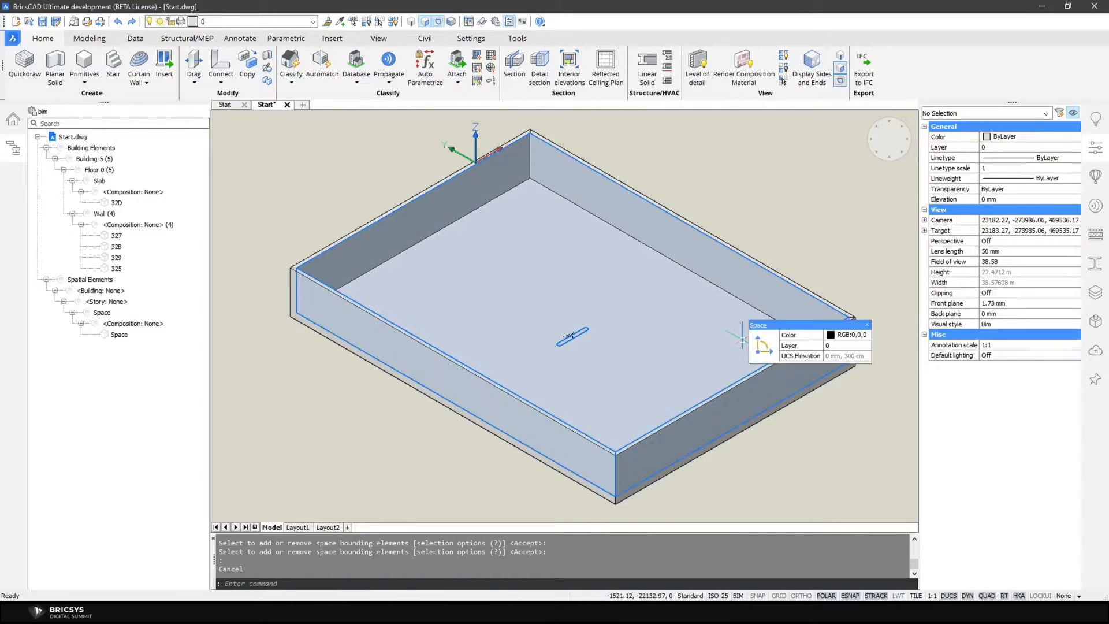
# Reopen the space with BIMSPACE Edit to check which elements bound it, without changing the set
pyautogui.click(745, 342)
pyautogui.click(667, 585)
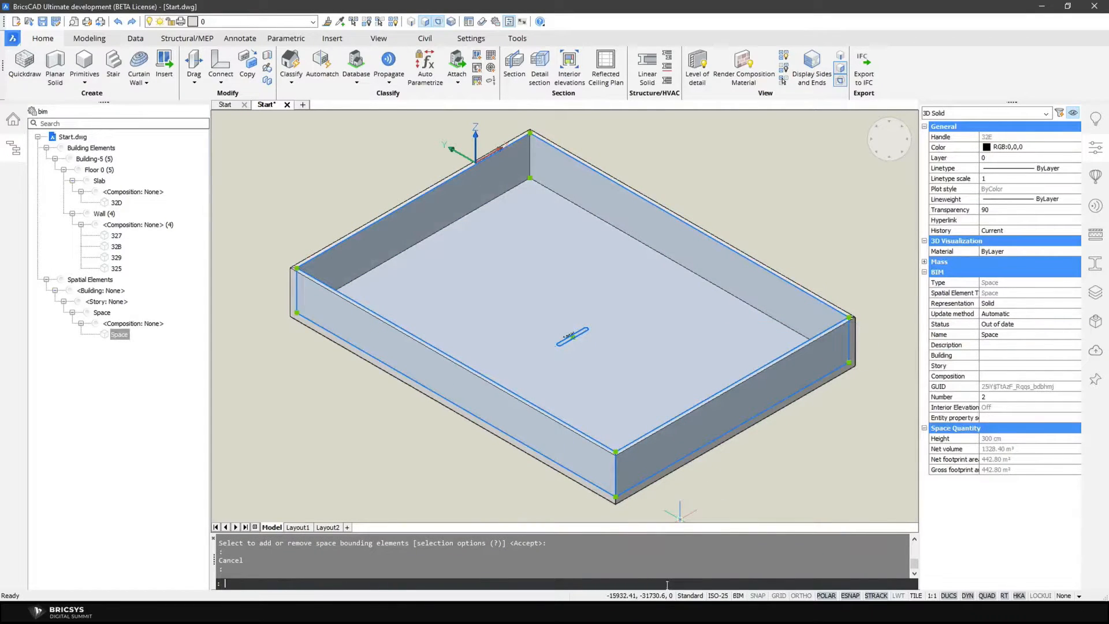
pyautogui.press('Return')
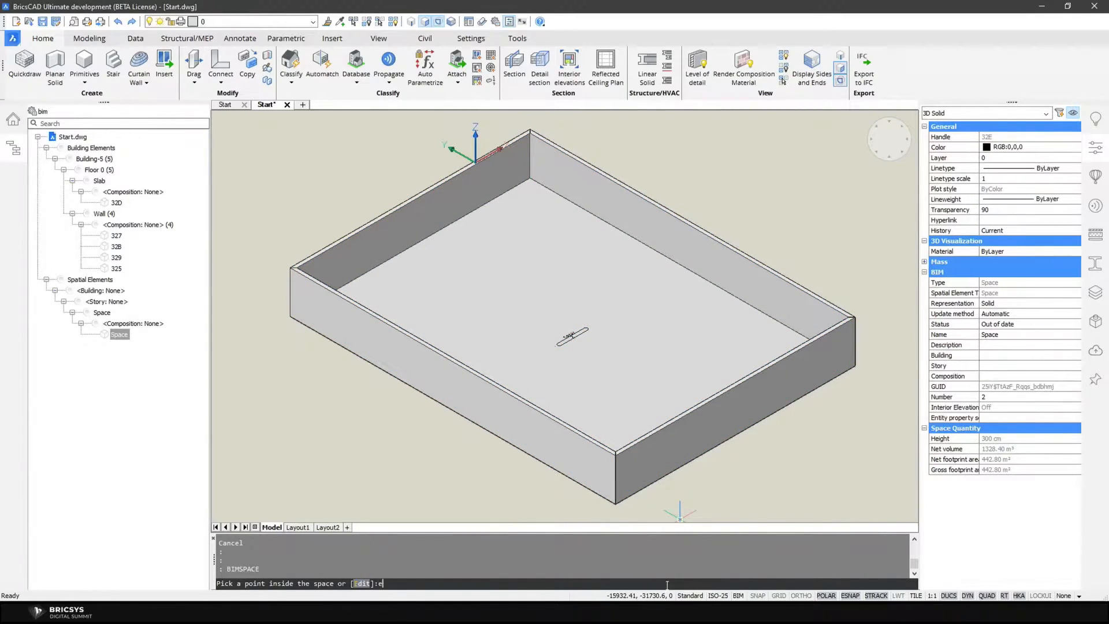
pyautogui.write('e')
pyautogui.press('Return')
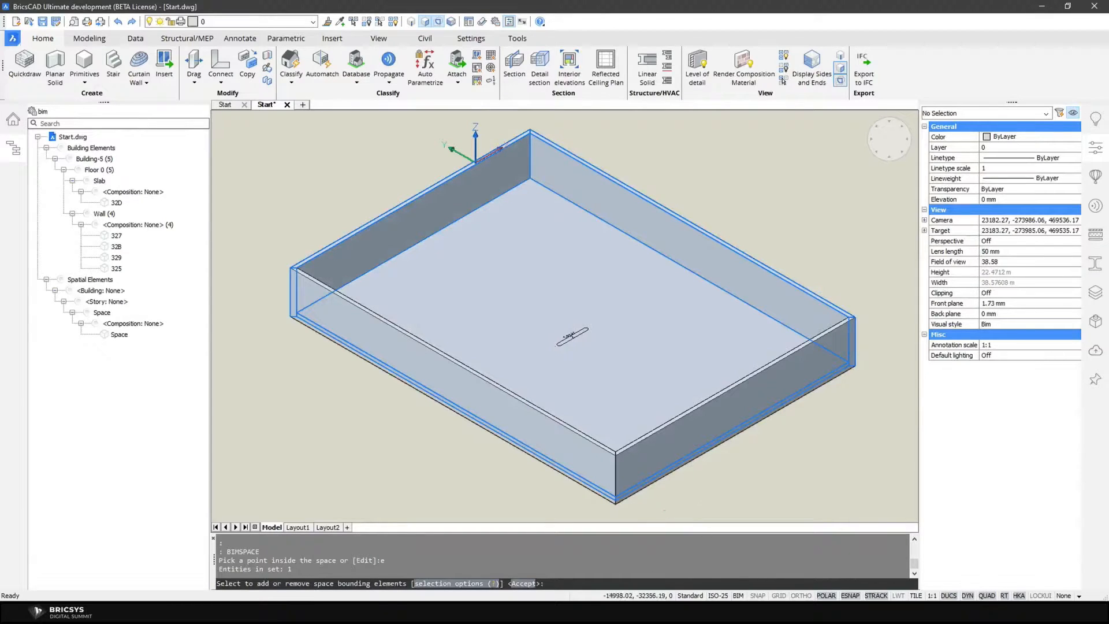
pyautogui.press('Escape')
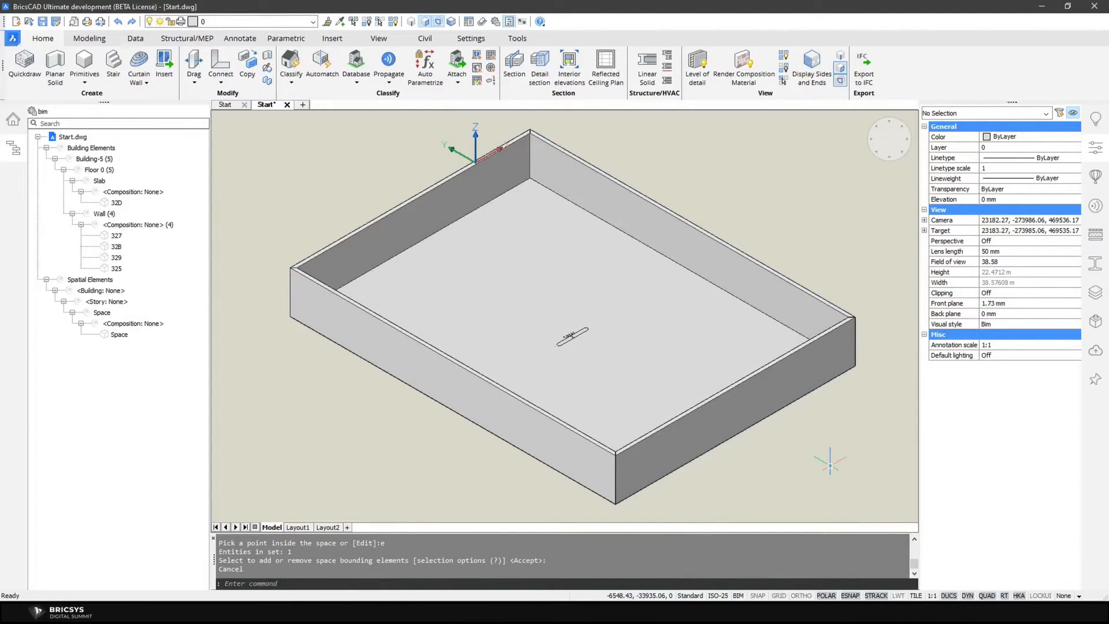
# Draw a solid box about 14 m high with a footprint of about 405 m² beside the room and classify it as a Space
pyautogui.scroll(-3, 606, 364)
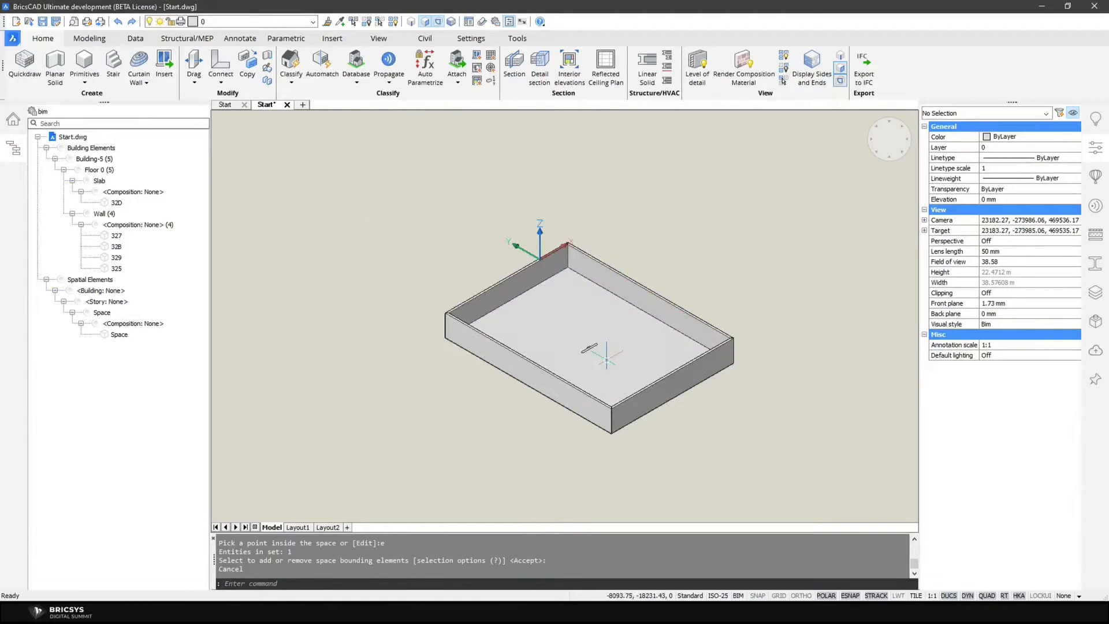
pyautogui.click(86, 74)
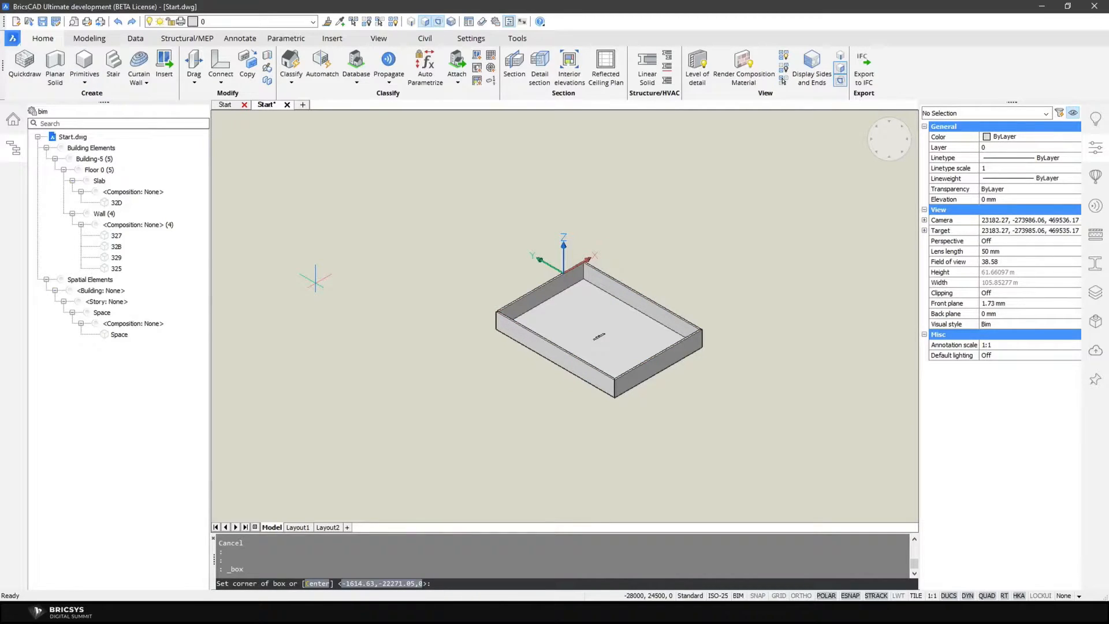
pyautogui.click(315, 281)
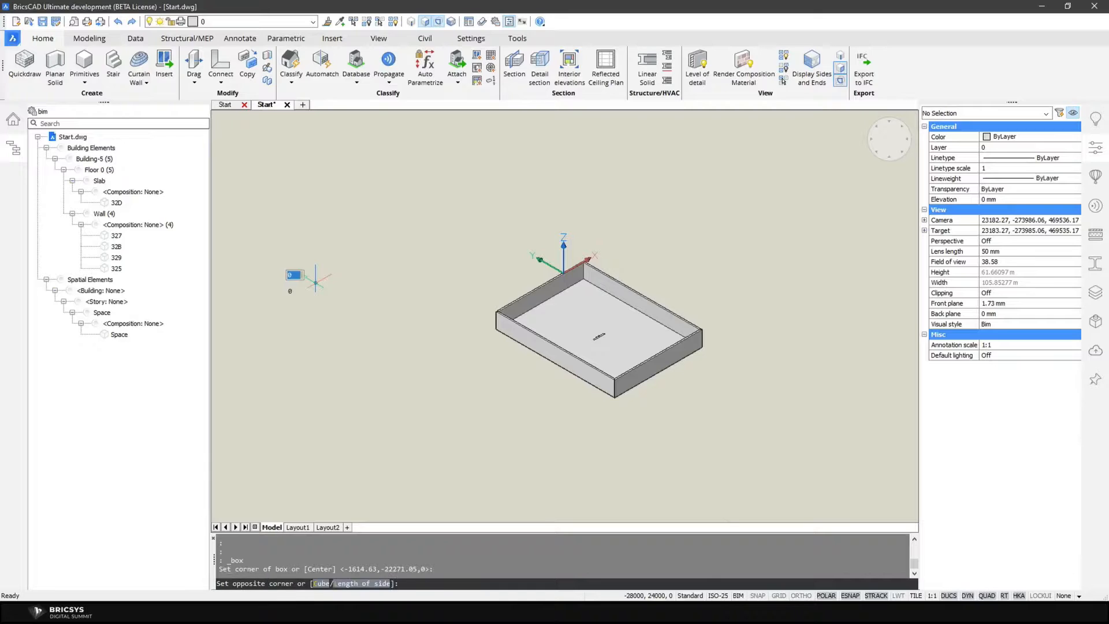
pyautogui.click(336, 393)
pyautogui.click(348, 334)
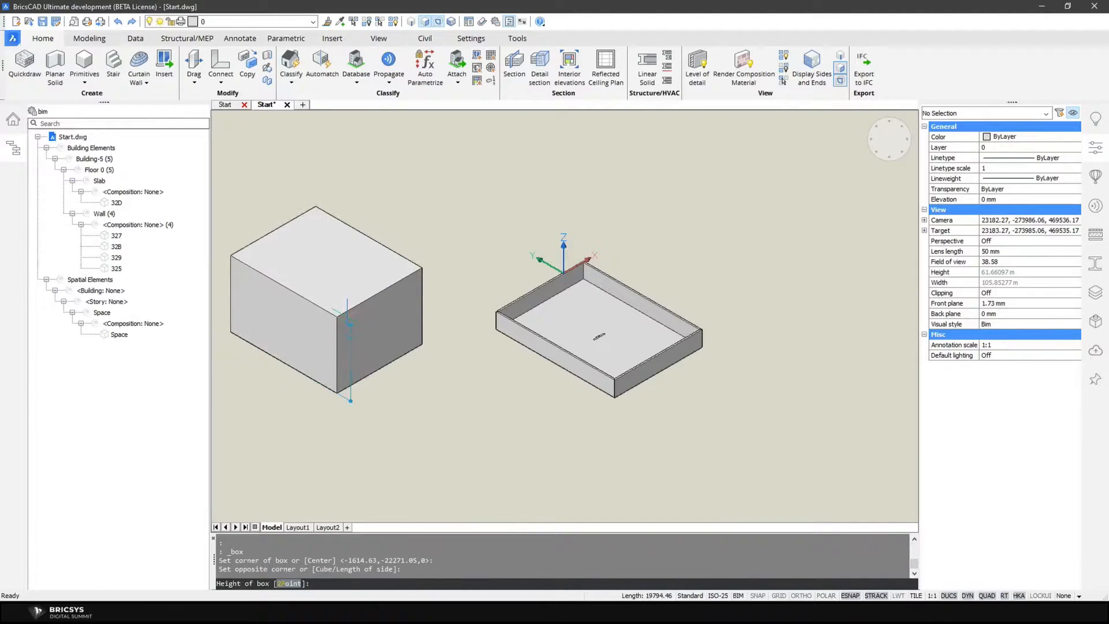
pyautogui.click(361, 328)
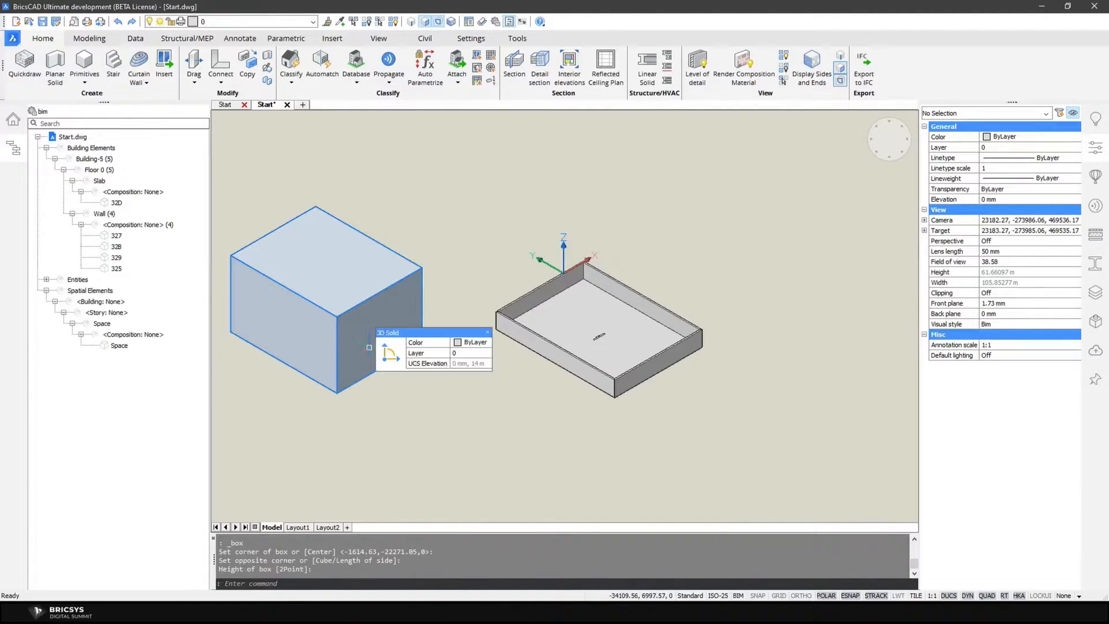
pyautogui.click(291, 78)
pyautogui.click(315, 232)
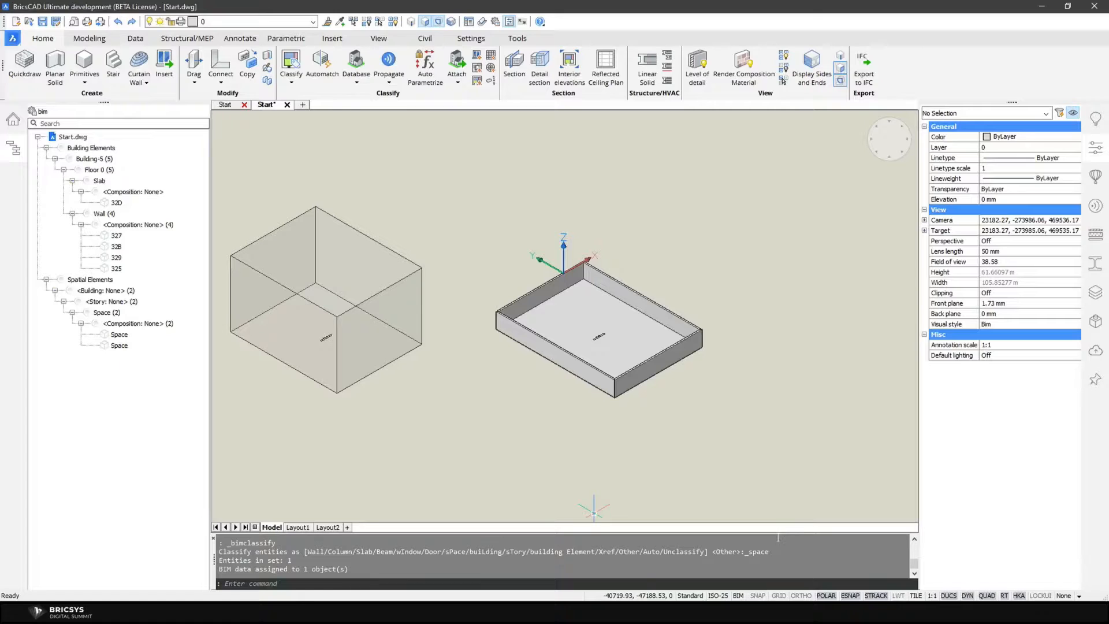
# Rotate the short front face of the box-shaped space outward about its bottom edge by about 36° with the manipulator
pyautogui.click(404, 368)
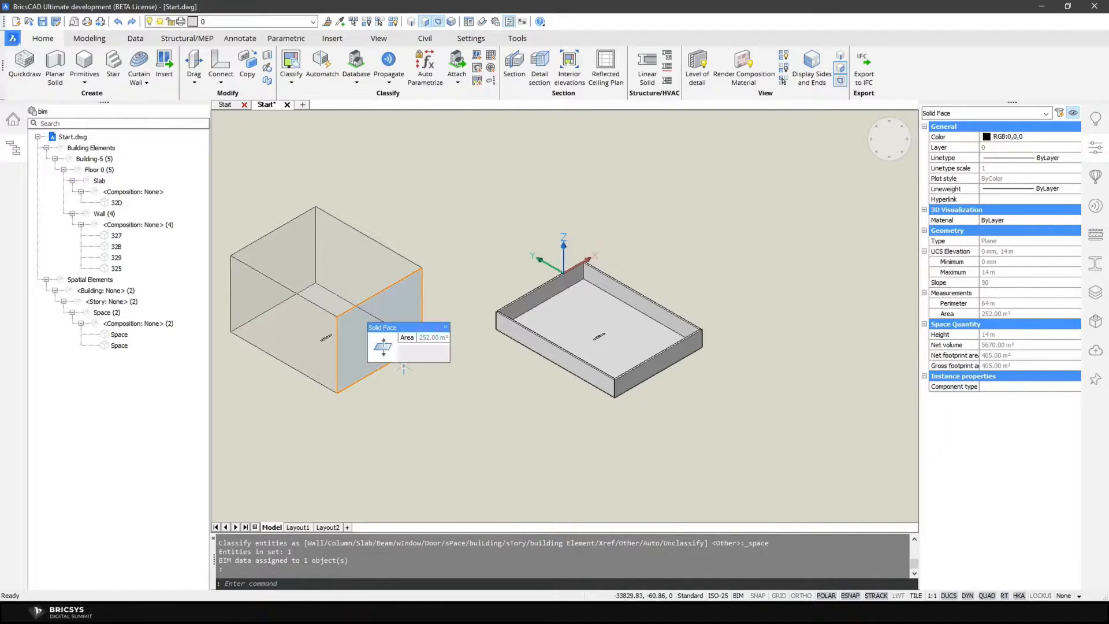
pyautogui.click(410, 354)
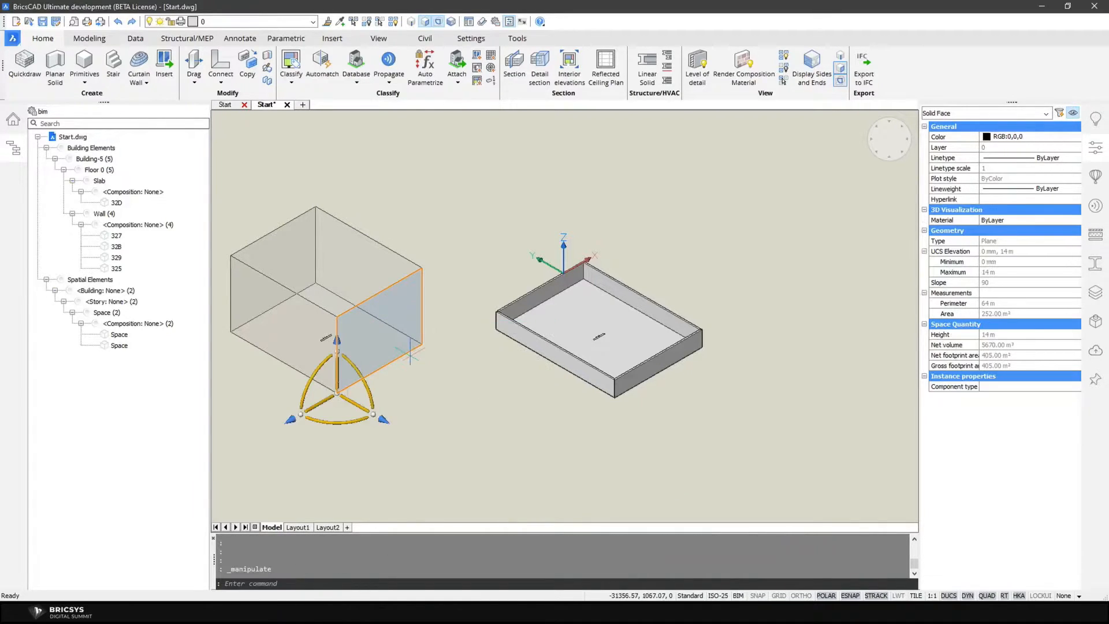
pyautogui.click(330, 357)
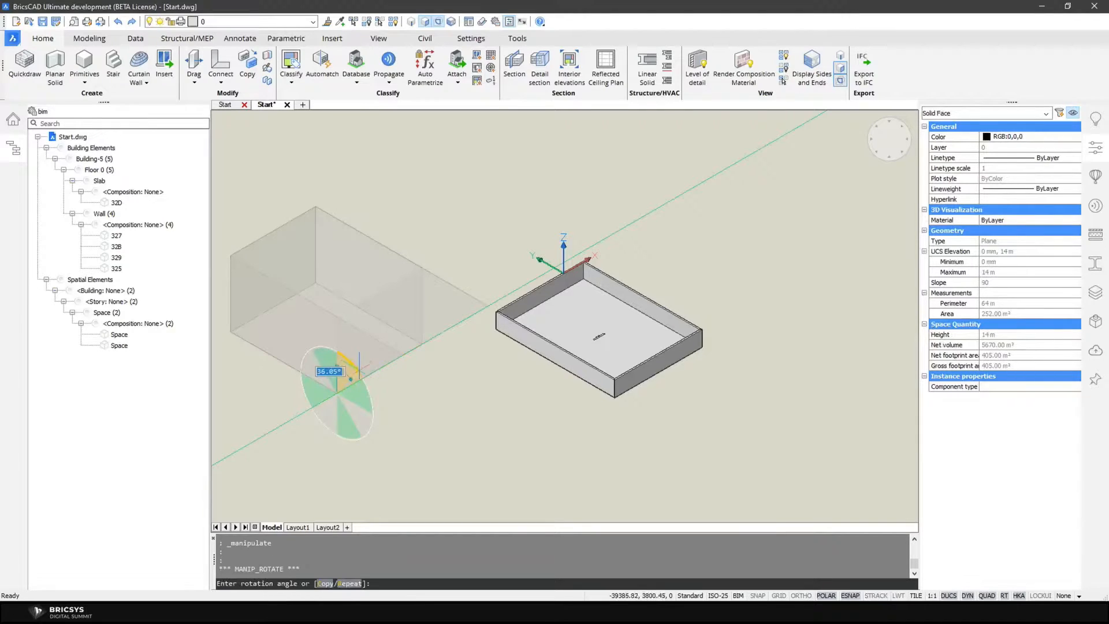
pyautogui.click(351, 380)
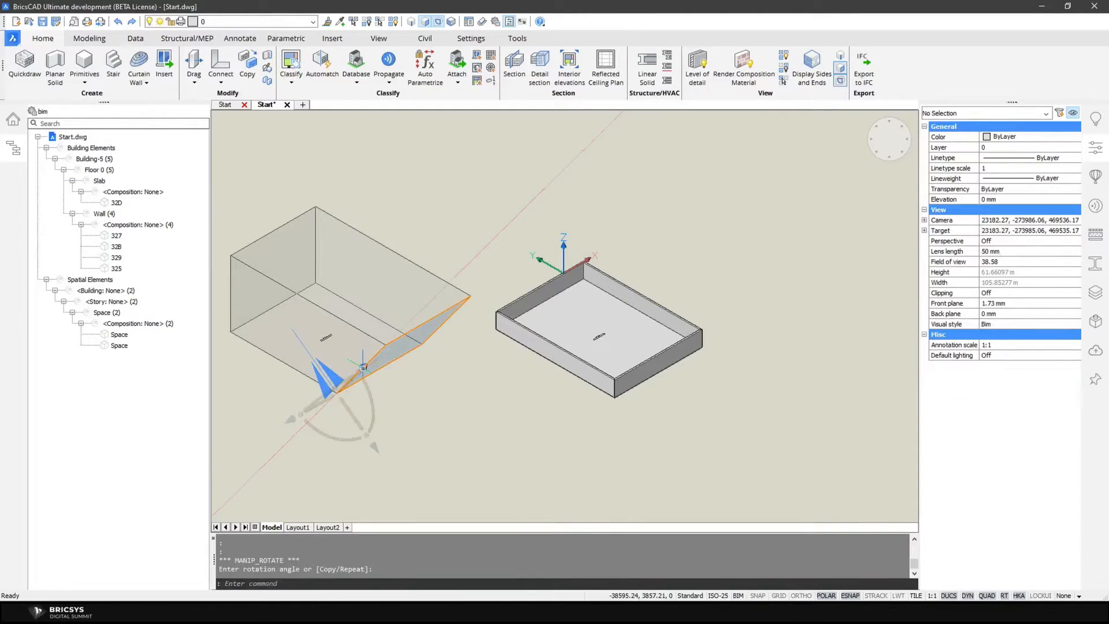
pyautogui.press('Escape')
# Rotate the long front face of the same space about its top edge so its lower side tilts slightly outward
pyautogui.click(343, 341)
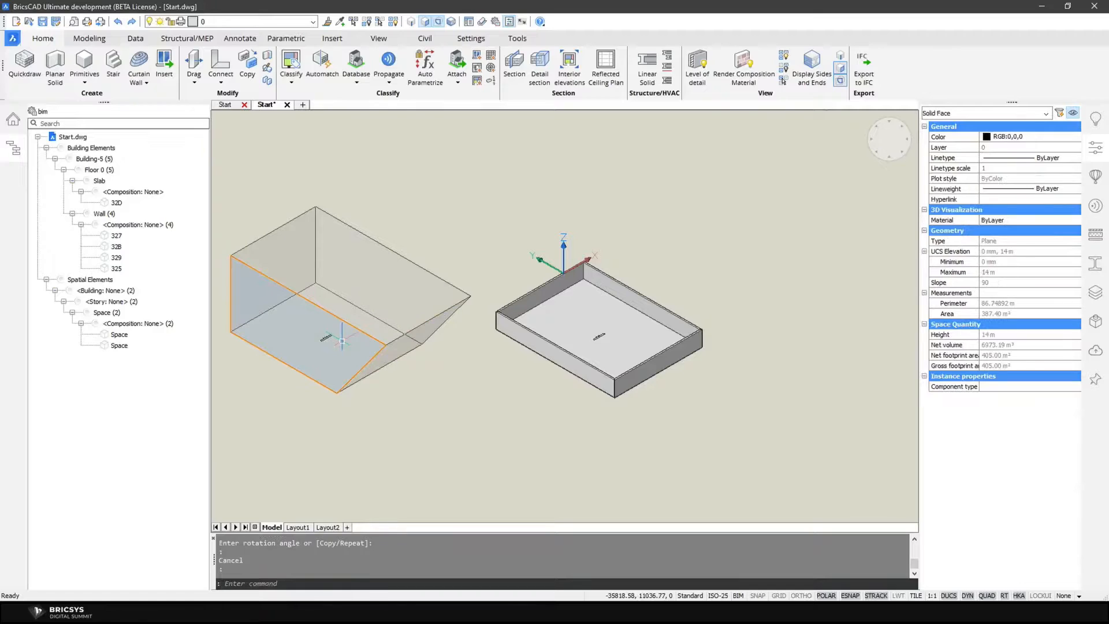
pyautogui.click(371, 348)
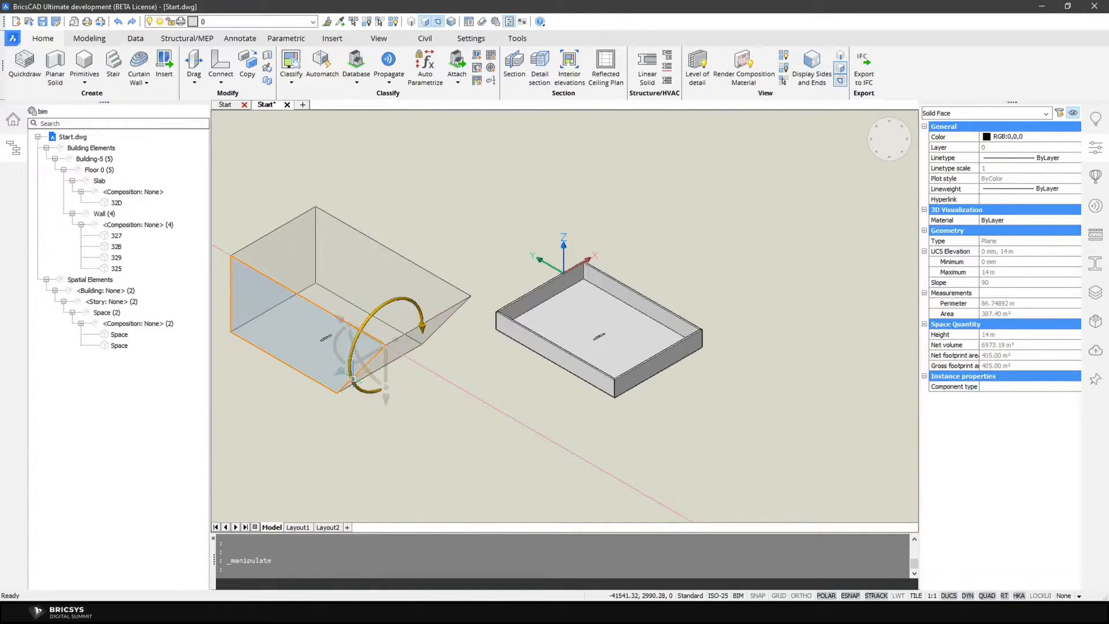
pyautogui.click(355, 374)
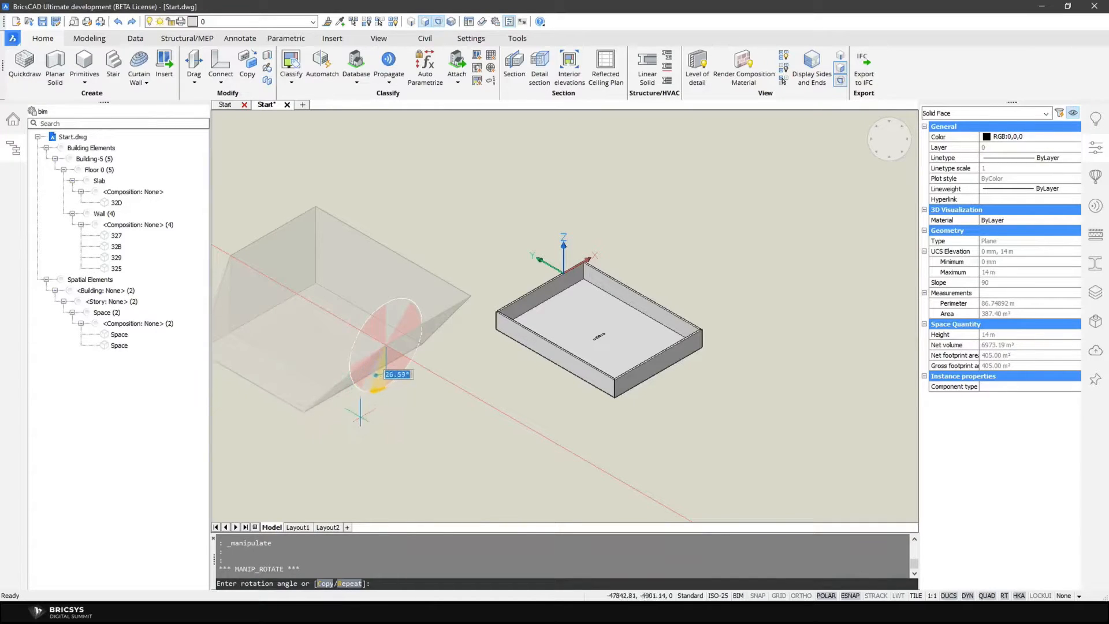
pyautogui.click(378, 433)
pyautogui.press('Escape')
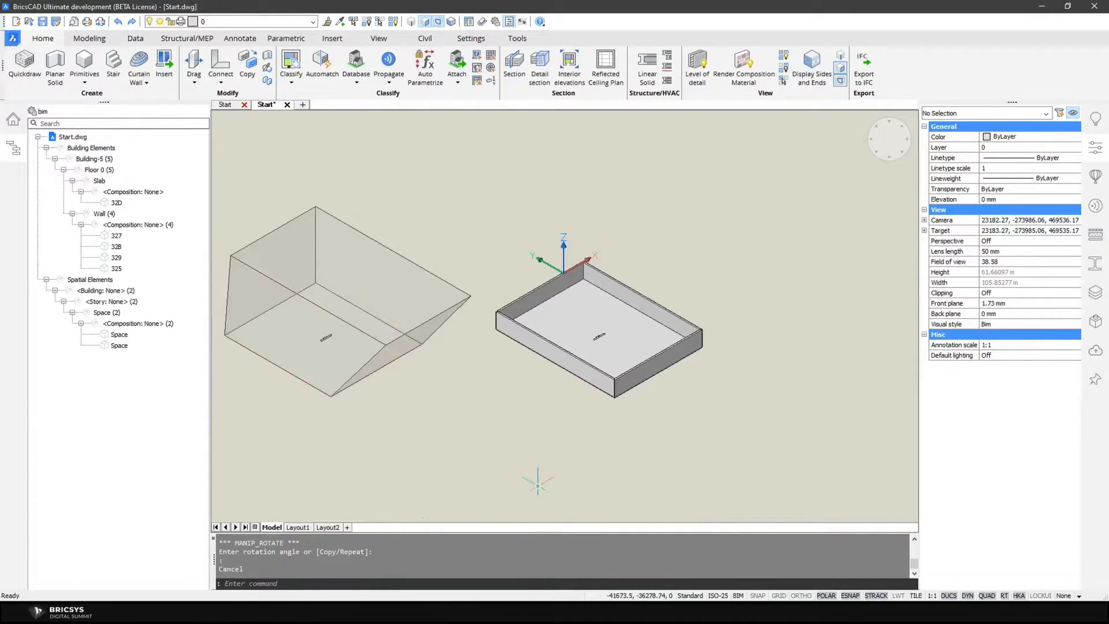
# Extrude the slanted short face of the space outward into a separate solid about 8.6 m thick
pyautogui.keyDown('shift'); pyautogui.moveTo(537, 482); pyautogui.dragTo(560, 473, button='middle'); pyautogui.keyUp('shift')
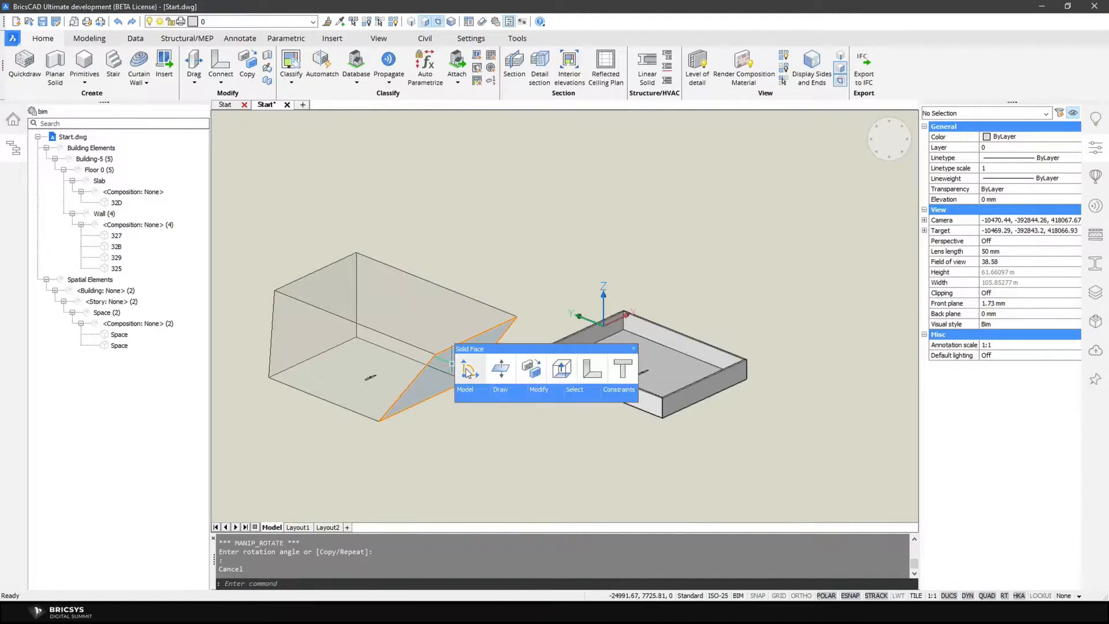
pyautogui.click(559, 373)
pyautogui.click(525, 374)
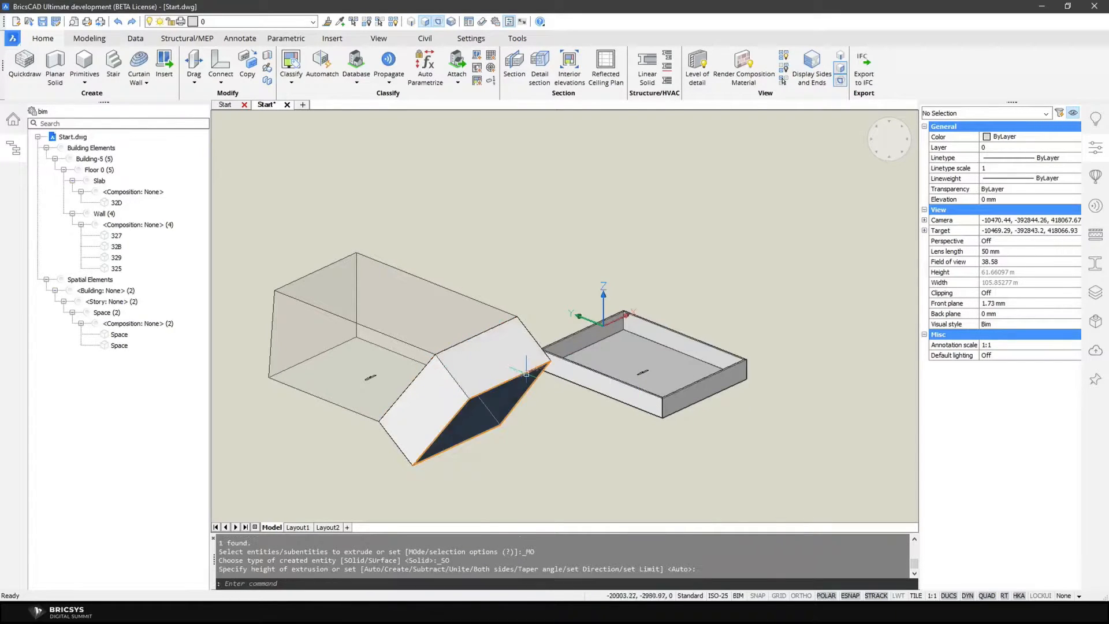
# Classify the extruded slanted solid as a Wall and check its Space bounding property
pyautogui.click(523, 367)
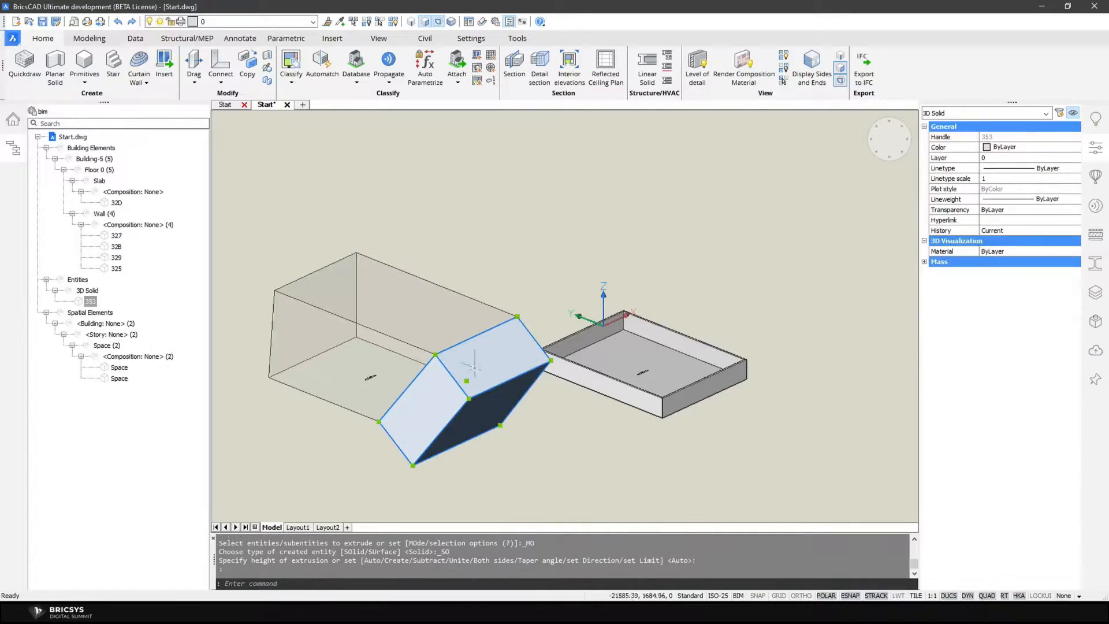
pyautogui.click(291, 81)
pyautogui.click(316, 144)
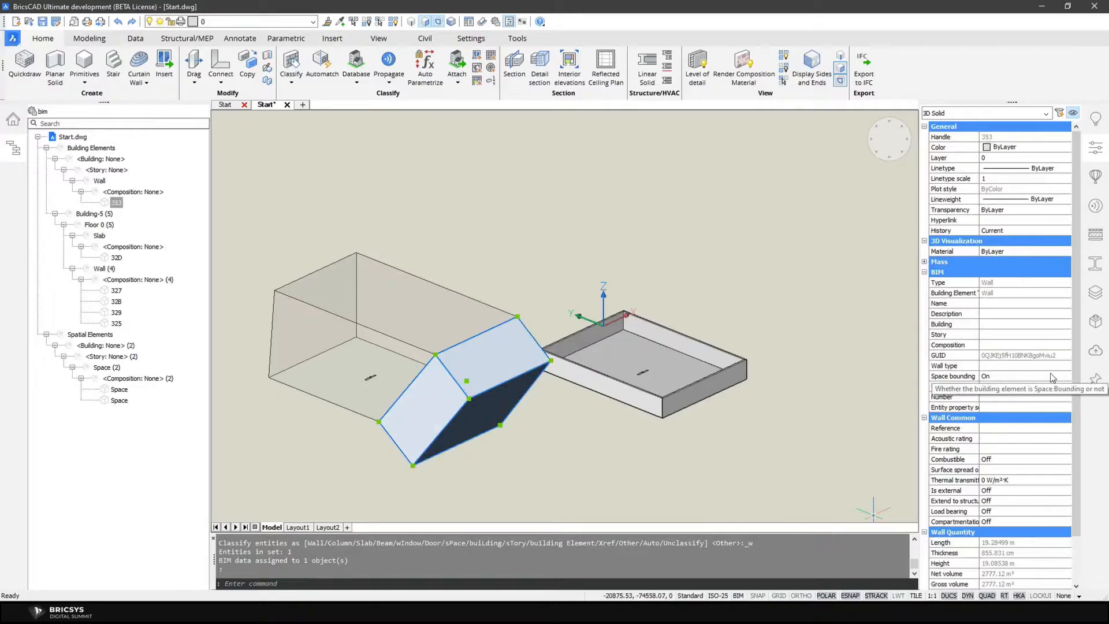
pyautogui.press('Escape')
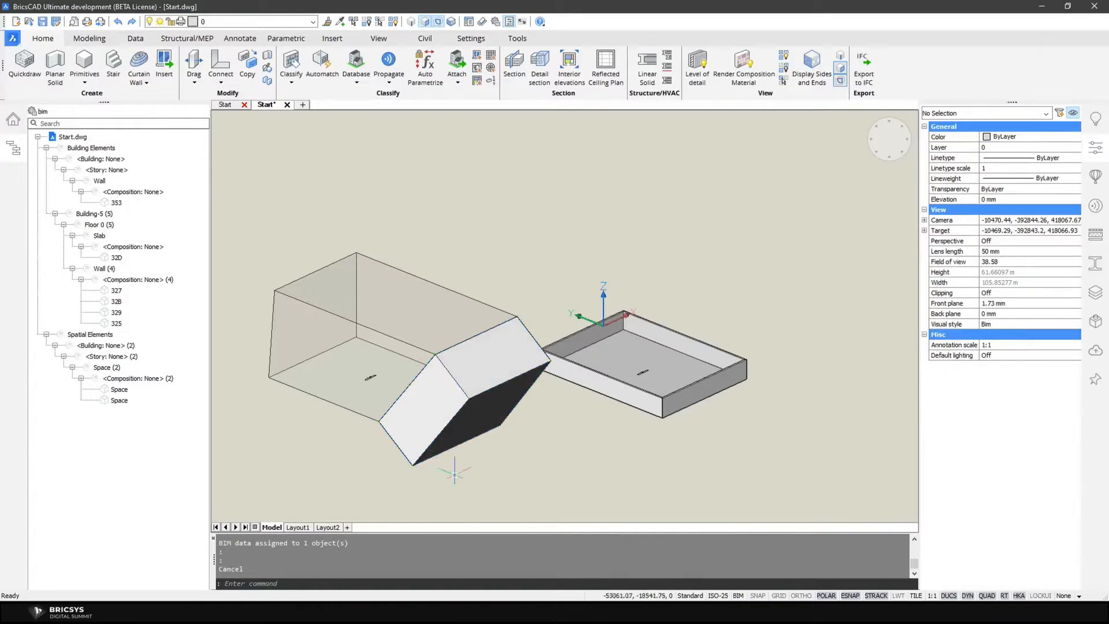
# Edit the box-shaped space with BIMSPACE, adding the slanted wall to its bounding elements, and accept the set
pyautogui.click(344, 303)
pyautogui.click(327, 582)
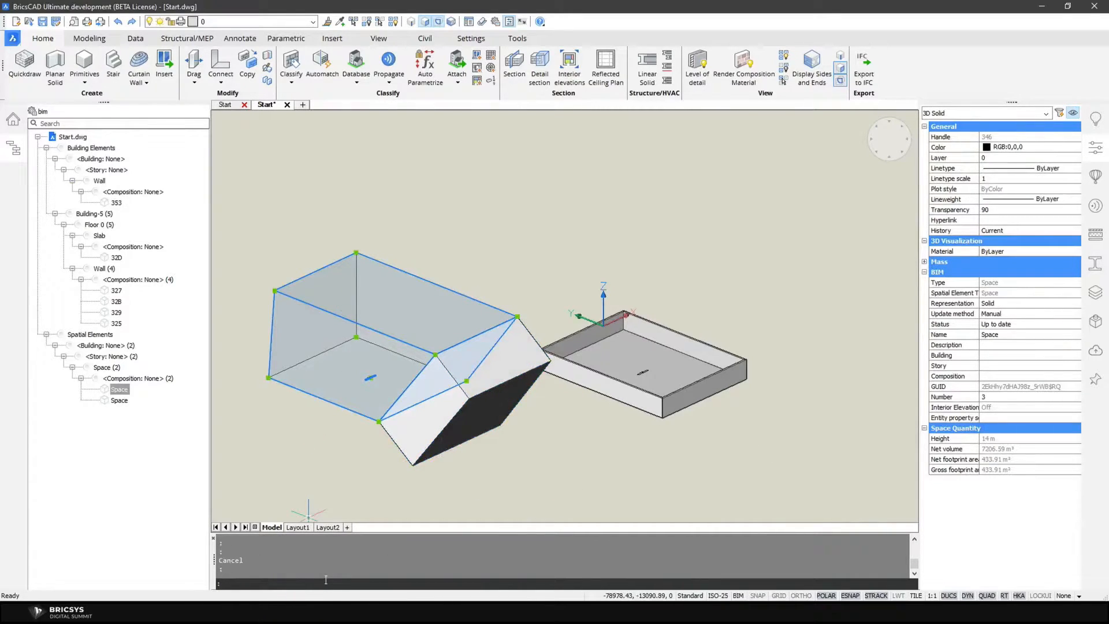
pyautogui.write('BIMSPACE')
pyautogui.press('Return')
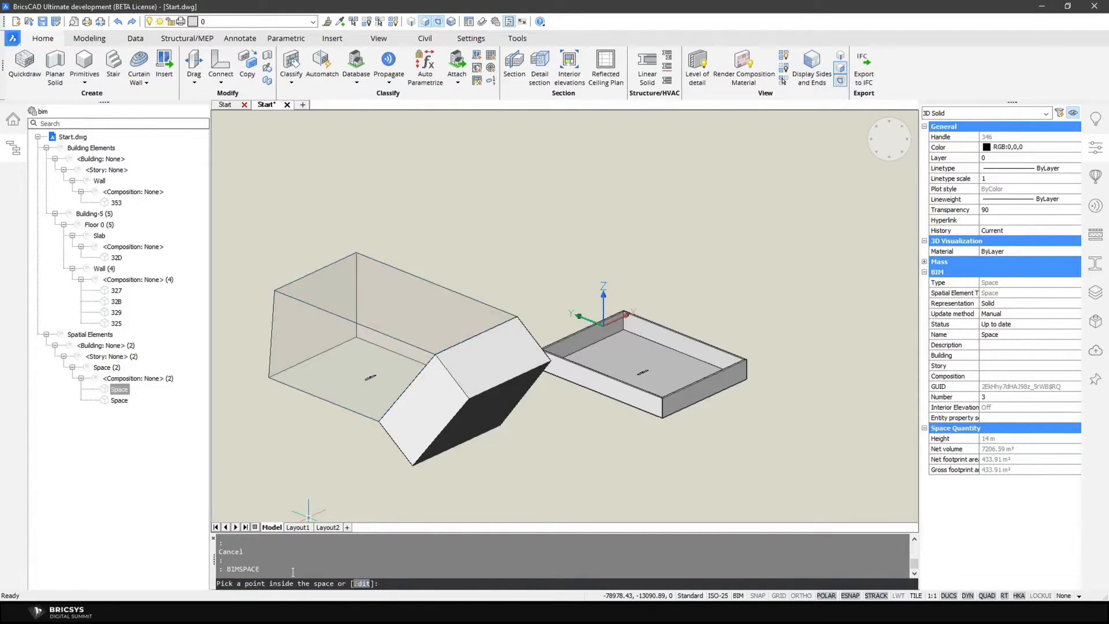
pyautogui.write('e')
pyautogui.press('Return')
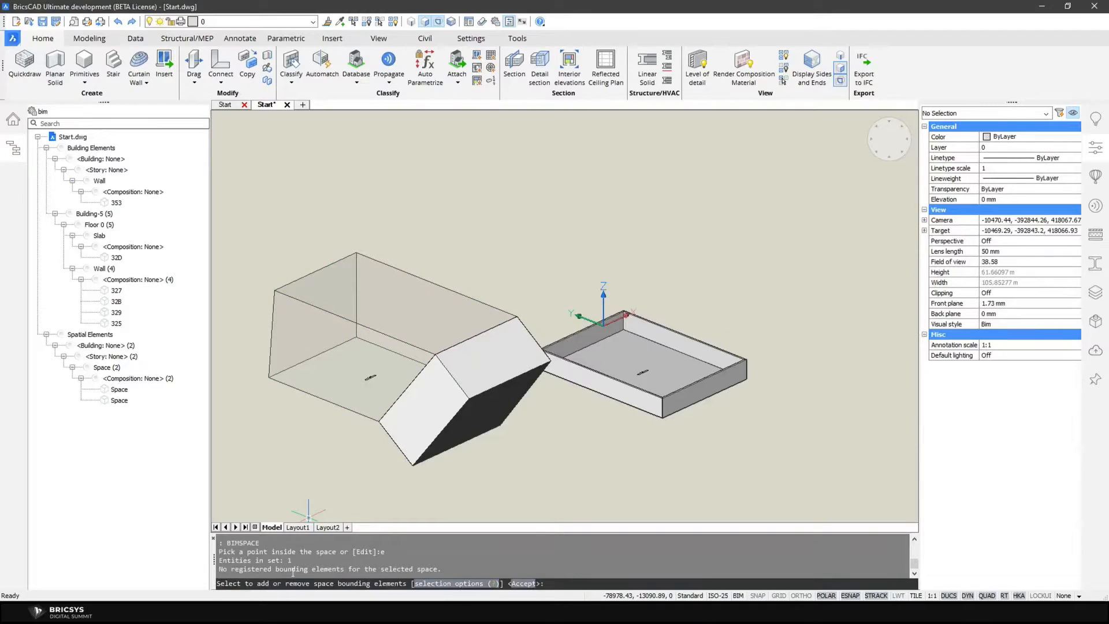
pyautogui.click(481, 356)
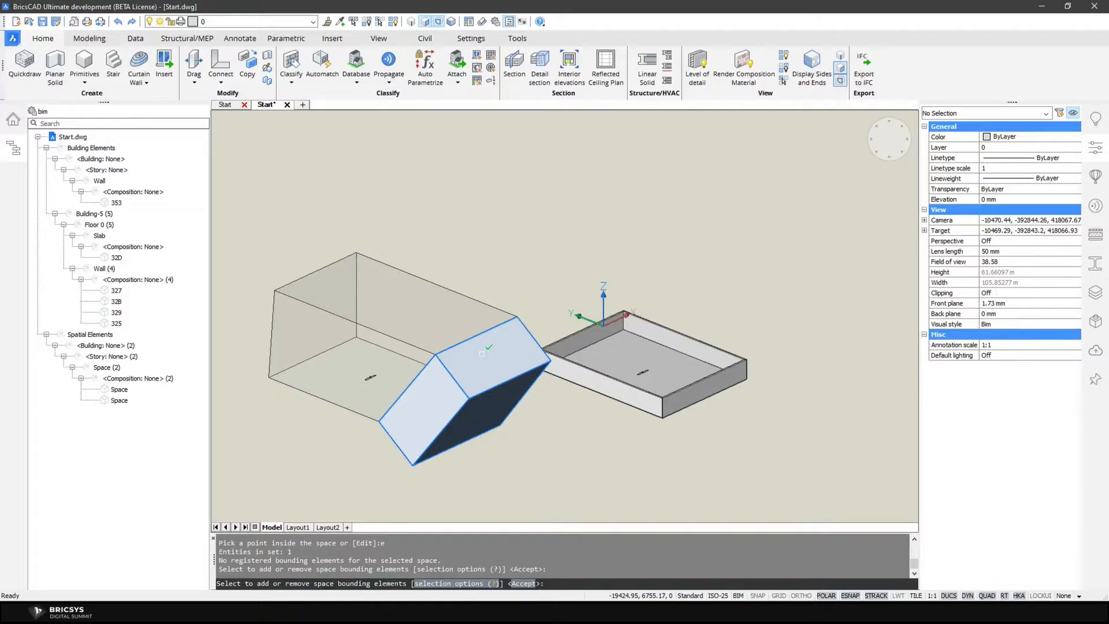
pyautogui.press('Return')
pyautogui.press('Escape')
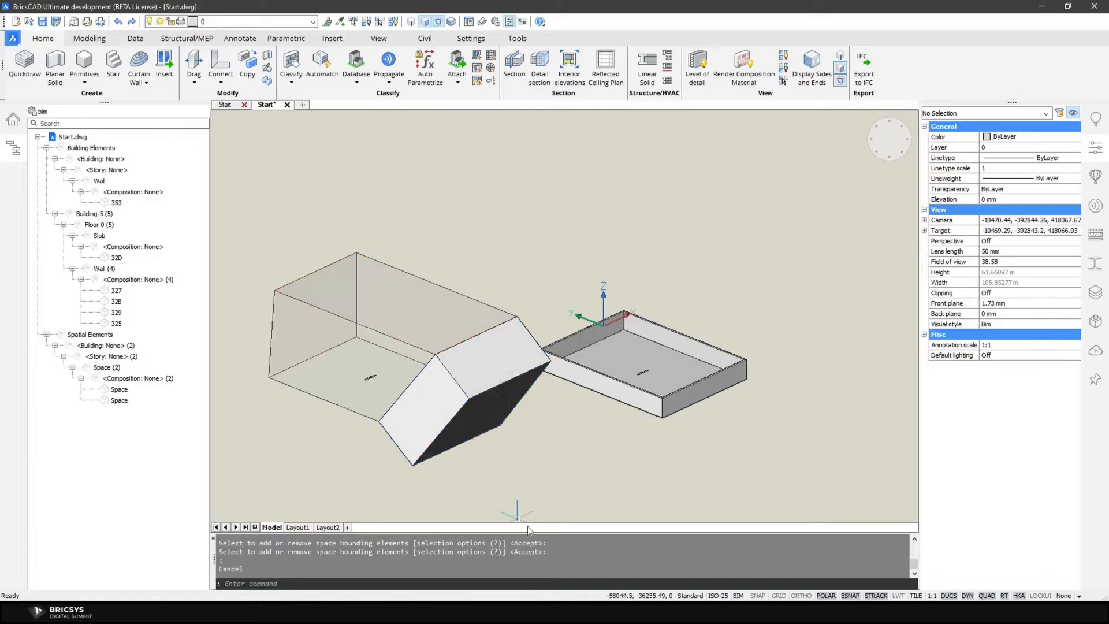
# Run BIMSPACE Edit on the box-shaped space again to check its registered bounding elements
pyautogui.press('Return')
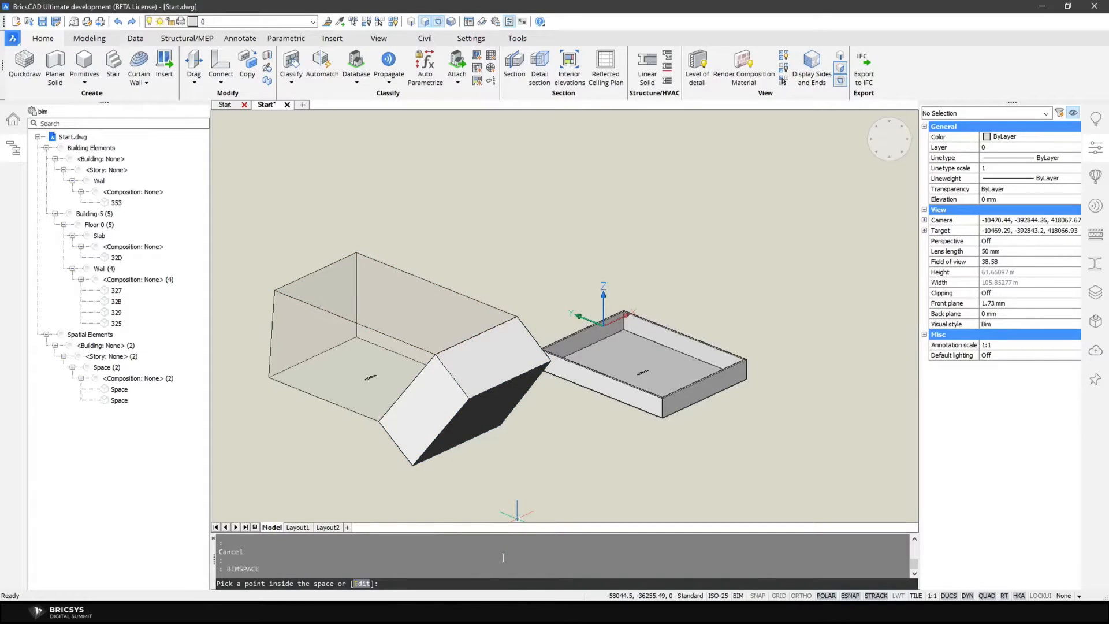
pyautogui.write('e')
pyautogui.press('Return')
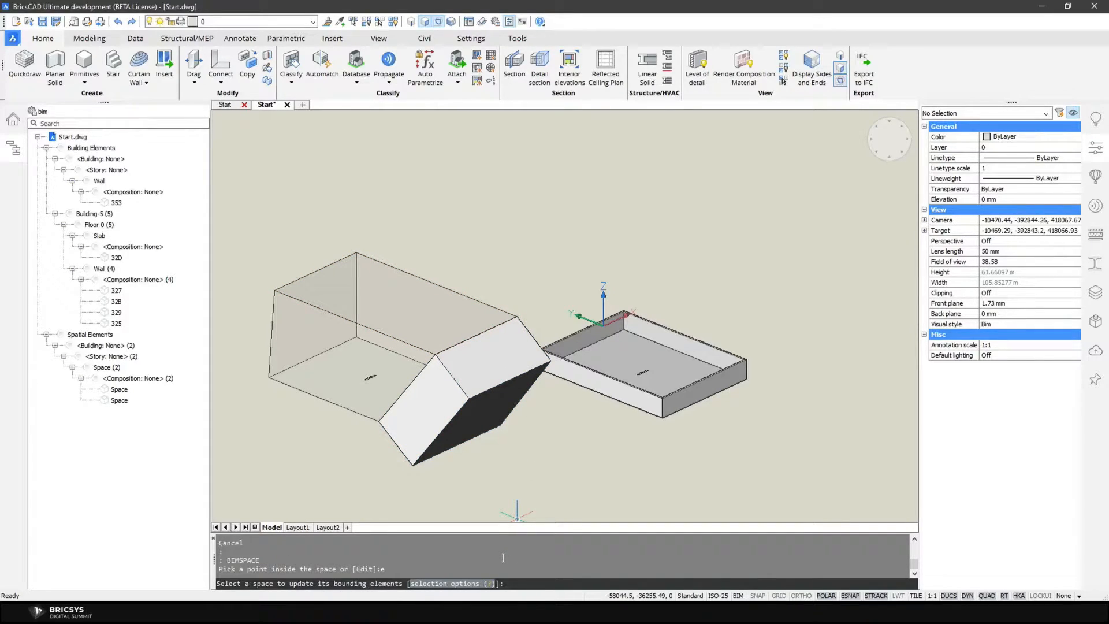
pyautogui.click(405, 347)
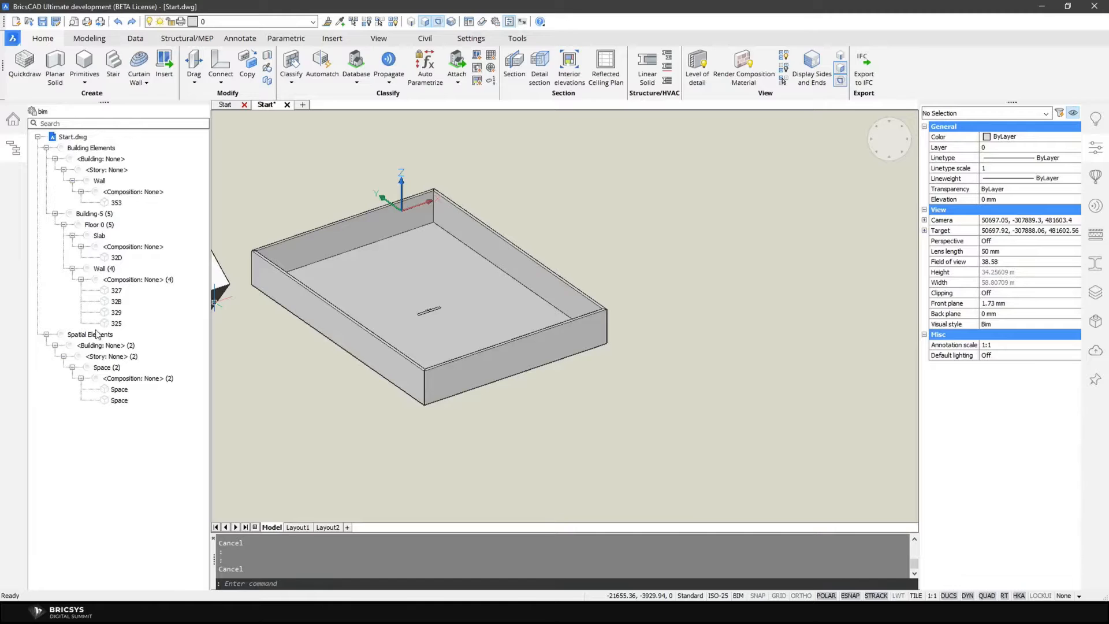
# Select the room's space and check its Update method in the properties, leaving it deselected
pyautogui.click(97, 334)
pyautogui.rightClick(97, 333)
pyautogui.click(409, 334)
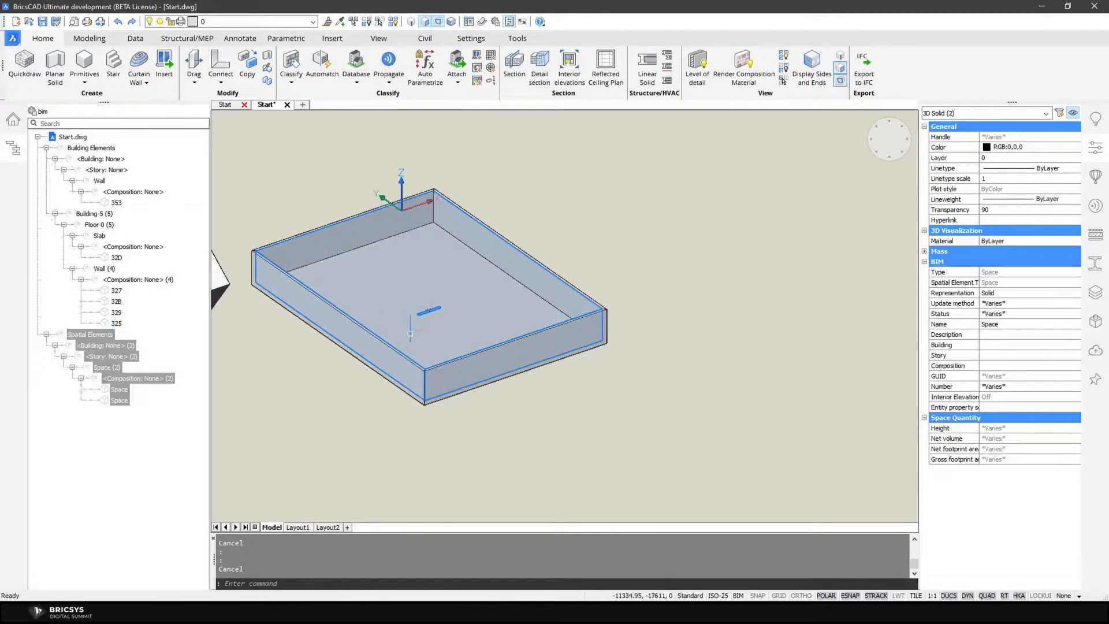
pyautogui.click(429, 296)
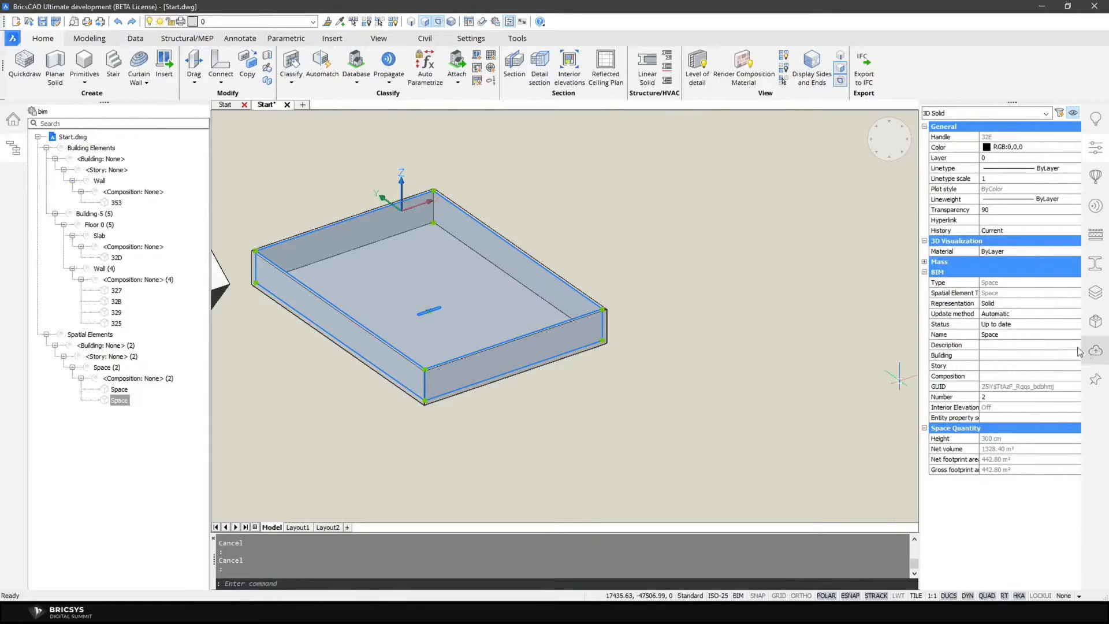
pyautogui.click(1051, 327)
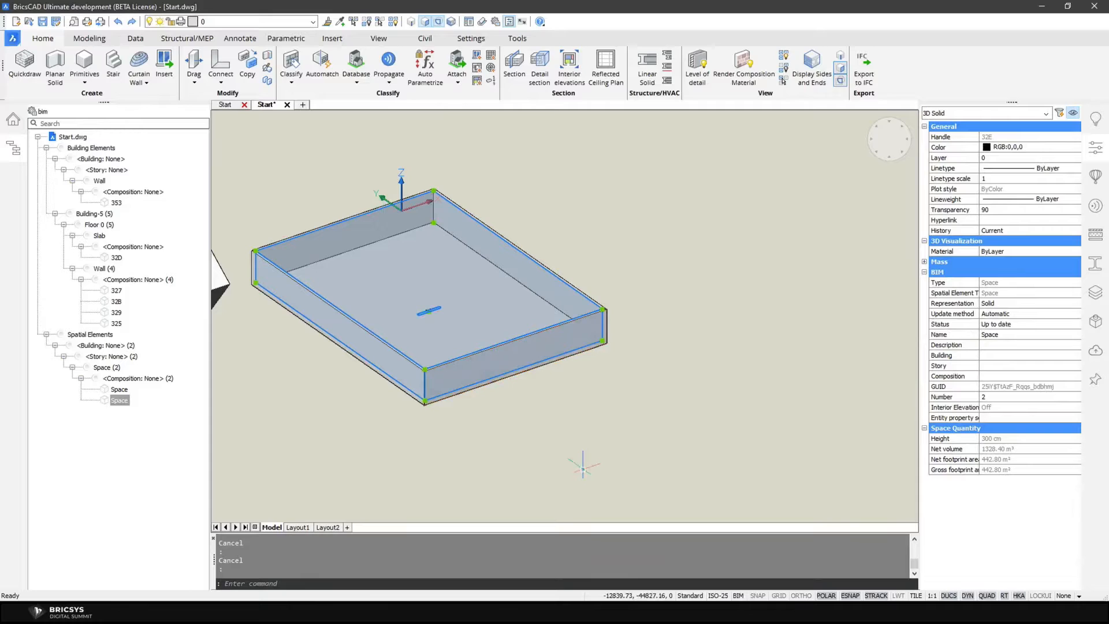
pyautogui.press('Escape')
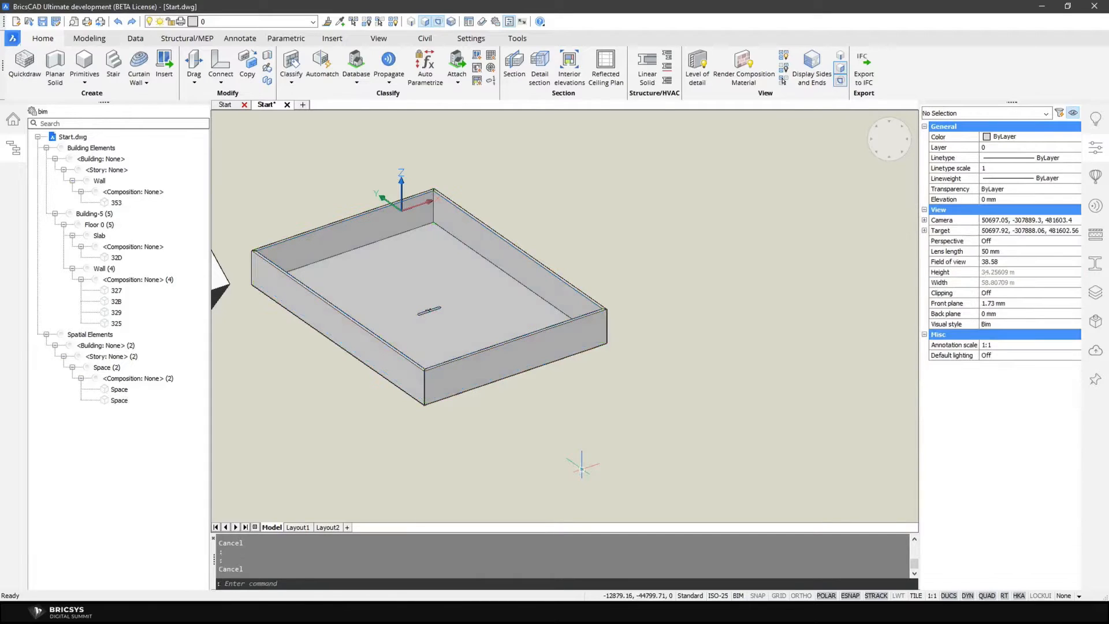
# Hide all Spatial Elements of the drawing through the structure tree
pyautogui.click(97, 335)
pyautogui.rightClick(99, 334)
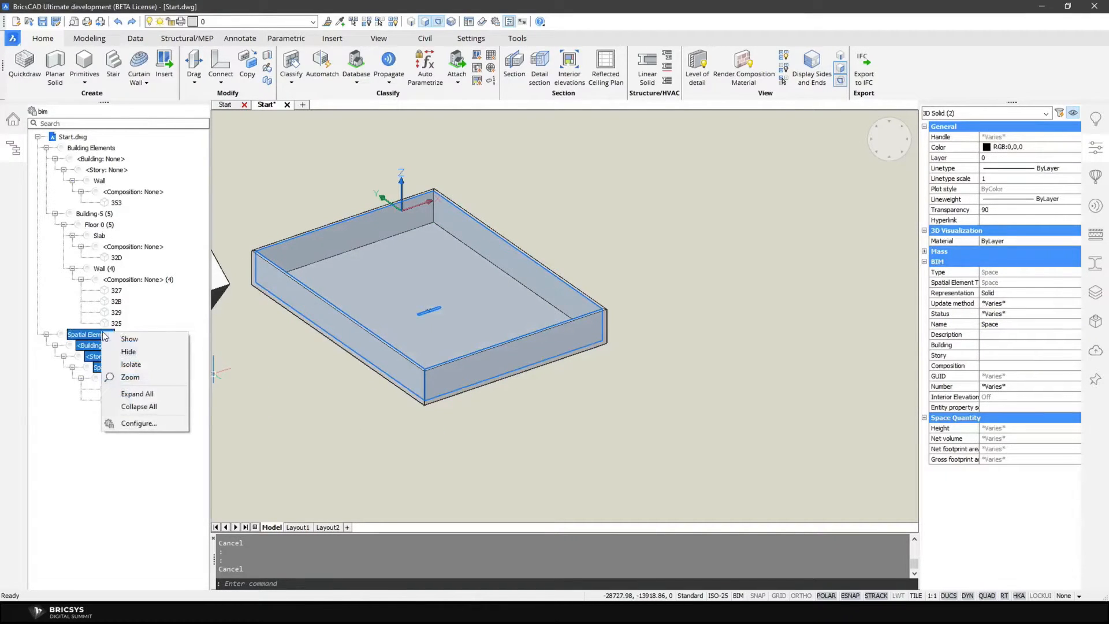
pyautogui.click(127, 356)
# Move the room's short end wall outward by about 14400 mm with connectivity mode enabled so the adjoining walls and slab follow
pyautogui.click(530, 356)
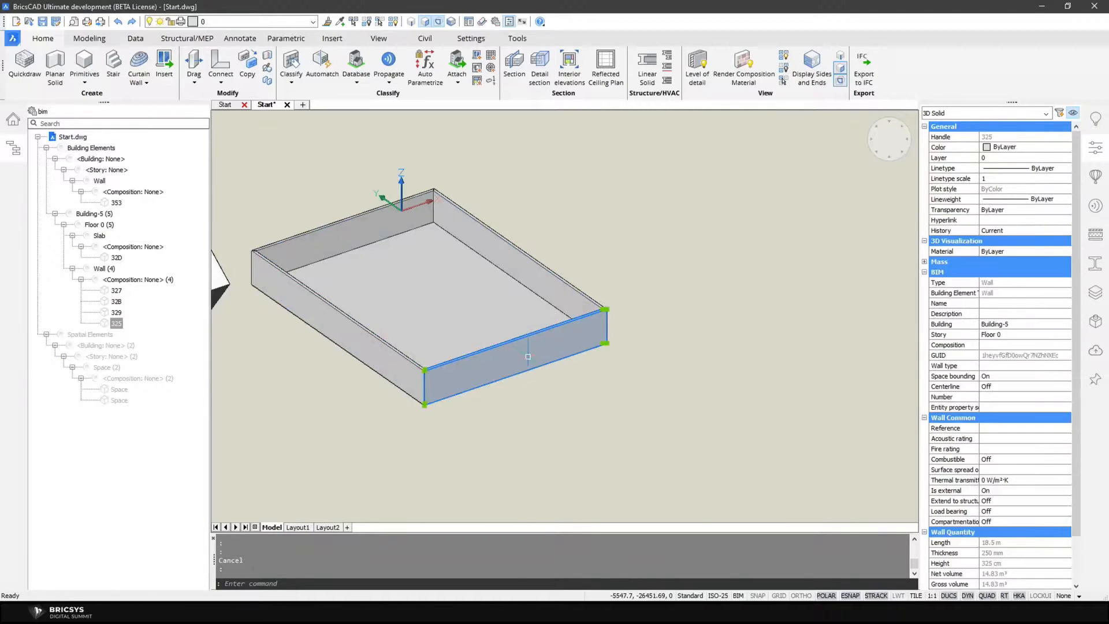
pyautogui.click(552, 360)
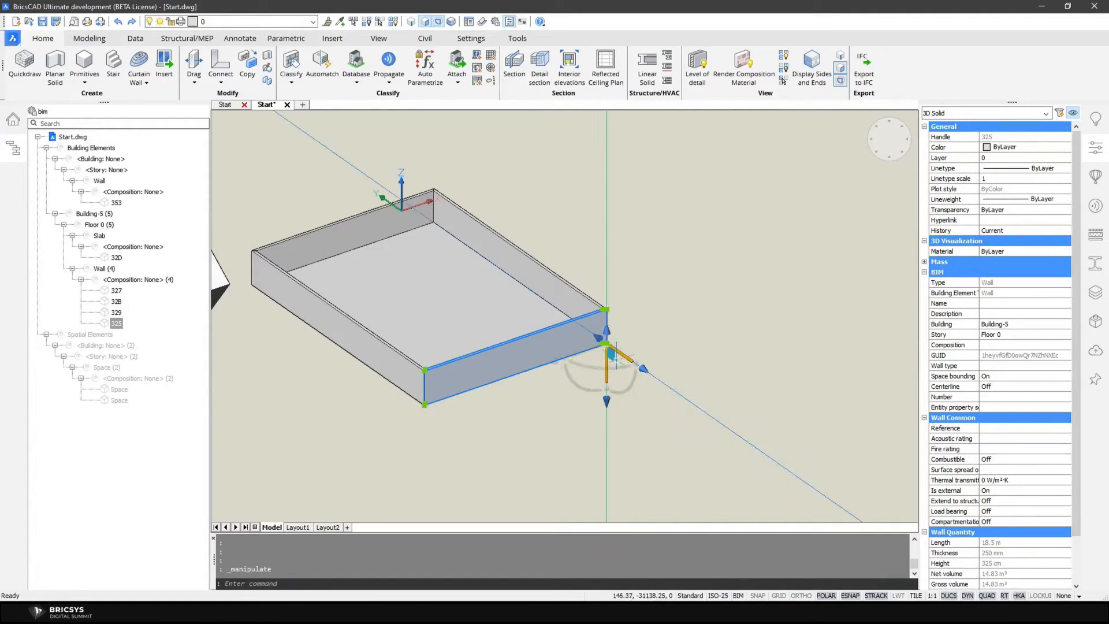
pyautogui.click(621, 355)
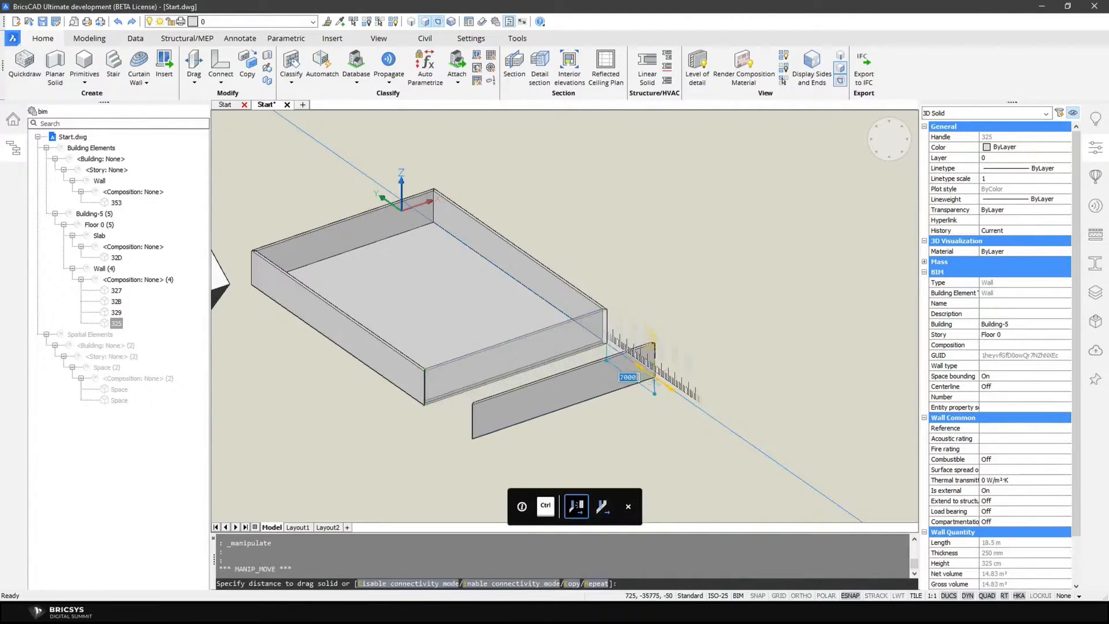
pyautogui.press('ctrl')
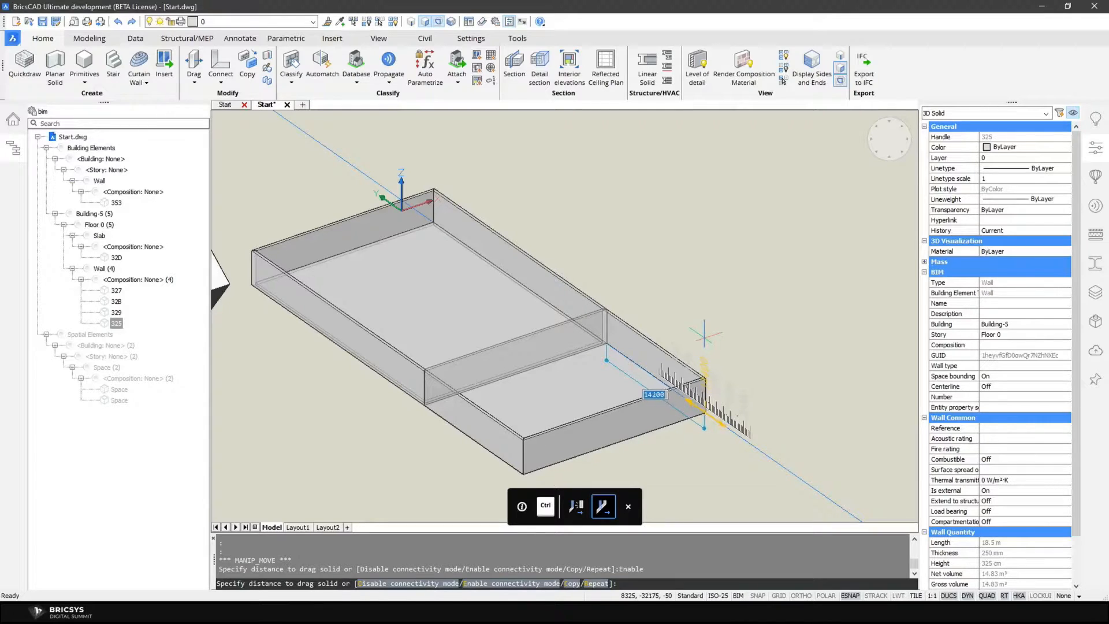
pyautogui.press('Escape')
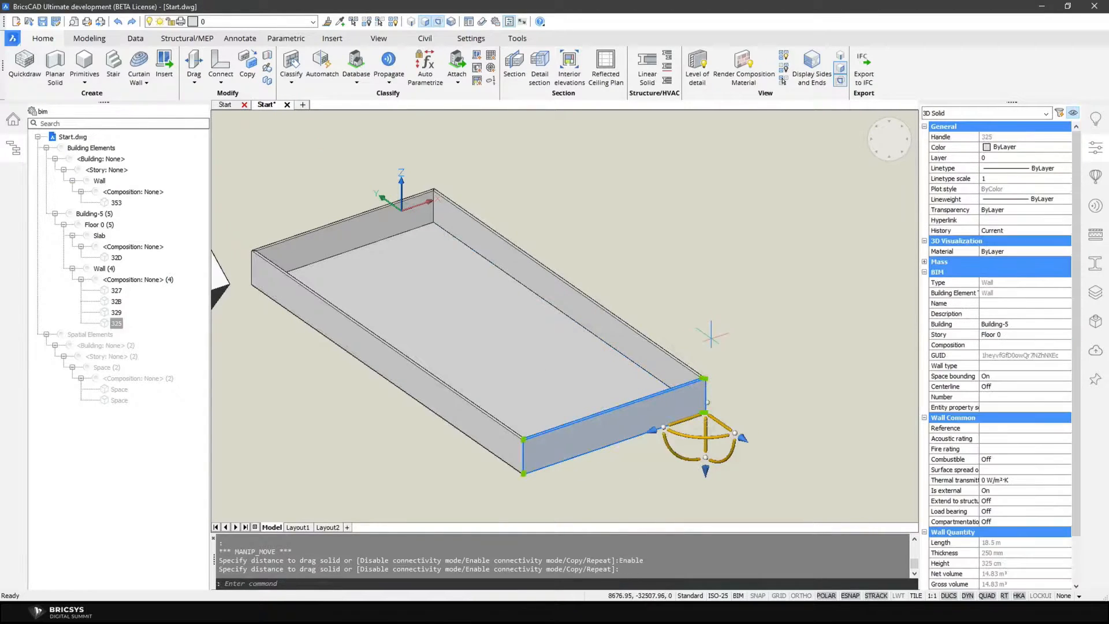
pyautogui.press('Escape')
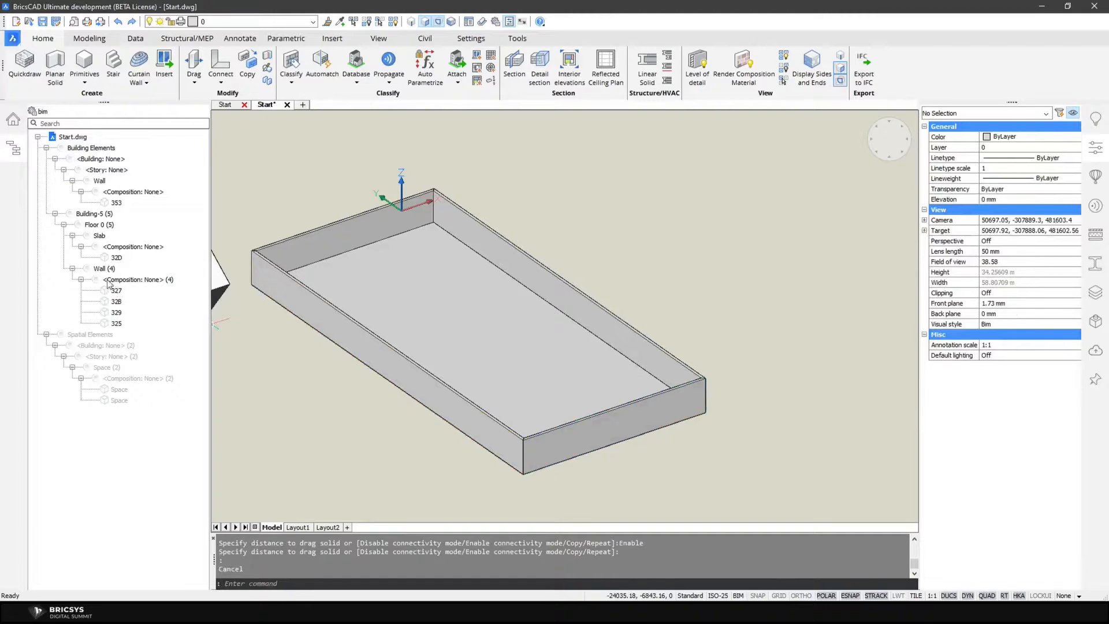
# Show all Spatial Elements of the drawing again through the structure tree and clear the selection
pyautogui.click(107, 335)
pyautogui.rightClick(107, 337)
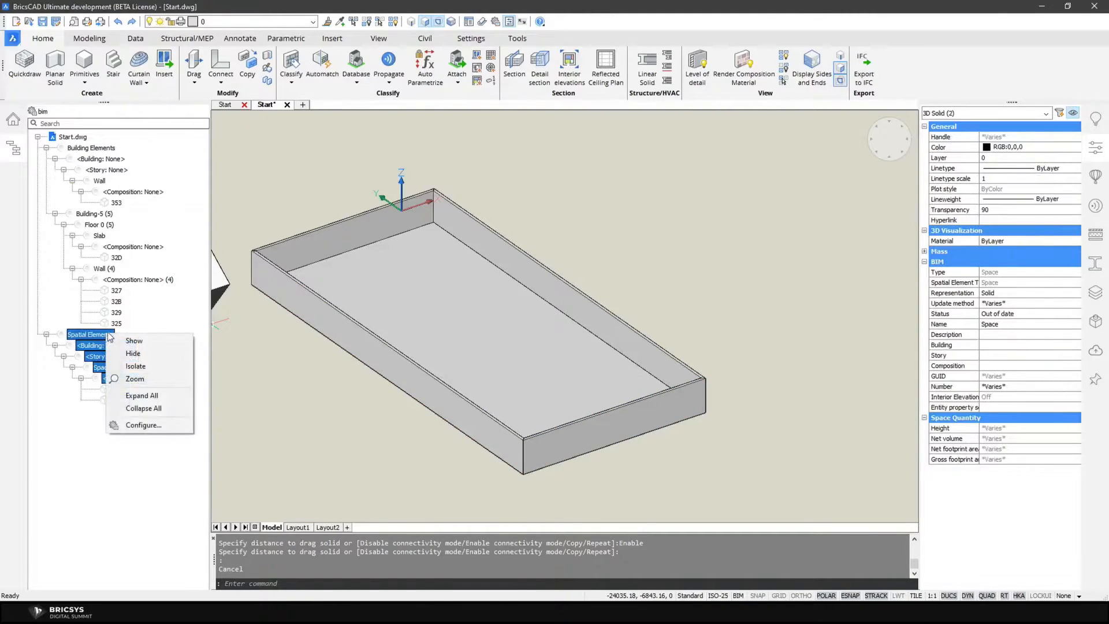
pyautogui.click(134, 341)
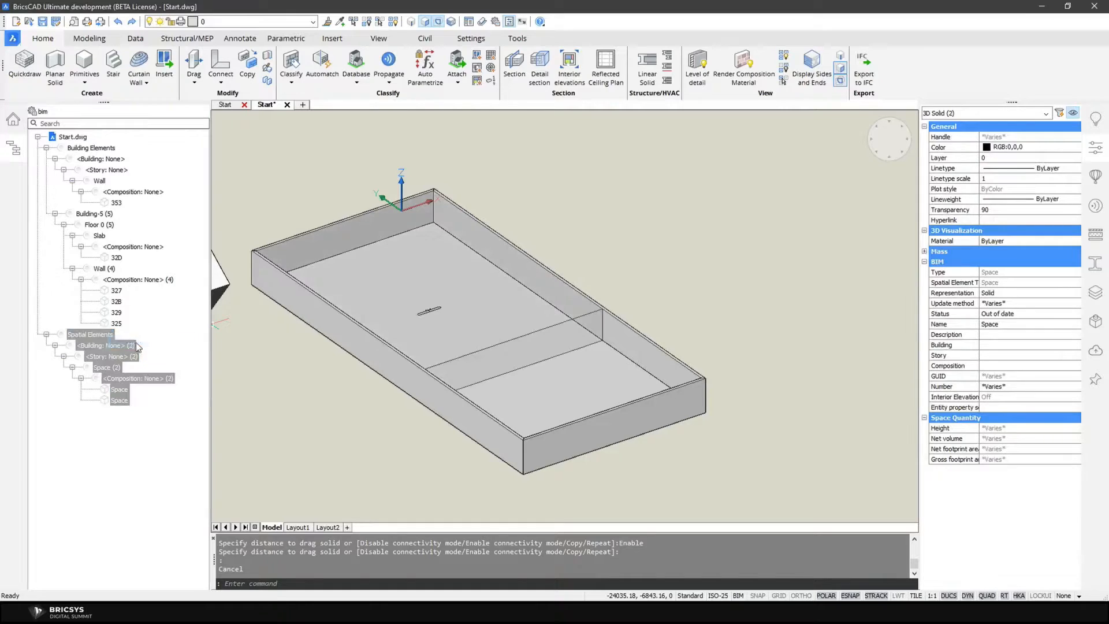
pyautogui.press('Escape')
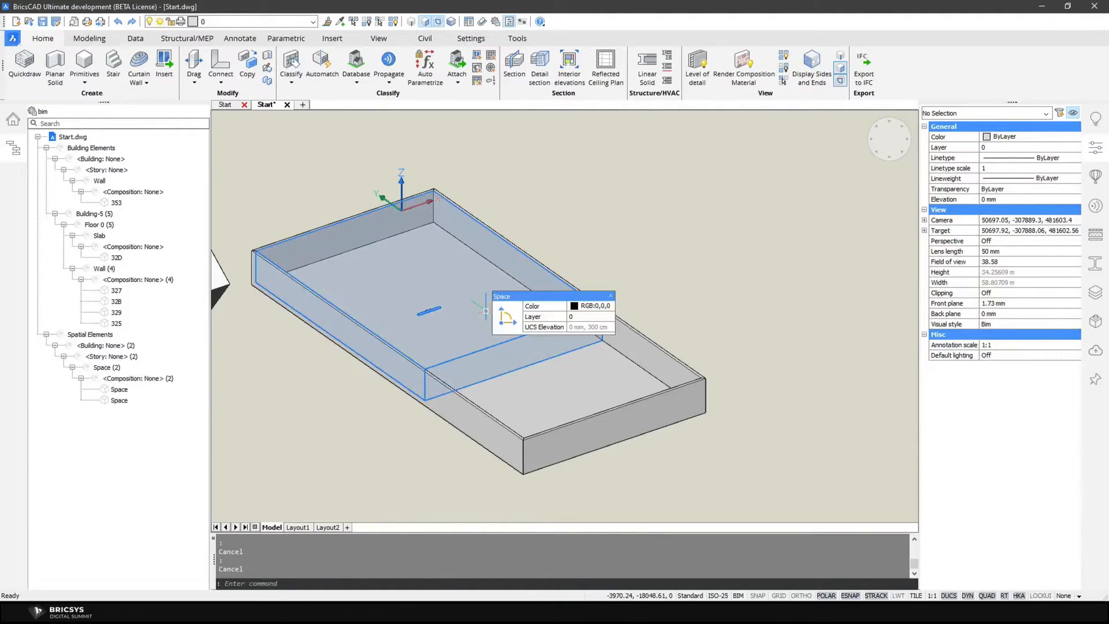
# Check the status of the room's space and update it to the moved wall with BIMUPDATESPACE
pyautogui.click(486, 310)
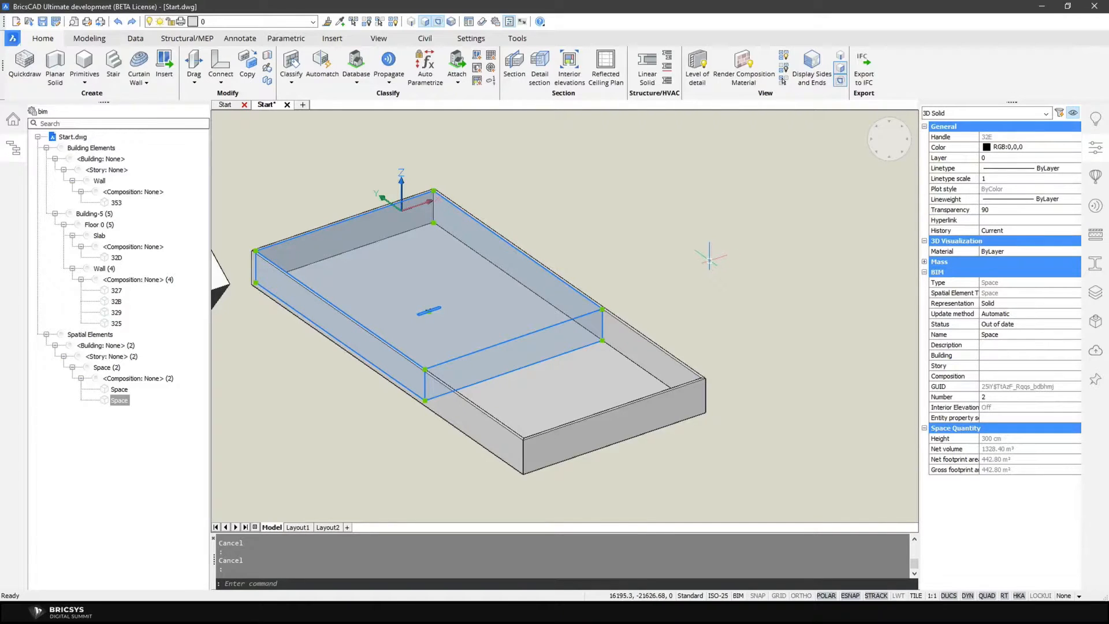
pyautogui.click(1035, 328)
pyautogui.click(1051, 324)
pyautogui.click(722, 584)
pyautogui.write('bim')
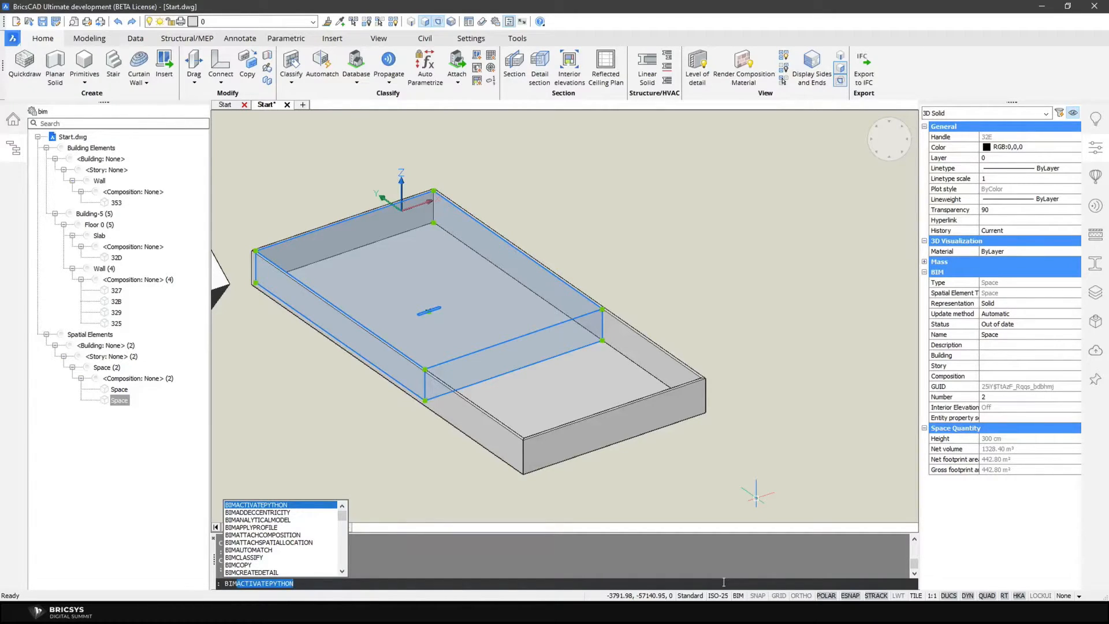
pyautogui.write('up')
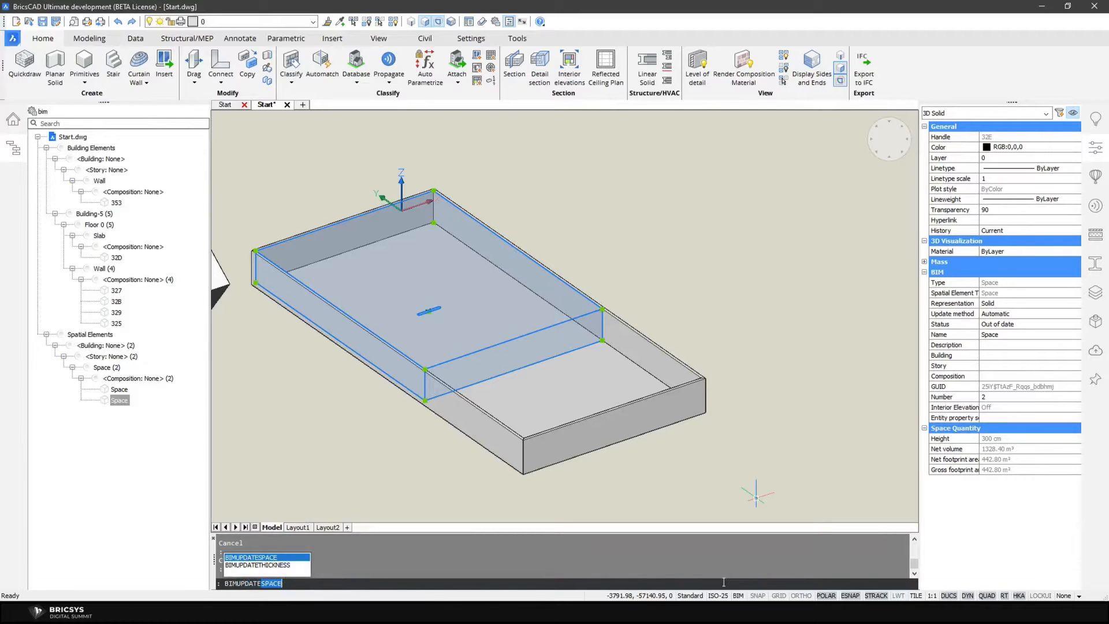
pyautogui.press('Return')
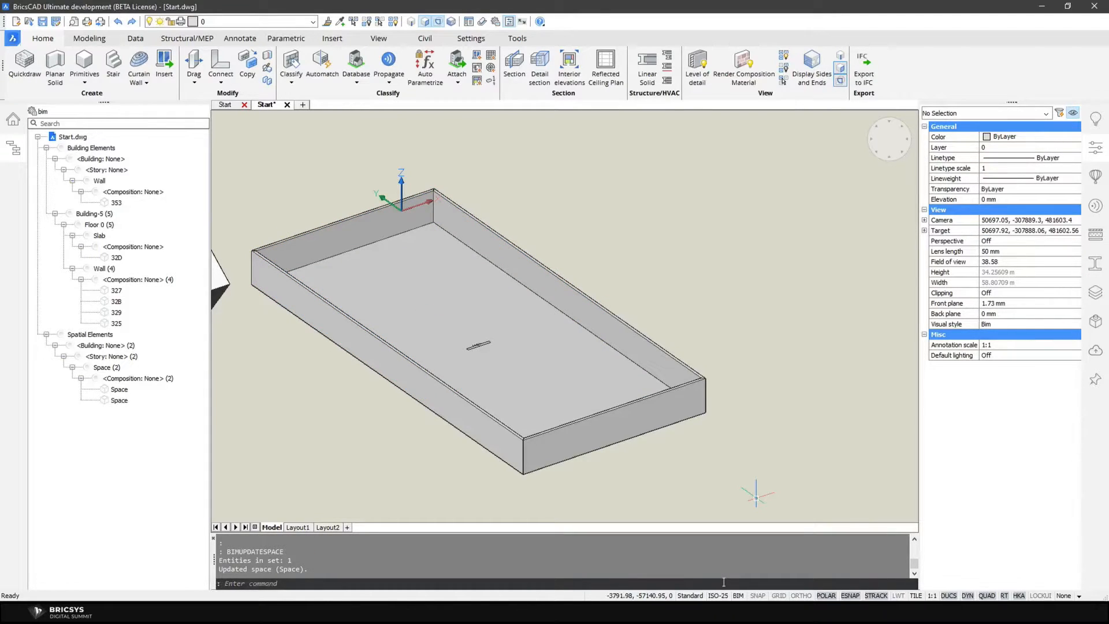
# Select the updated space, check its Update method and Status in the properties, and deselect it
pyautogui.click(500, 328)
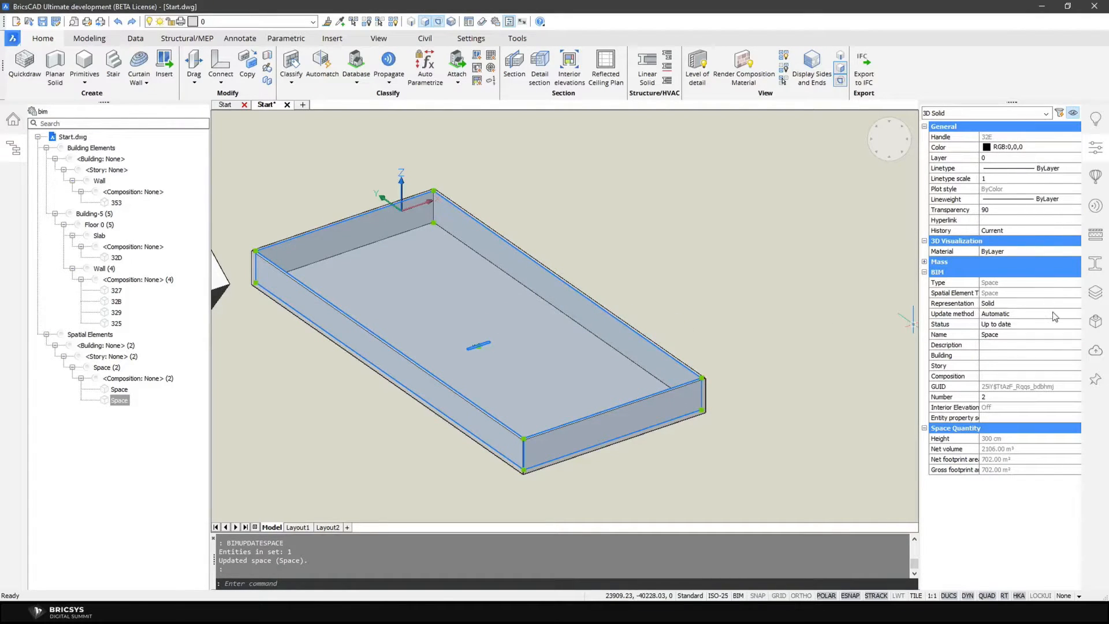
pyautogui.click(981, 315)
pyautogui.press('Escape')
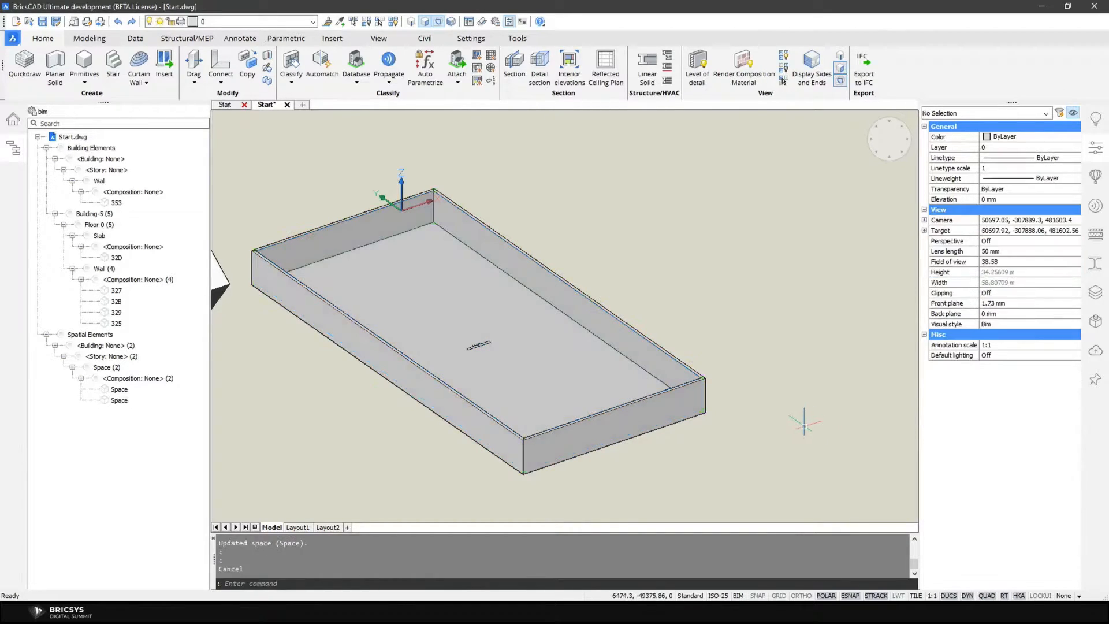
# Draw a closed four-sided polyline in red on the top face of the room's space
pyautogui.scroll(-2, 795, 368)
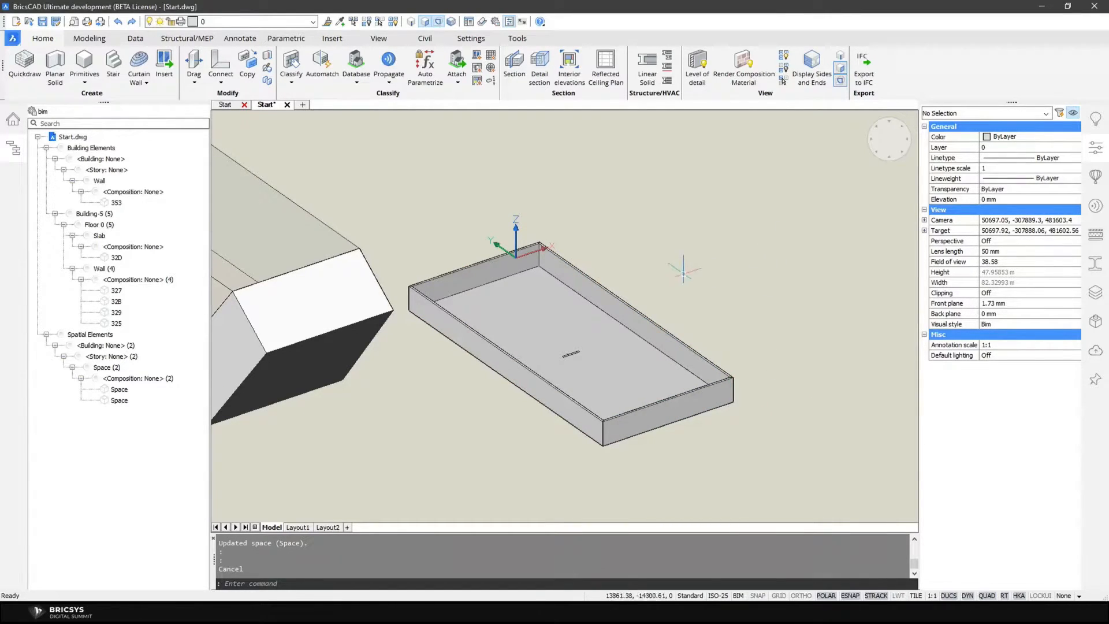
pyautogui.scroll(2, 685, 265)
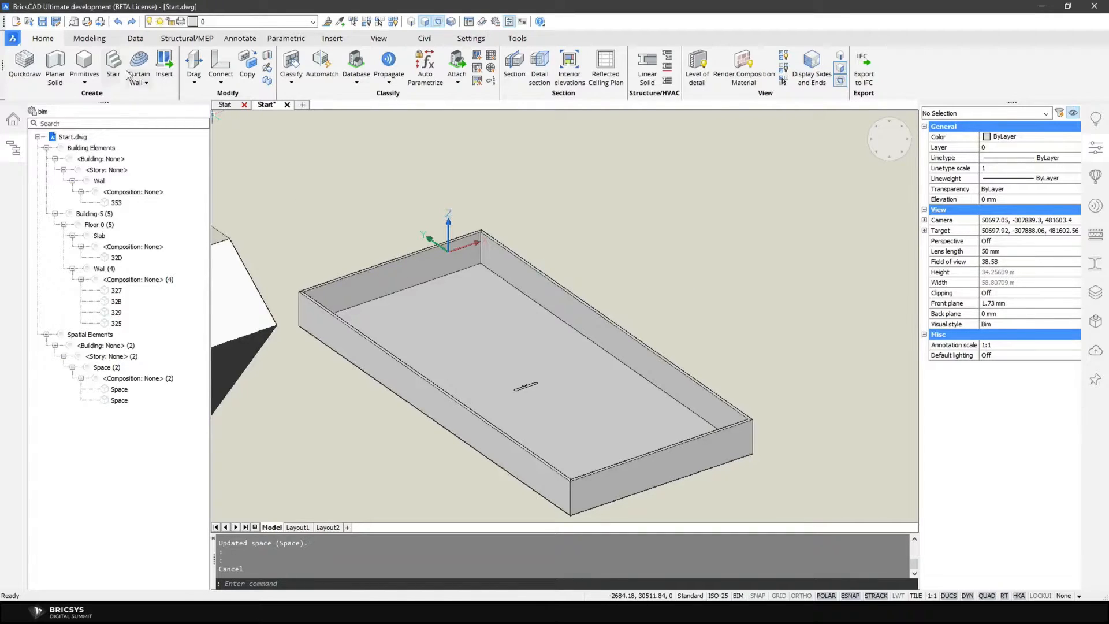
pyautogui.click(238, 39)
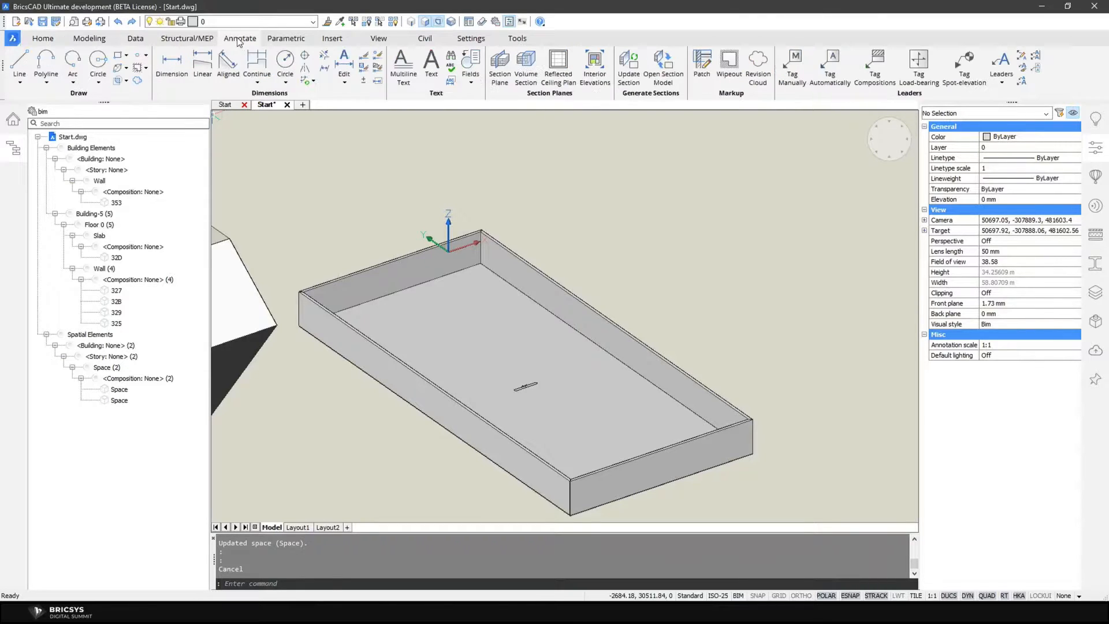
pyautogui.click(53, 60)
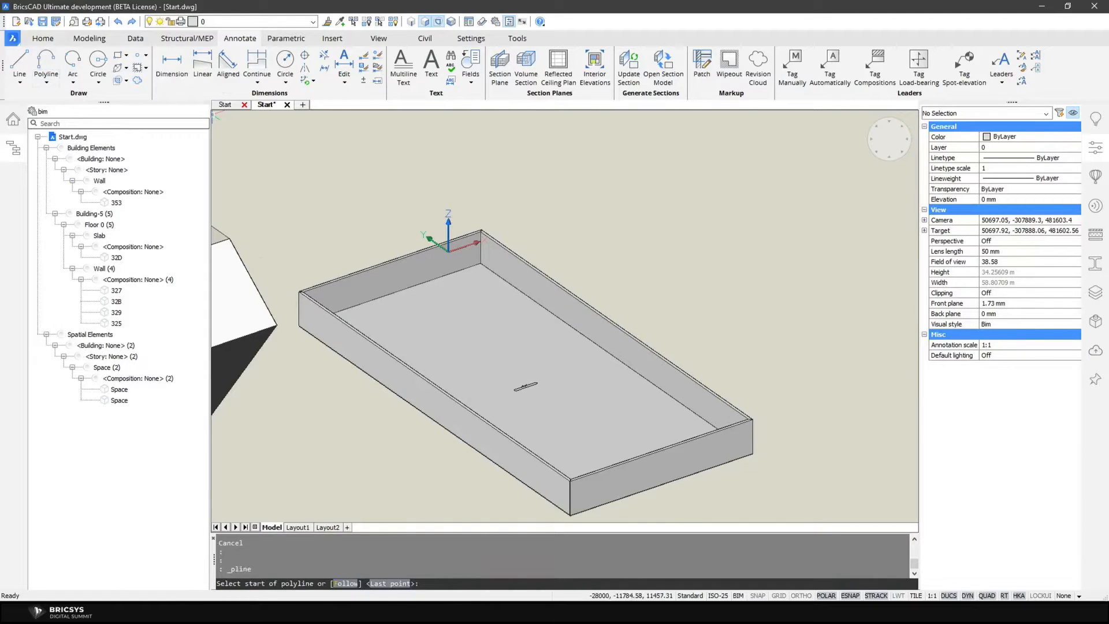
pyautogui.click(406, 301)
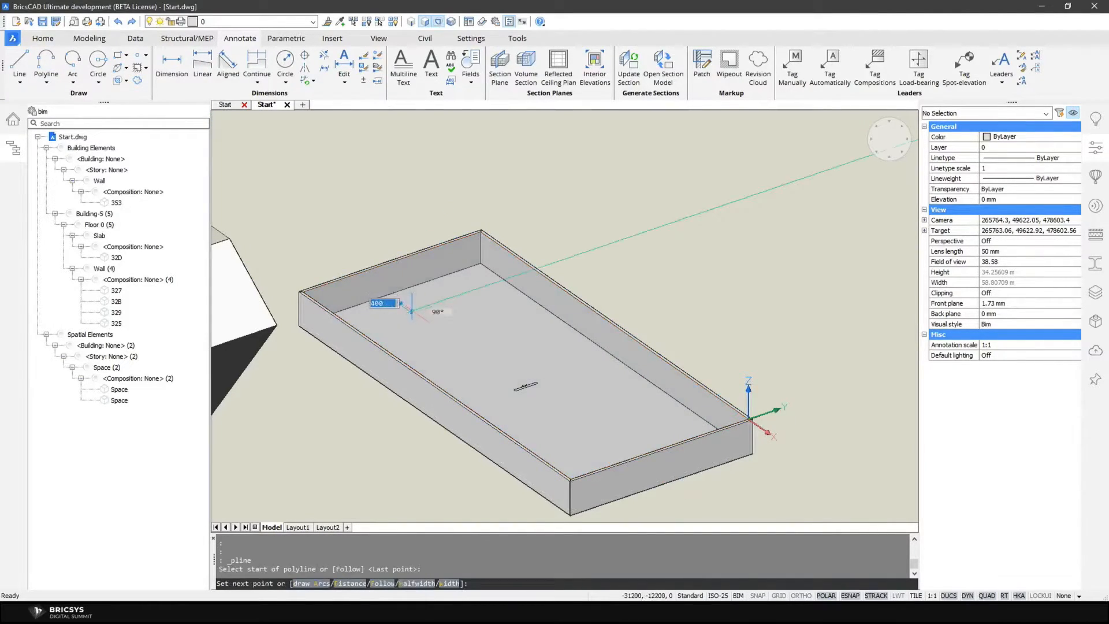
pyautogui.click(1074, 137)
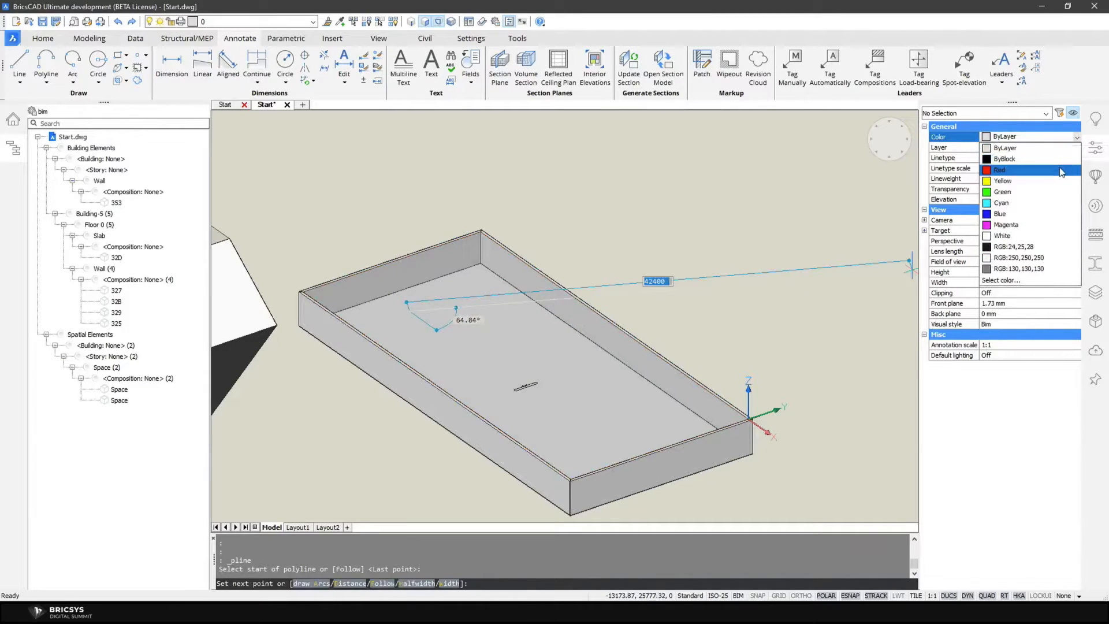
pyautogui.click(1016, 163)
pyautogui.click(547, 317)
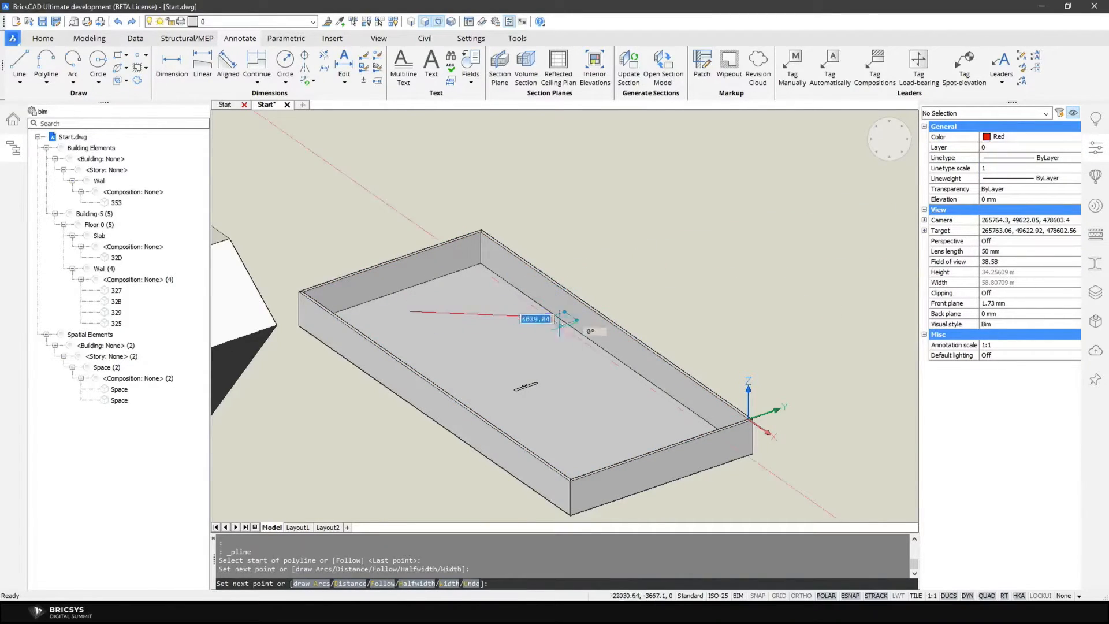
pyautogui.click(611, 381)
pyautogui.click(553, 425)
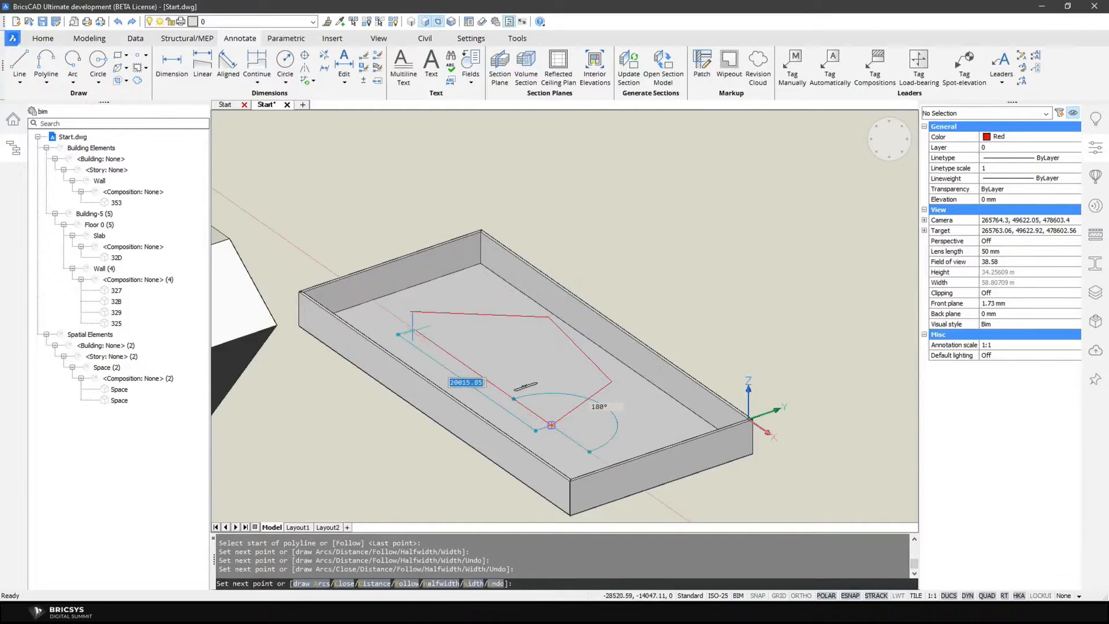
pyautogui.click(411, 312)
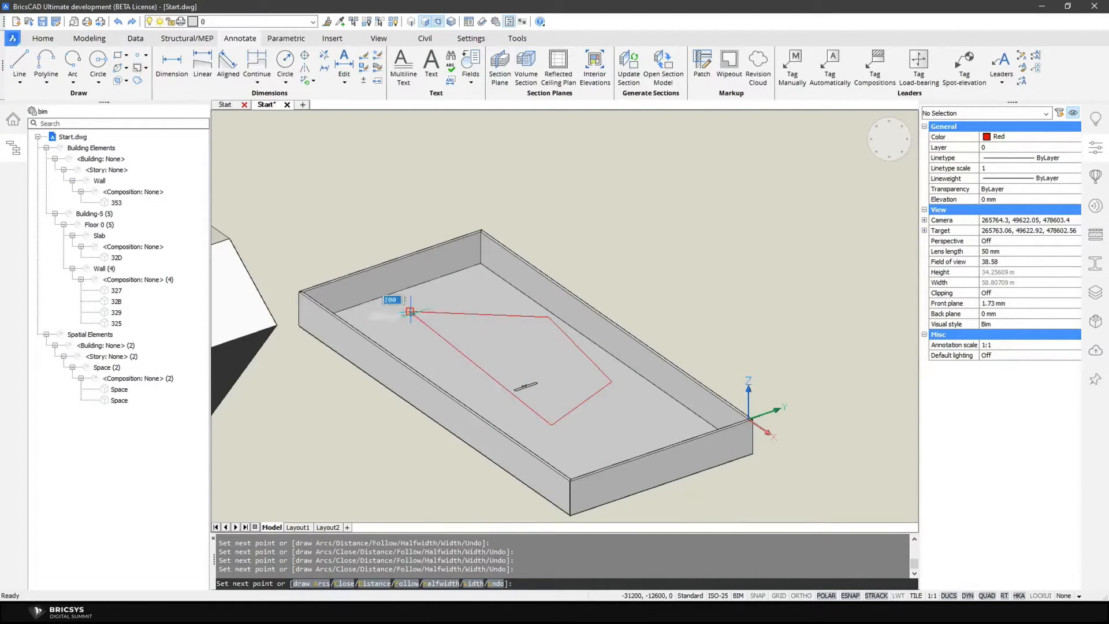
pyautogui.press('Escape')
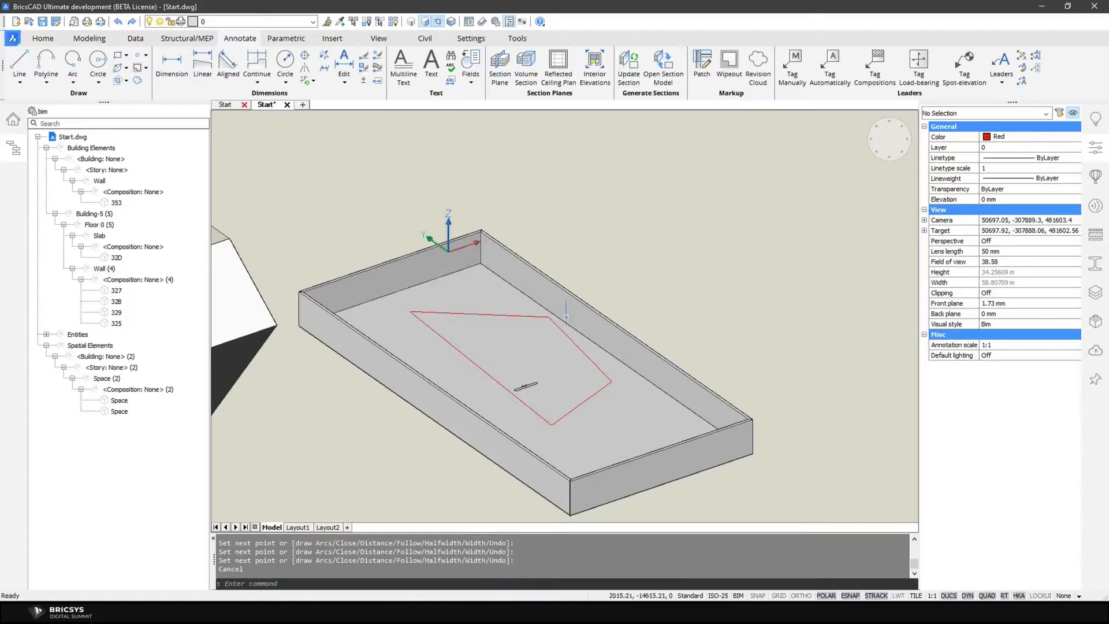
# Push the polyline's enclosed boundary about 1000 mm down into the space to subtract a recess
pyautogui.keyDown('ctrl'); pyautogui.click(559, 324); pyautogui.keyUp('ctrl')
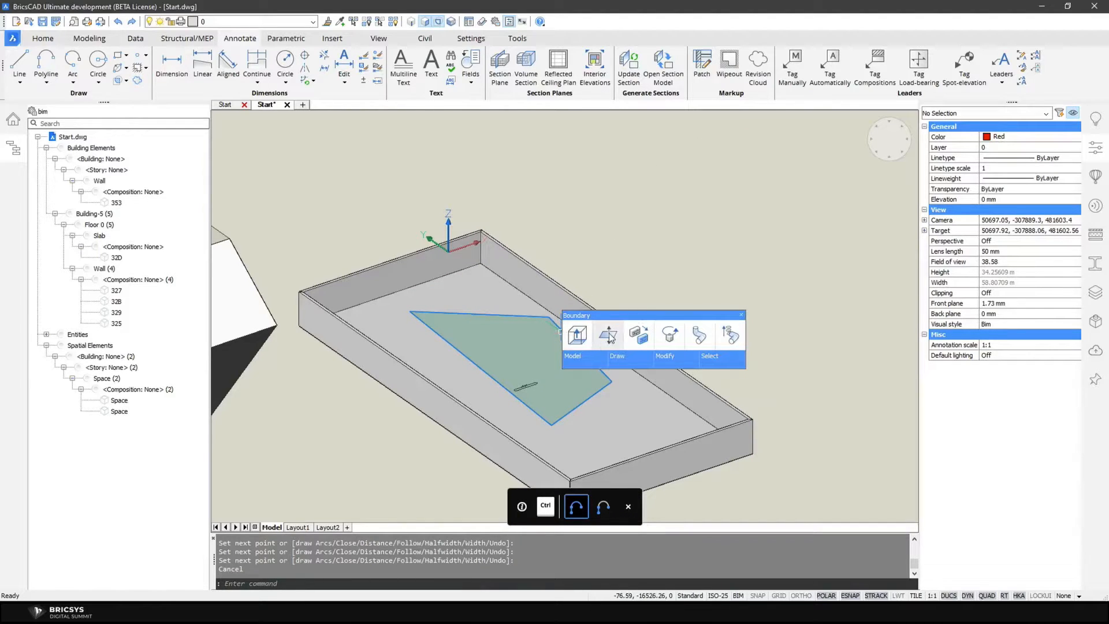
pyautogui.click(610, 337)
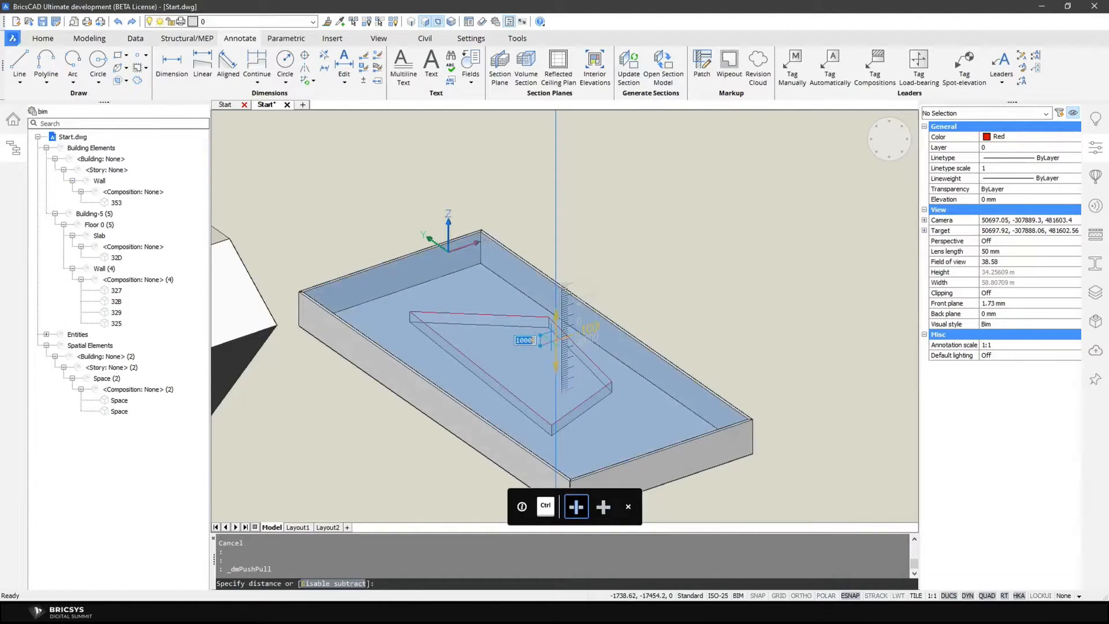
pyautogui.click(551, 341)
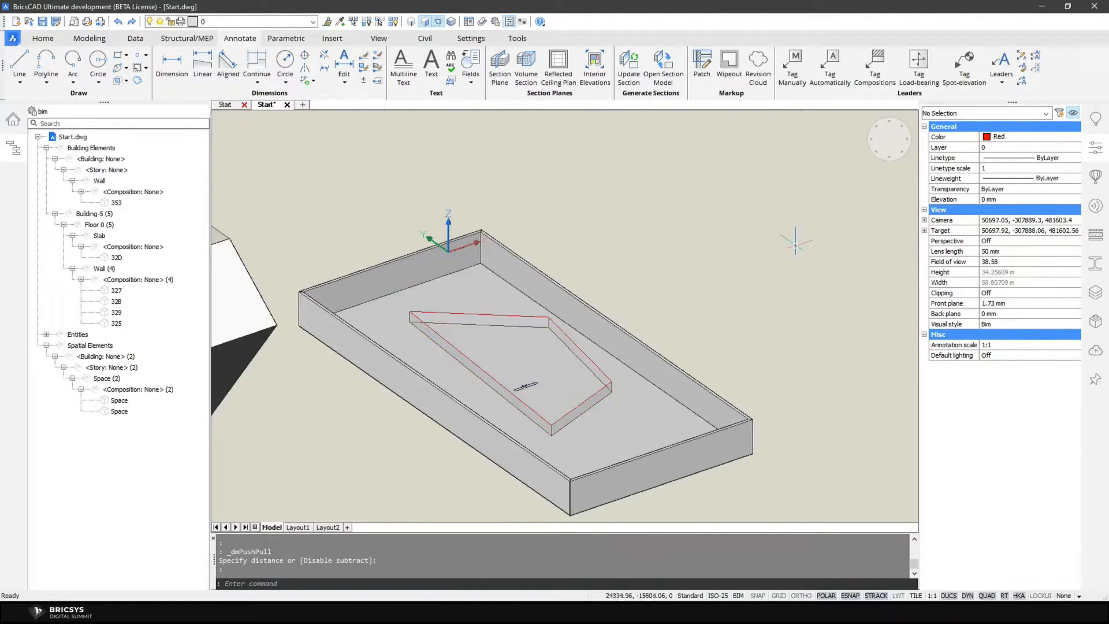
# Check the recessed space's Update method, try to update it with BIMUPDATESPACE, and read the command-line response
pyautogui.click(678, 420)
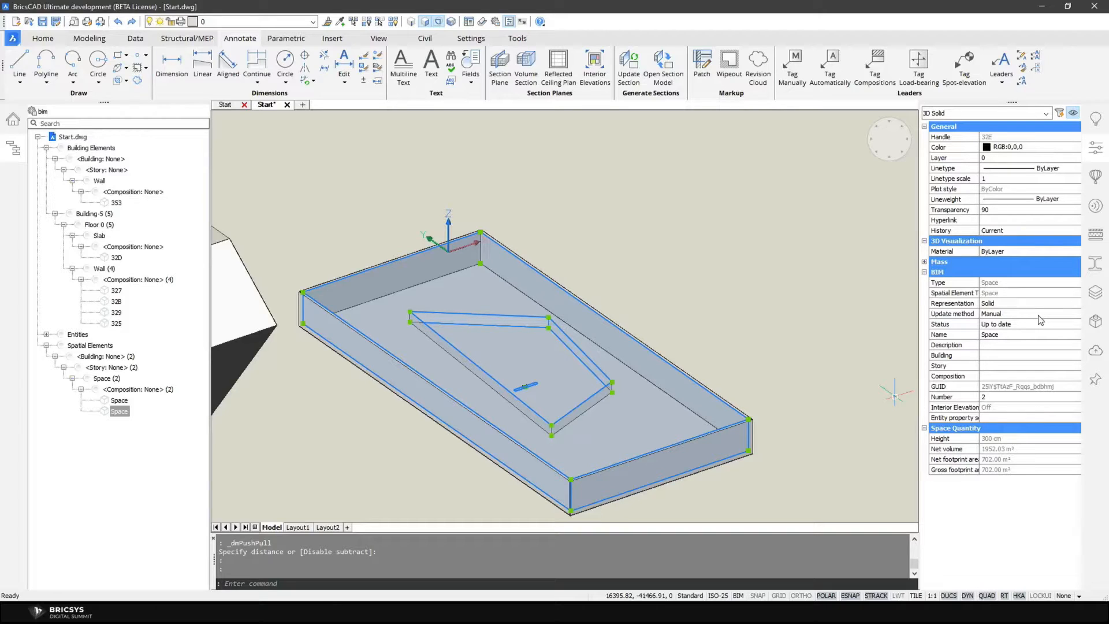
pyautogui.click(354, 584)
pyautogui.write('bimupdate')
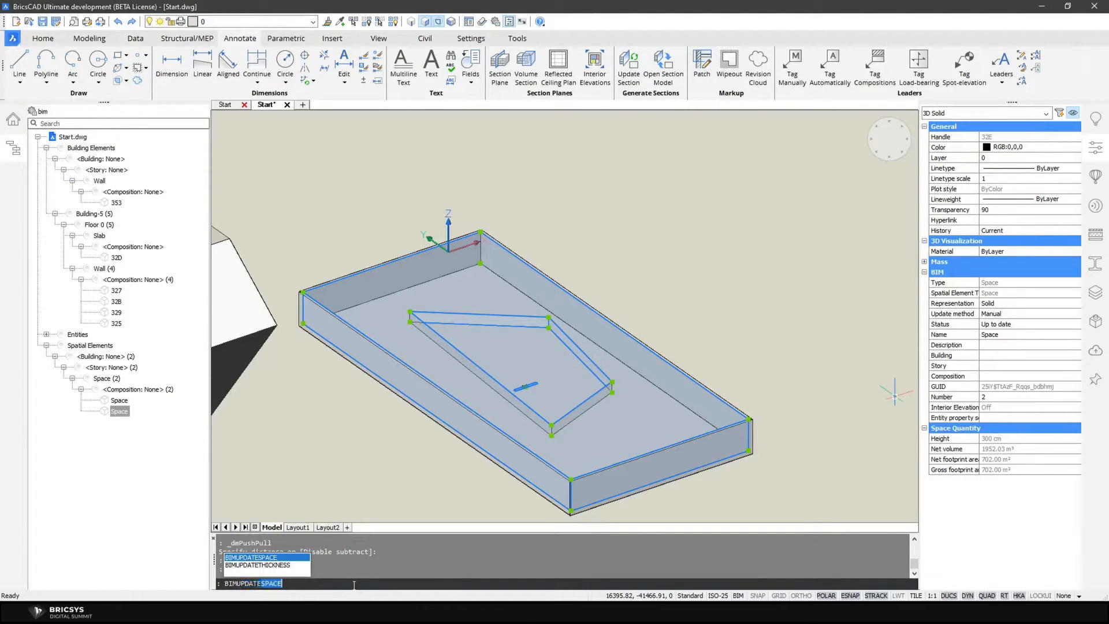
pyautogui.press('Return')
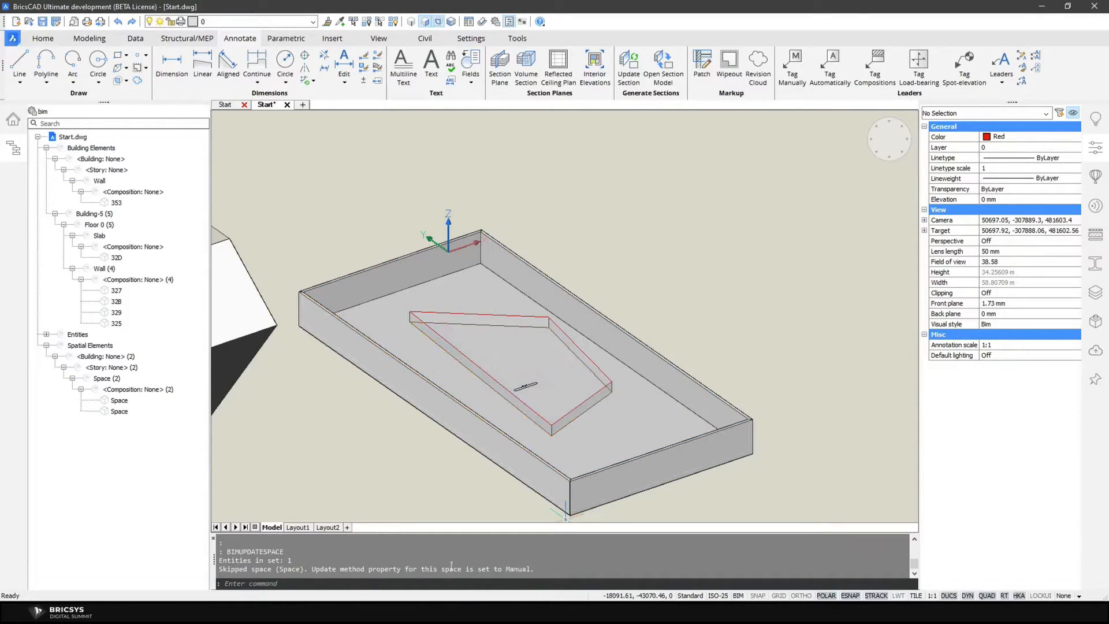
pyautogui.moveTo(219, 570); pyautogui.dragTo(276, 575)
pyautogui.moveTo(506, 571); pyautogui.dragTo(529, 582)
pyautogui.click(552, 569)
# Set the recessed space's Update method to Automatic
pyautogui.press('Tab')
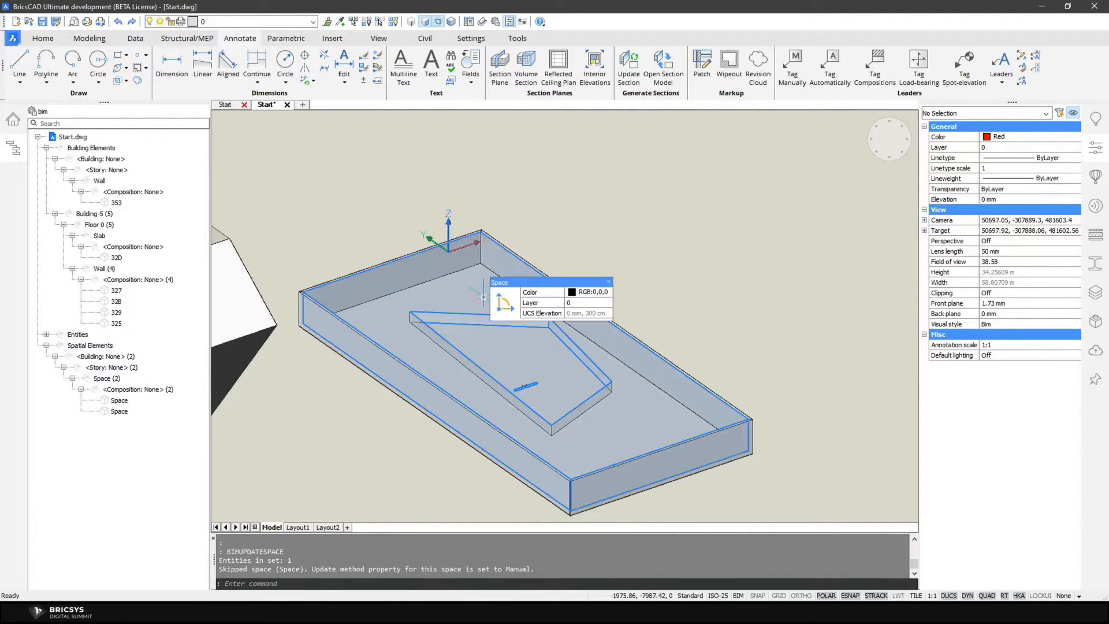
pyautogui.click(483, 297)
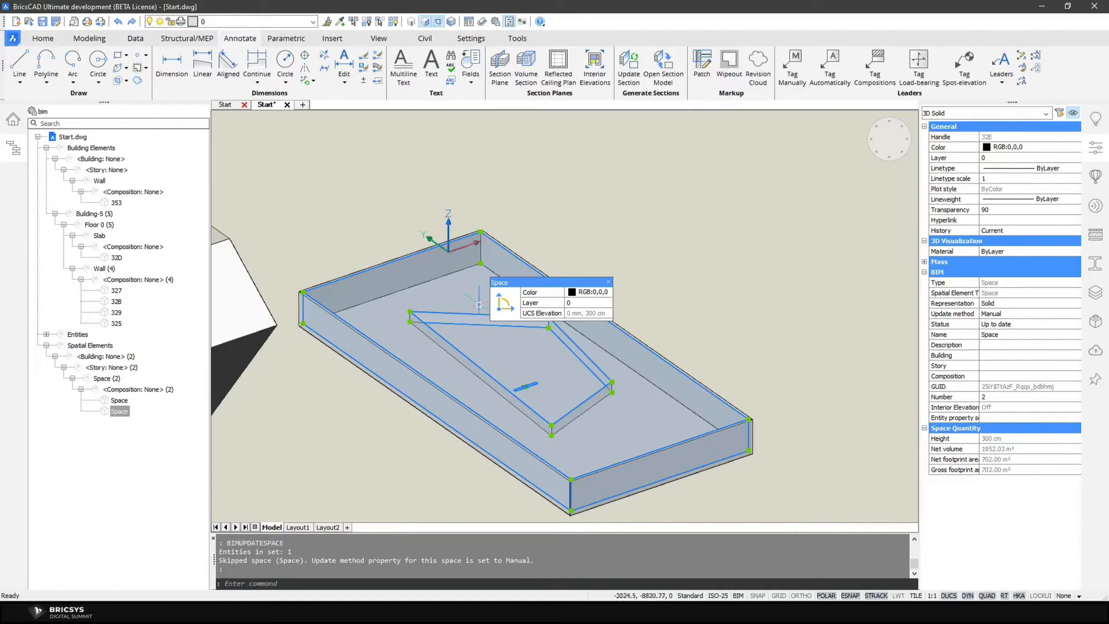
pyautogui.click(1074, 315)
pyautogui.click(1075, 314)
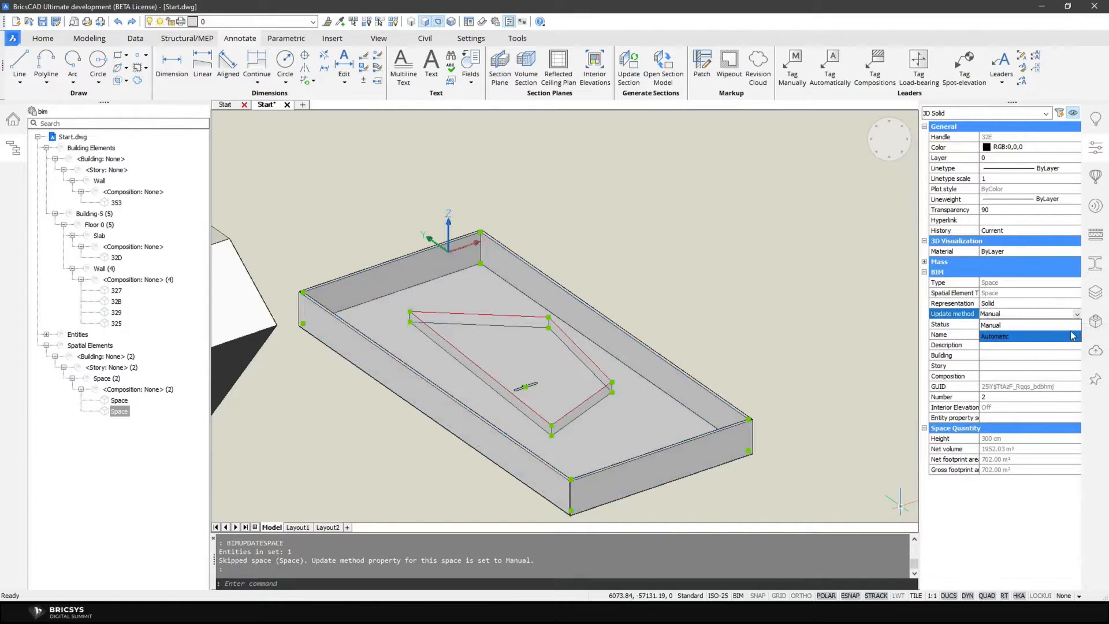
pyautogui.click(1071, 332)
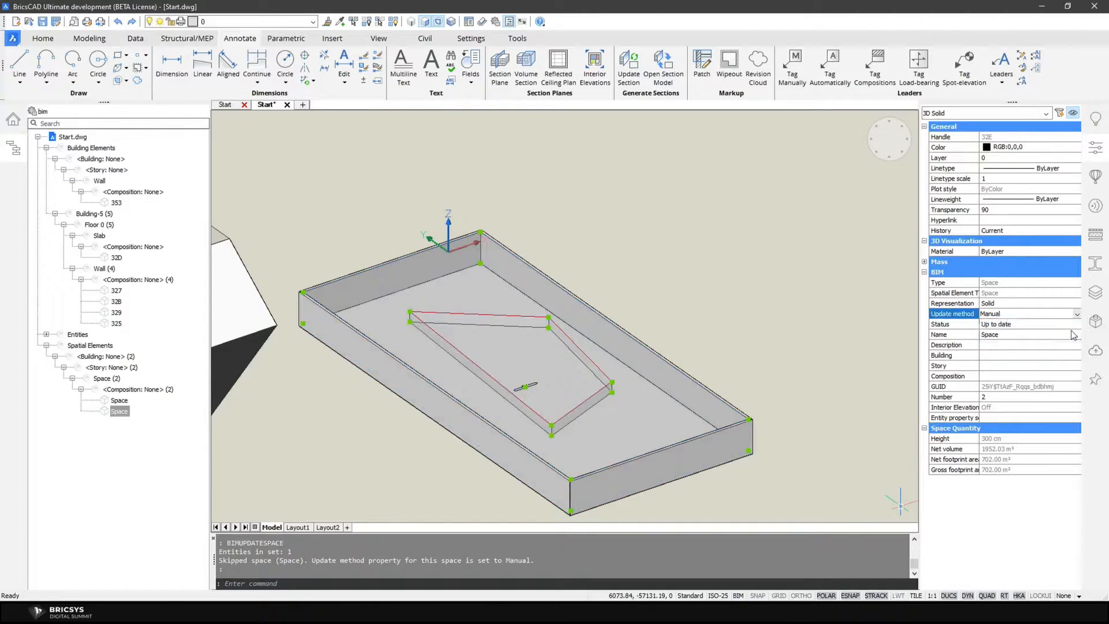
# Reselect the recessed space, set its Update method to Automatic, and check that property on the space
pyautogui.click(673, 581)
pyautogui.press('Escape')
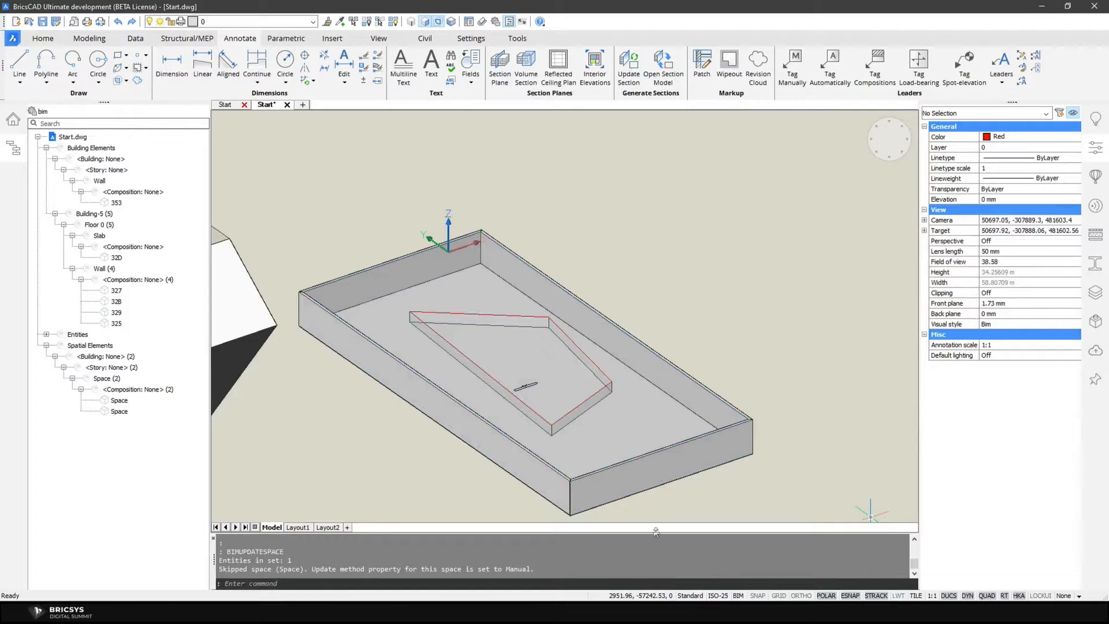
pyautogui.click(662, 421)
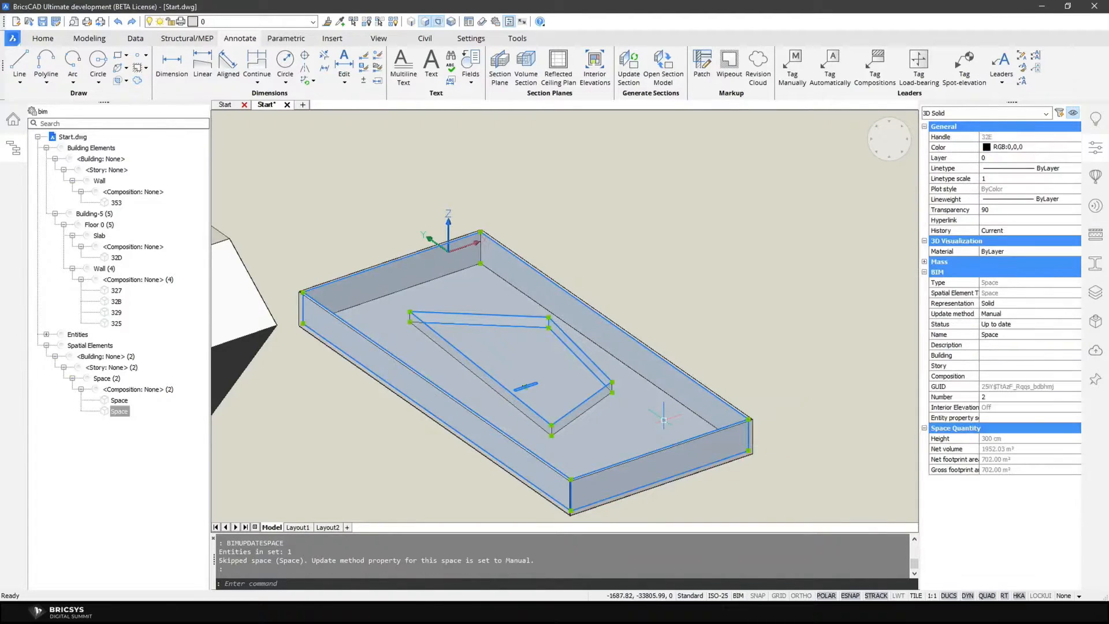
pyautogui.click(1060, 314)
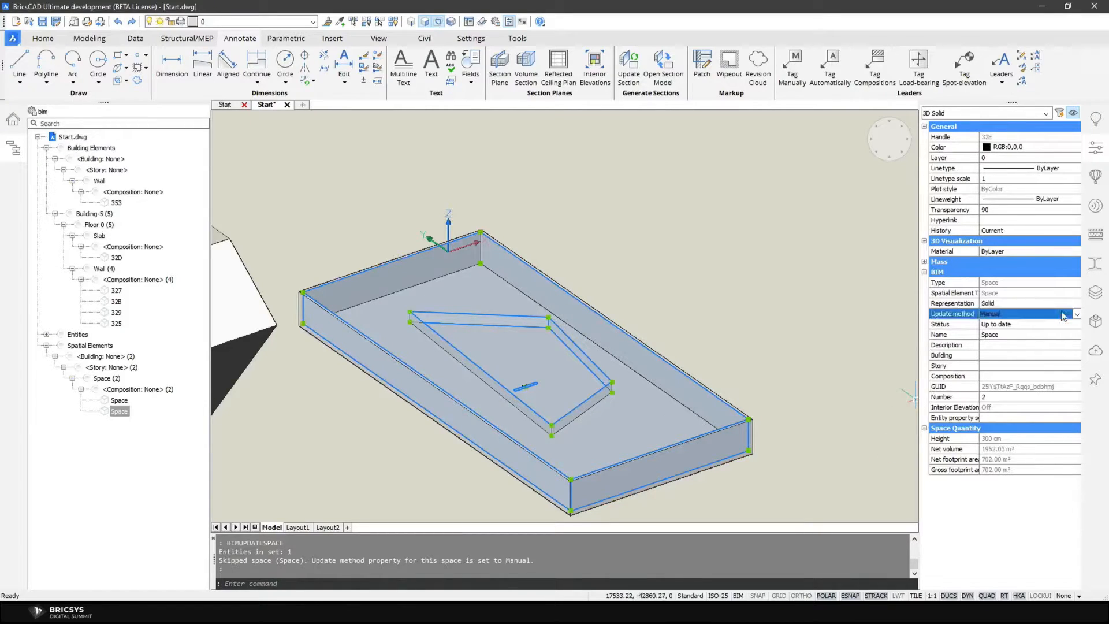
pyautogui.click(1076, 314)
pyautogui.click(1066, 337)
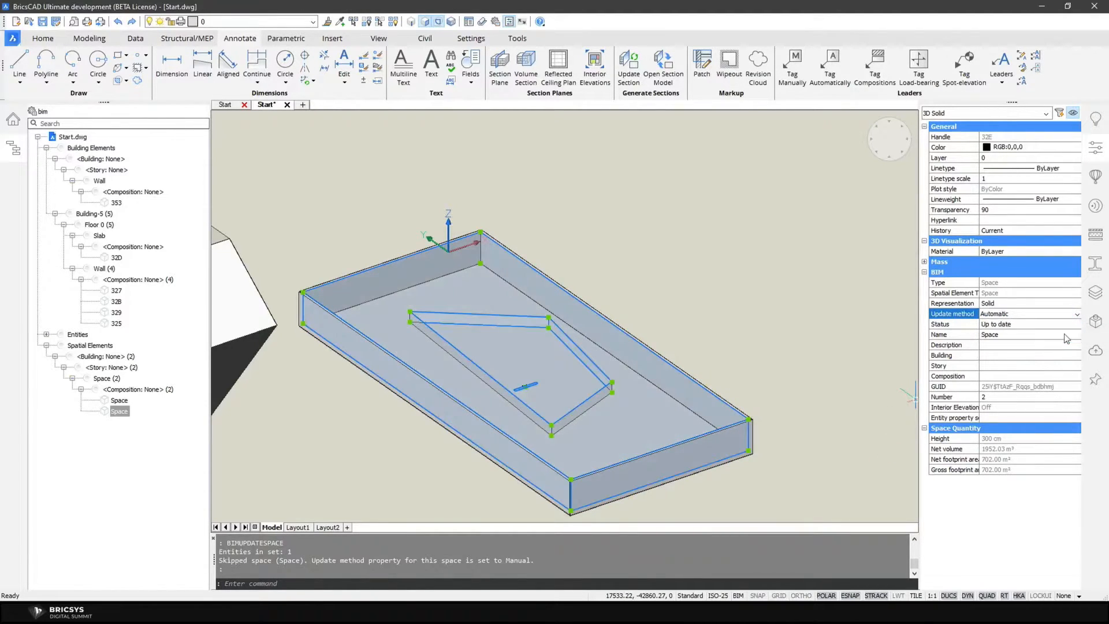
pyautogui.press('Escape')
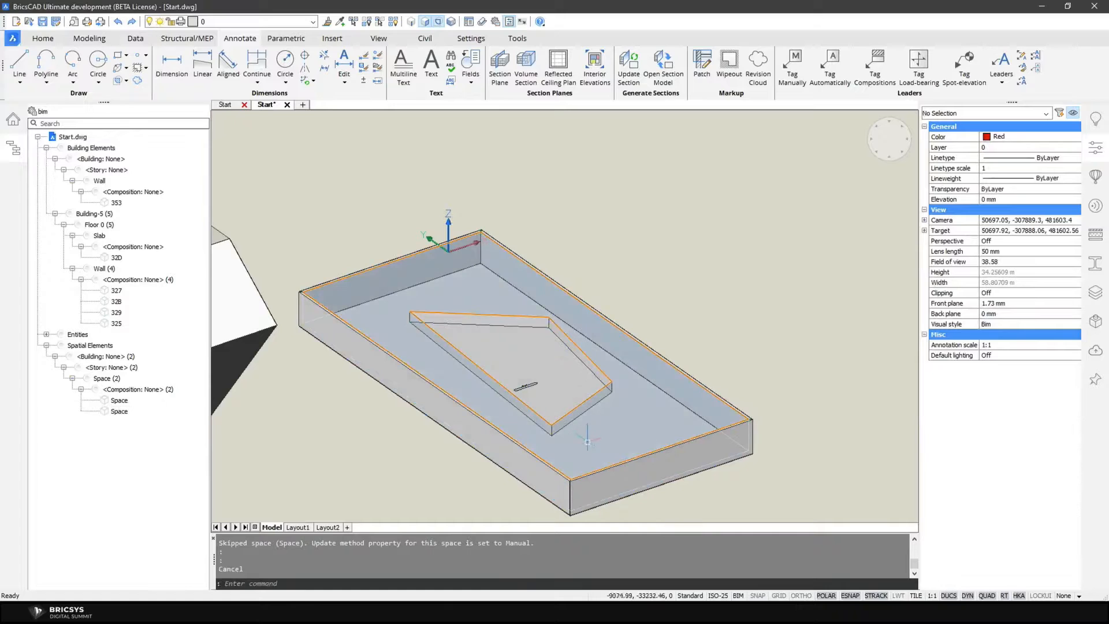
pyautogui.click(595, 436)
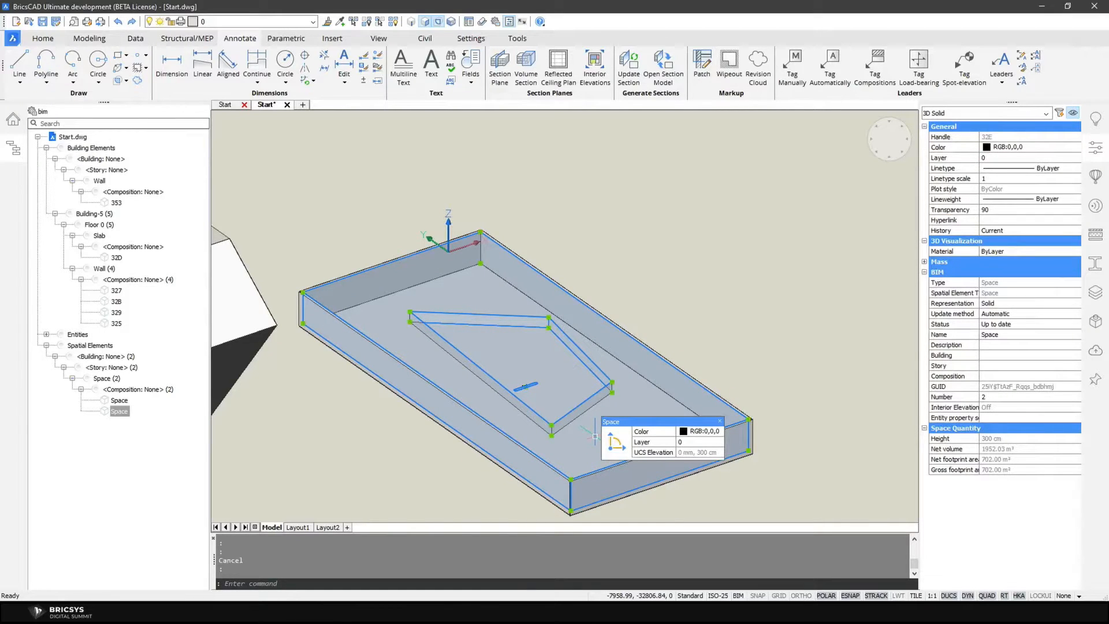
pyautogui.press('Escape')
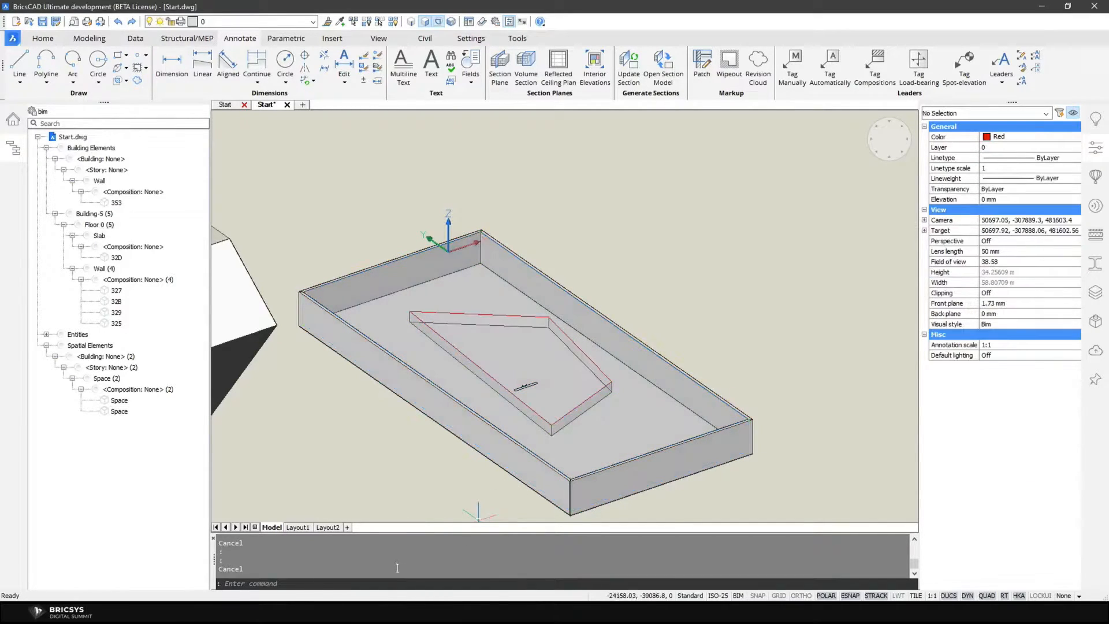
# Update the recessed space with BIMUPDATESPACE and check its resulting shape and properties
pyautogui.click(394, 582)
pyautogui.write('BIMUPDATESPACE')
pyautogui.press('Return')
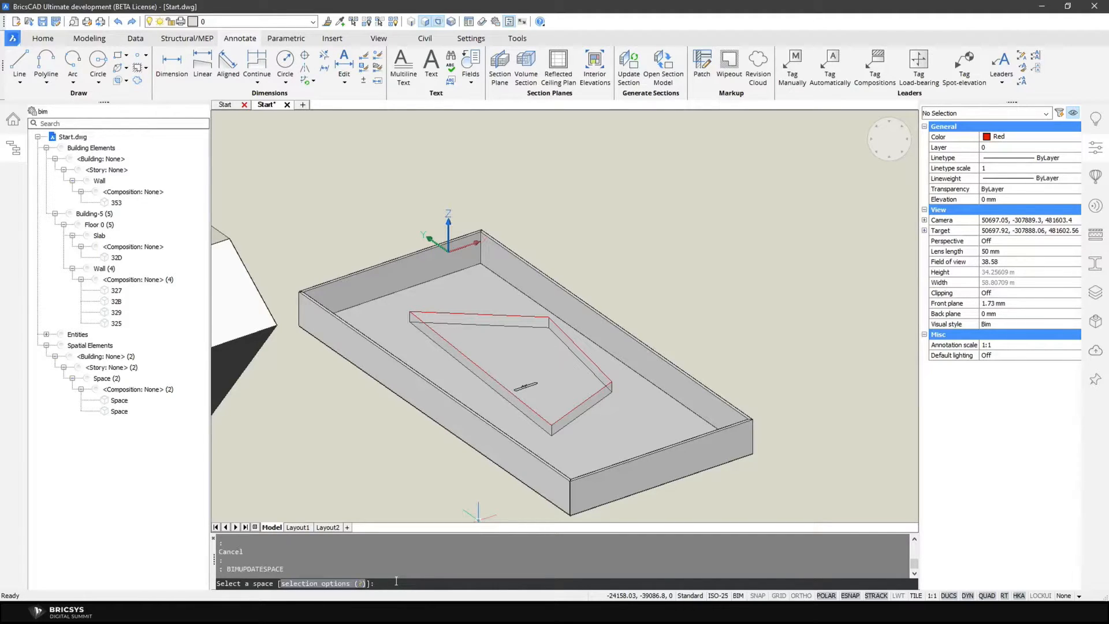
pyautogui.click(617, 407)
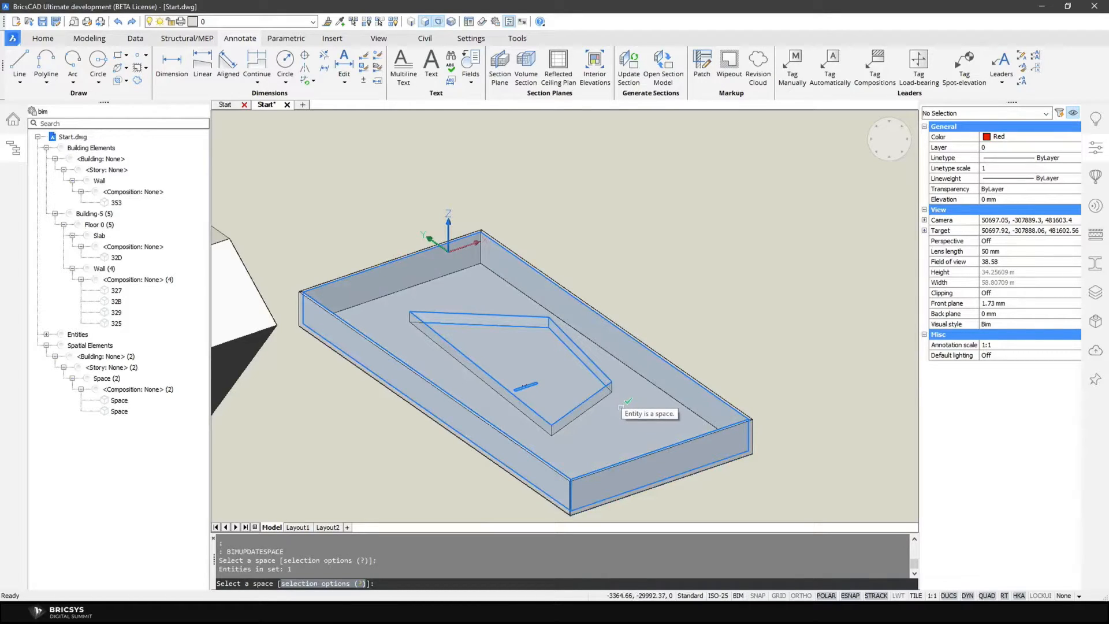
pyautogui.press('Return')
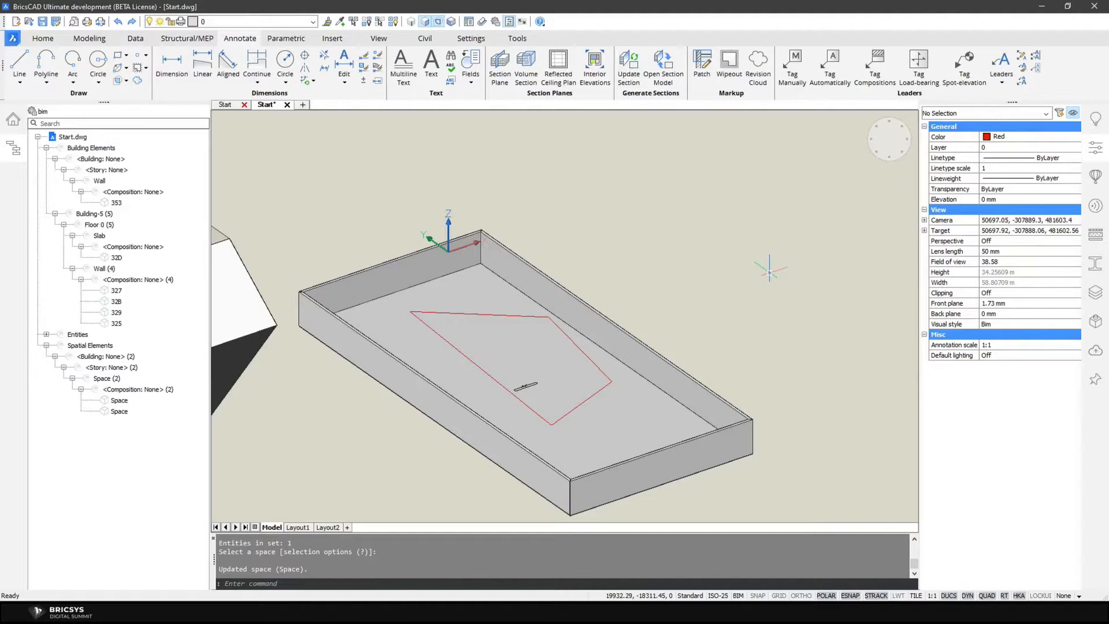
pyautogui.click(663, 421)
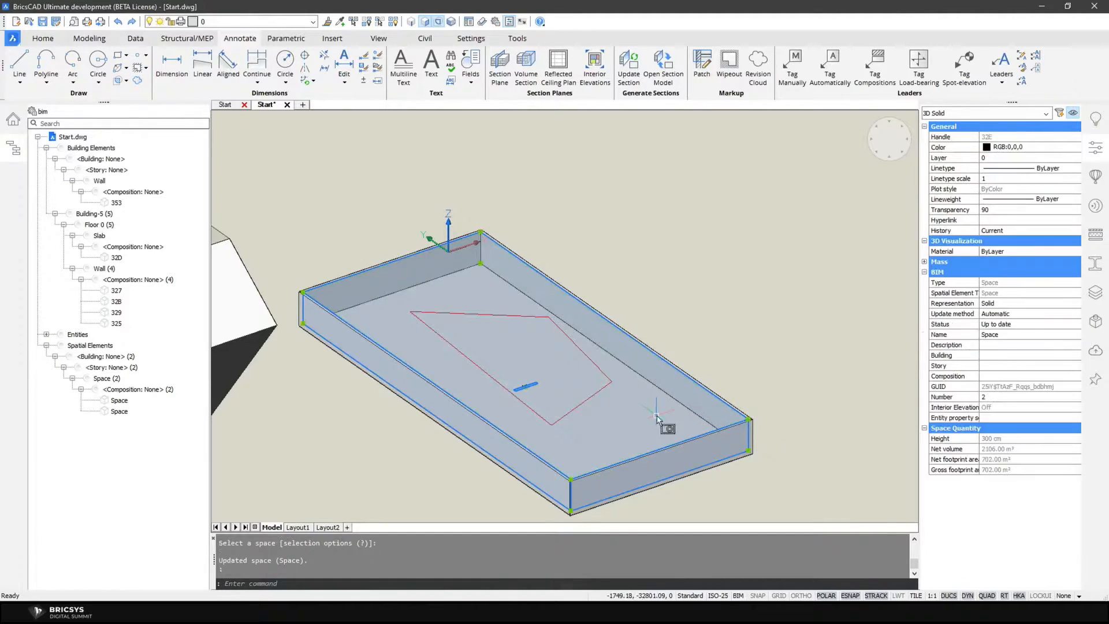
pyautogui.press('Escape')
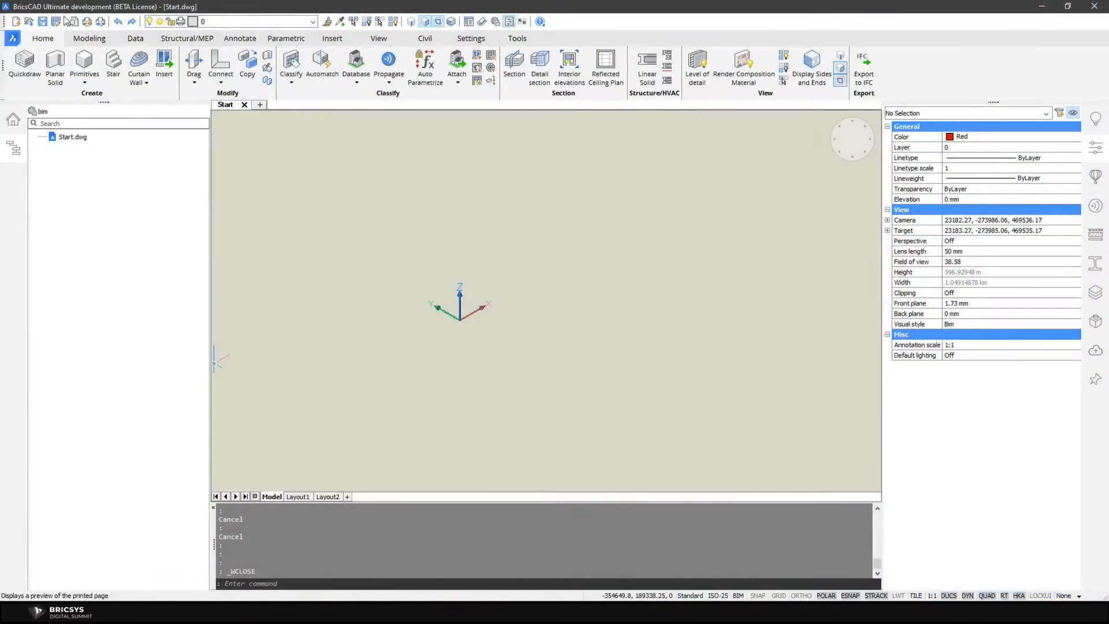
# Open Space_Main Demo Bldg.dwg and expand its Entities to review the unclassified entity types
pyautogui.click(31, 23)
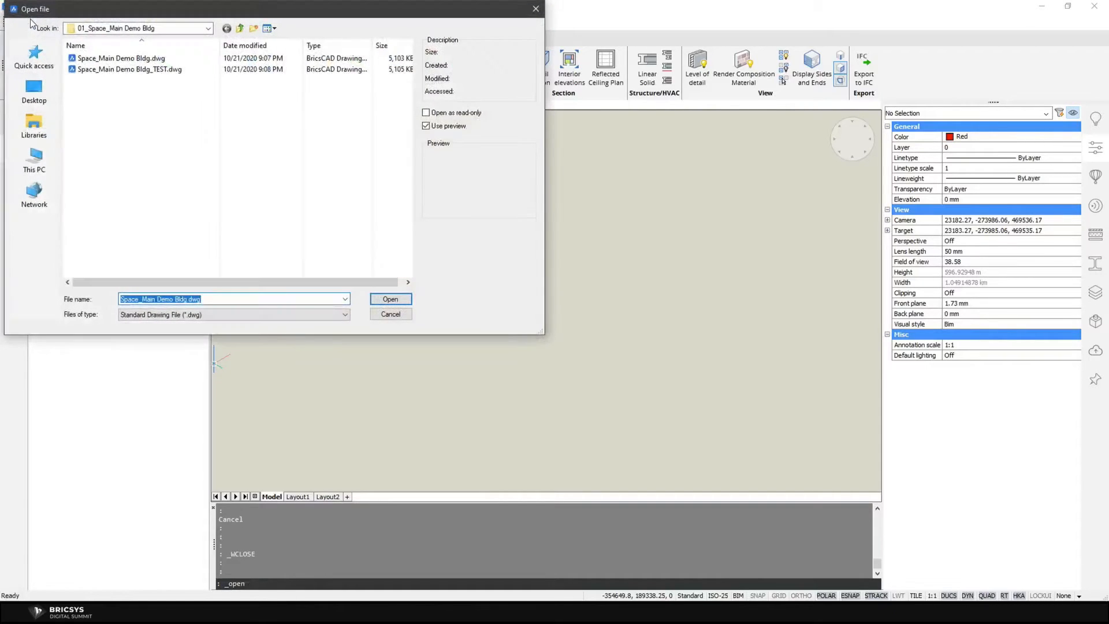
pyautogui.click(163, 60)
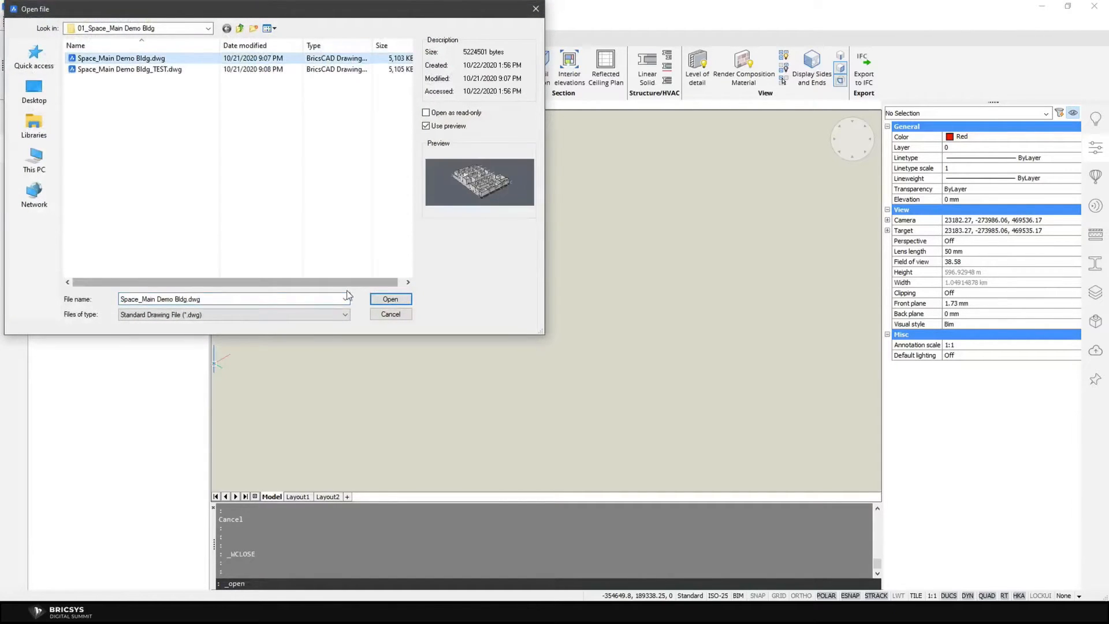
pyautogui.click(386, 298)
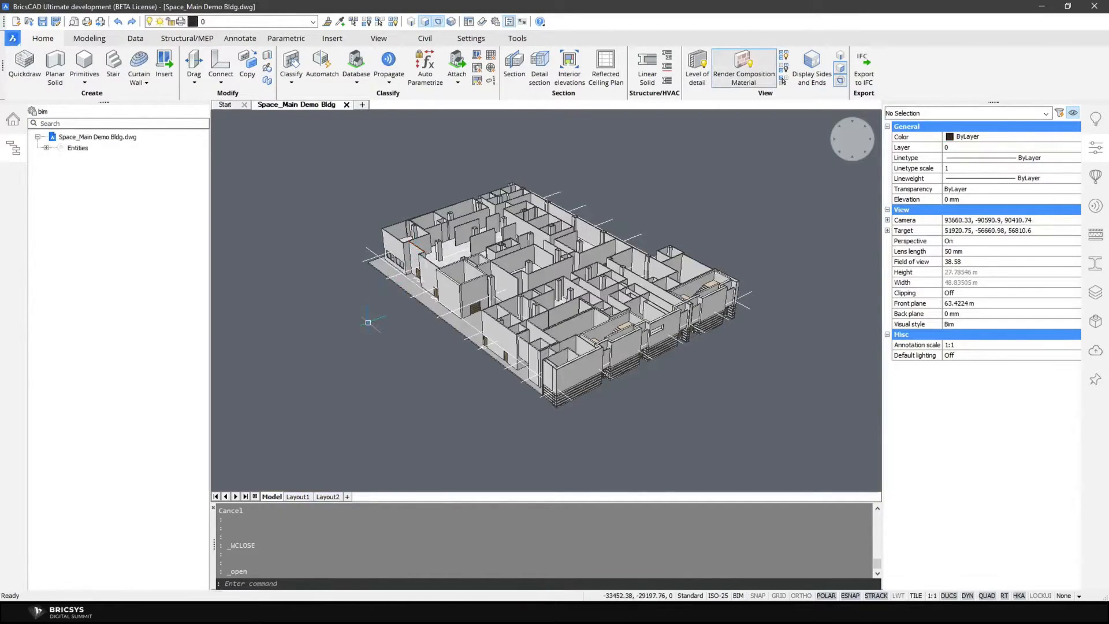
pyautogui.scroll(2, 414, 285)
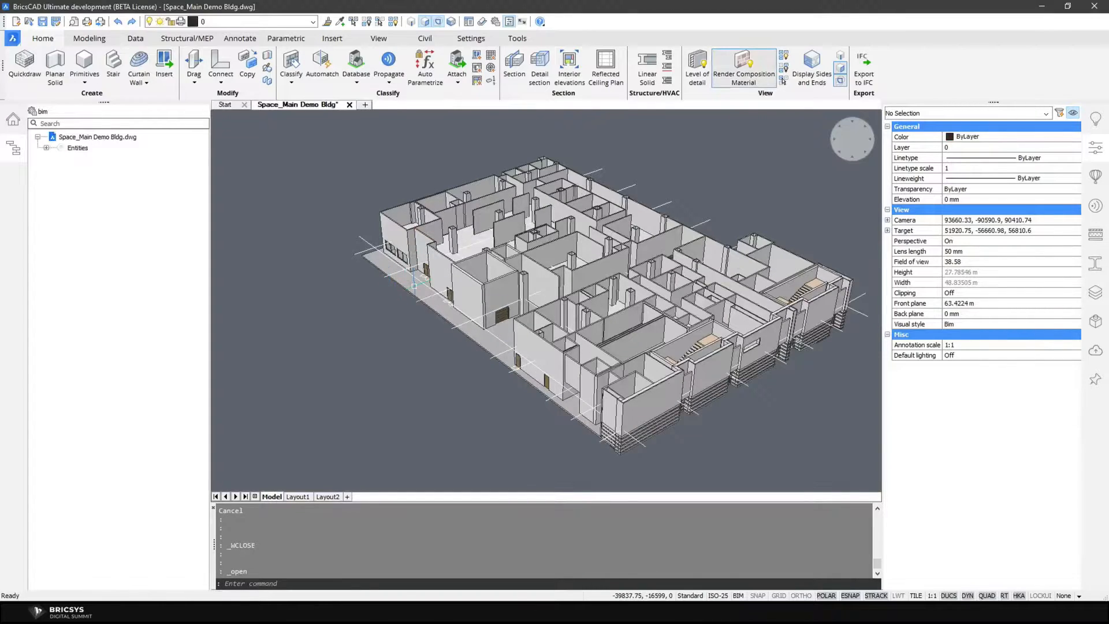
pyautogui.click(46, 148)
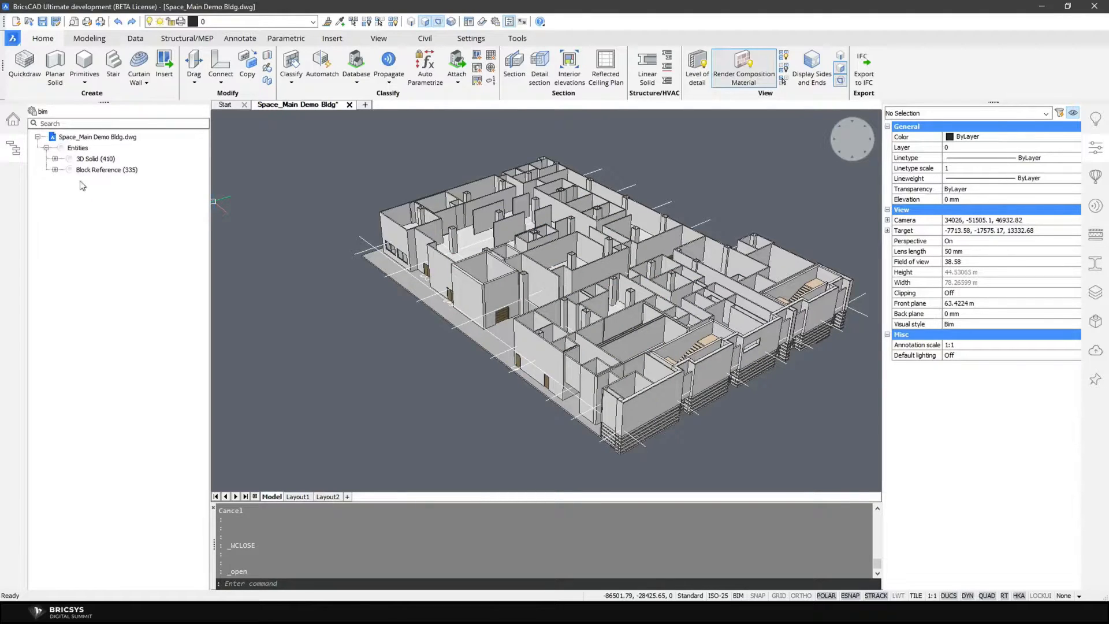
# Run BIMIFY with the Advanced option on the entire drawing, using Auto Detect and including classification, profiles, spatial information, spaces, elevations and floor plans
pyautogui.click(535, 584)
pyautogui.write('bimify')
pyautogui.press('Return')
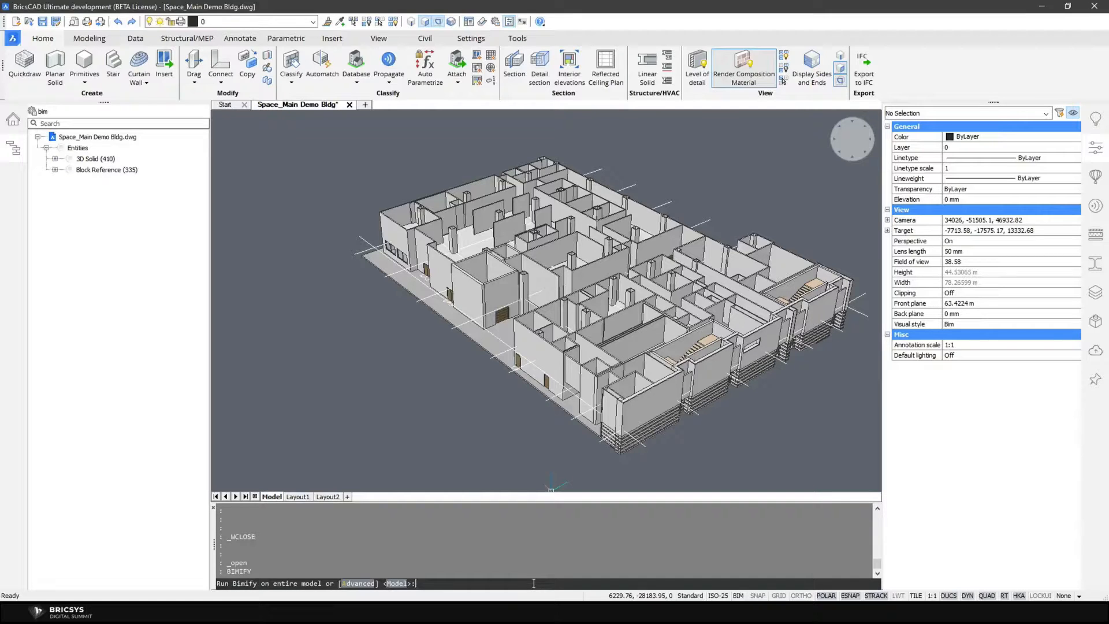
pyautogui.write('a')
pyautogui.press('Return')
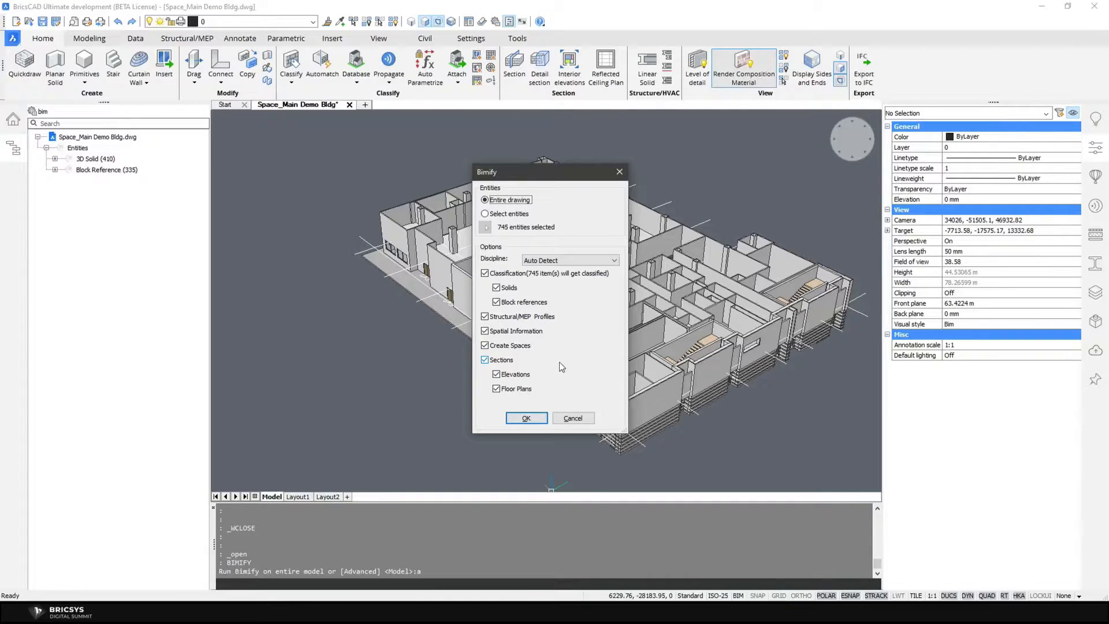
pyautogui.click(536, 416)
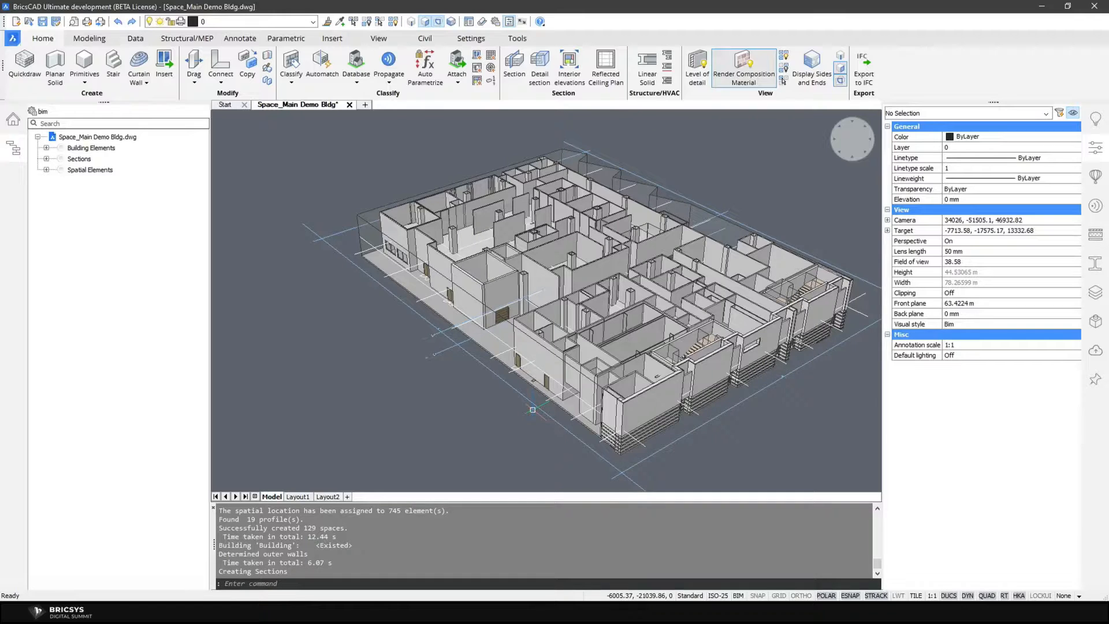
# Hide the generated Sections and select all Spatial Elements to review the created spaces in the model
pyautogui.rightClick(74, 160)
pyautogui.click(98, 178)
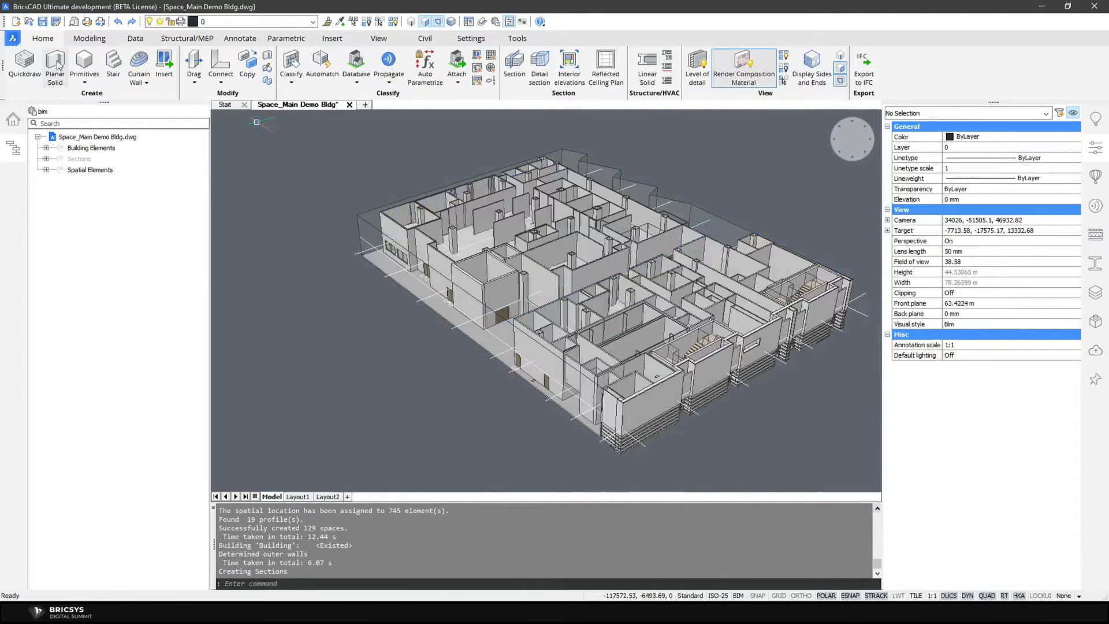
pyautogui.click(94, 171)
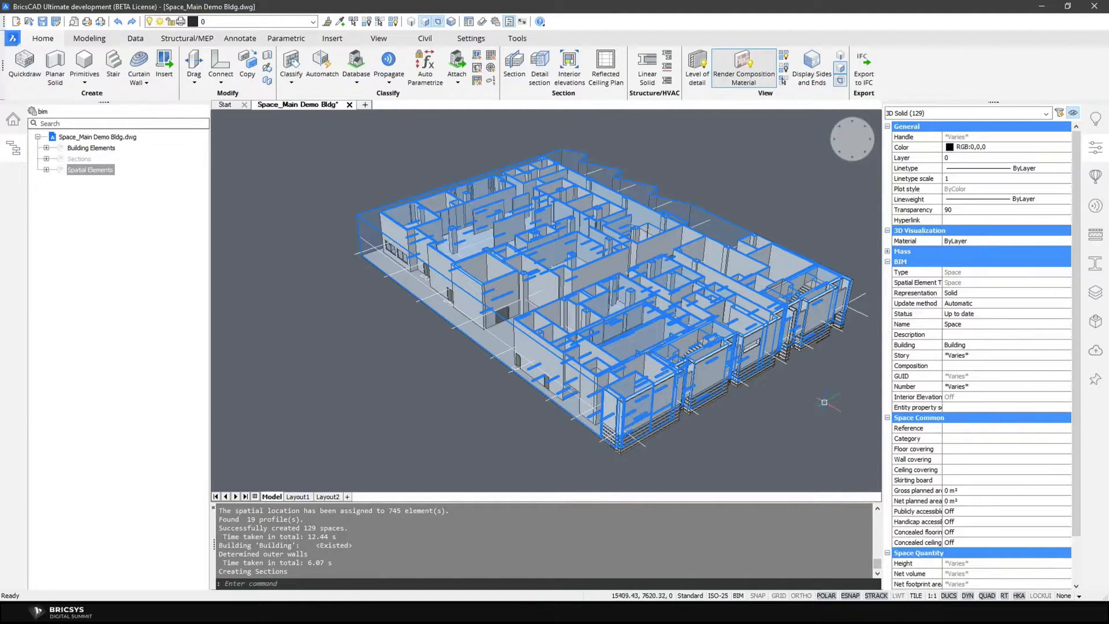
pyautogui.moveTo(830, 407)
pyautogui.keyDown('shift'); pyautogui.mouseDown(button='middle')
pyautogui.moveTo(832, 437)
pyautogui.moveTo(823, 424)
pyautogui.mouseUp(button='middle'); pyautogui.keyUp('shift')
pyautogui.press('Escape')
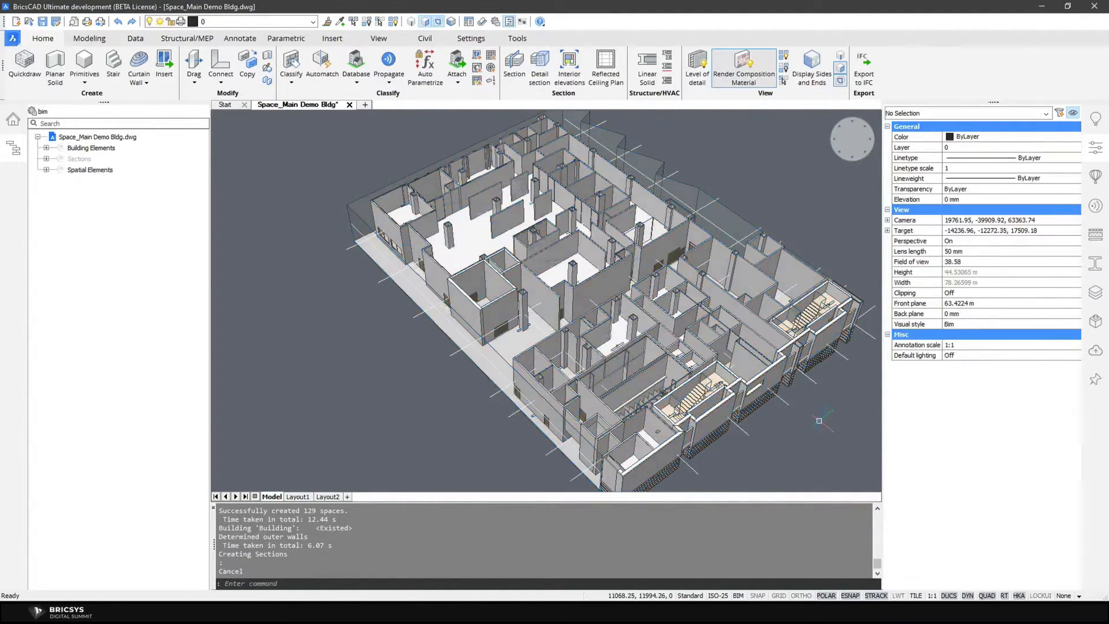
# Examine the large open room's space and the group of Floor 1 spaces in the model and their properties
pyautogui.click(473, 232)
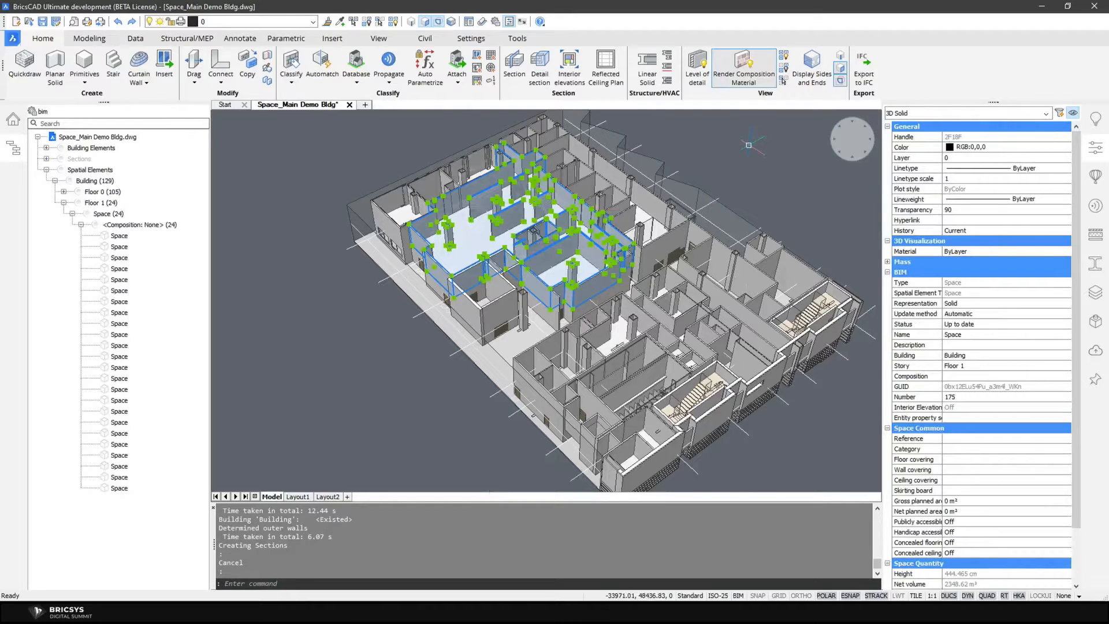
pyautogui.press('Escape')
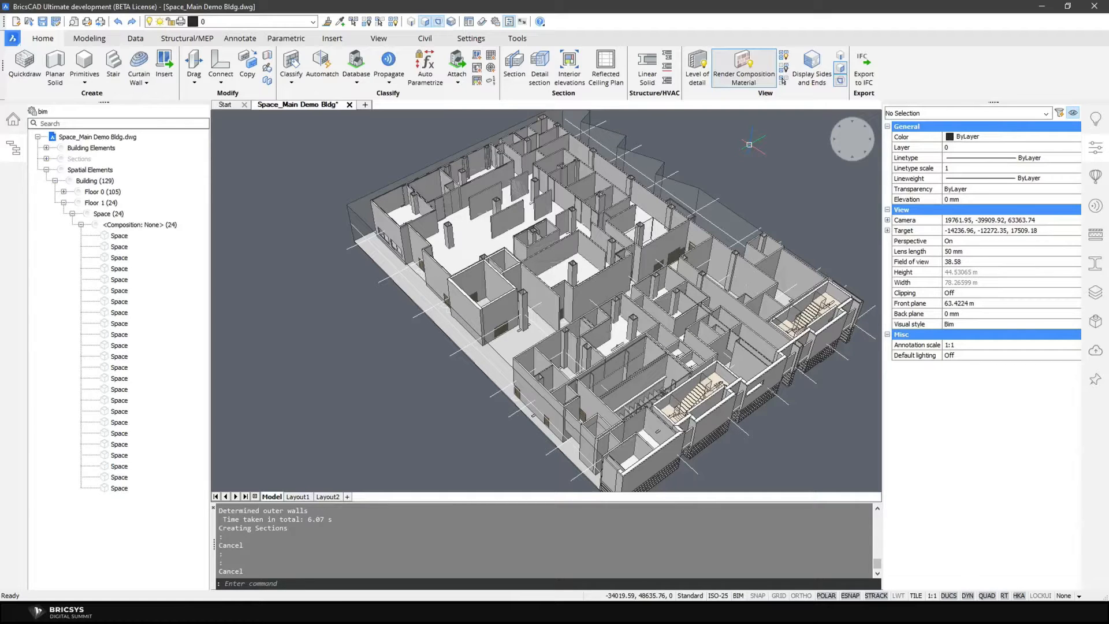
pyautogui.click(117, 213)
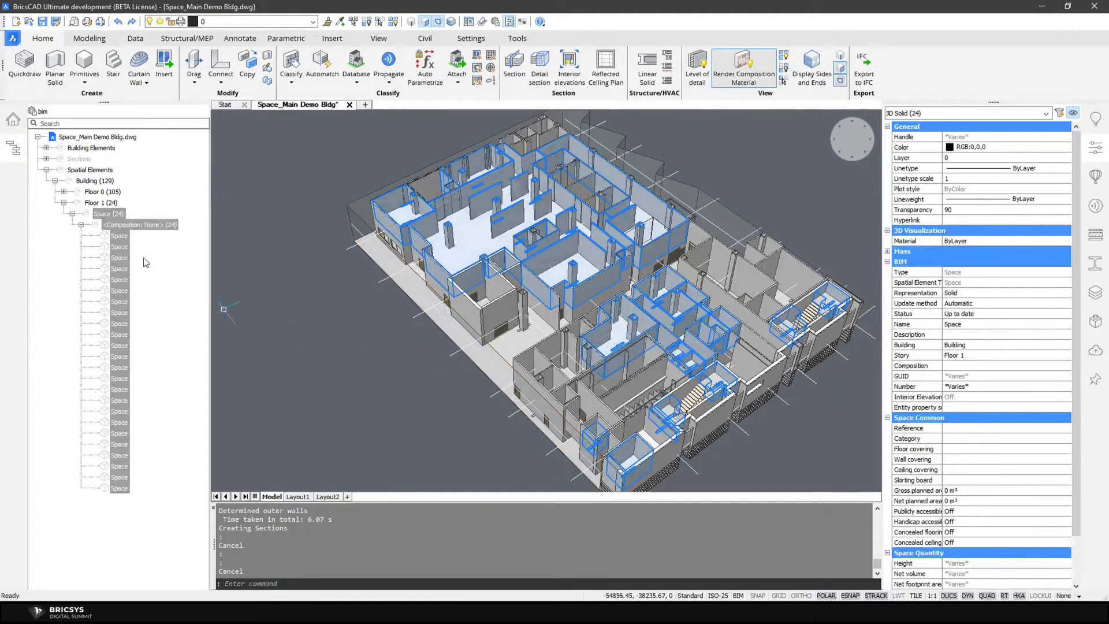
# Set the Representation of all spaces in the building to Footprint and review the outlines in the model
pyautogui.click(94, 181)
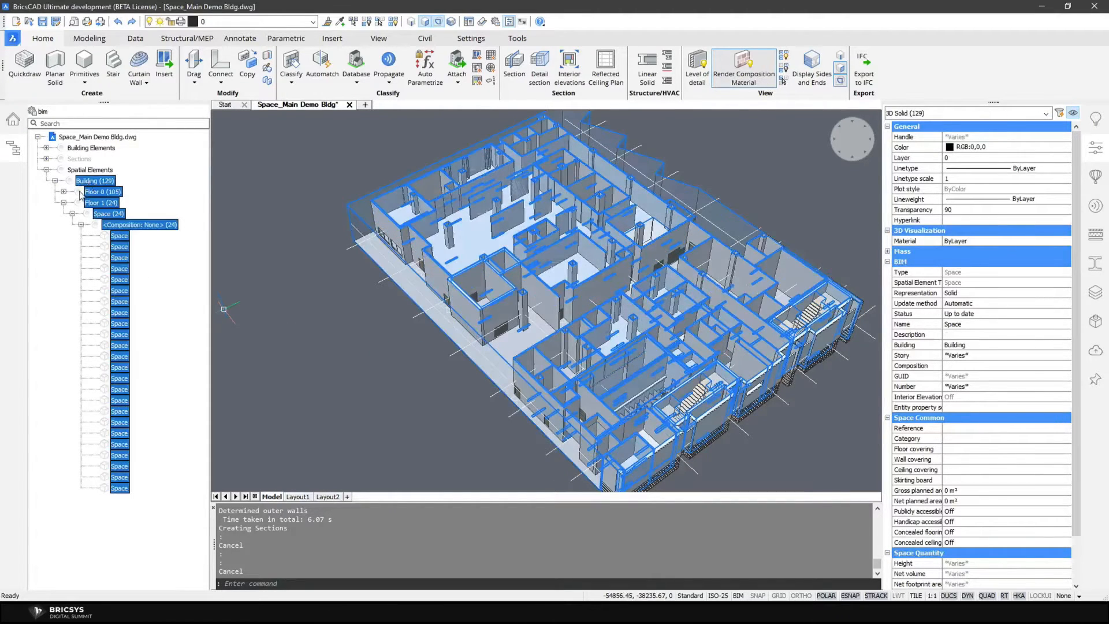
pyautogui.click(63, 203)
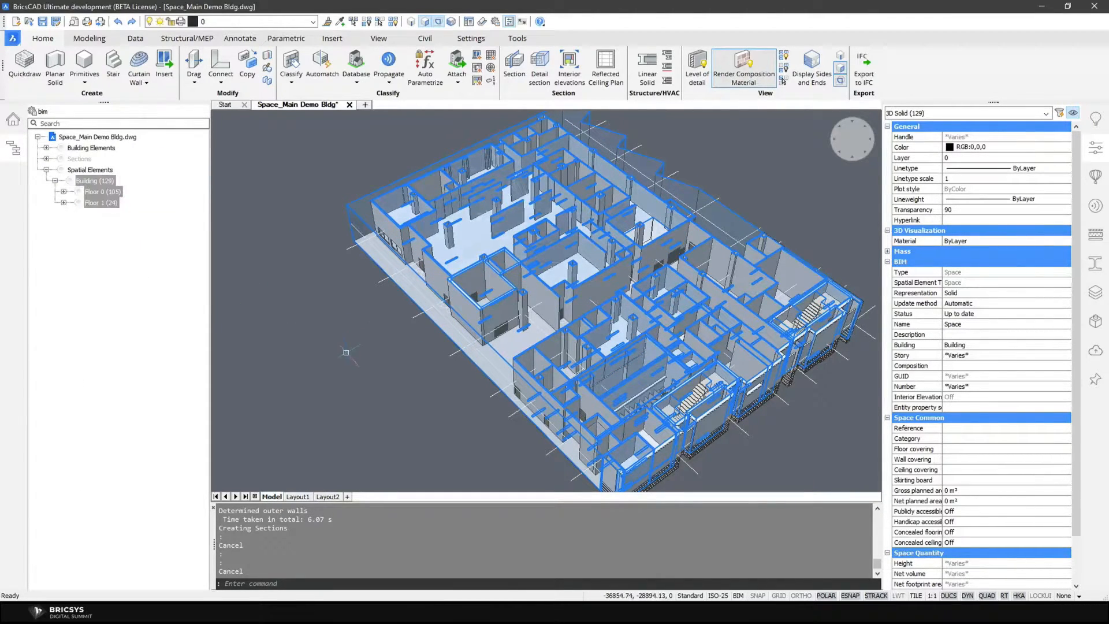
pyautogui.keyDown('shift'); pyautogui.moveTo(370, 354); pyautogui.dragTo(396, 330, button='middle'); pyautogui.keyUp('shift')
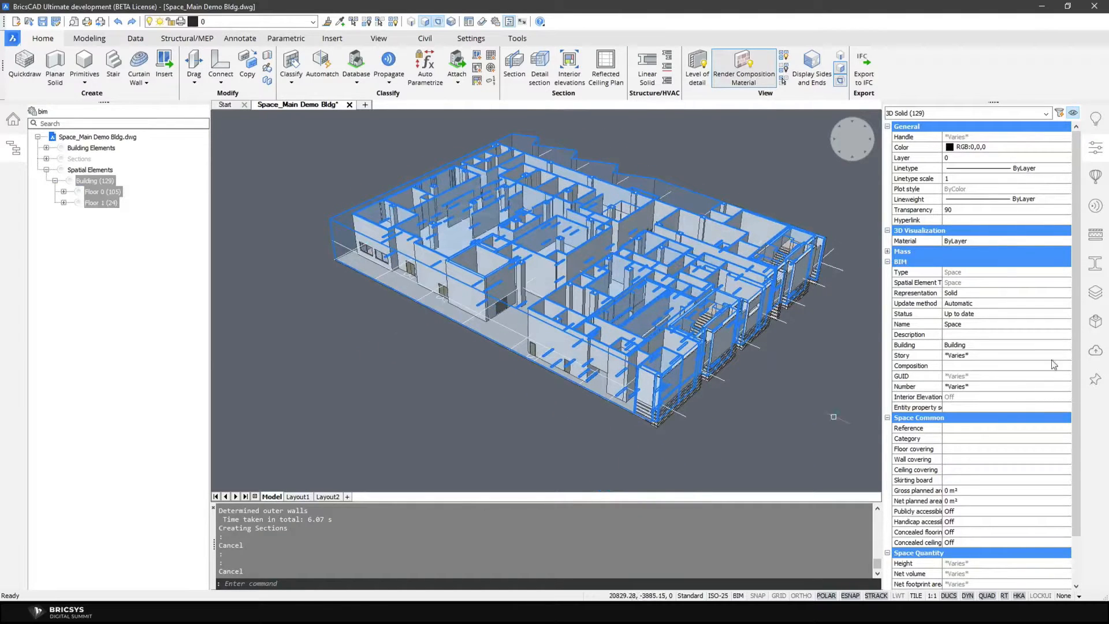
pyautogui.click(1061, 294)
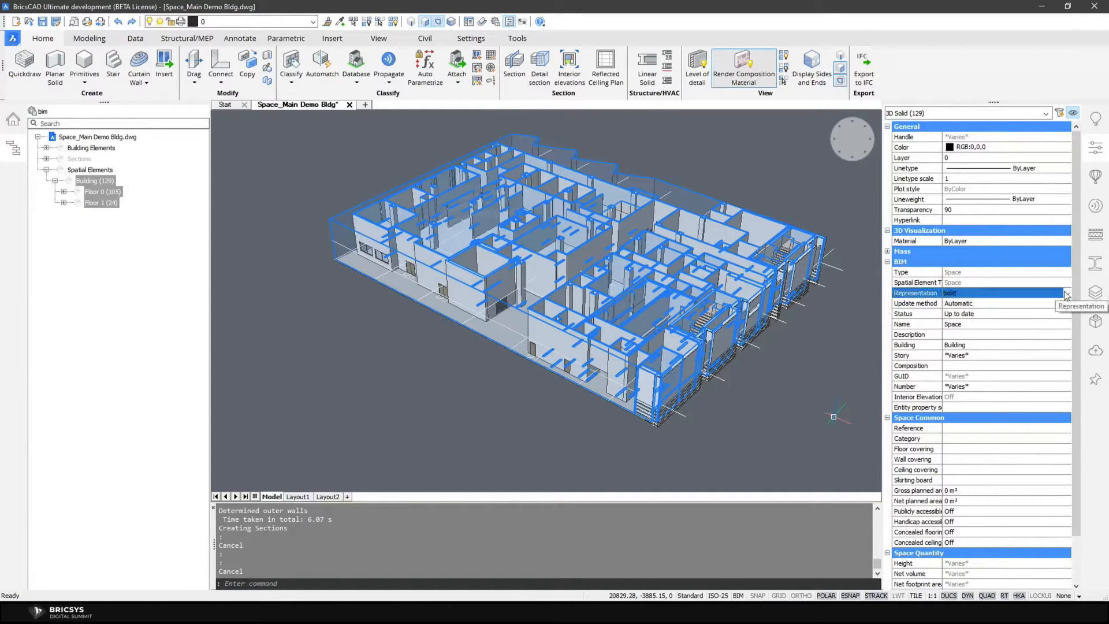
pyautogui.click(1066, 294)
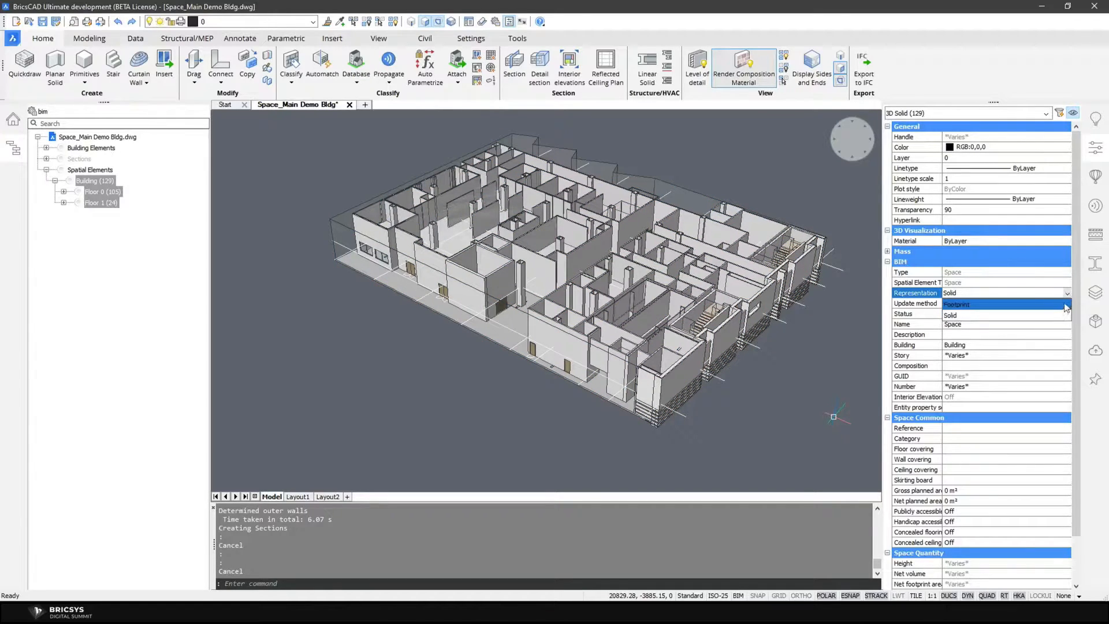
pyautogui.click(1064, 304)
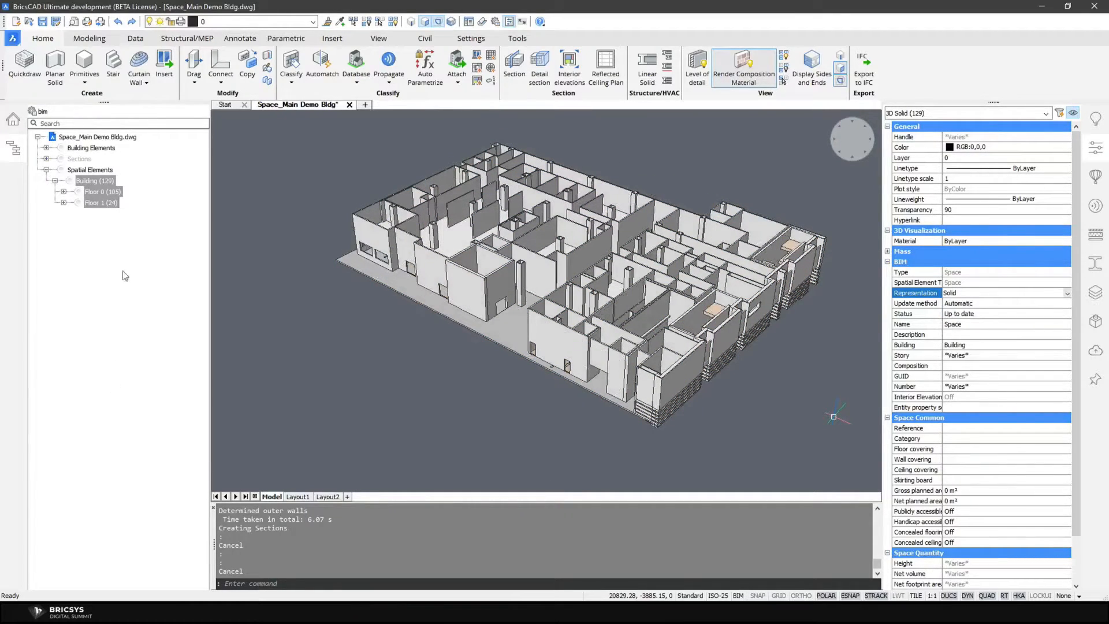
pyautogui.click(96, 182)
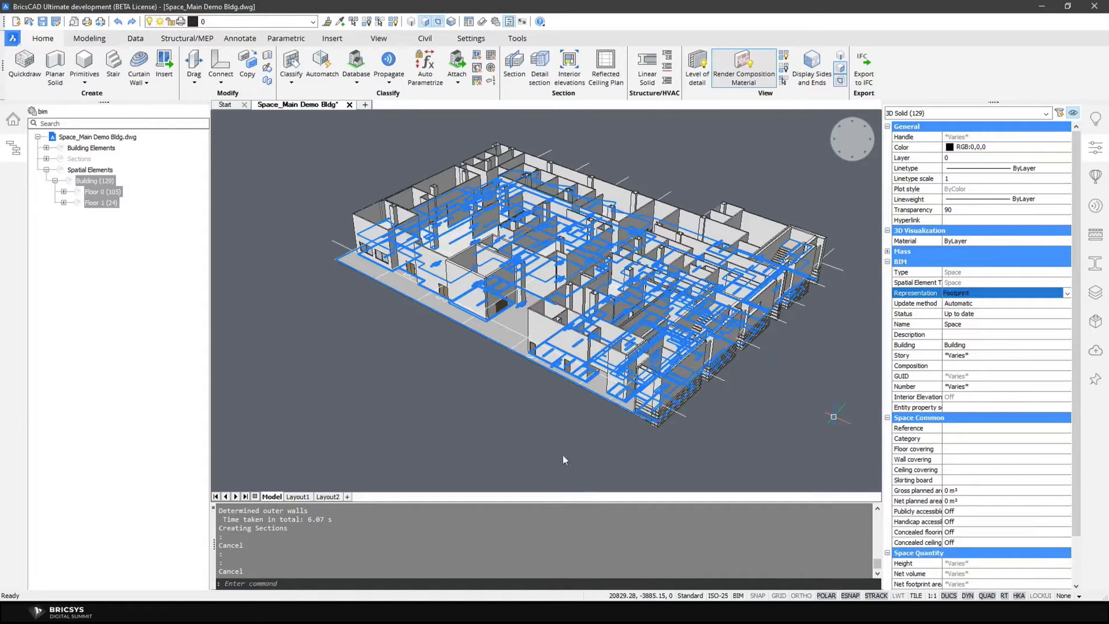
pyautogui.keyDown('shift'); pyautogui.moveTo(531, 429); pyautogui.dragTo(542, 454, button='middle'); pyautogui.keyUp('shift')
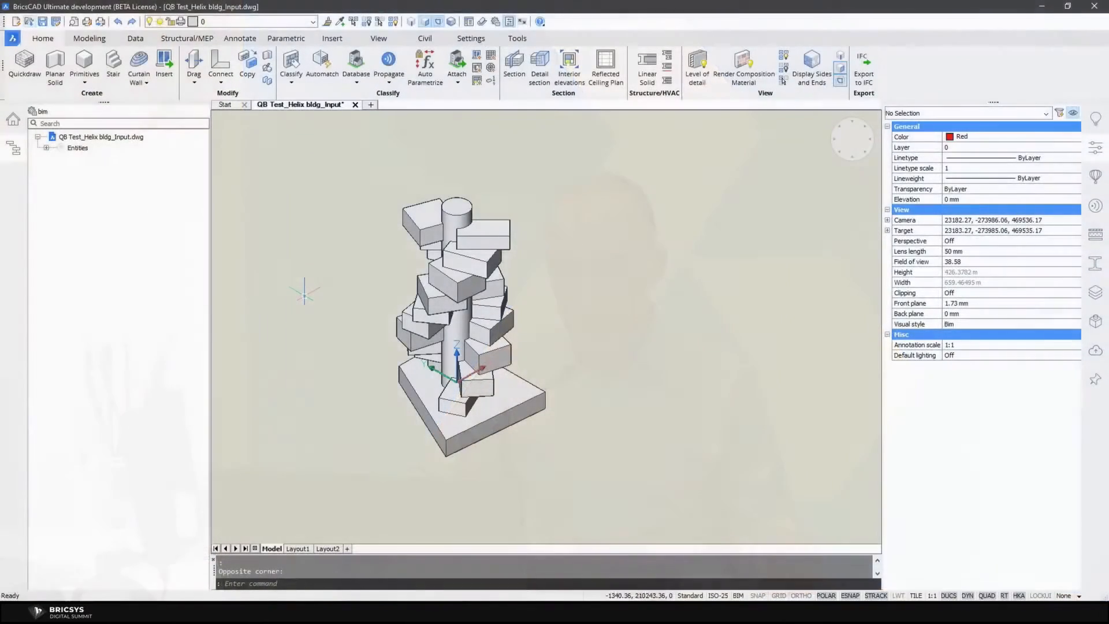
pyautogui.scroll(2, 321, 293)
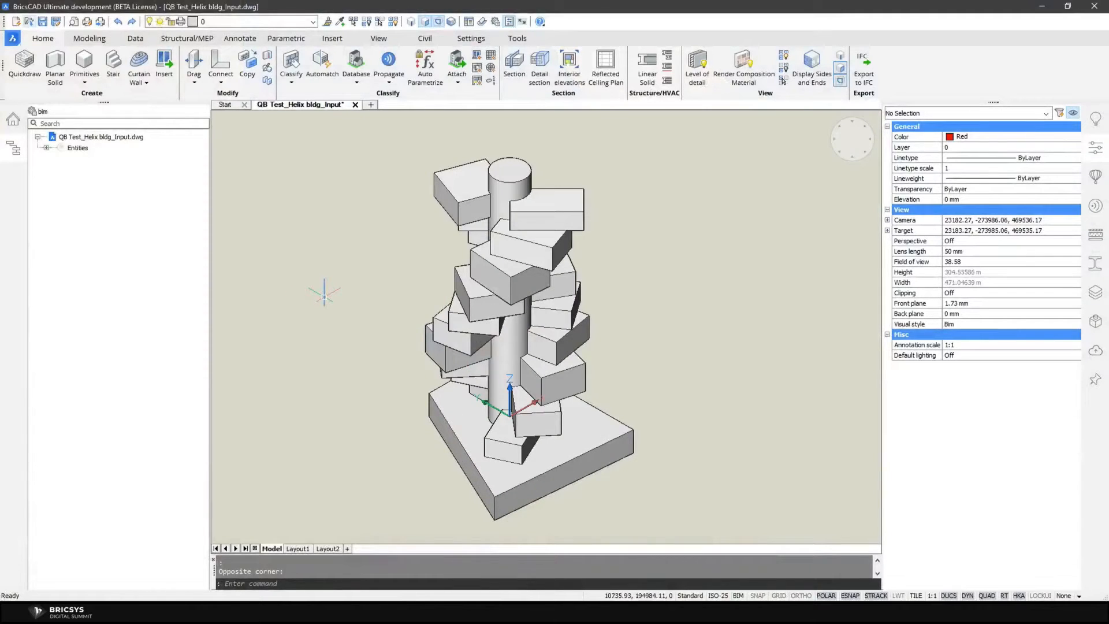
# Examine the helix building's 3D solids in the structure tree and select solid A2 to locate it in the model
pyautogui.keyDown('shift'); pyautogui.moveTo(737, 343); pyautogui.dragTo(710, 327, button='middle'); pyautogui.keyUp('shift')
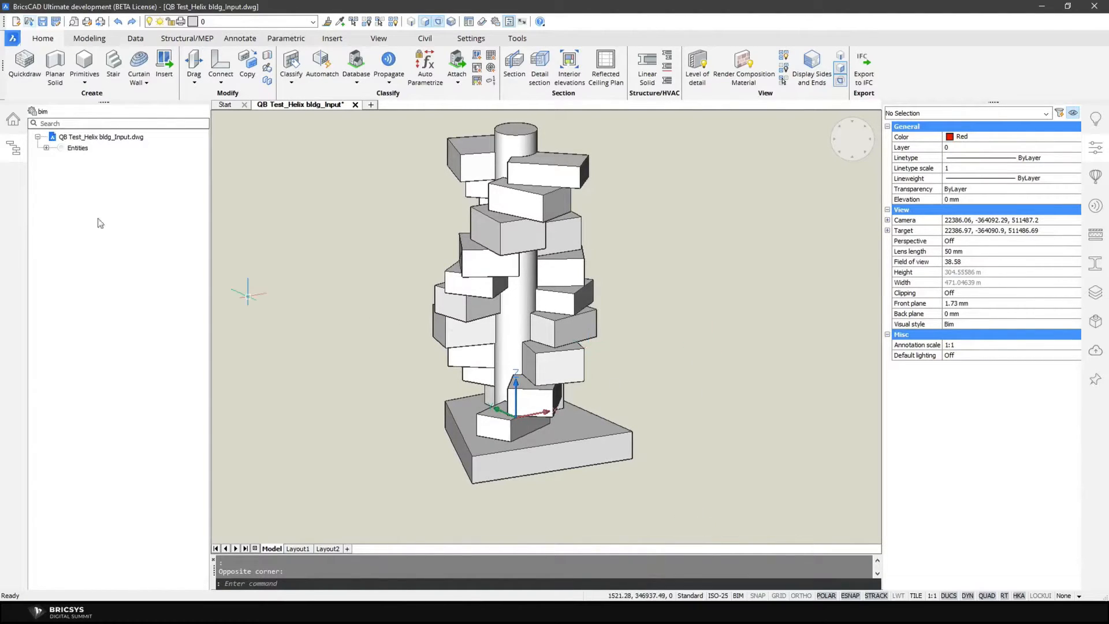
pyautogui.click(46, 148)
pyautogui.click(55, 159)
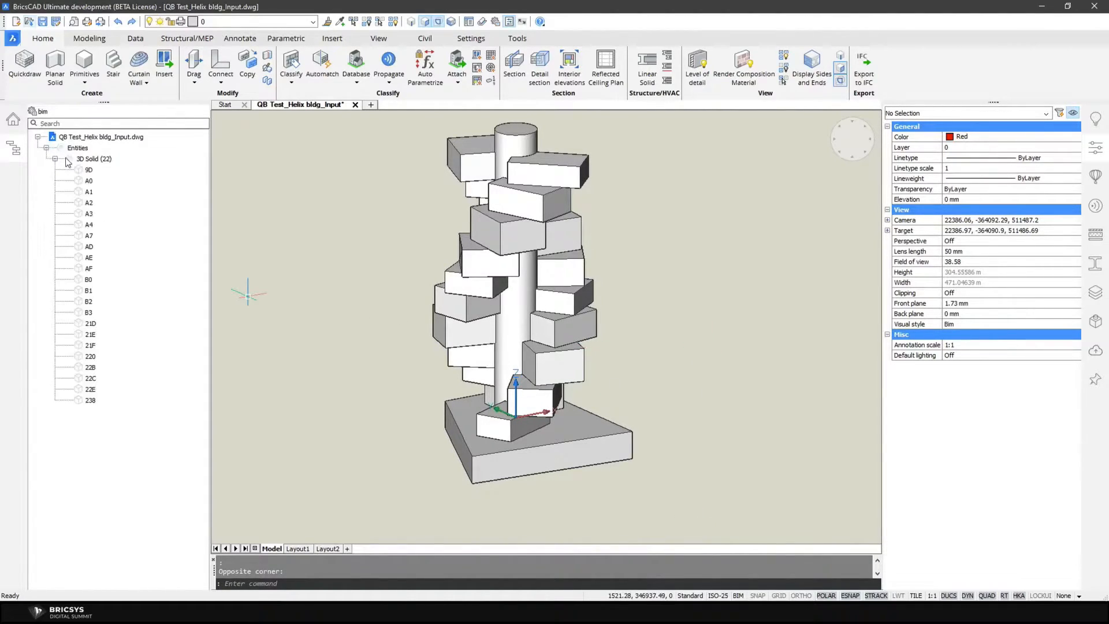
pyautogui.click(81, 159)
pyautogui.click(89, 203)
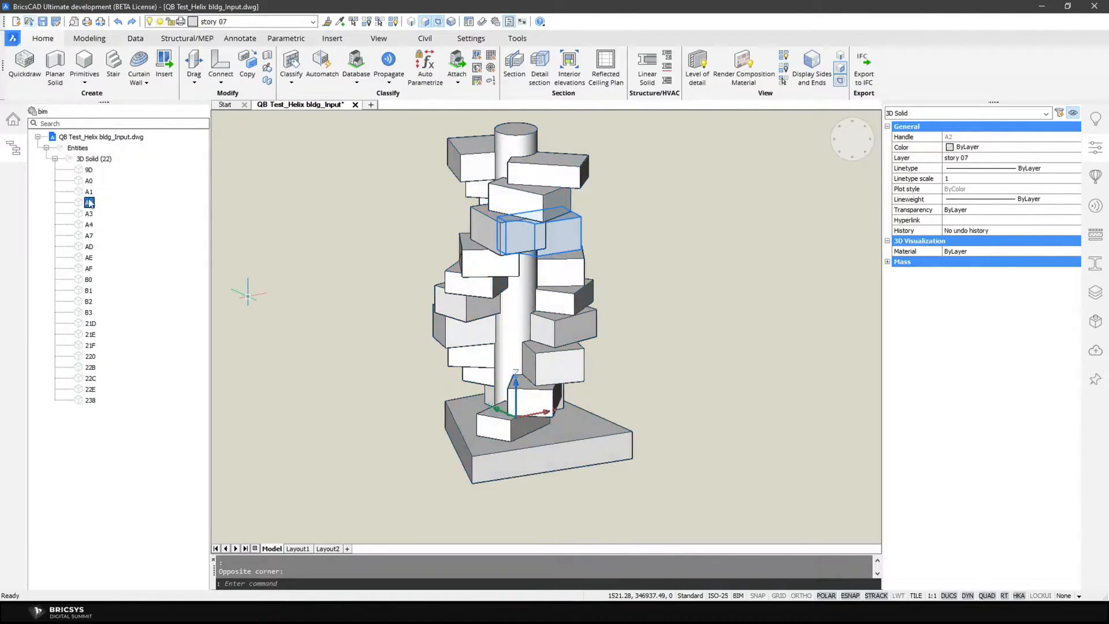
pyautogui.press('Escape')
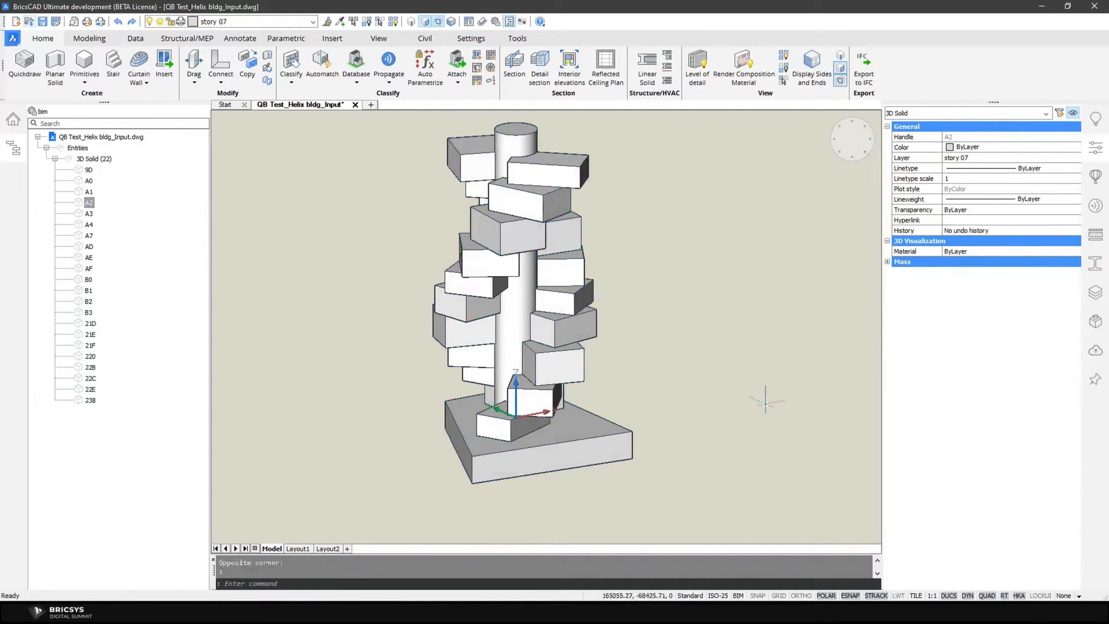
pyautogui.hotkey('ctrl', 'F4')
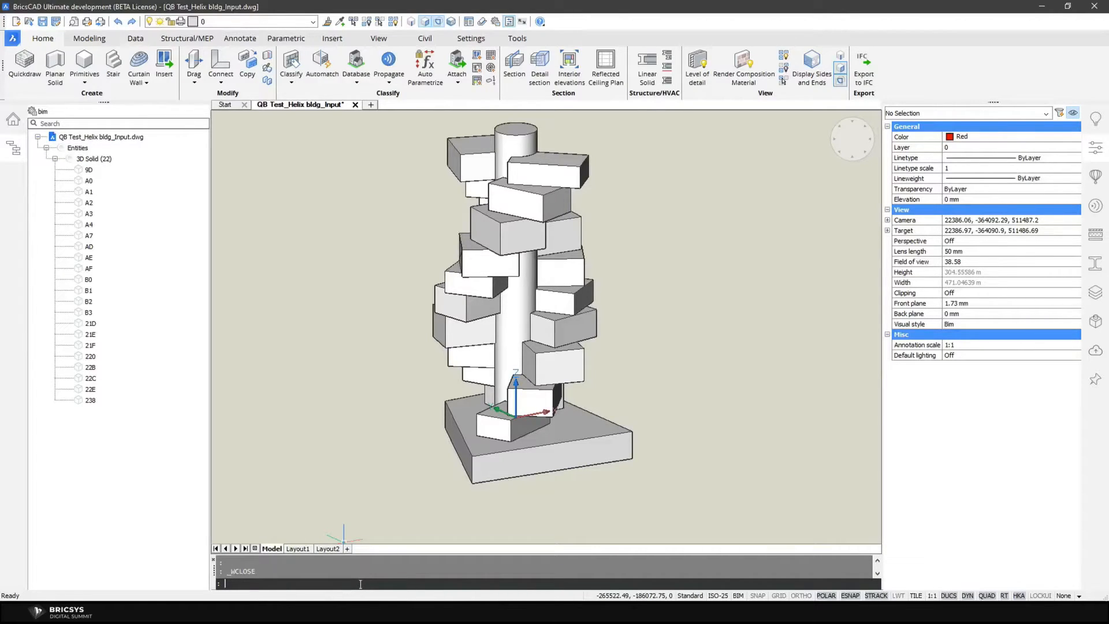
pyautogui.write('QUIT')
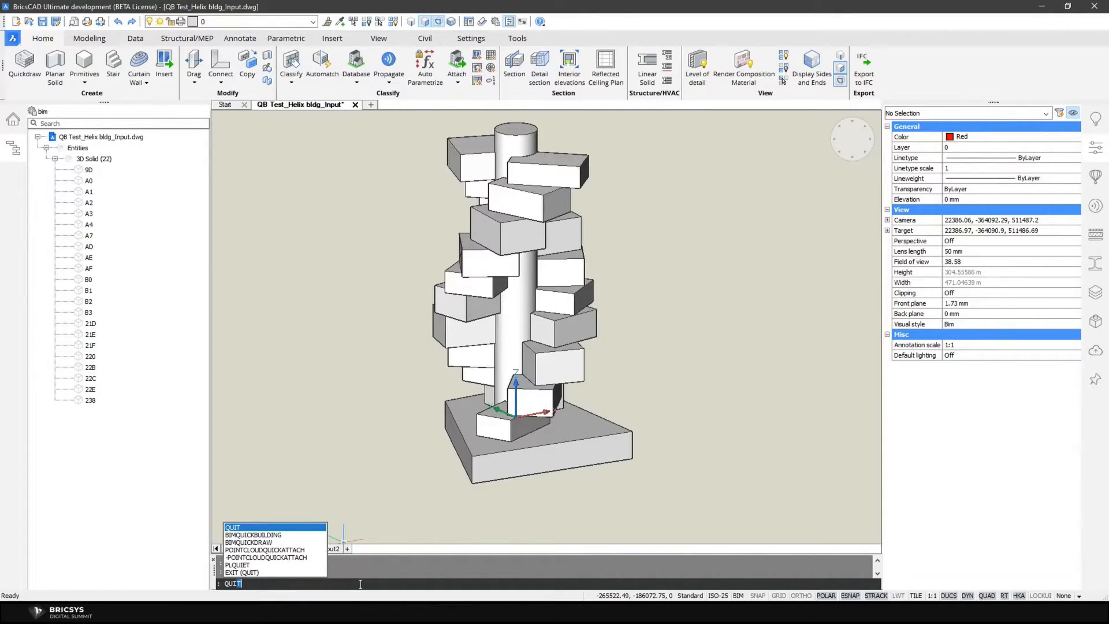
pyautogui.press('BackSpace')
pyautogui.press('BackSpace')
pyautogui.press('BackSpace')
pyautogui.press('BackSpace')
# Run BIMQUICKBUILDING on all solids of the helix model, treating them as Buildings with a story height of 4000 mm
pyautogui.write('BIMQUI')
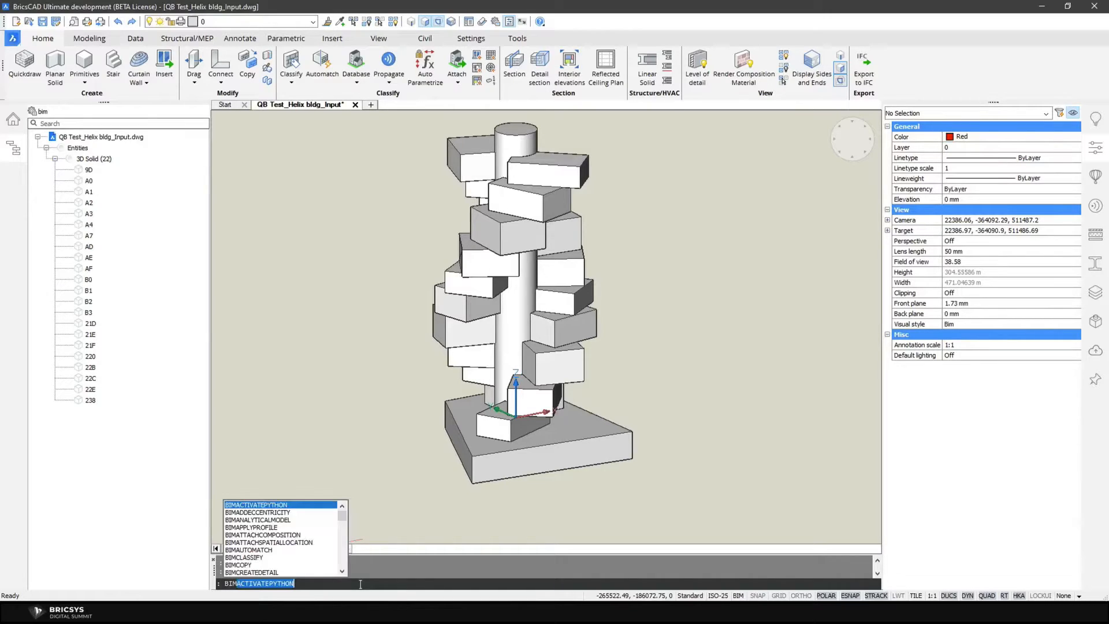
pyautogui.write('CK')
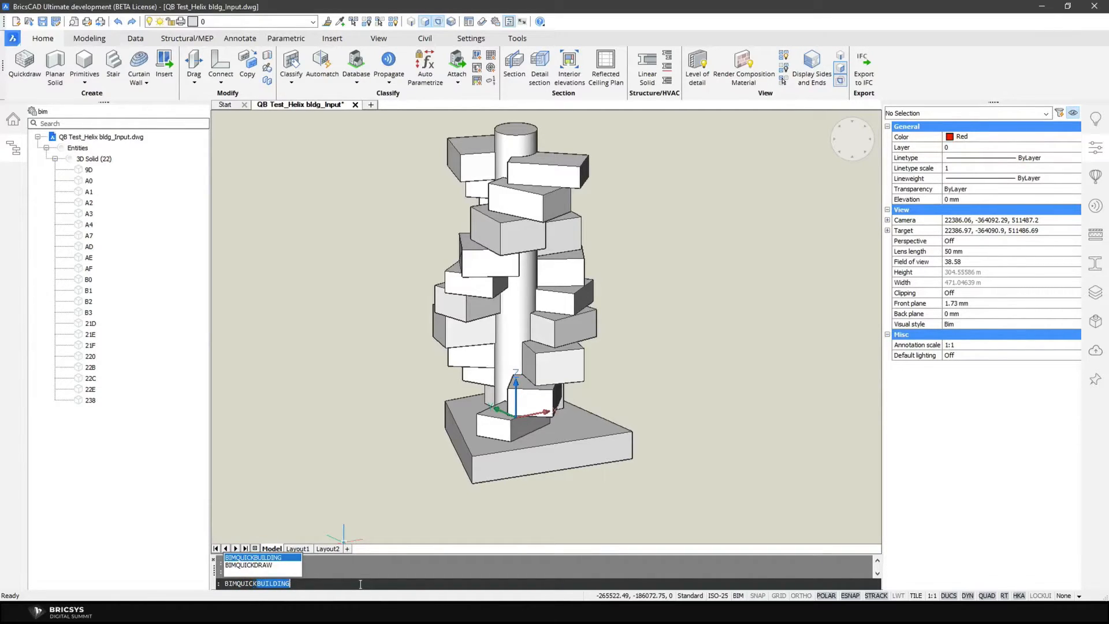
pyautogui.press('Return')
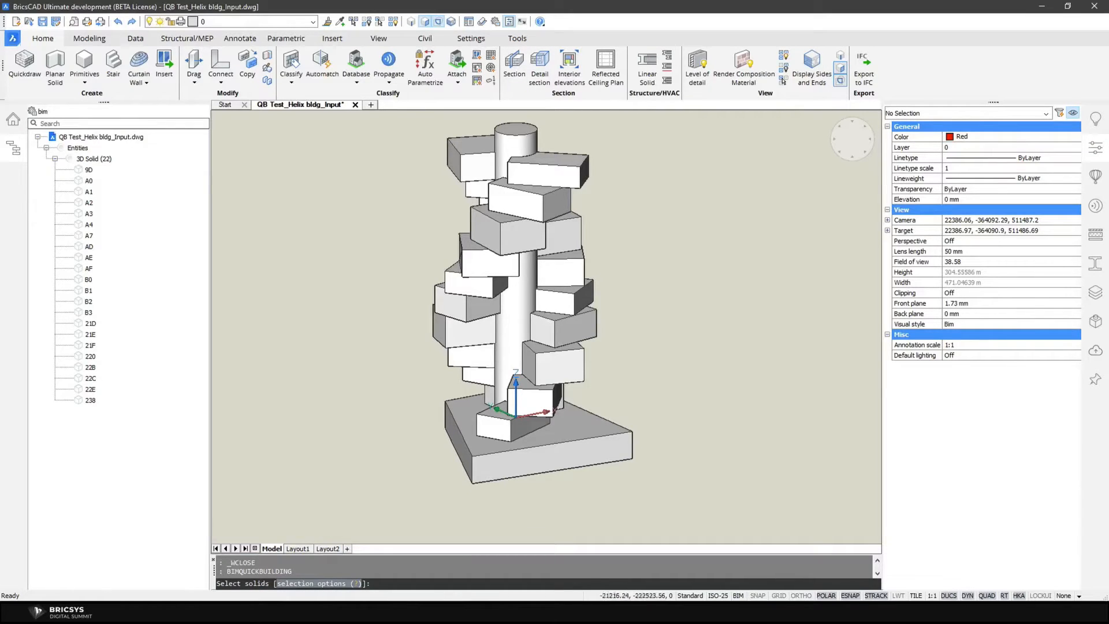
pyautogui.click(676, 504)
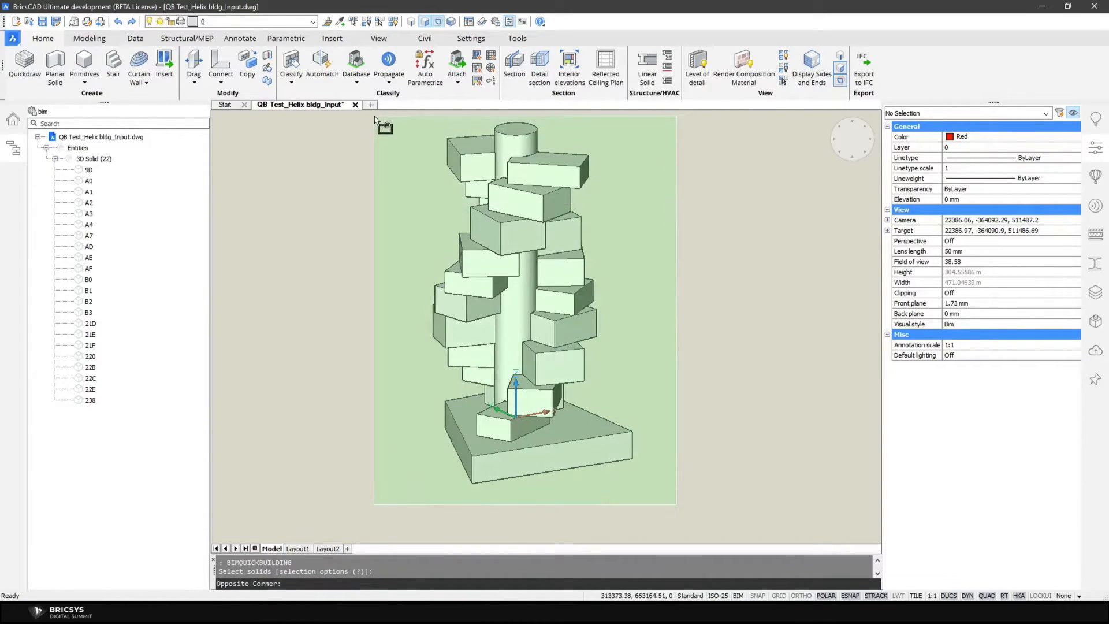
pyautogui.click(374, 116)
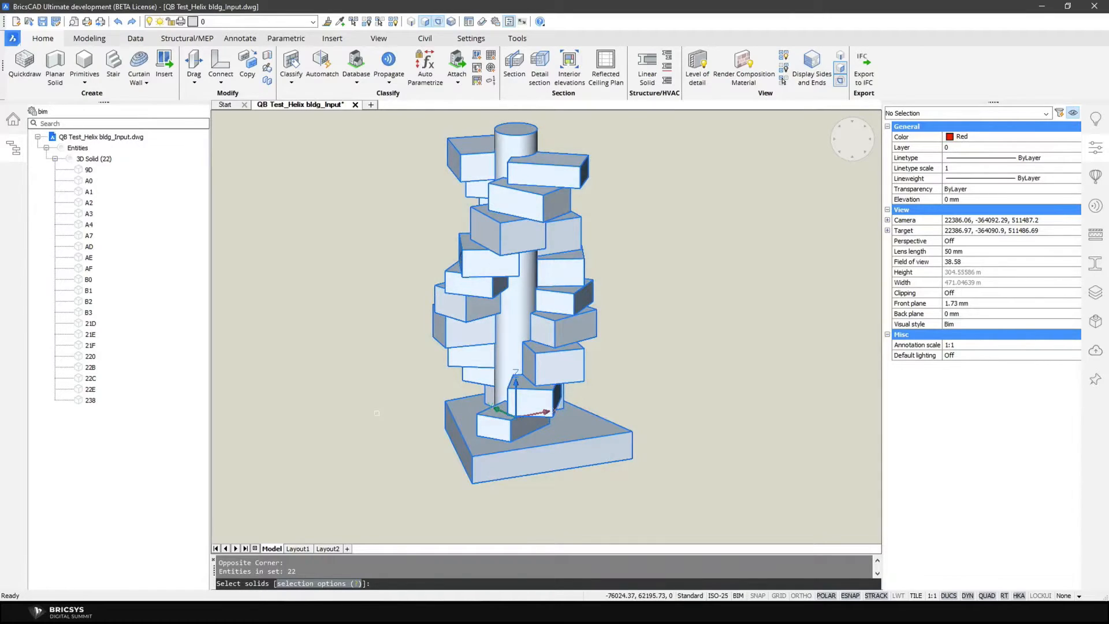
pyautogui.press('Return')
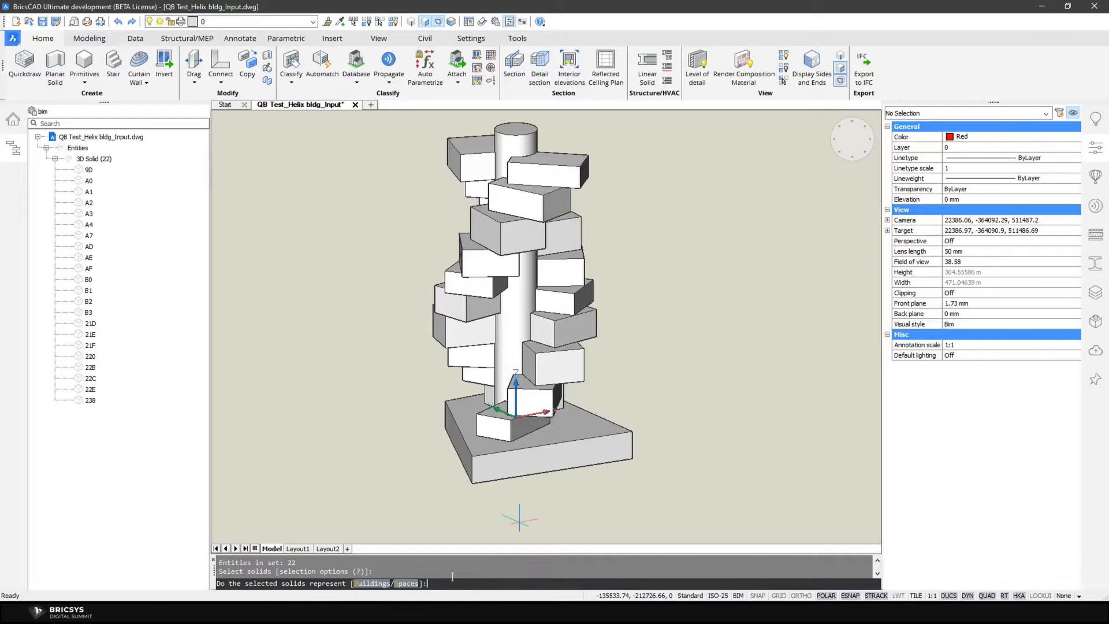
pyautogui.press('Return')
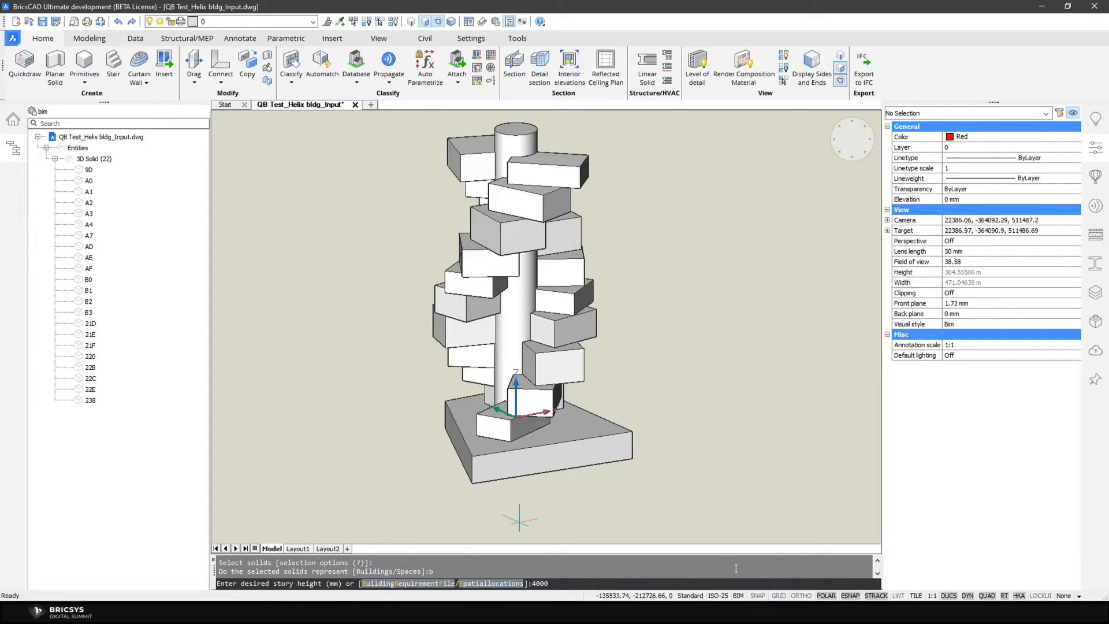
pyautogui.press('Return')
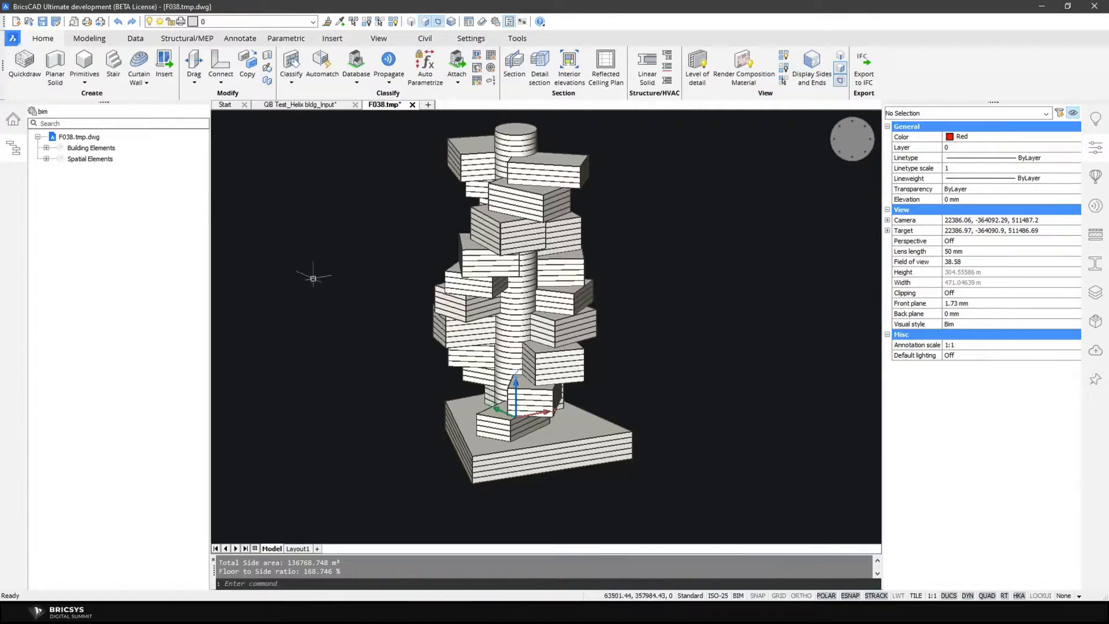
# Hide all Building Elements of the generated building
pyautogui.click(80, 153)
pyautogui.rightClick(81, 151)
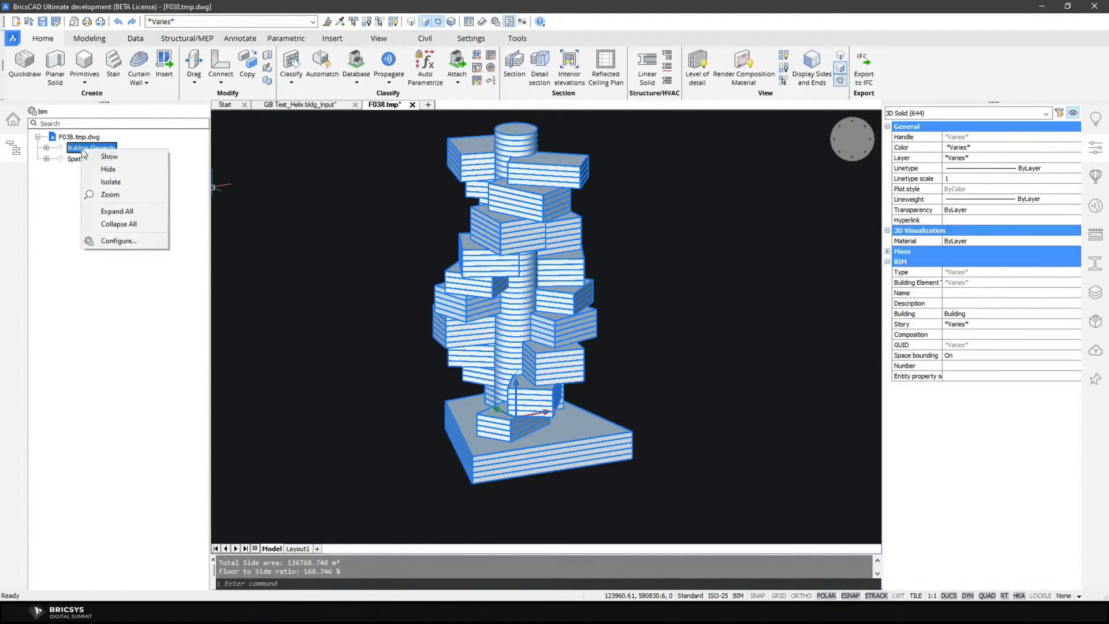
pyautogui.click(108, 169)
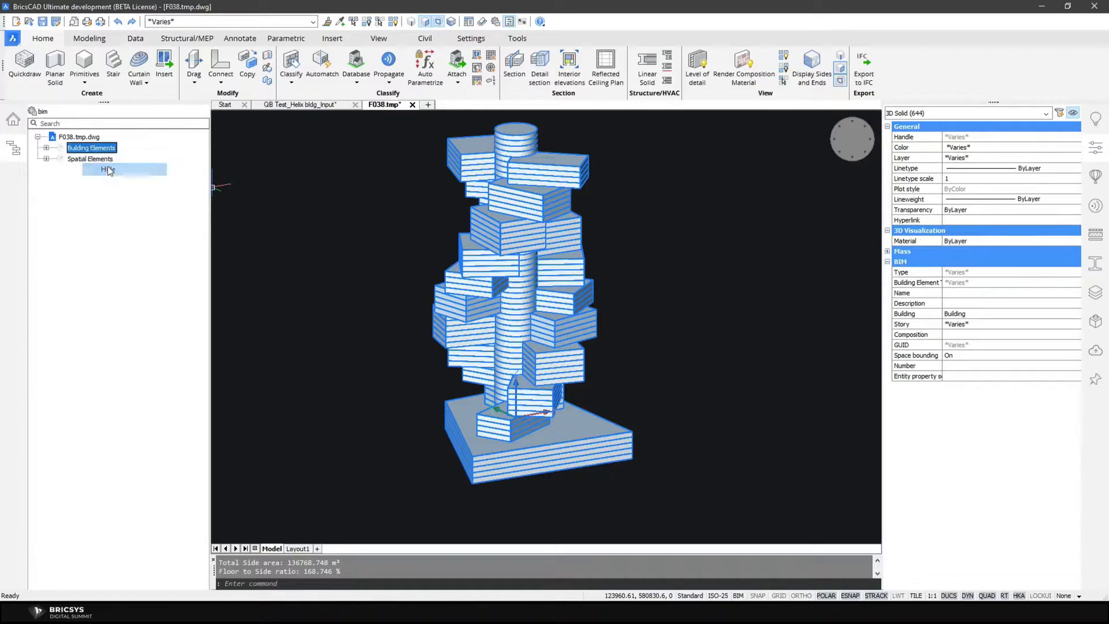
# Expand the Building's Spatial Elements and hide all of its floors, leaving the overall Building element shown
pyautogui.click(46, 158)
pyautogui.click(54, 170)
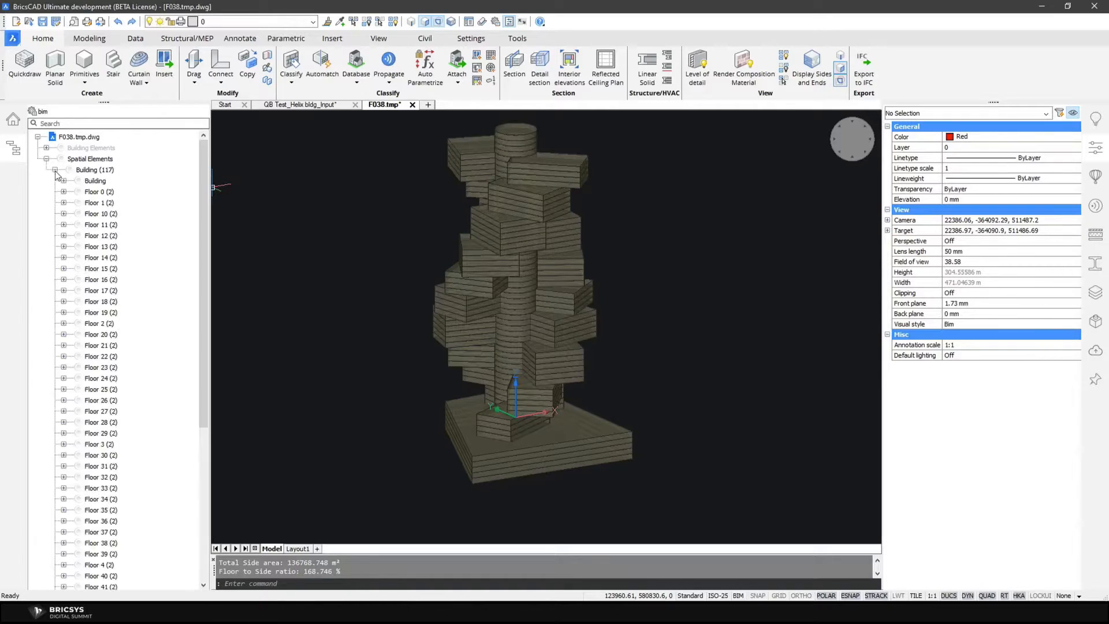
pyautogui.click(55, 170)
pyautogui.click(55, 170)
pyautogui.click(102, 192)
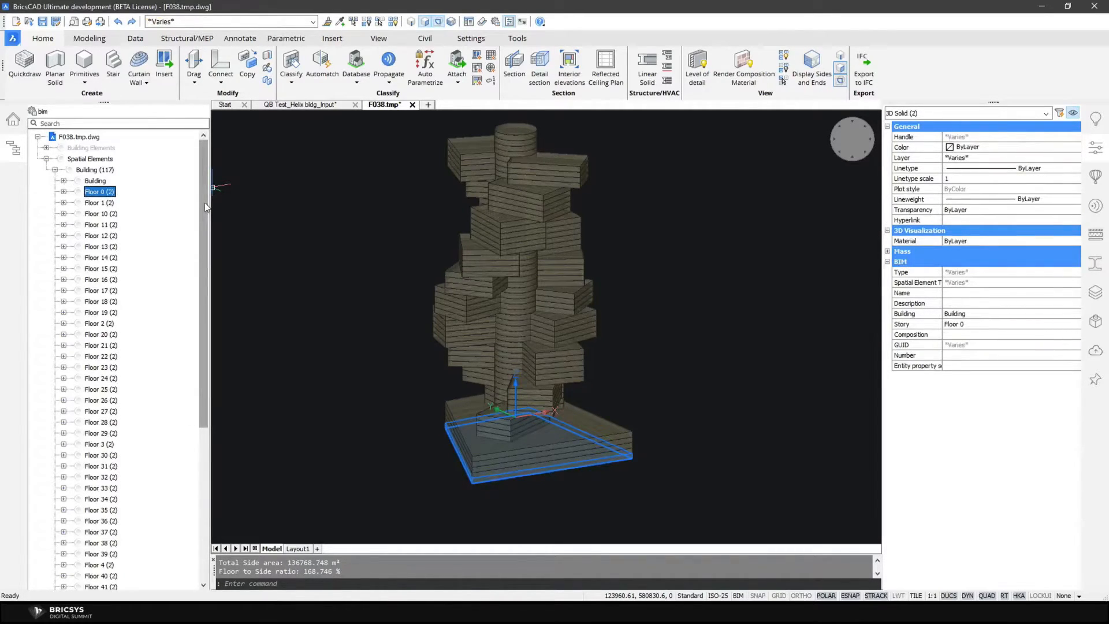
pyautogui.moveTo(204, 202); pyautogui.dragTo(192, 366)
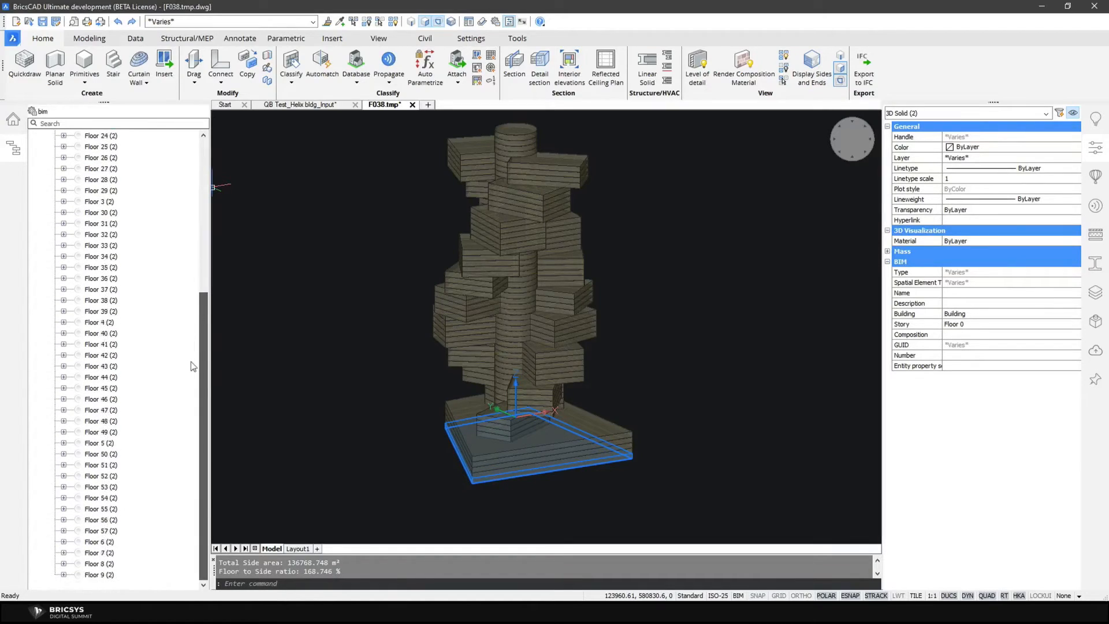
pyautogui.keyDown('shift'); pyautogui.click(104, 574); pyautogui.keyUp('shift')
pyautogui.rightClick(105, 575)
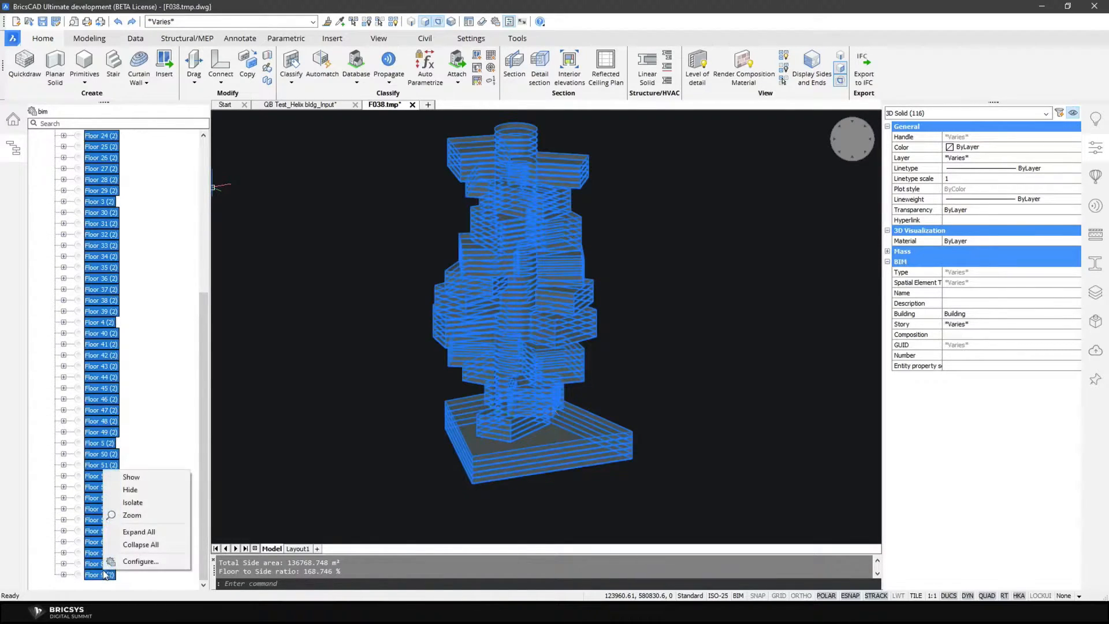
pyautogui.click(149, 491)
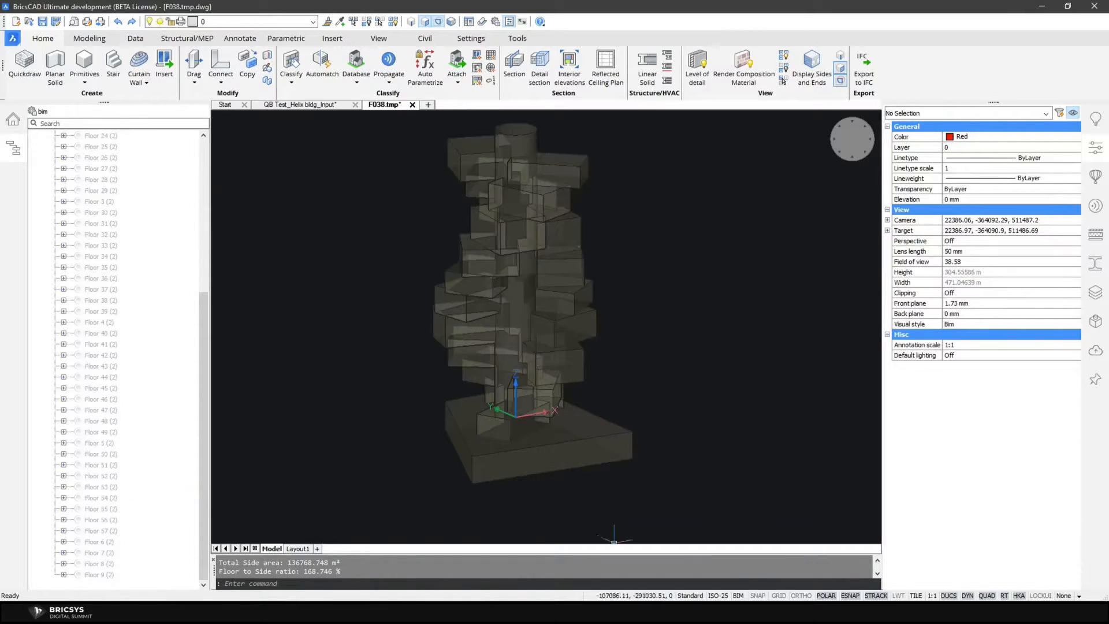
# Inspect the overall Building spatial element in the model and its BIM properties
pyautogui.keyDown('shift'); pyautogui.moveTo(757, 317); pyautogui.dragTo(725, 341, button='middle'); pyautogui.keyUp('shift')
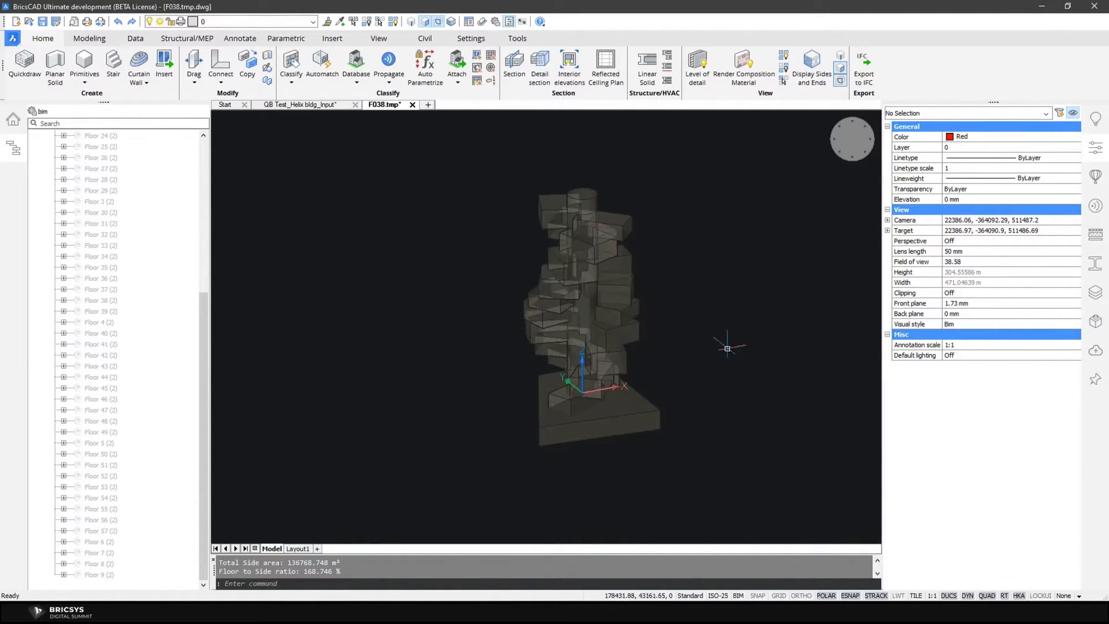
pyautogui.click(633, 420)
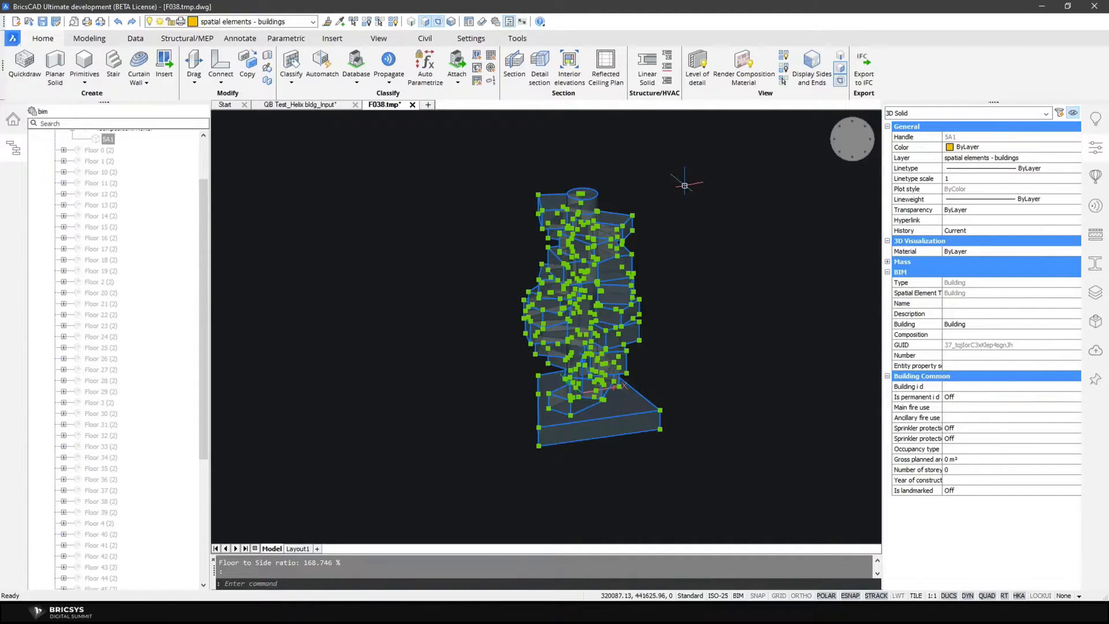
pyautogui.click(1039, 292)
pyautogui.press('Escape')
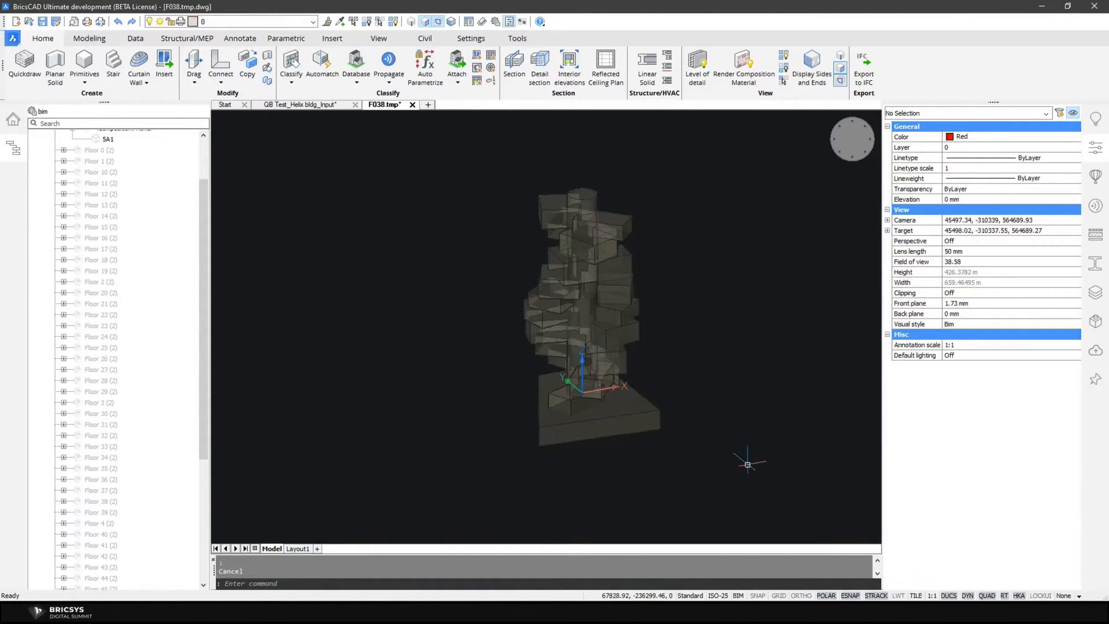
pyautogui.keyDown('shift'); pyautogui.moveTo(747, 464); pyautogui.dragTo(796, 453, button='middle'); pyautogui.keyUp('shift')
# Hide the overall Building spatial element
pyautogui.scroll(2, 160, 274)
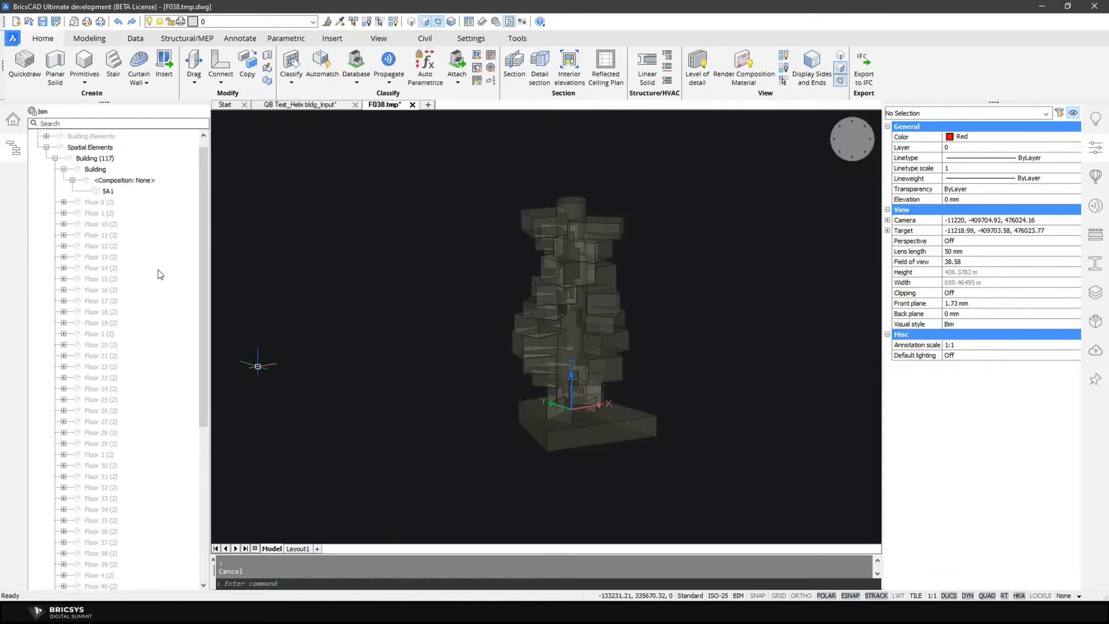
pyautogui.scroll(1, 160, 275)
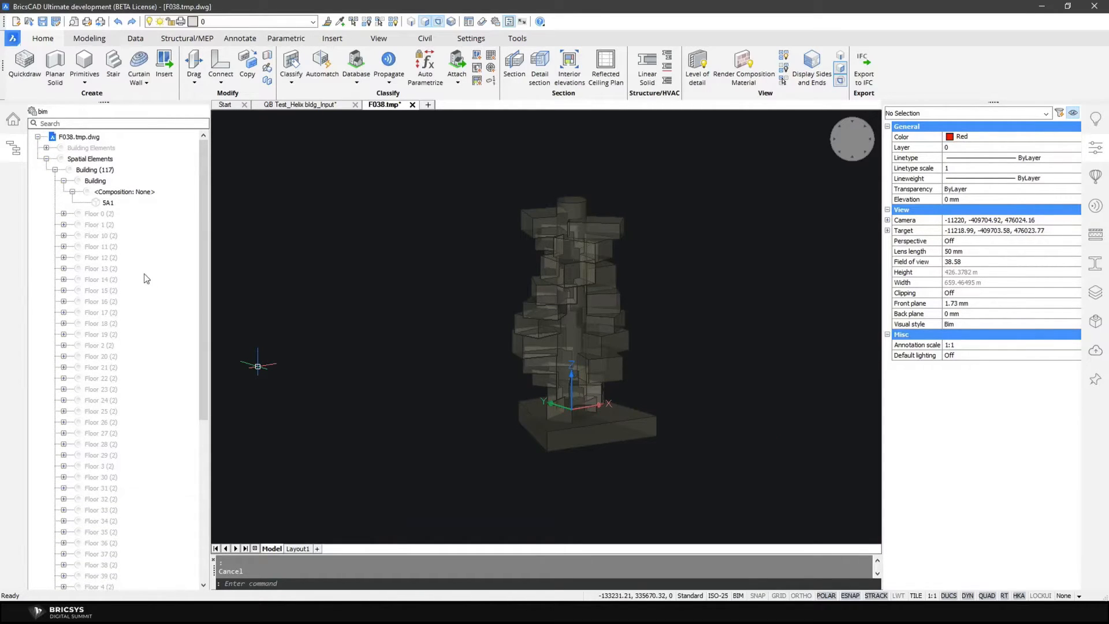
pyautogui.click(88, 181)
pyautogui.rightClick(89, 182)
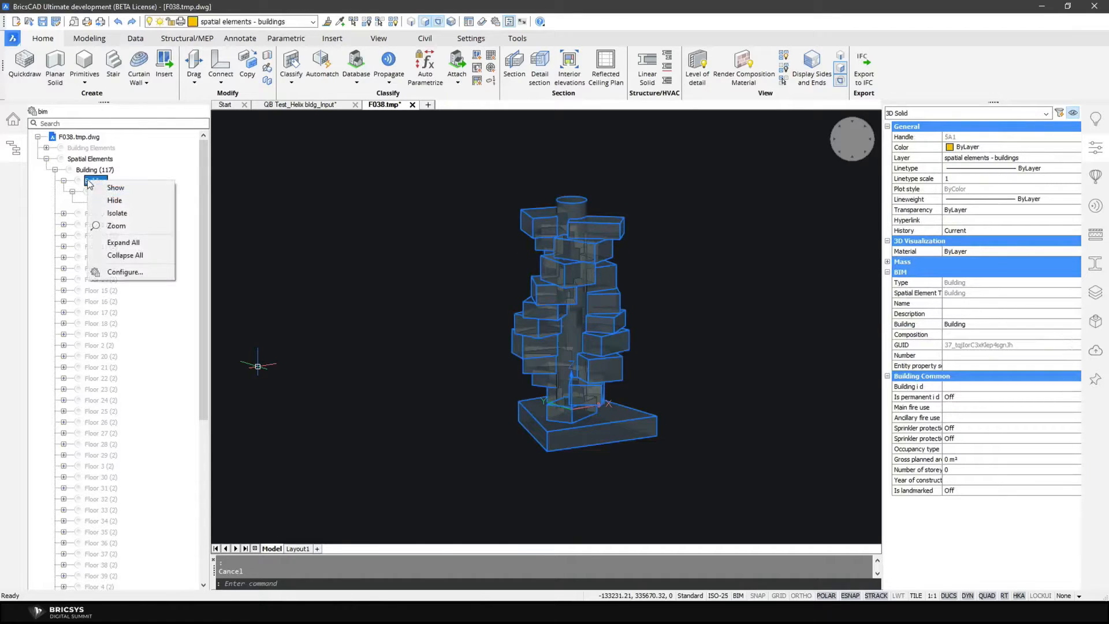
pyautogui.click(113, 201)
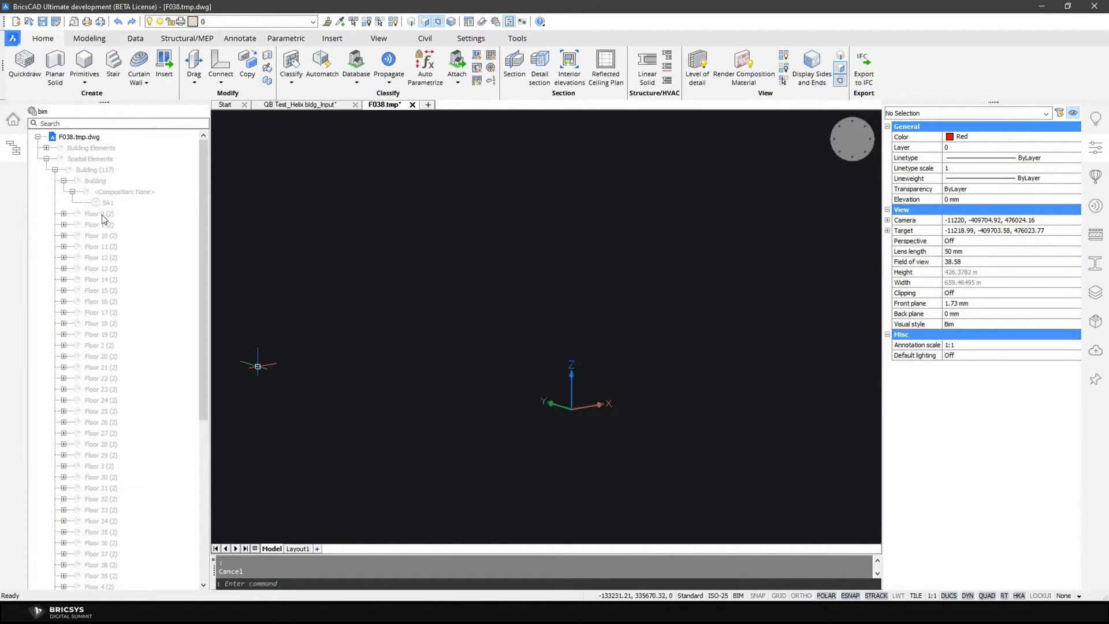
# Show the spatial elements of all the building's floors in the model
pyautogui.click(102, 214)
pyautogui.moveTo(204, 241); pyautogui.dragTo(203, 546)
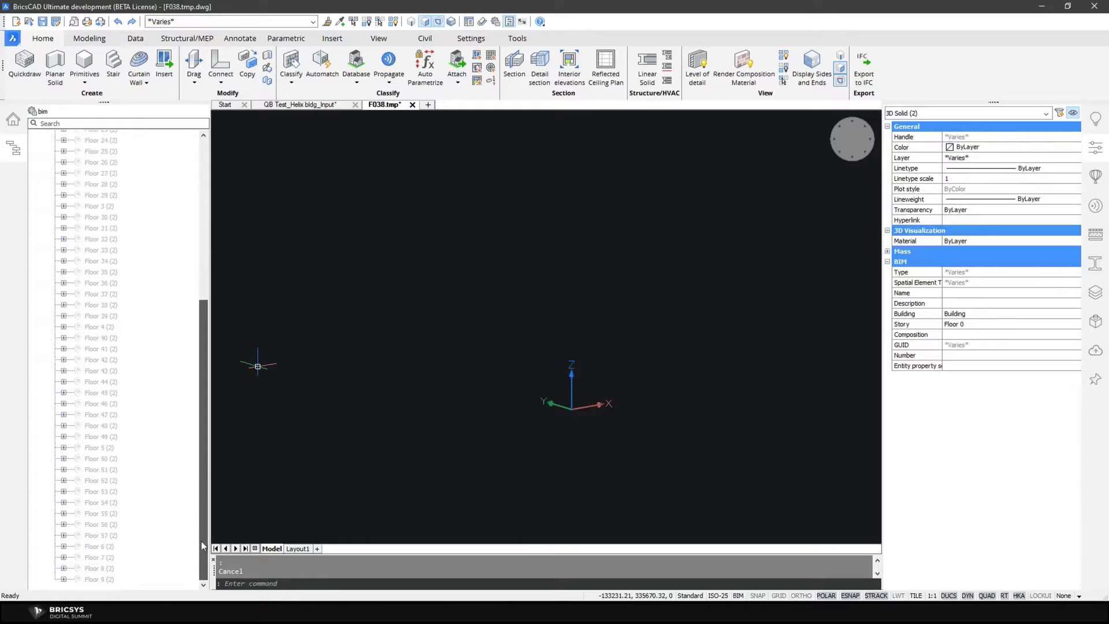
pyautogui.keyDown('shift'); pyautogui.click(105, 579); pyautogui.keyUp('shift')
pyautogui.rightClick(106, 578)
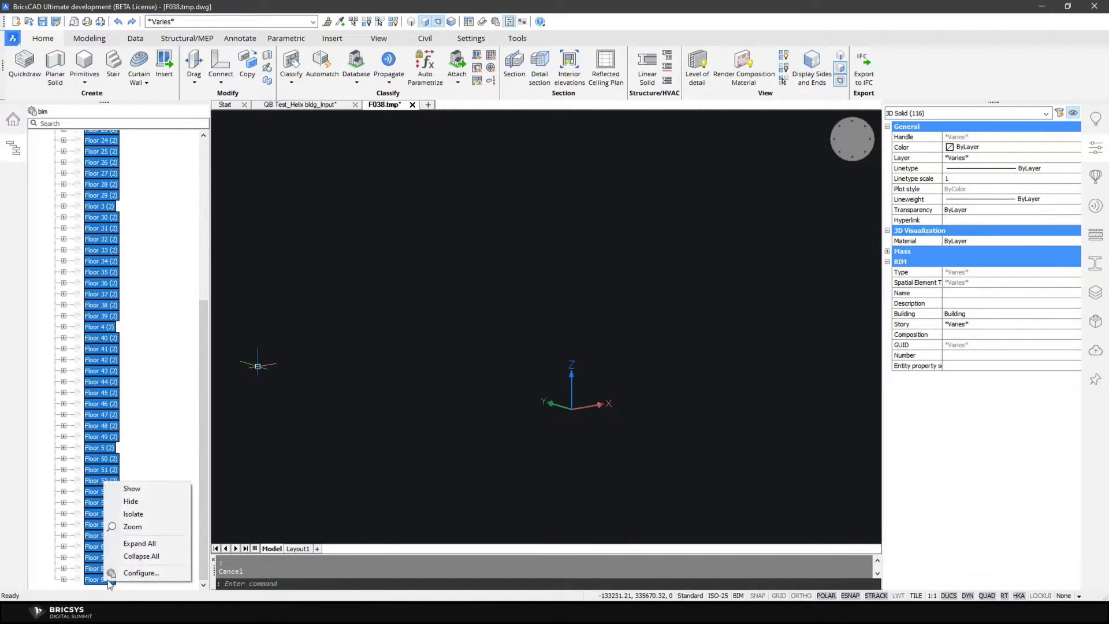
pyautogui.click(139, 490)
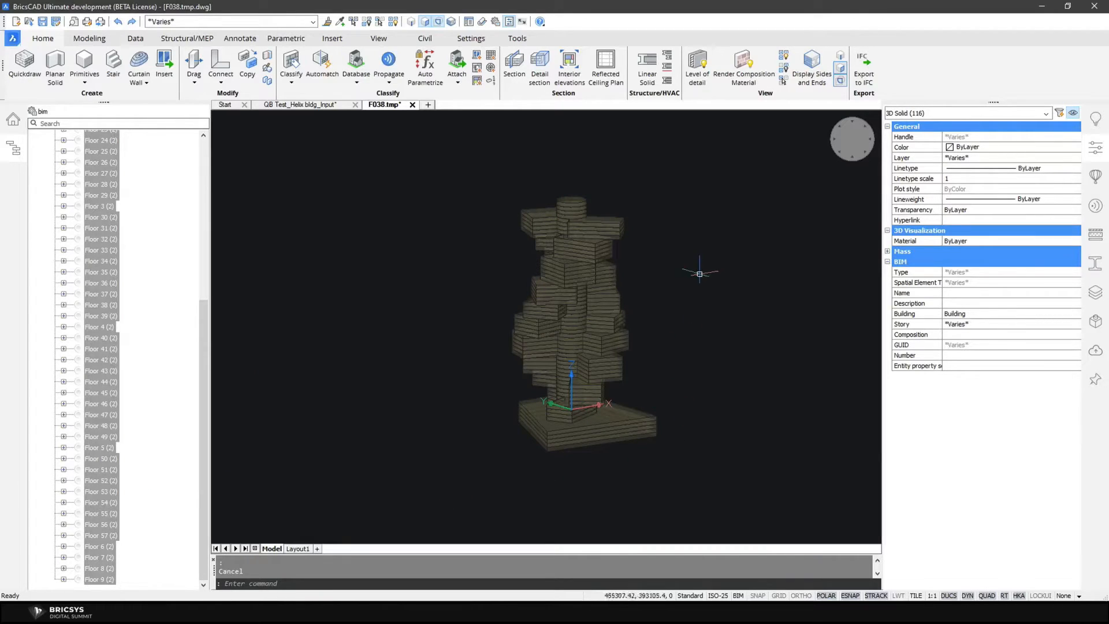
# Review the stacked floors and highlight Floor 31 through Floor 35 one after another in the model
pyautogui.scroll(5, 685, 223)
pyautogui.scroll(-2, 663, 223)
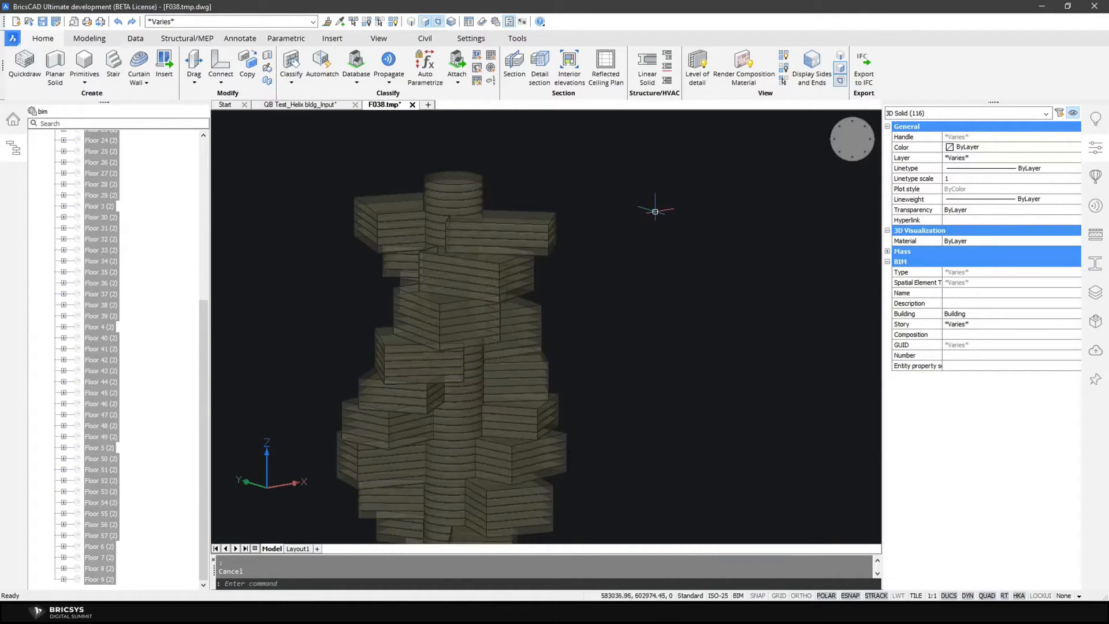
pyautogui.scroll(-2, 653, 213)
pyautogui.scroll(6, 511, 188)
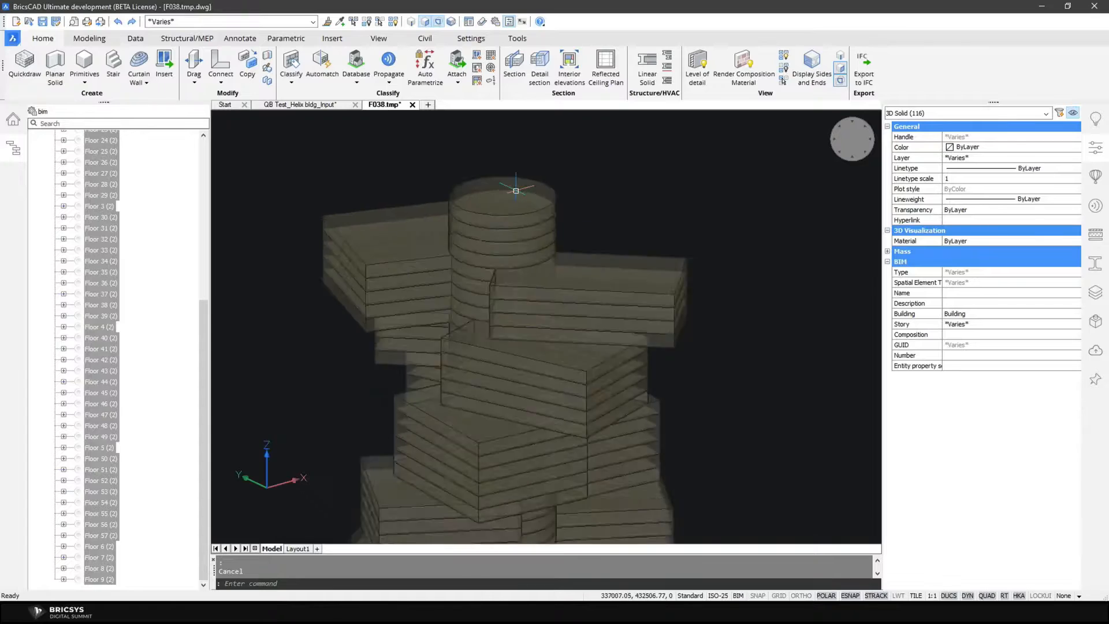
pyautogui.click(95, 228)
pyautogui.scroll(-6, 520, 267)
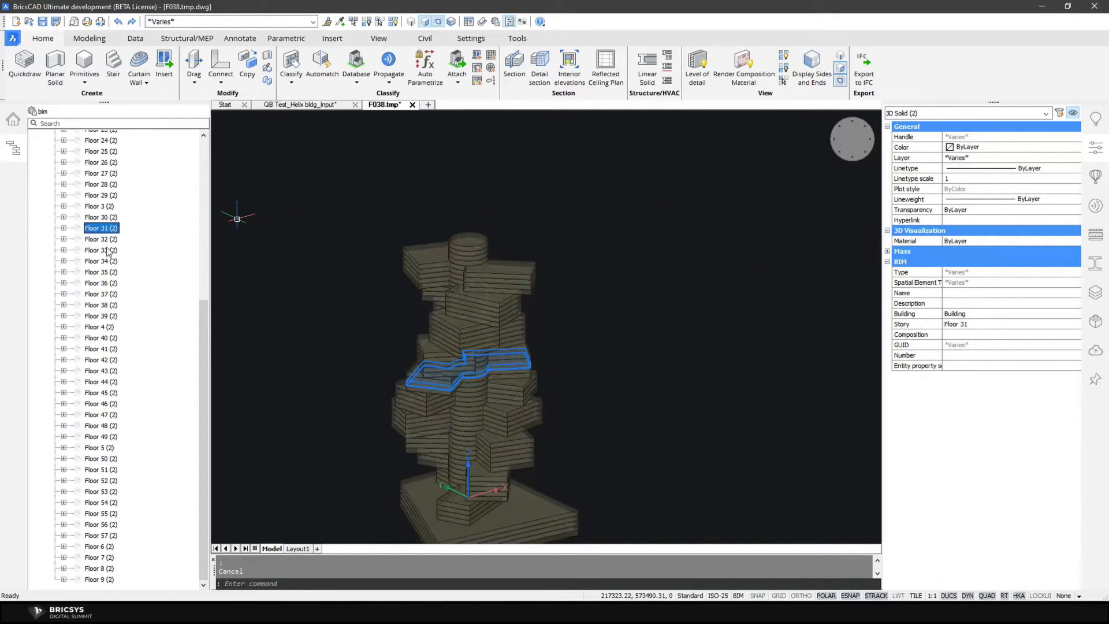
pyautogui.press('Down')
pyautogui.press('Down')
pyautogui.press('Down')
pyautogui.press('Down')
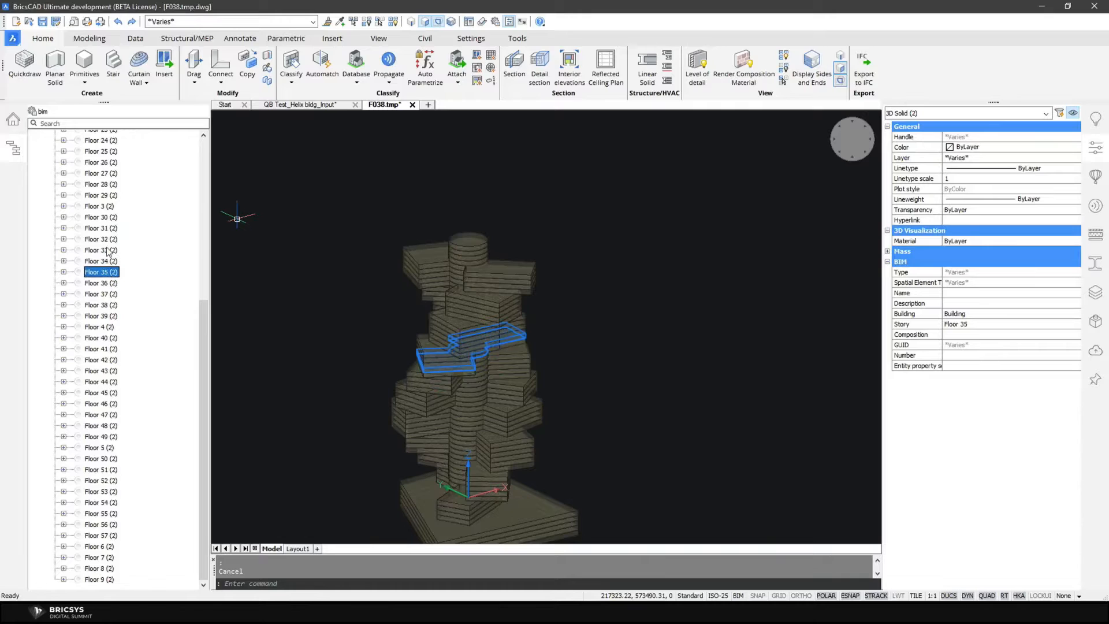
# Highlight Floor 36 through Floor 39 one after another in the model
pyautogui.press('Down')
pyautogui.press('Down')
pyautogui.press('Down')
pyautogui.press('Down')
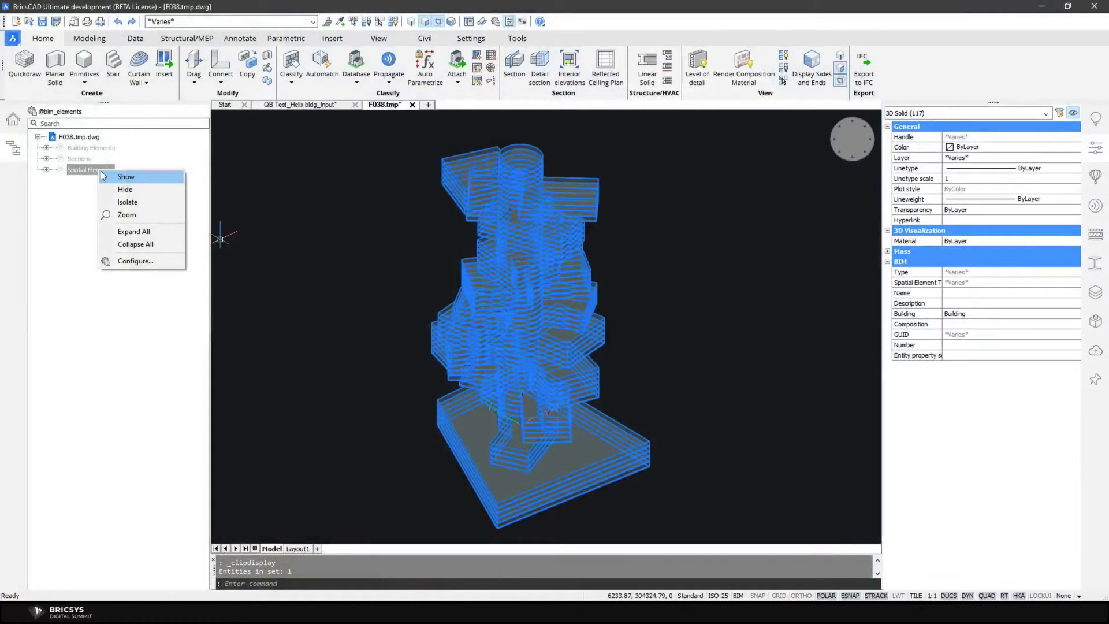
# Hide all spatial elements and show the building elements in the model
pyautogui.click(138, 190)
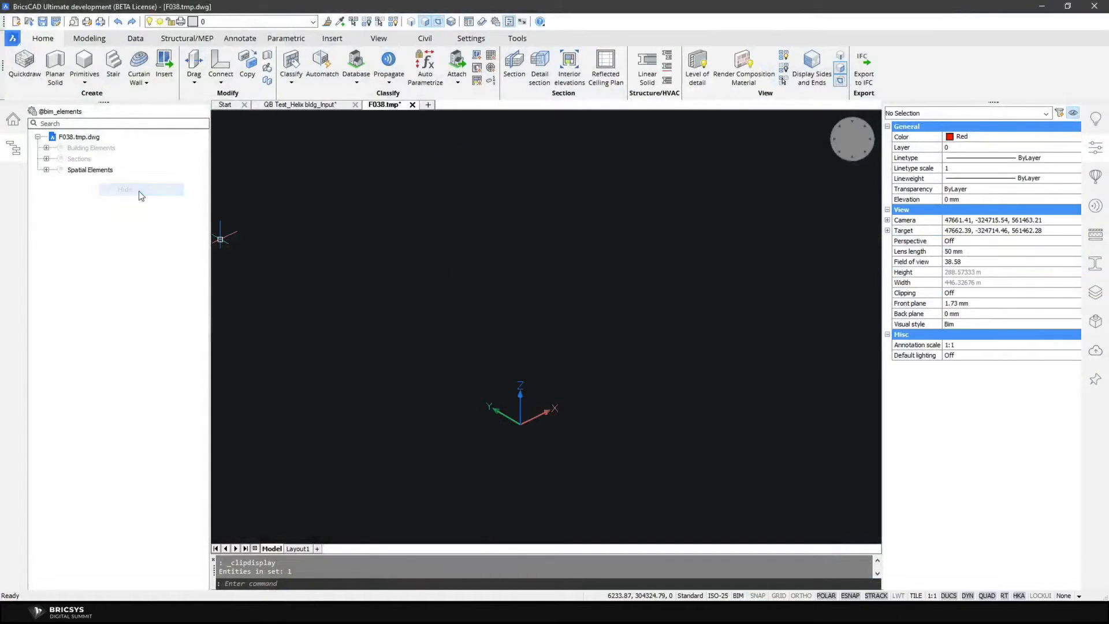
pyautogui.click(103, 152)
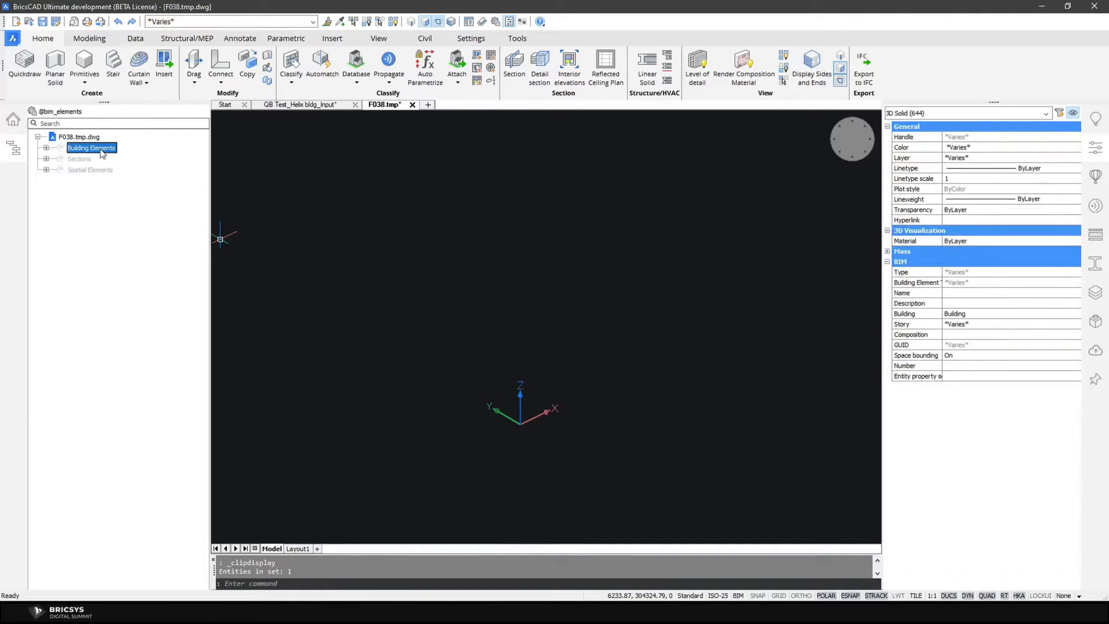
pyautogui.rightClick(101, 150)
pyautogui.click(112, 158)
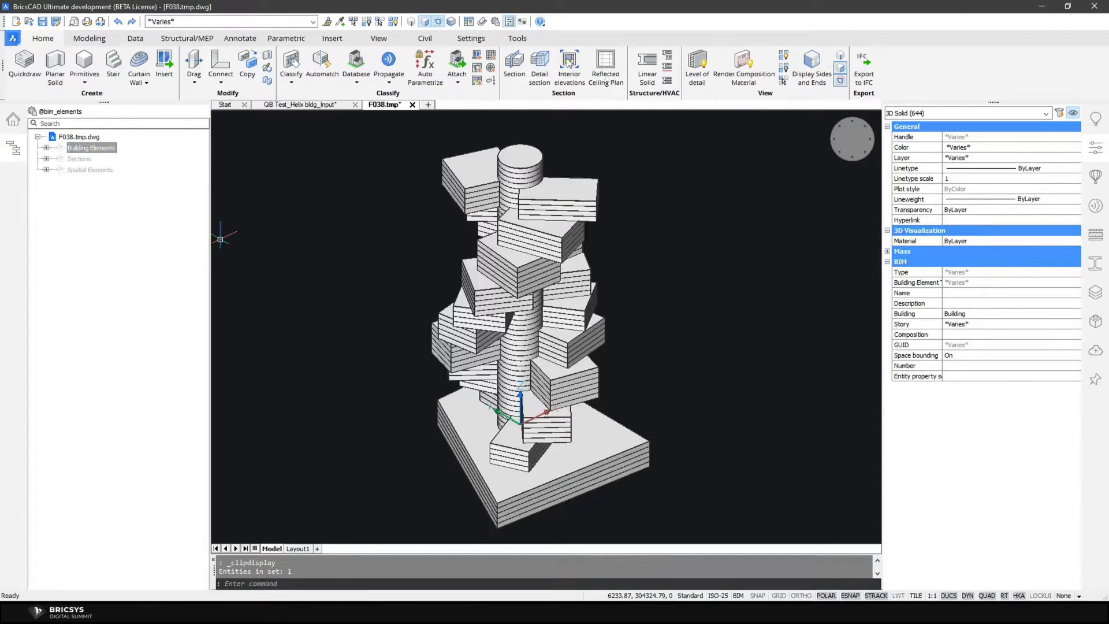
# Show the existing section plane in the model
pyautogui.click(521, 68)
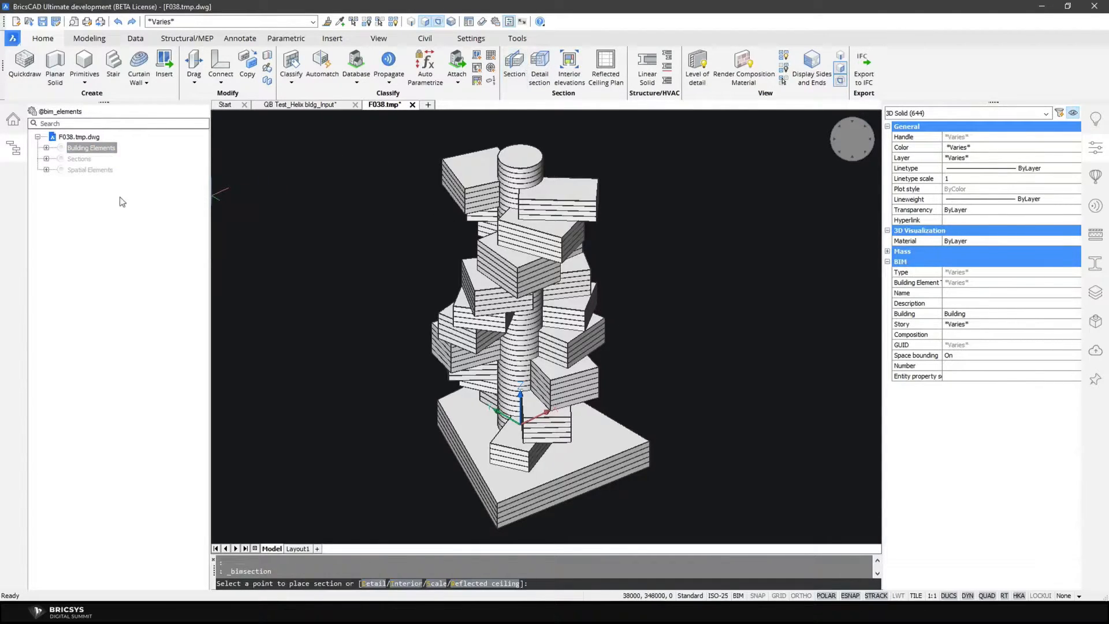
pyautogui.press('Escape')
pyautogui.click(81, 159)
pyautogui.rightClick(87, 164)
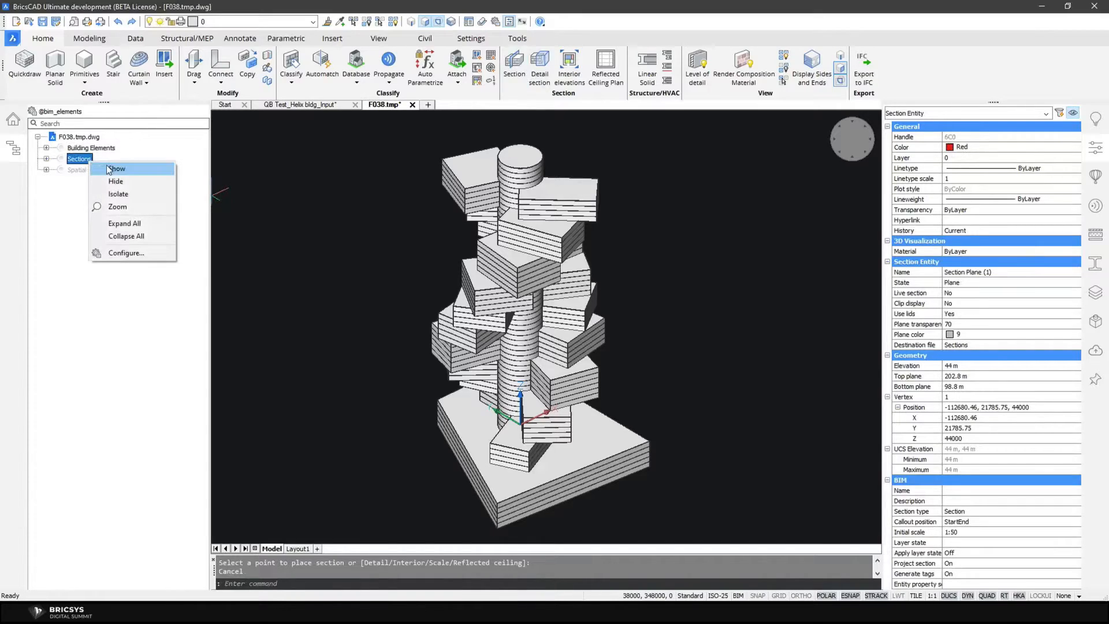
pyautogui.click(110, 168)
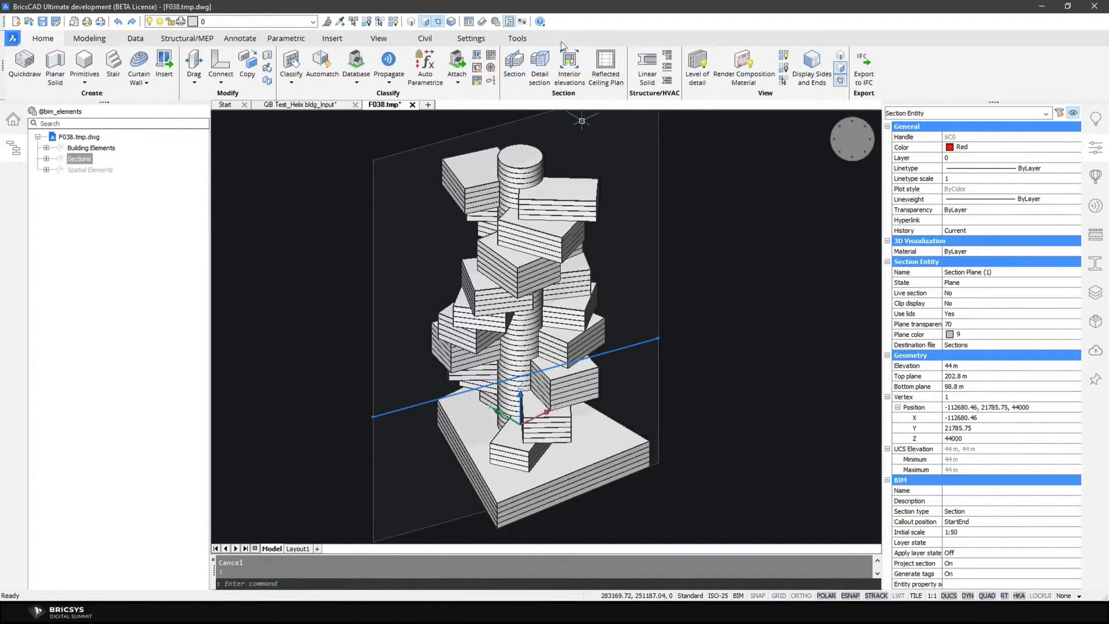
# Place a second BIM section parallel to the front face of a lower protruding block, offset to cut the podium's front
pyautogui.click(515, 62)
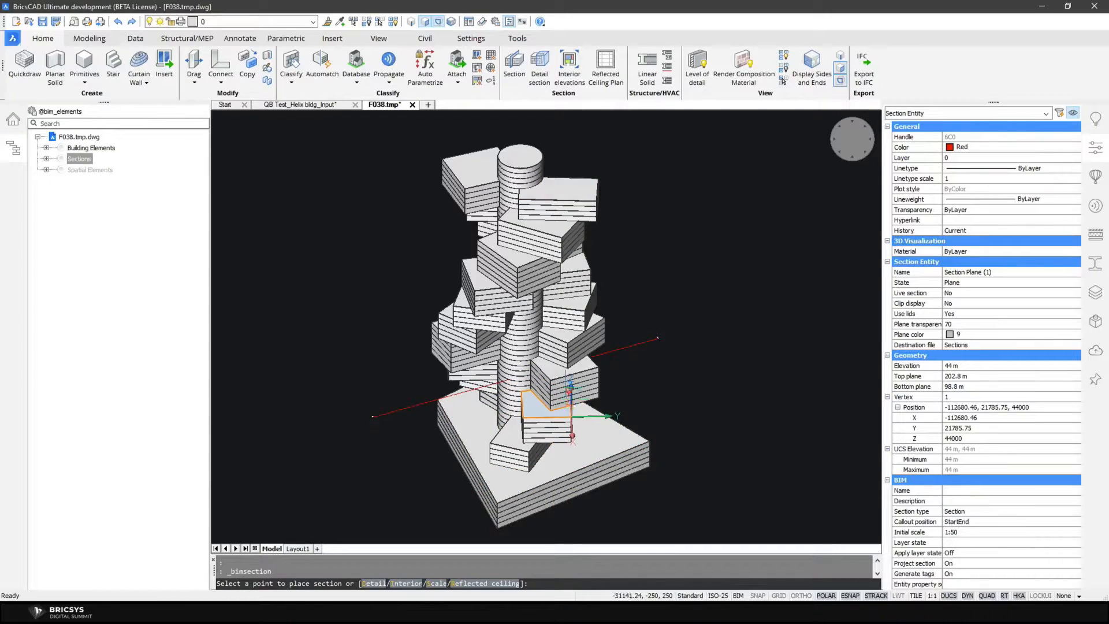
pyautogui.scroll(3, 573, 439)
pyautogui.click(573, 444)
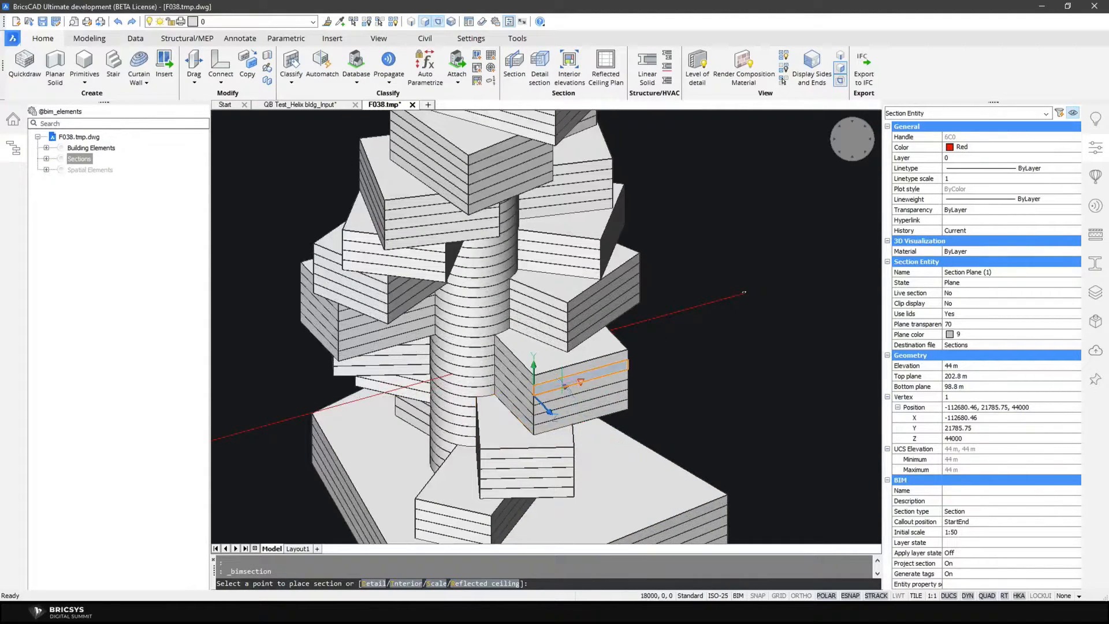
pyautogui.scroll(-1, 531, 349)
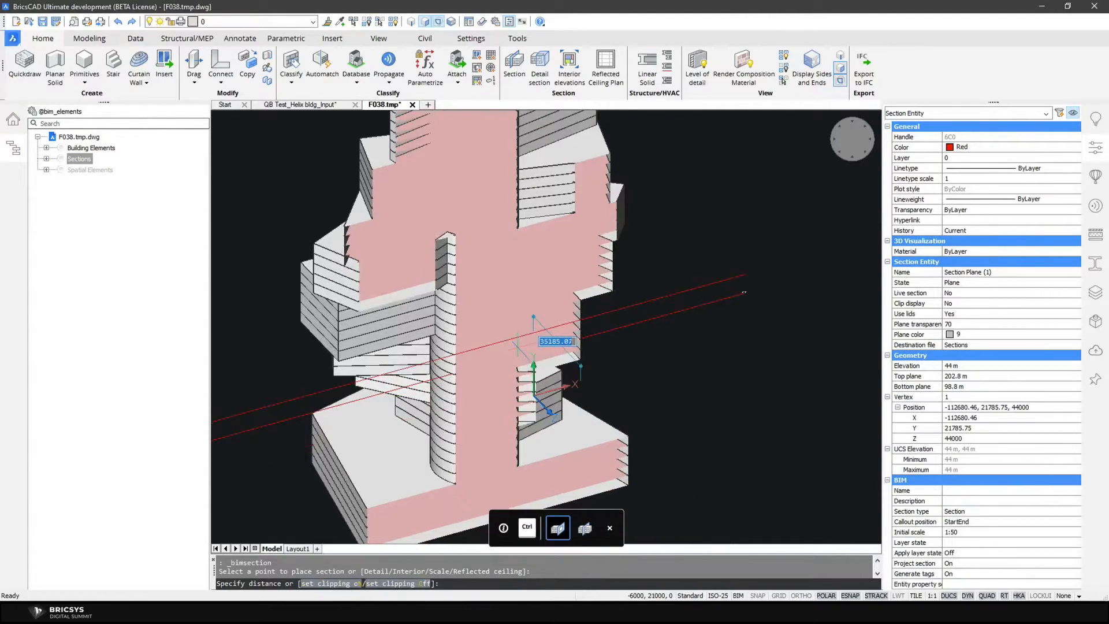
pyautogui.scroll(-1, 533, 341)
pyautogui.moveTo(542, 347)
pyautogui.keyDown('shift'); pyautogui.mouseDown(button='middle')
pyautogui.moveTo(553, 348)
pyautogui.moveTo(529, 336)
pyautogui.mouseUp(button='middle'); pyautogui.keyUp('shift')
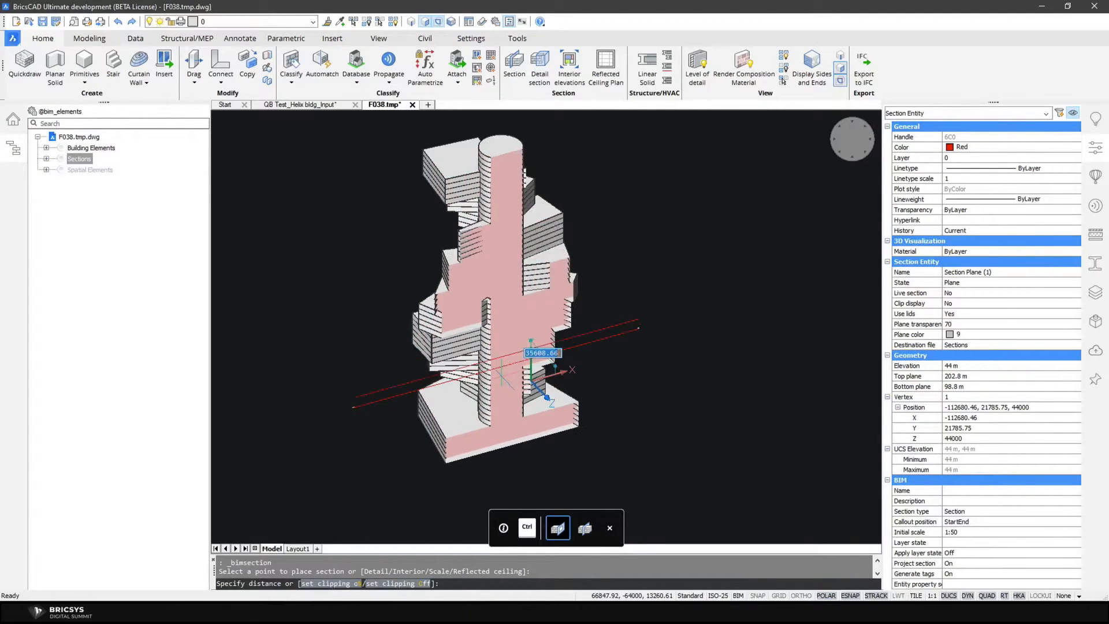
pyautogui.click(628, 452)
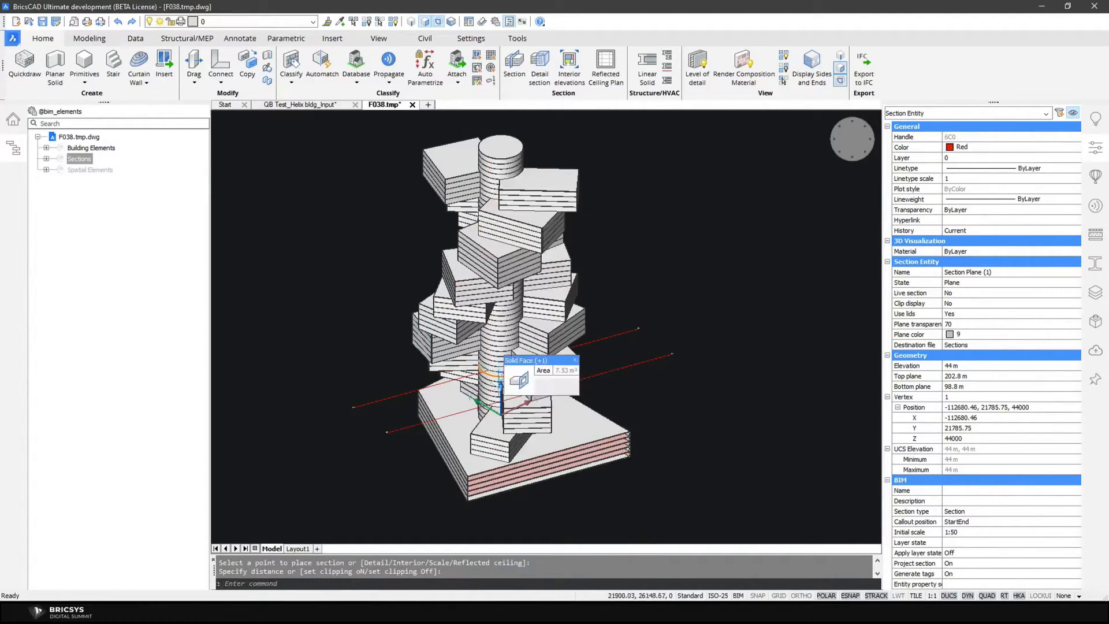
# Stretch the new section plane back through the building's core, close to the existing section plane
pyautogui.scroll(3, 586, 407)
pyautogui.click(628, 331)
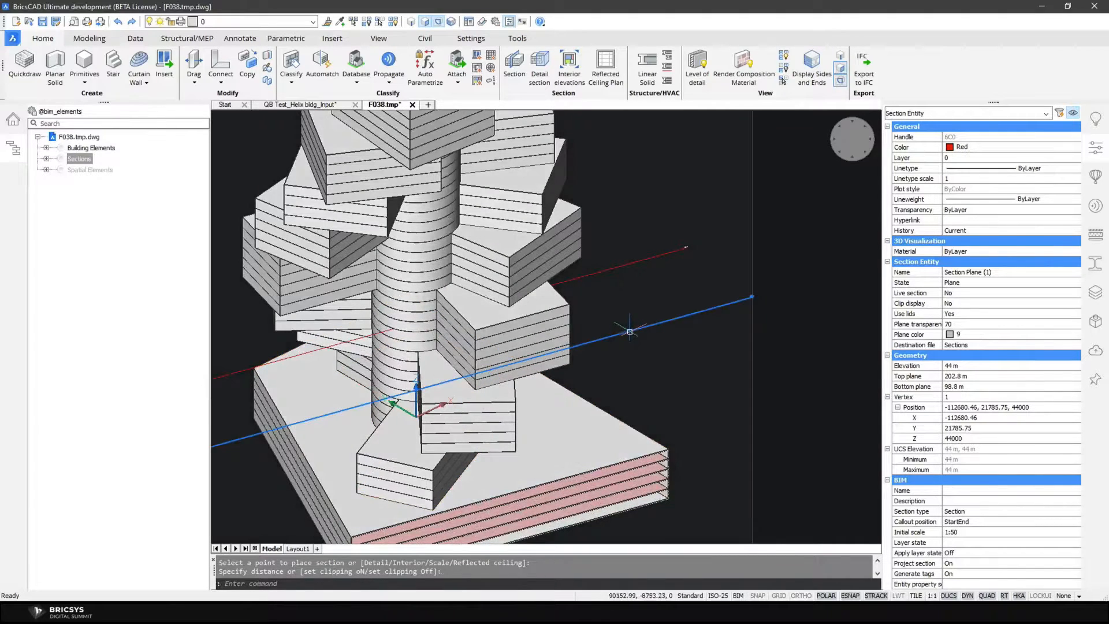
pyautogui.click(622, 265)
pyautogui.scroll(5, 482, 373)
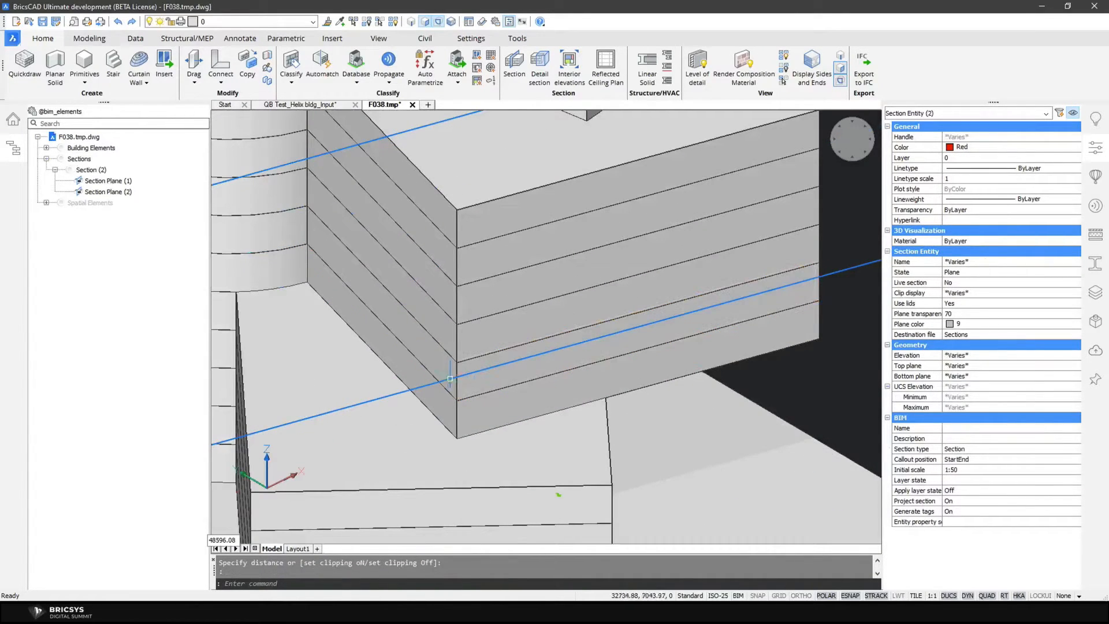
pyautogui.moveTo(447, 383)
pyautogui.scroll(5, 444, 375)
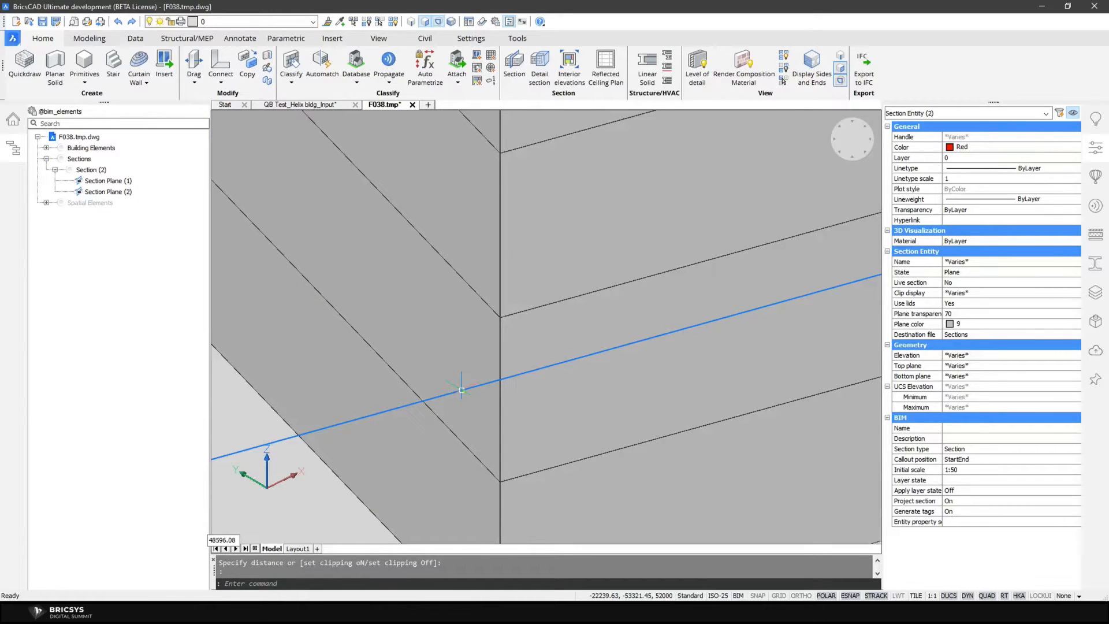
pyautogui.click(461, 389)
pyautogui.scroll(-5, 456, 387)
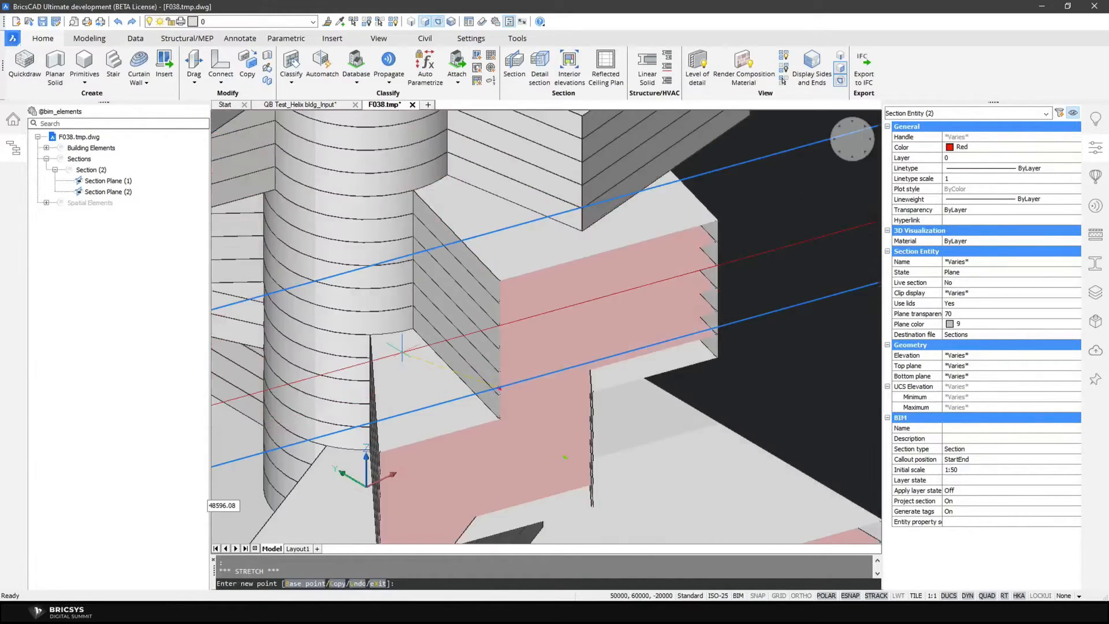
pyautogui.scroll(-2, 528, 396)
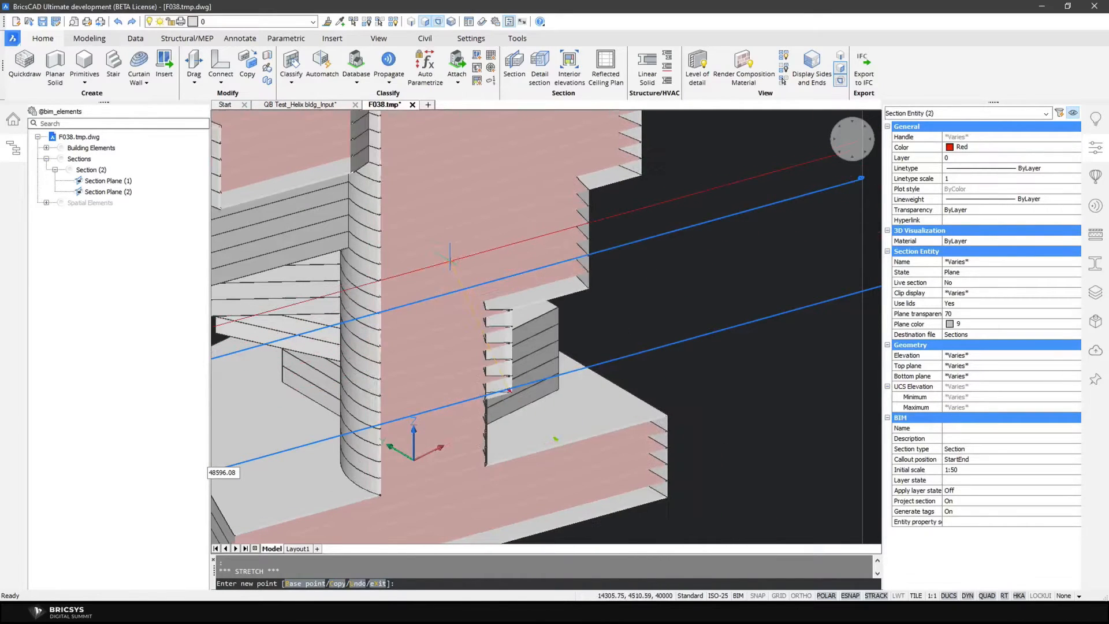
pyautogui.scroll(-5, 450, 260)
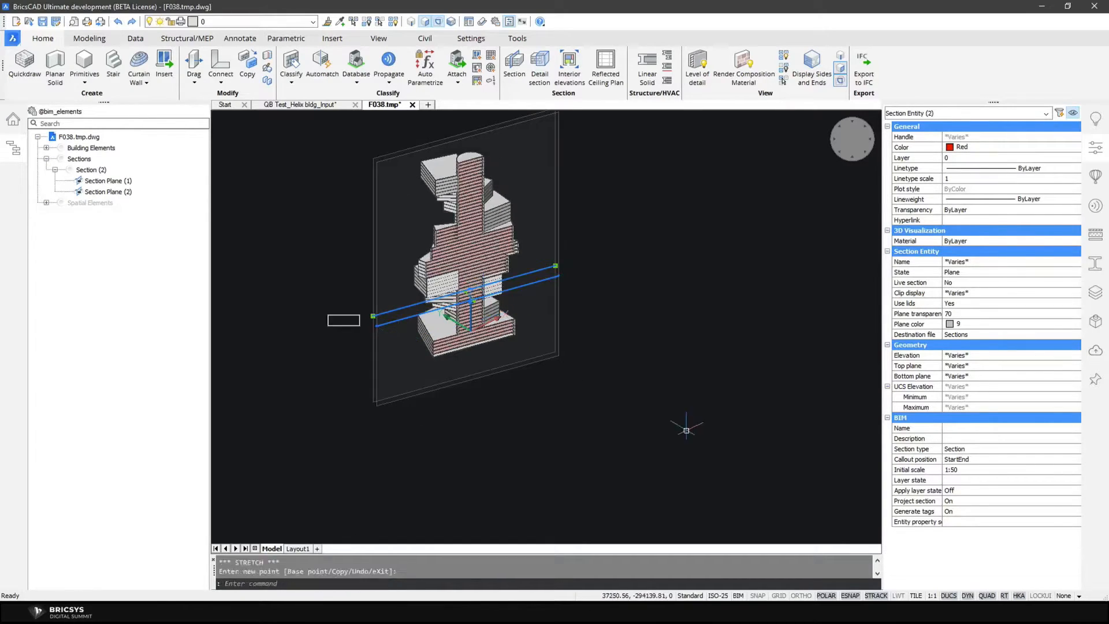
pyautogui.press('Escape')
# Examine the cut slabs, walls and stories of the sectioned building from different angles and distances
pyautogui.scroll(5, 614, 389)
pyautogui.scroll(-6, 635, 349)
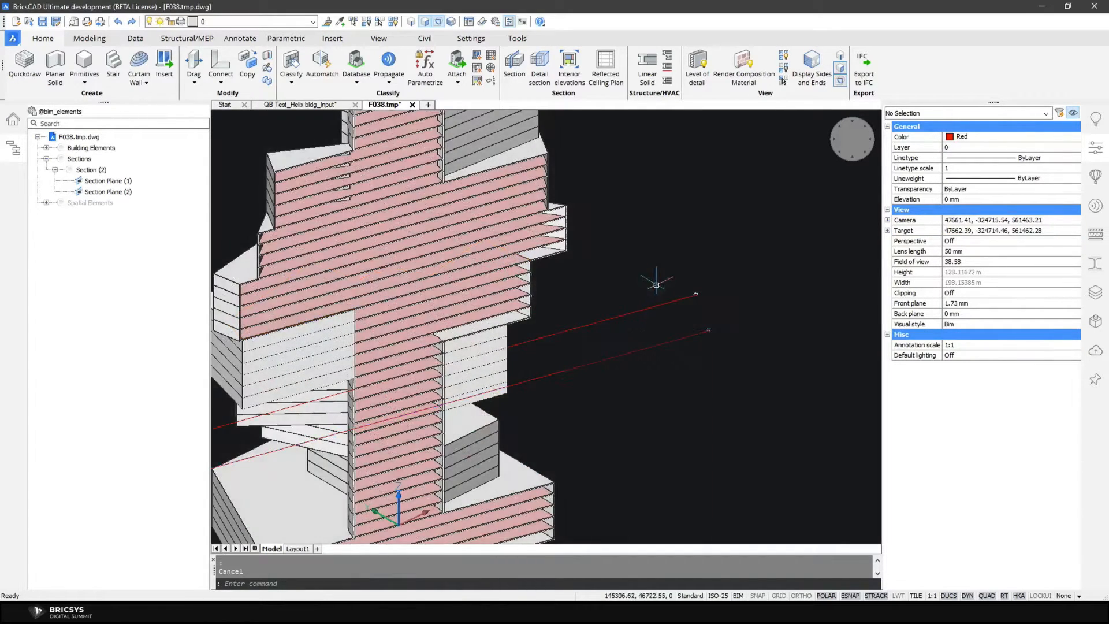
pyautogui.scroll(-1, 713, 228)
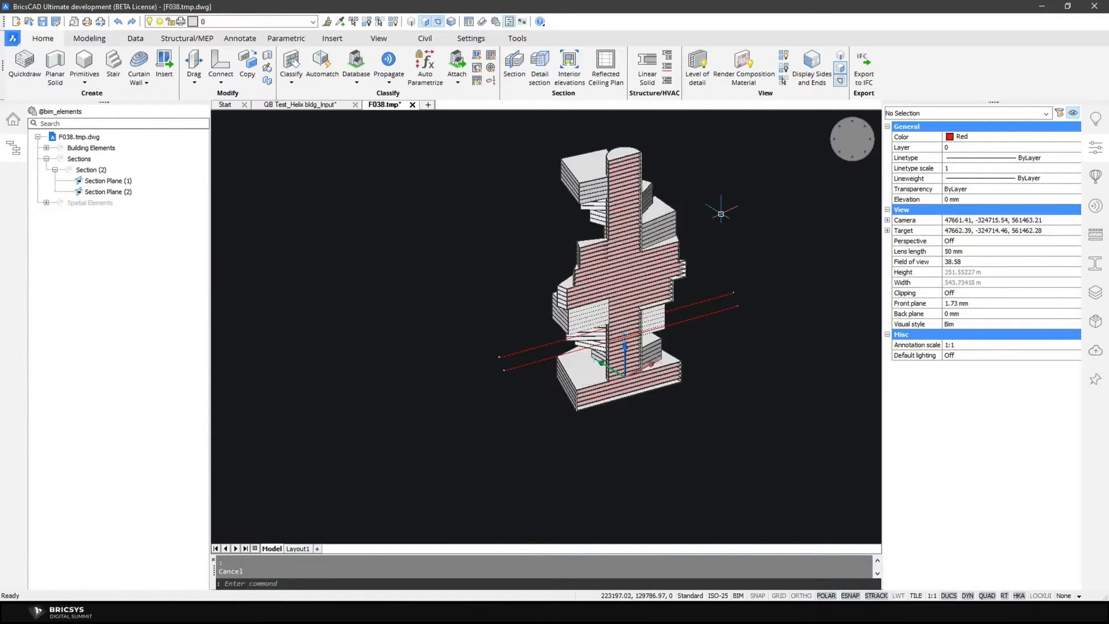
pyautogui.keyDown('shift'); pyautogui.moveTo(722, 216); pyautogui.dragTo(737, 250, button='middle'); pyautogui.keyUp('shift')
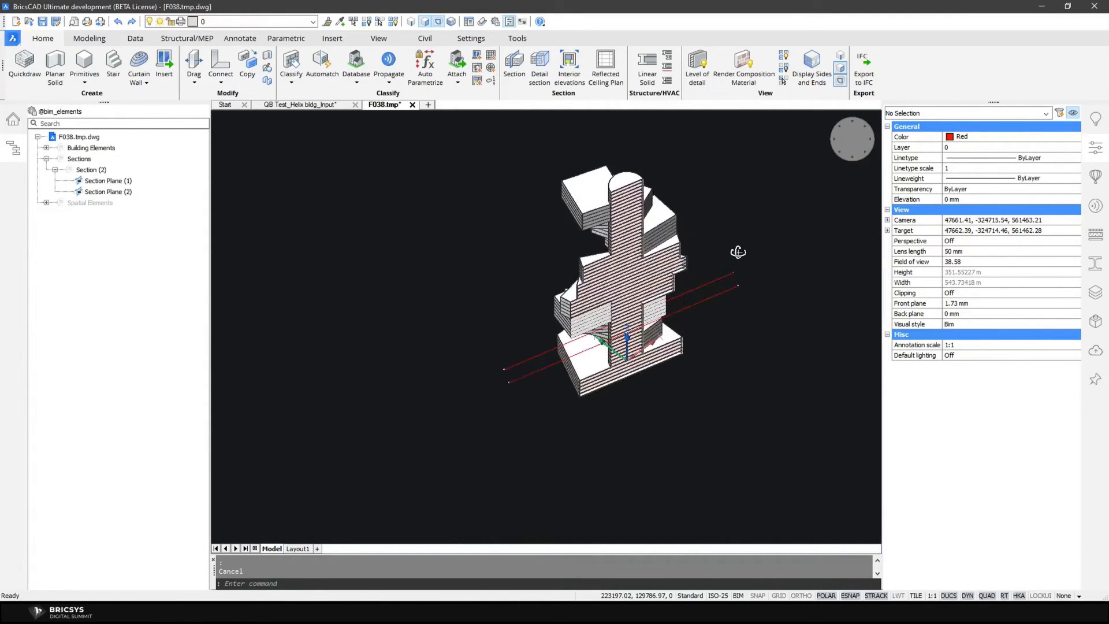
pyautogui.scroll(2, 735, 184)
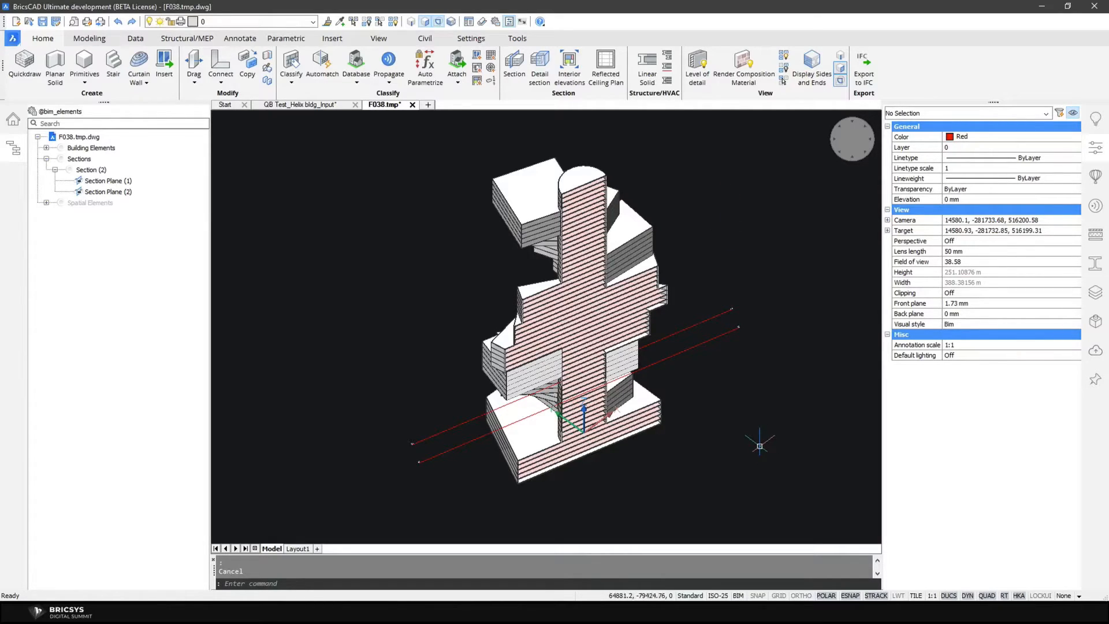
pyautogui.scroll(2, 759, 434)
pyautogui.scroll(-4, 745, 457)
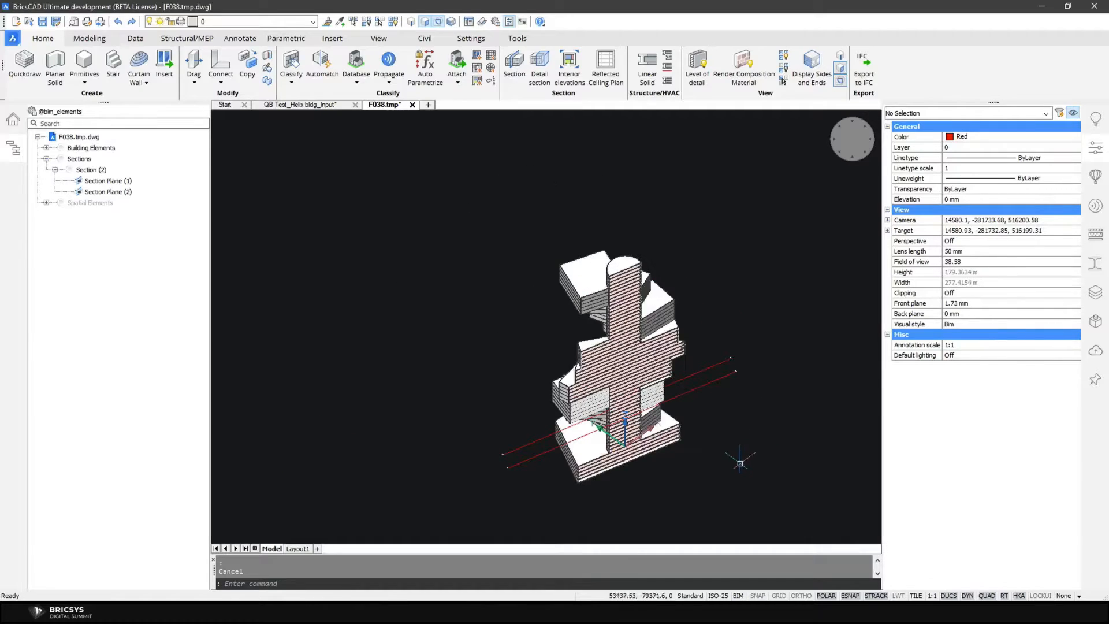
pyautogui.keyDown('shift'); pyautogui.moveTo(747, 425); pyautogui.dragTo(759, 392, button='middle'); pyautogui.keyUp('shift')
pyautogui.scroll(-1, 750, 380)
pyautogui.scroll(1, 768, 414)
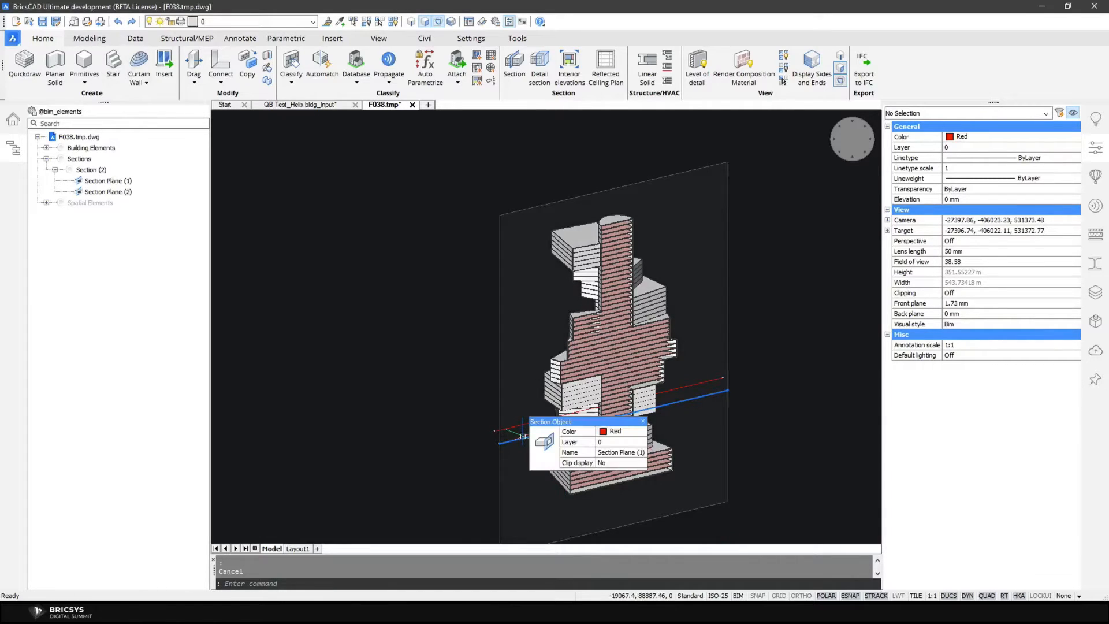
# Turn on clip display for Section Plane (1), compare its cut, and switch clipping off for both section planes
pyautogui.doubleClick(522, 435)
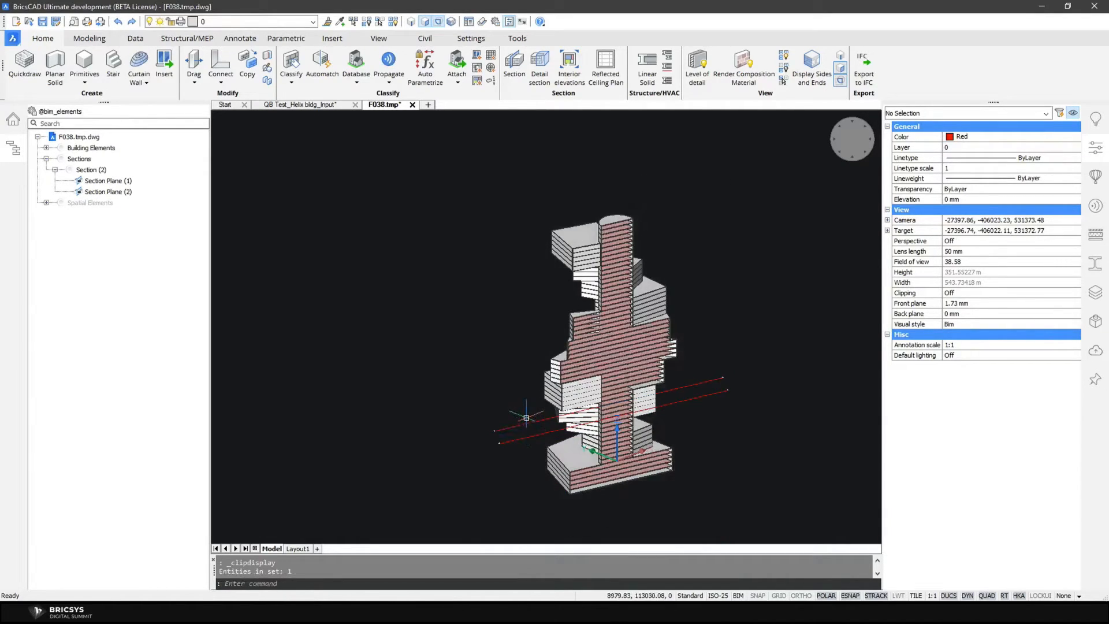
pyautogui.click(555, 426)
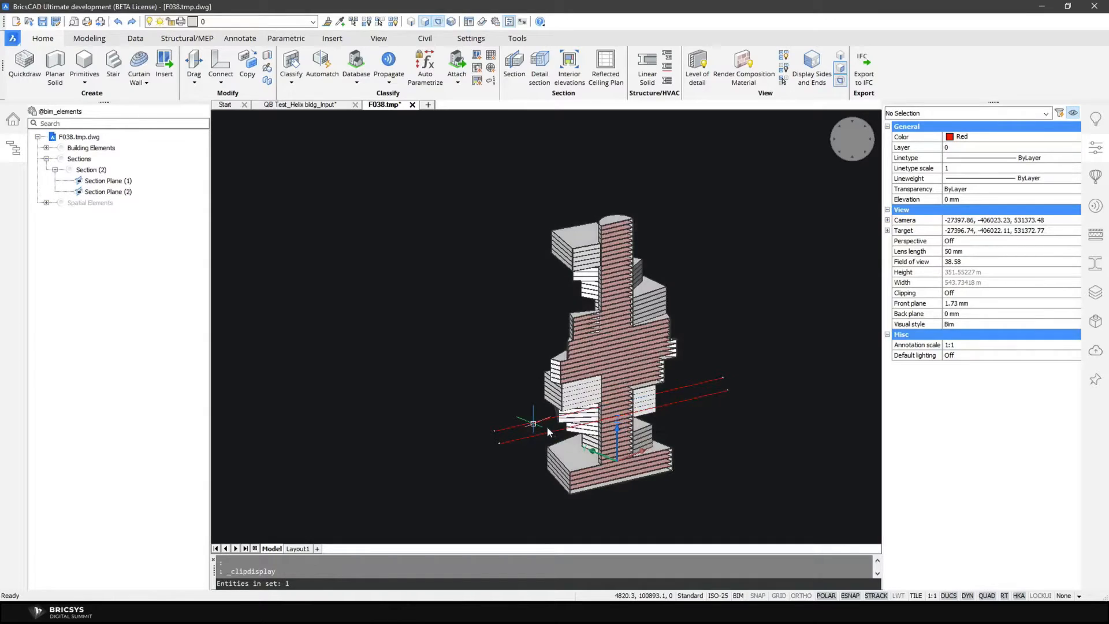
pyautogui.moveTo(534, 430)
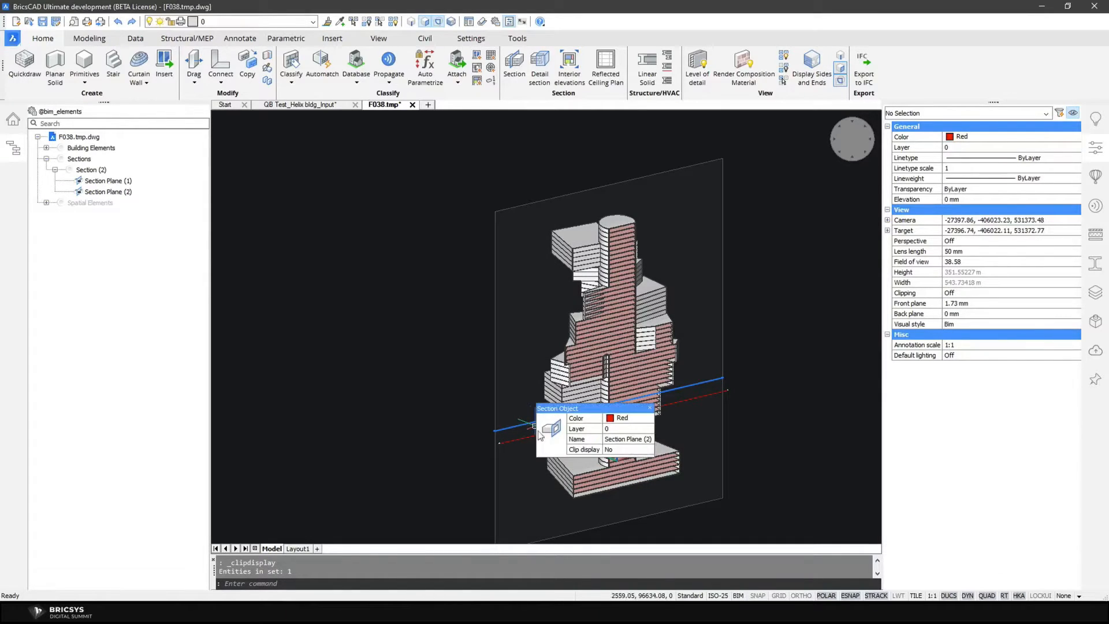
pyautogui.click(521, 442)
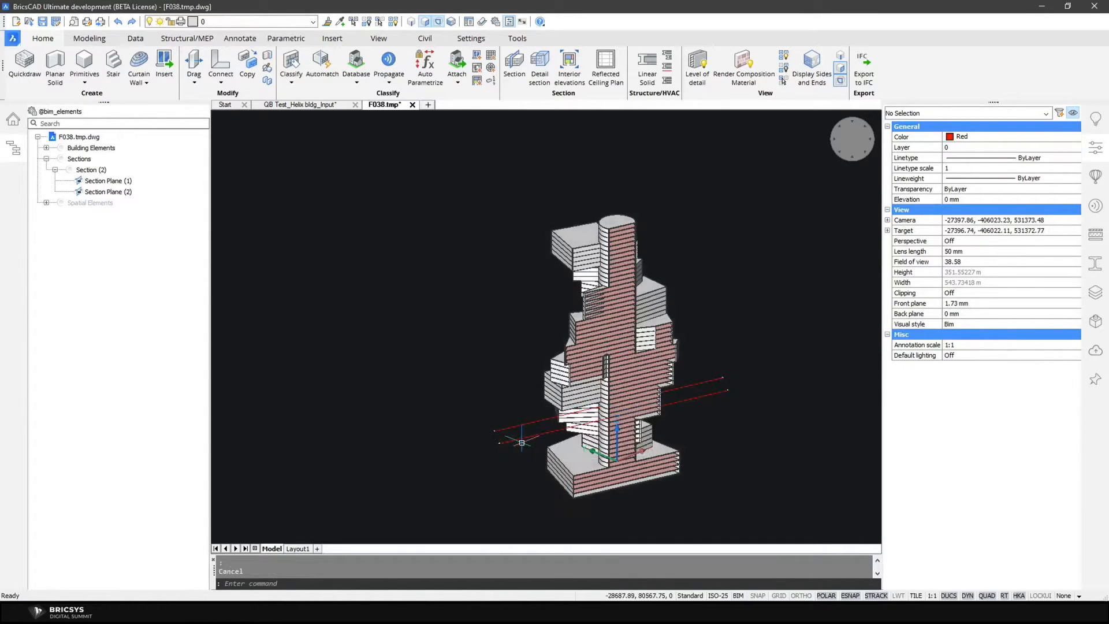
pyautogui.click(538, 441)
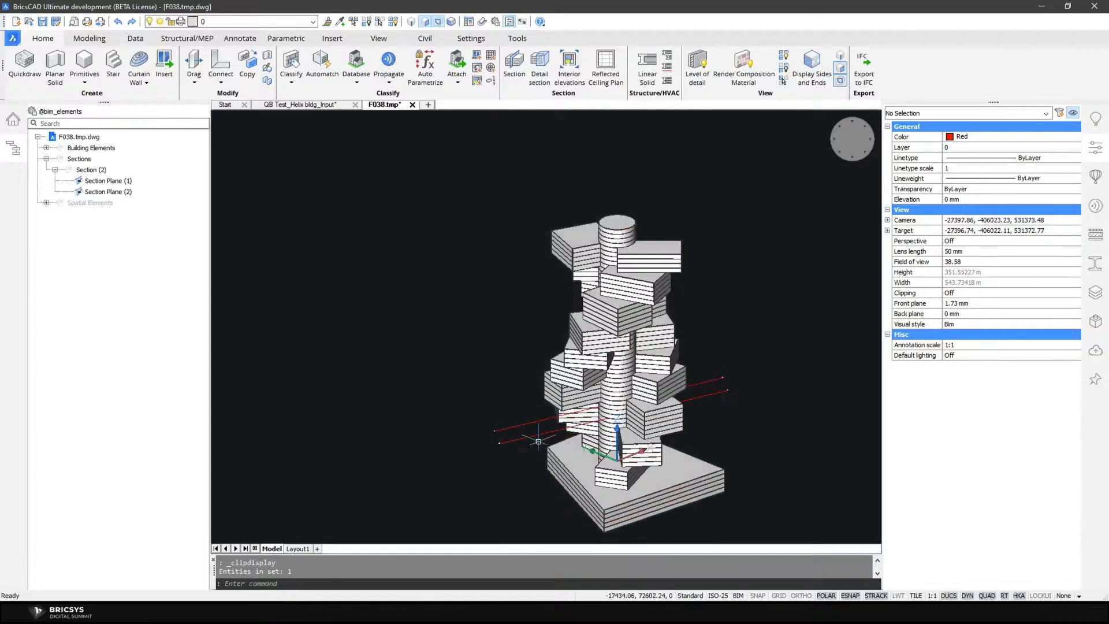
# List the building elements by category and hide both section planes
pyautogui.click(46, 148)
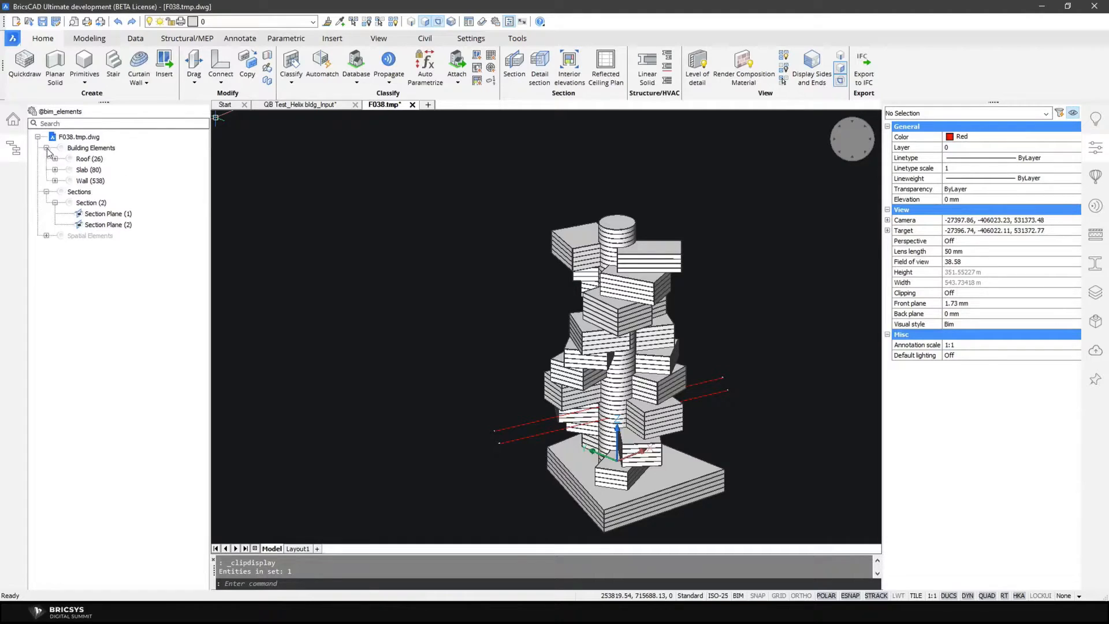
pyautogui.click(80, 182)
pyautogui.click(86, 203)
pyautogui.rightClick(87, 203)
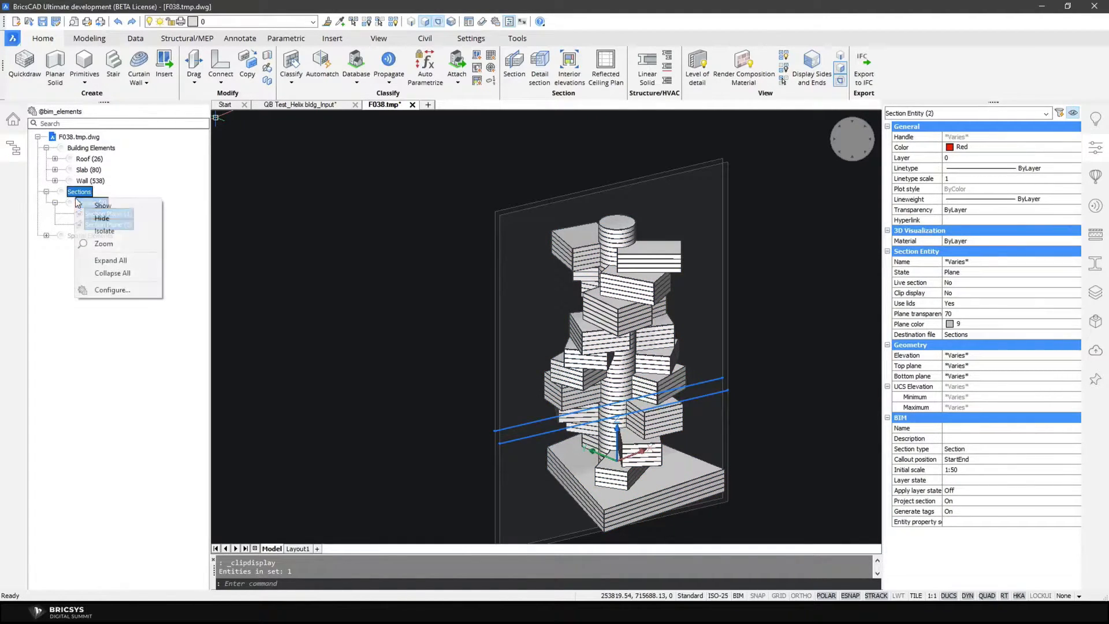
pyautogui.click(101, 219)
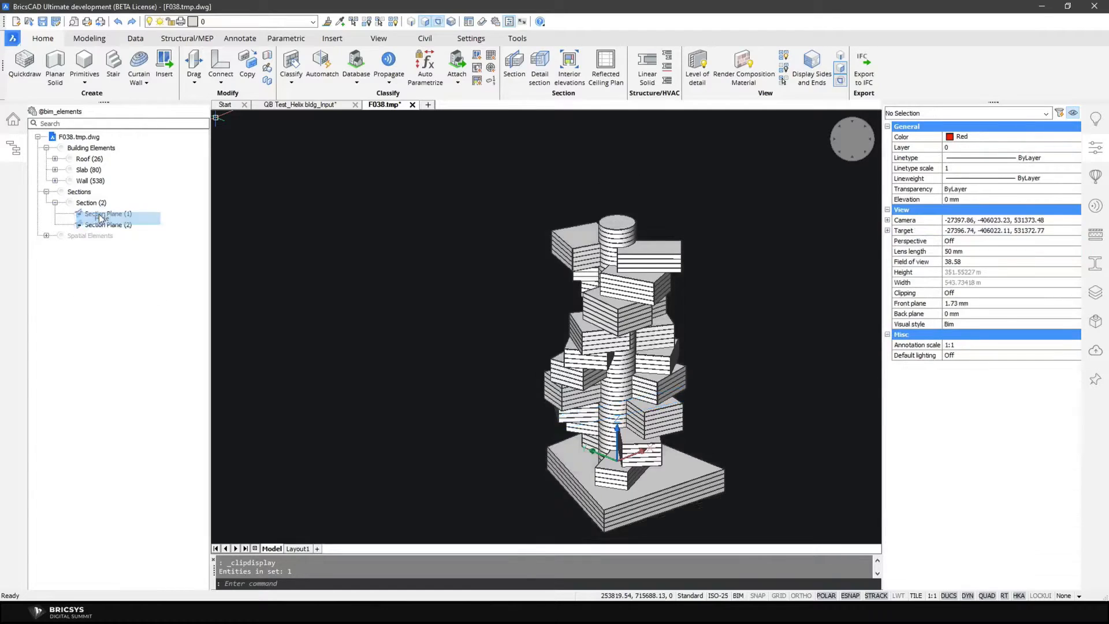
# Hide all roofs and slabs and view the building's walls
pyautogui.click(86, 158)
pyautogui.keyDown('ctrl'); pyautogui.click(89, 170); pyautogui.keyUp('ctrl')
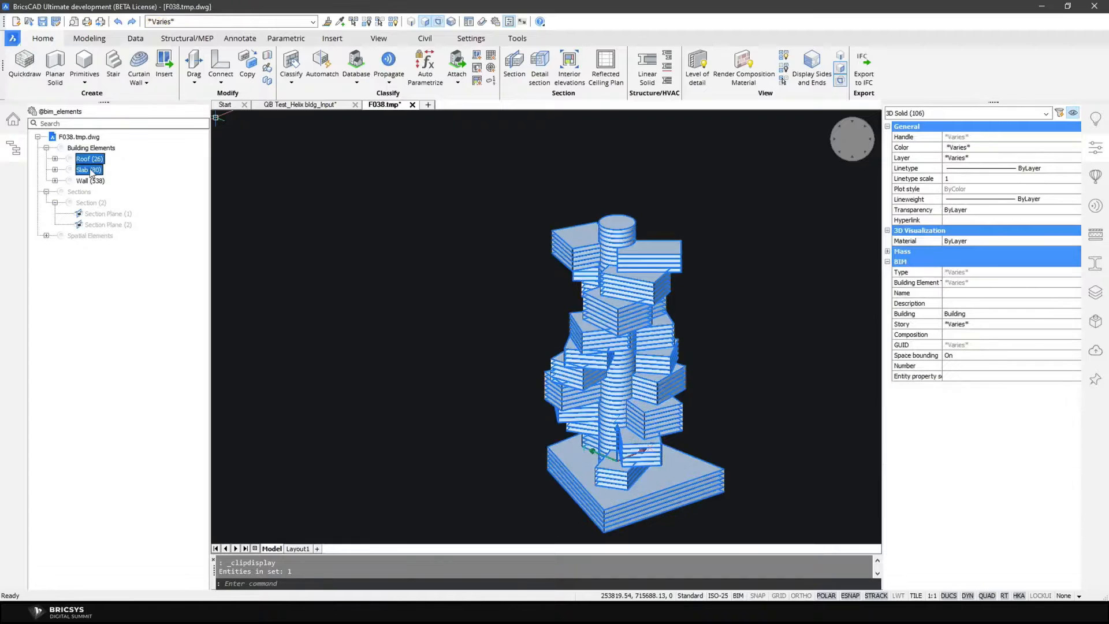
pyautogui.rightClick(90, 170)
pyautogui.click(120, 188)
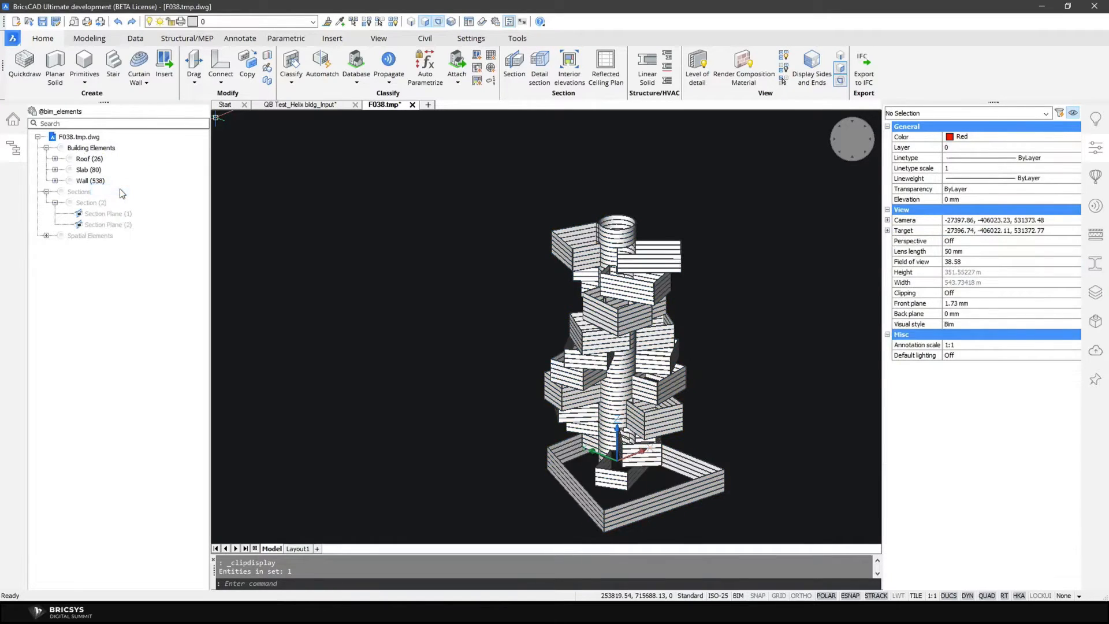
pyautogui.moveTo(765, 344)
pyautogui.keyDown('shift'); pyautogui.mouseDown(button='middle')
pyautogui.moveTo(701, 379)
pyautogui.moveTo(561, 290)
pyautogui.moveTo(745, 384)
pyautogui.moveTo(751, 352)
pyautogui.mouseUp(button='middle'); pyautogui.keyUp('shift')
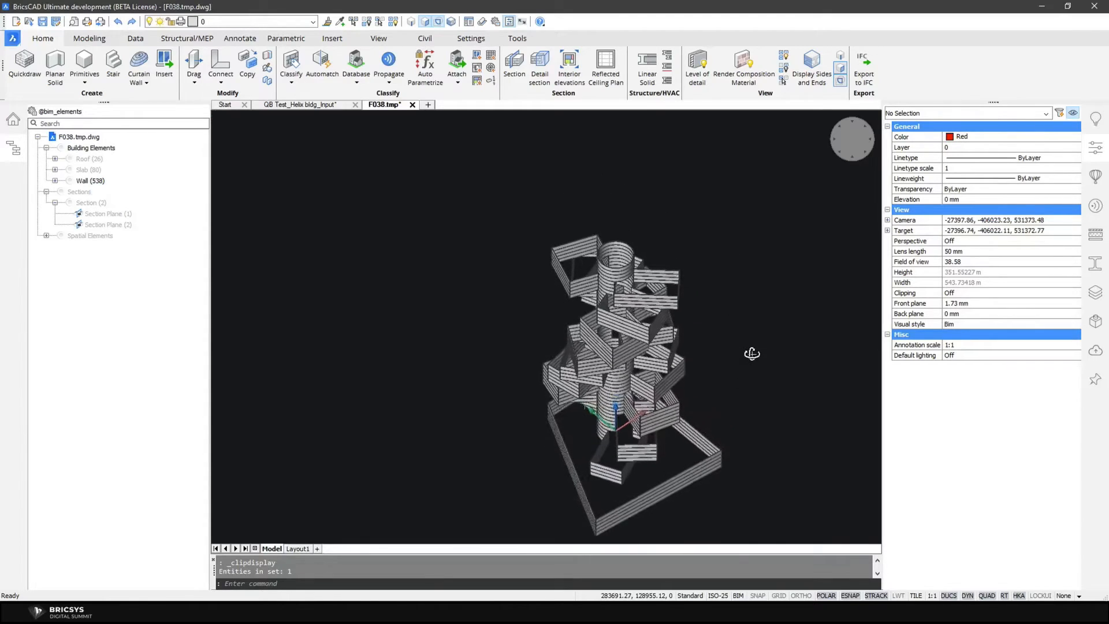
# Hide all walls and show the roofs and slabs of the building instead
pyautogui.click(93, 181)
pyautogui.rightClick(98, 184)
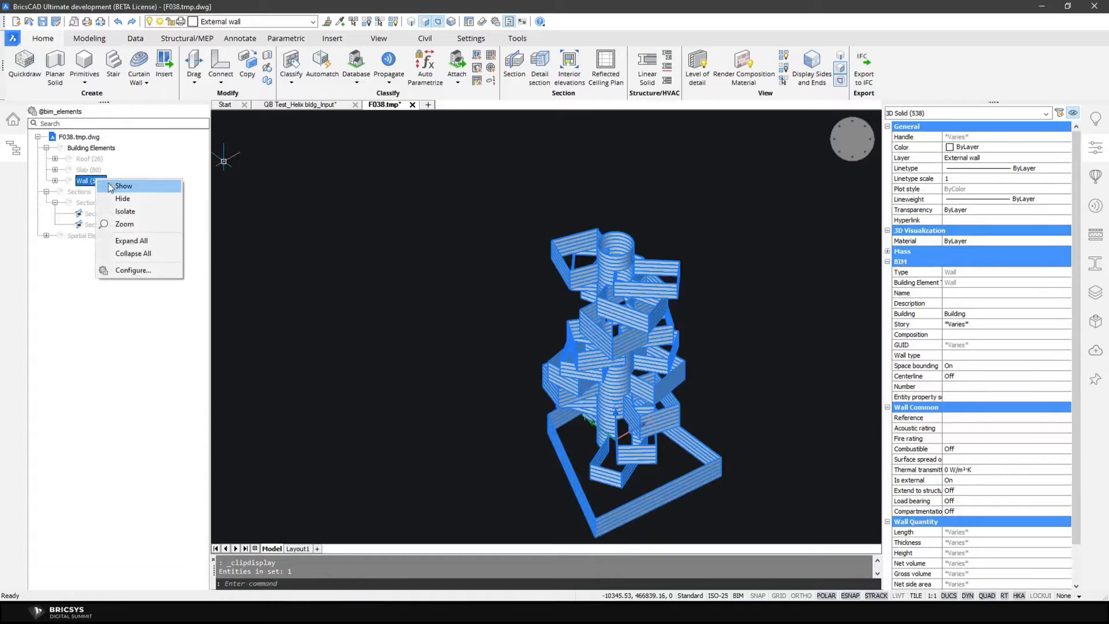
pyautogui.click(118, 198)
pyautogui.click(89, 159)
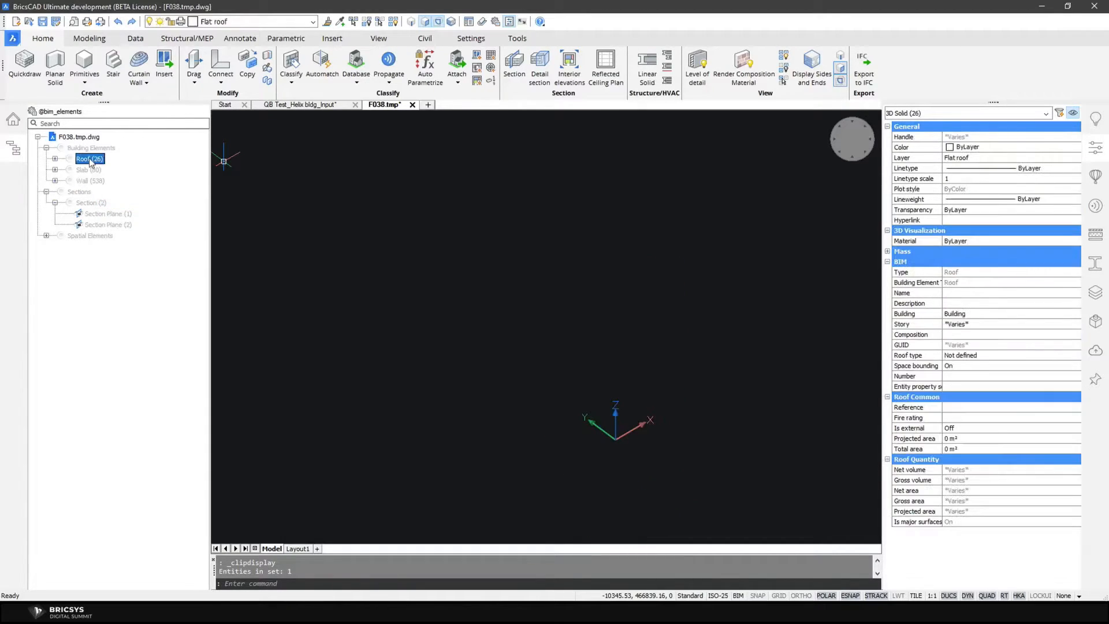
pyautogui.keyDown('ctrl'); pyautogui.click(91, 171); pyautogui.keyUp('ctrl')
pyautogui.rightClick(91, 171)
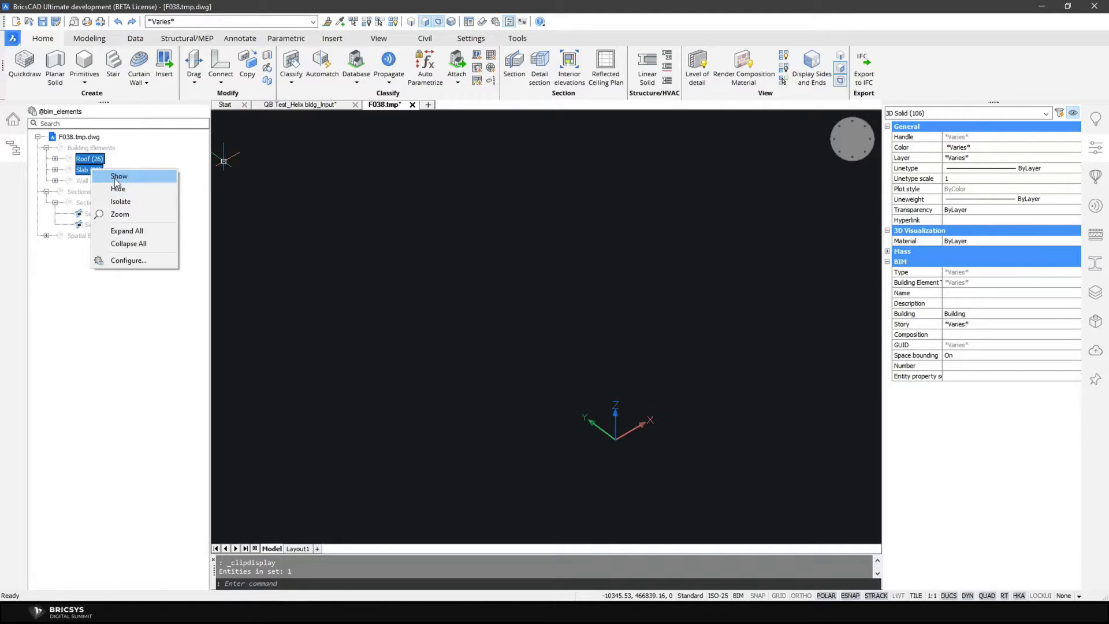
pyautogui.click(118, 176)
pyautogui.scroll(3, 781, 384)
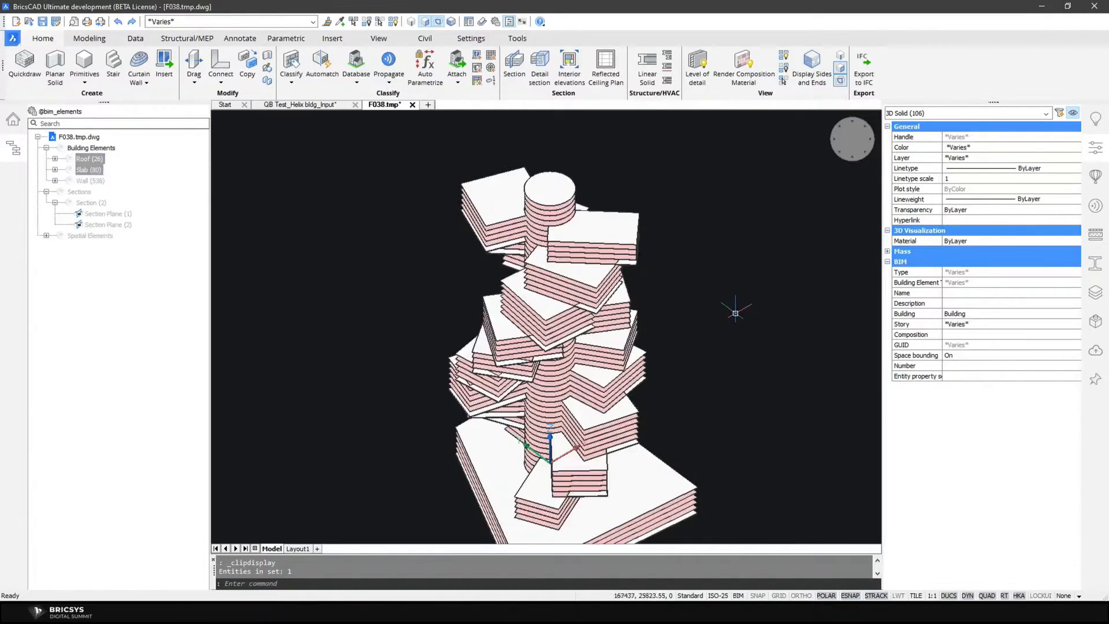
pyautogui.moveTo(739, 394)
pyautogui.keyDown('shift'); pyautogui.mouseDown(button='middle')
pyautogui.moveTo(722, 354)
pyautogui.moveTo(735, 389)
pyautogui.moveTo(745, 383)
pyautogui.mouseUp(button='middle'); pyautogui.keyUp('shift')
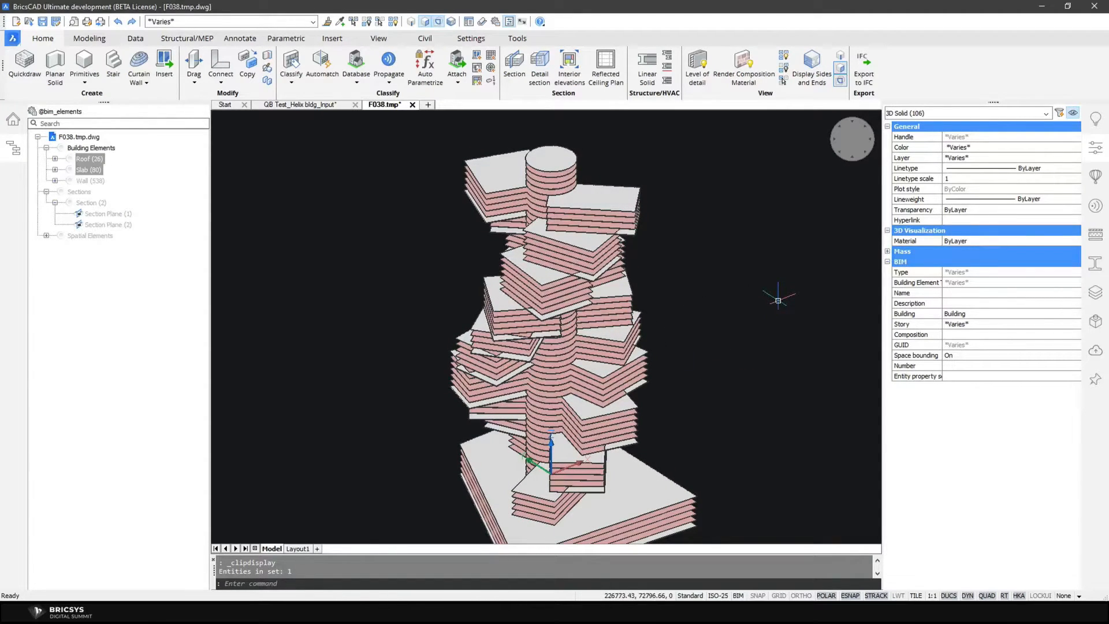
# Hide all roofs so that the building's slabs can be viewed on their own
pyautogui.click(88, 160)
pyautogui.rightClick(88, 160)
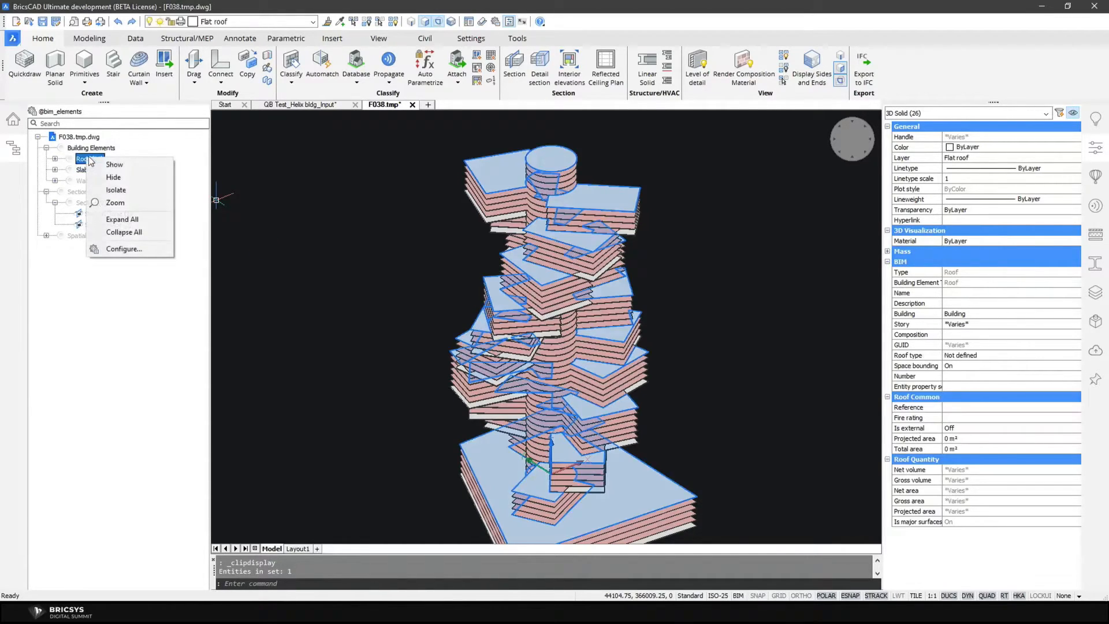
pyautogui.click(113, 177)
pyautogui.keyDown('shift'); pyautogui.moveTo(779, 376); pyautogui.dragTo(736, 380, button='middle'); pyautogui.keyUp('shift')
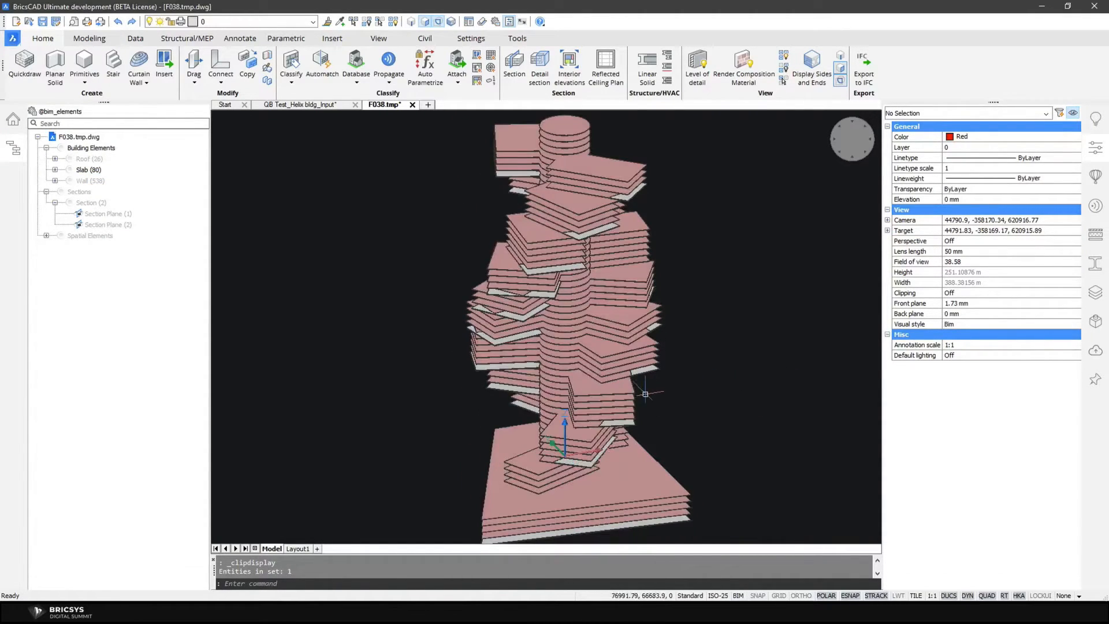
pyautogui.scroll(3, 491, 230)
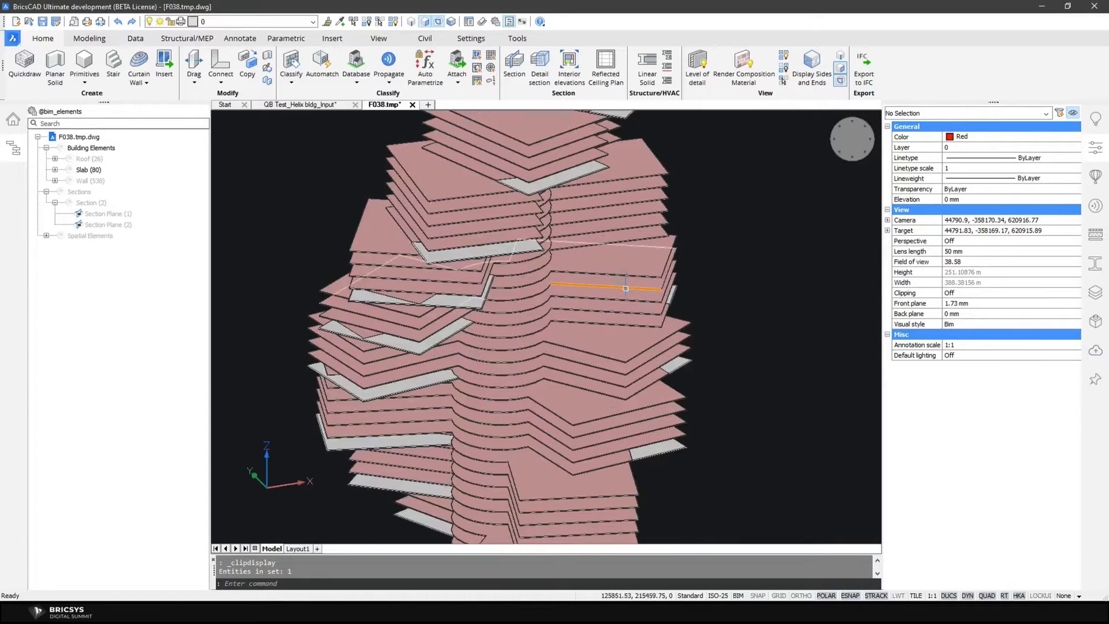
# Select the exposed light-grey slab on Floor 39 and check its layer in the layer list and its properties
pyautogui.click(520, 243)
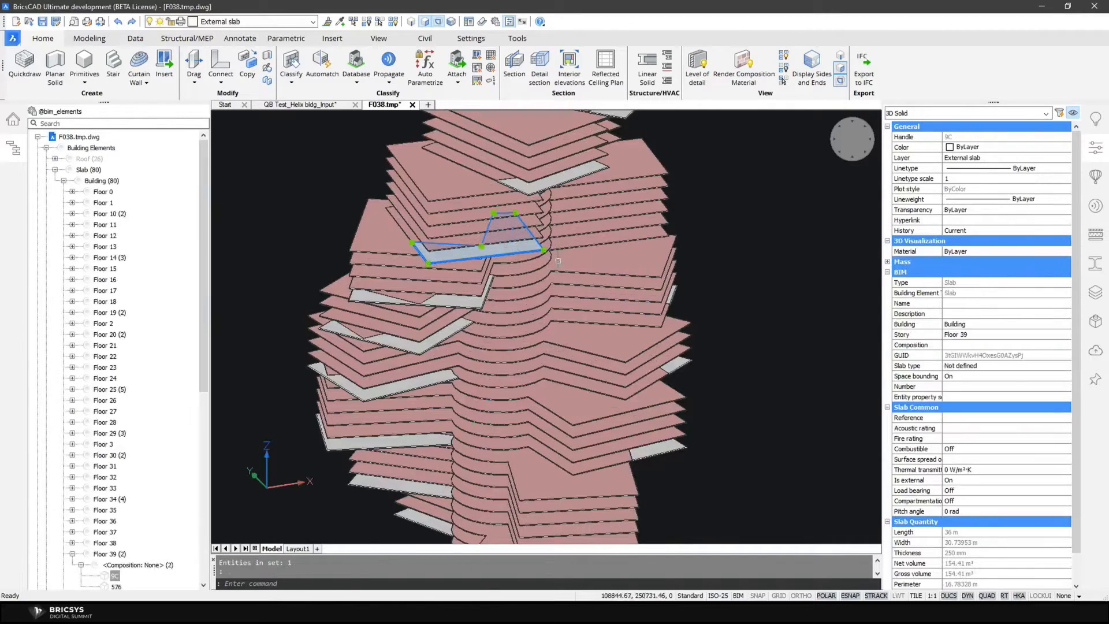
pyautogui.click(1095, 292)
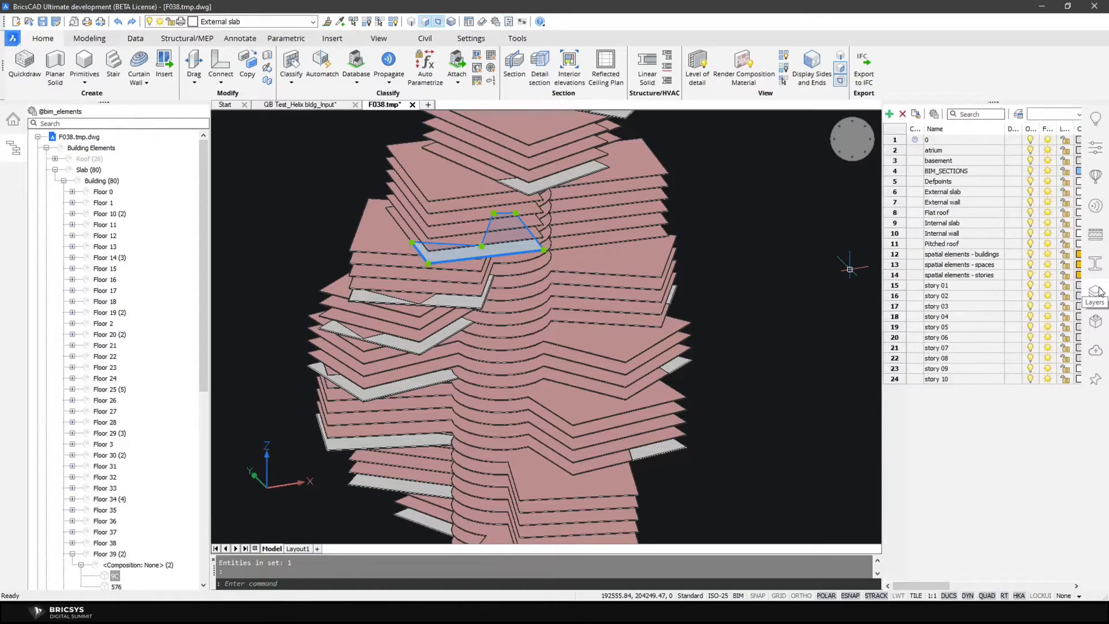
pyautogui.click(1095, 147)
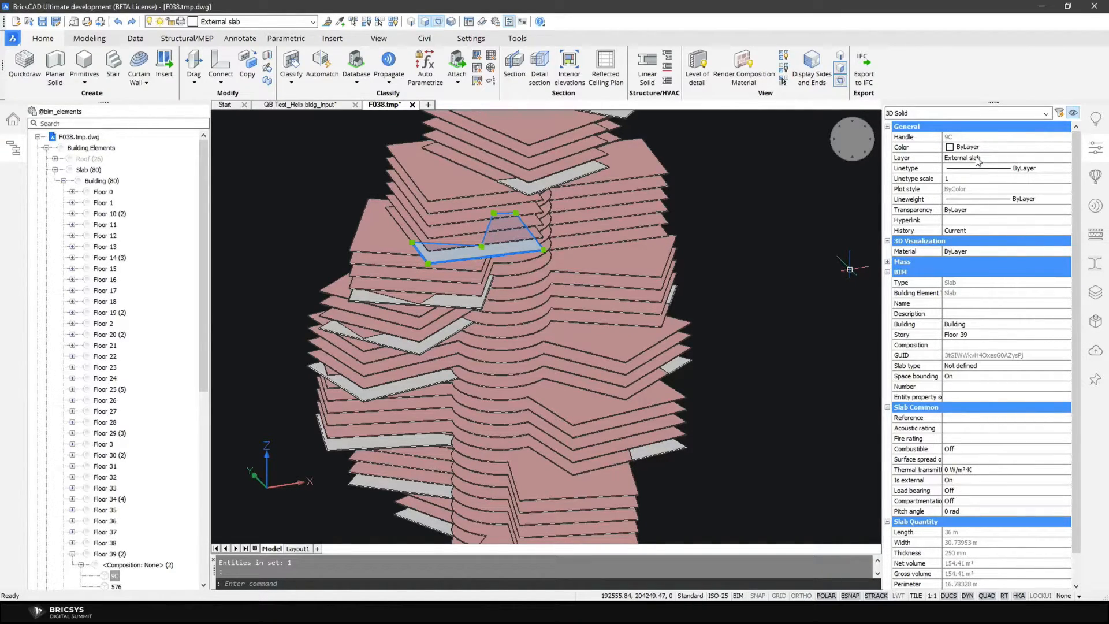
pyautogui.scroll(5, 754, 315)
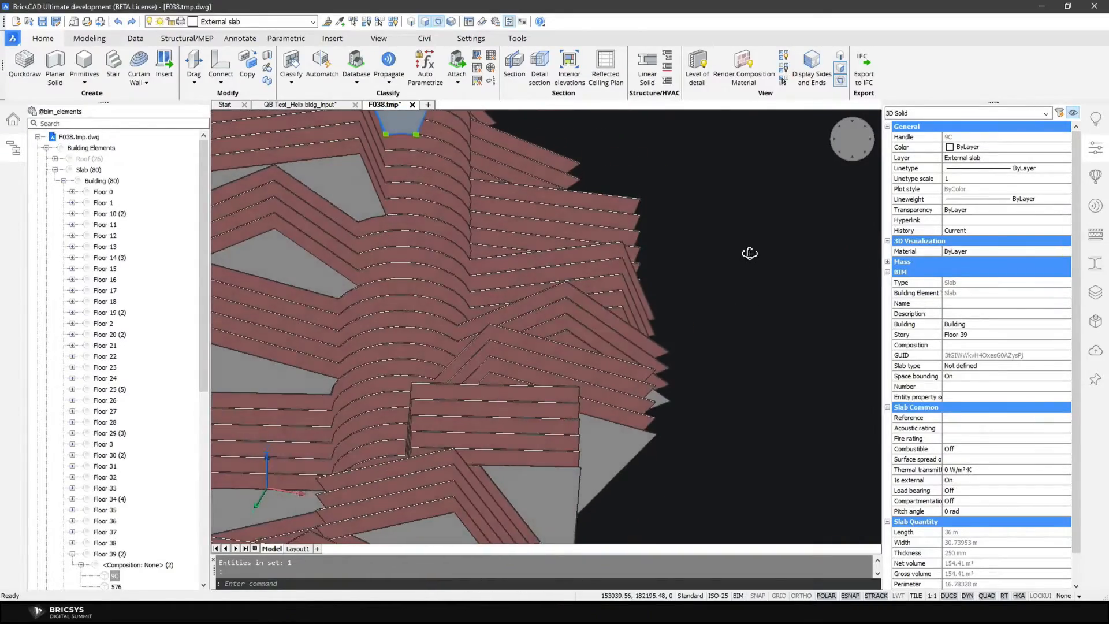
pyautogui.keyDown('shift'); pyautogui.moveTo(749, 252); pyautogui.dragTo(747, 359, button='middle'); pyautogui.keyUp('shift')
pyautogui.press('Escape')
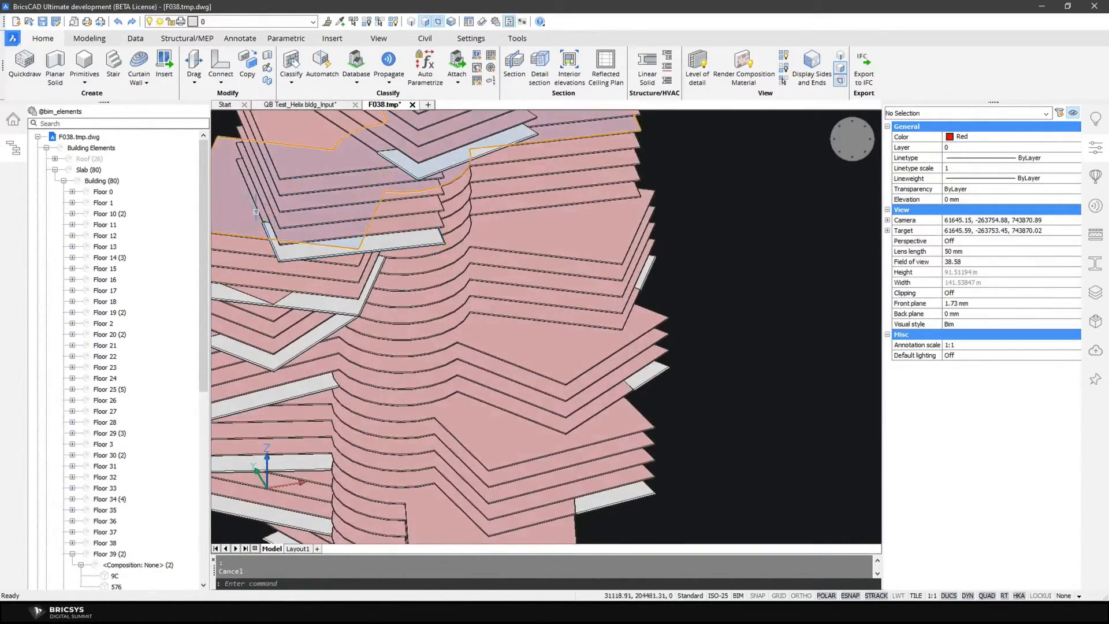
# Select the red internal slab on Floor 39, check its layer and BIM properties, and deselect it
pyautogui.scroll(3, 256, 211)
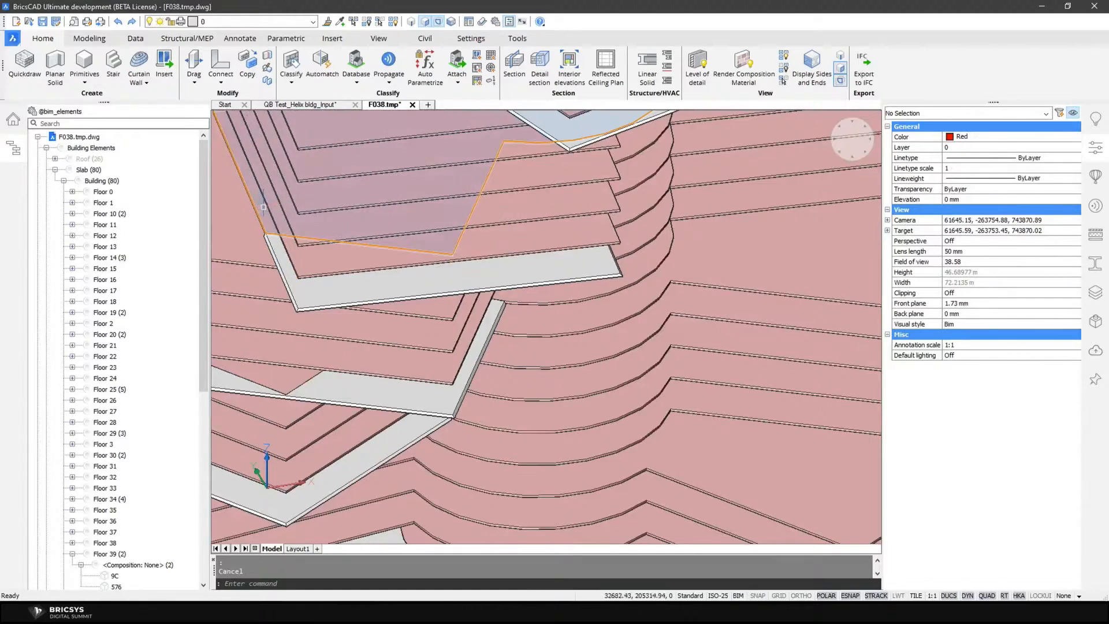
pyautogui.keyDown('shift'); pyautogui.moveTo(263, 206); pyautogui.dragTo(445, 185, button='middle'); pyautogui.keyUp('shift')
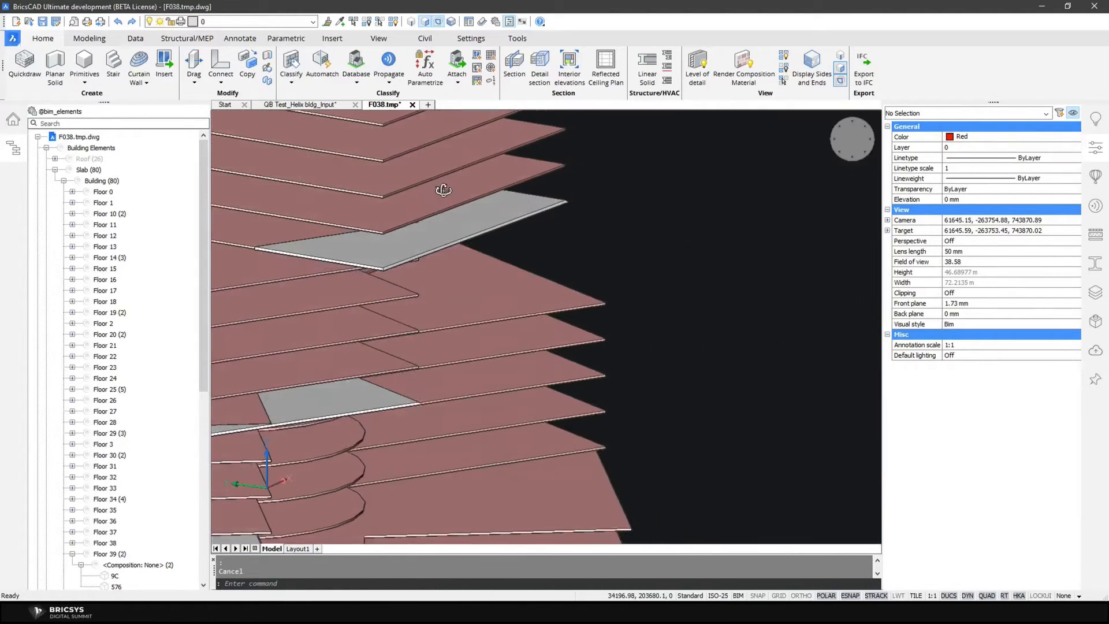
pyautogui.click(277, 234)
pyautogui.scroll(-3, 278, 234)
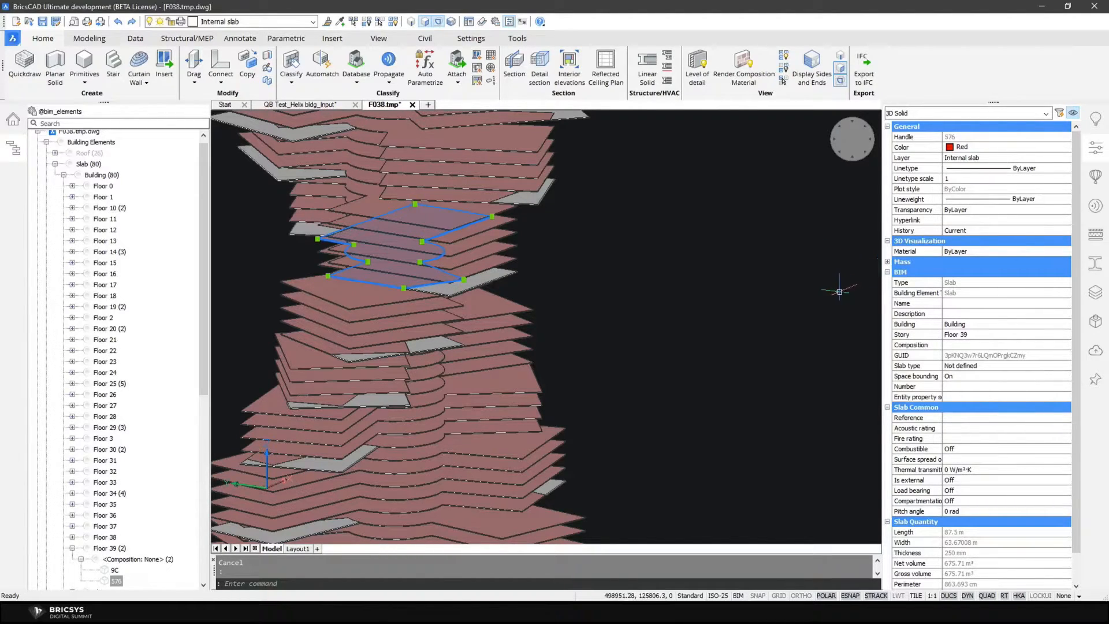
pyautogui.press('Escape')
# Review the External slab, External wall and Flat roof layers in the drawing's layer list
pyautogui.click(1097, 296)
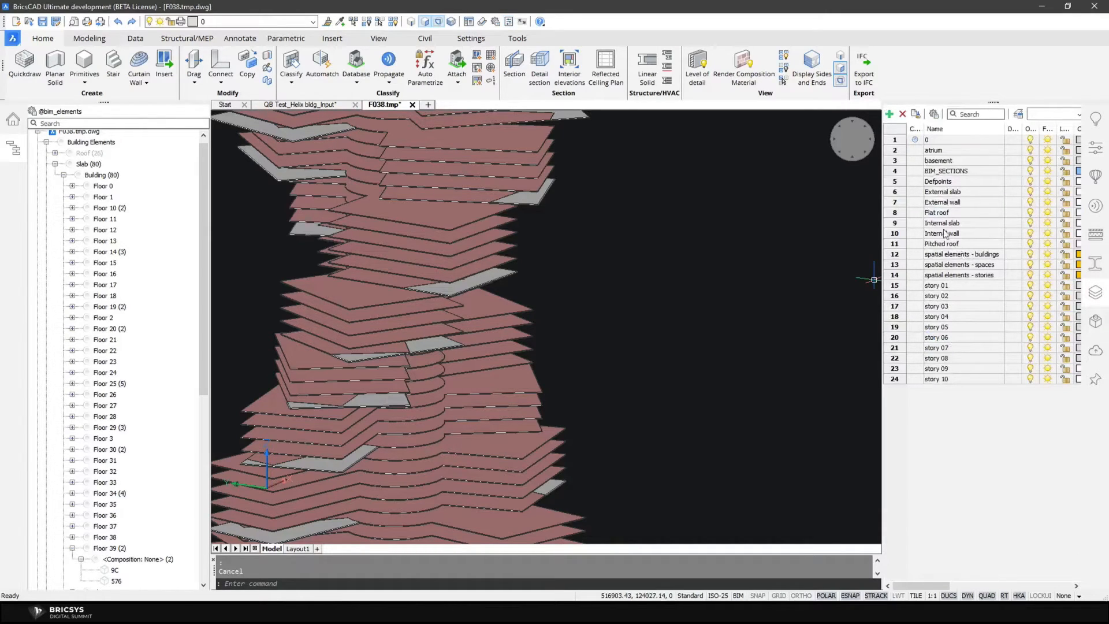
pyautogui.click(952, 194)
pyautogui.click(952, 203)
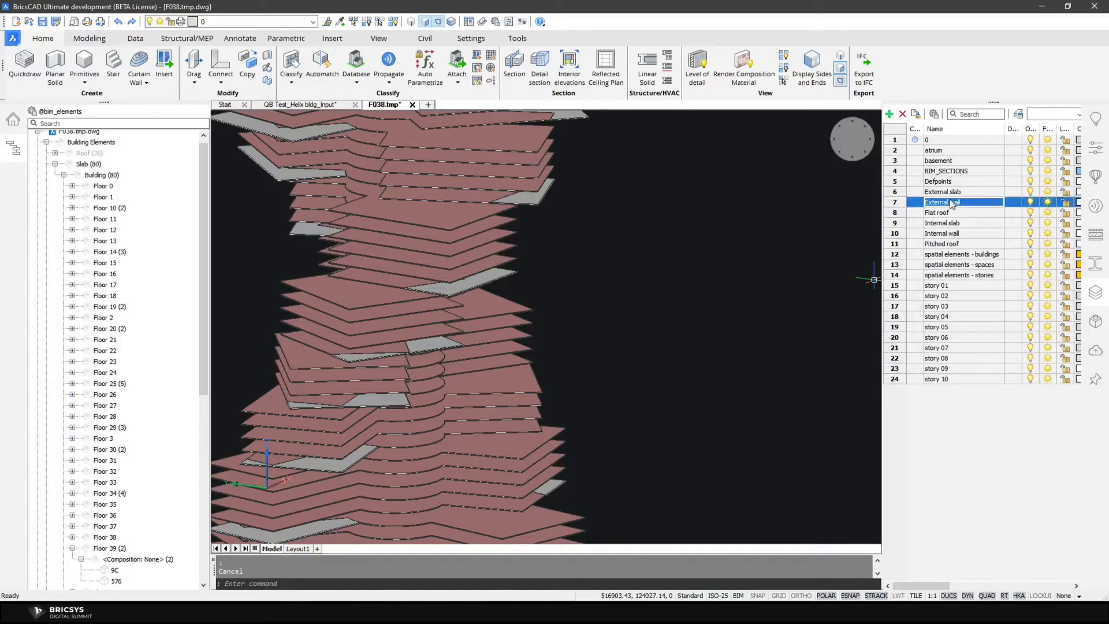
pyautogui.click(951, 213)
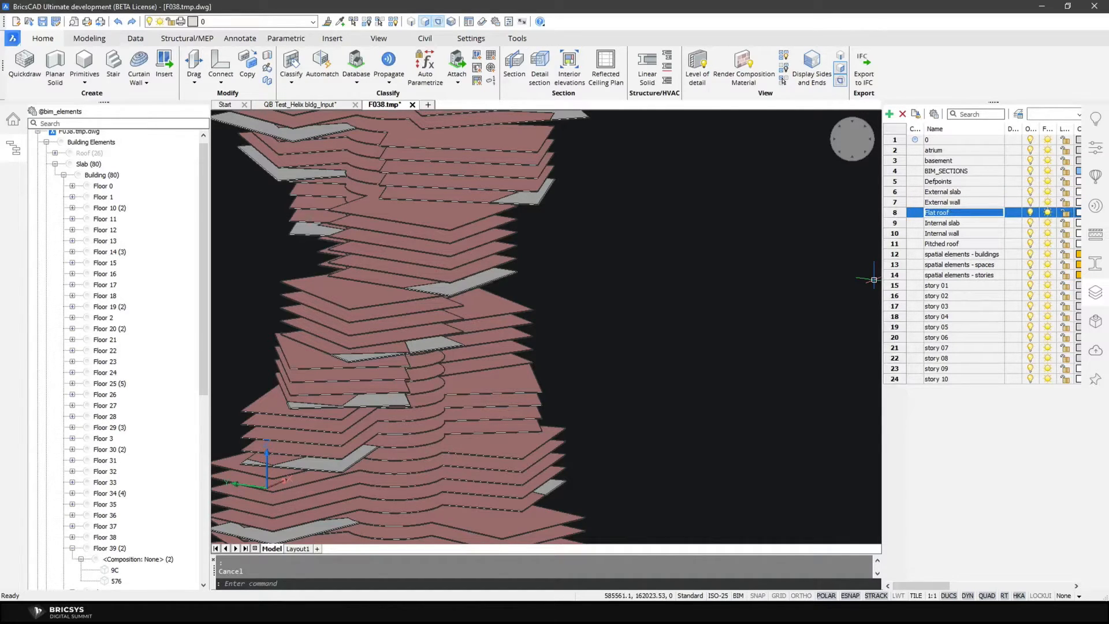
# Hide all slabs of the building
pyautogui.scroll(-5, 774, 347)
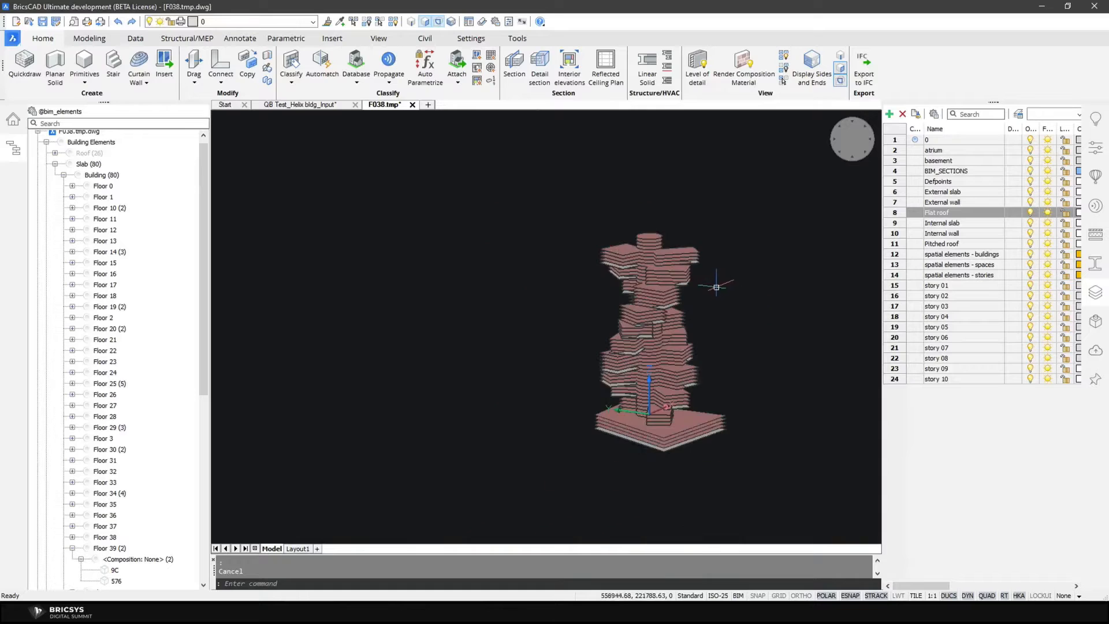
pyautogui.scroll(5, 765, 340)
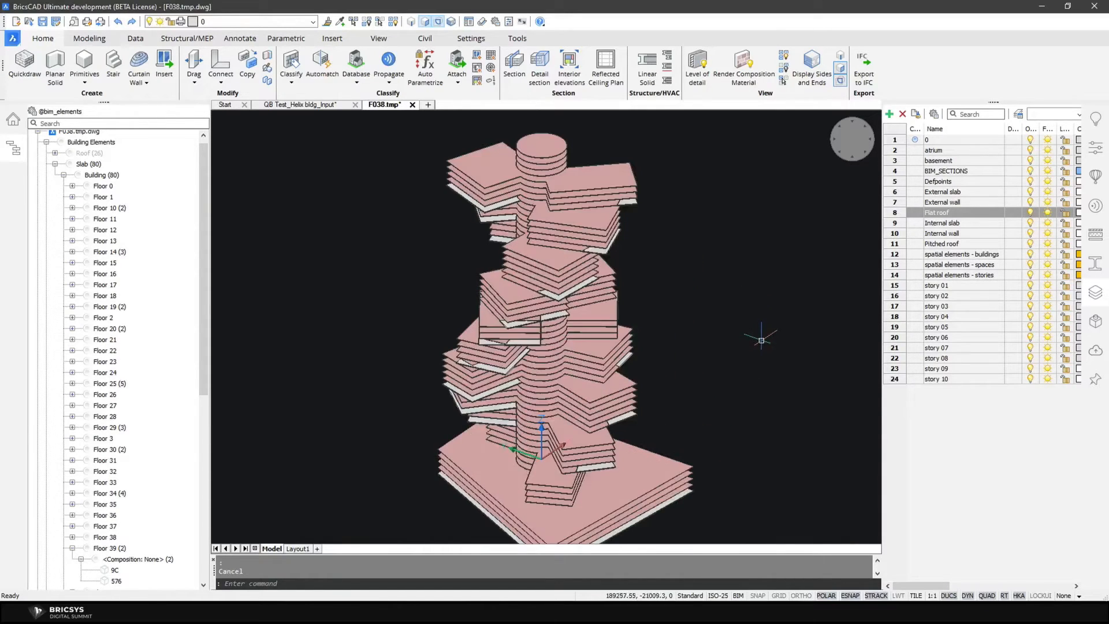
pyautogui.click(78, 165)
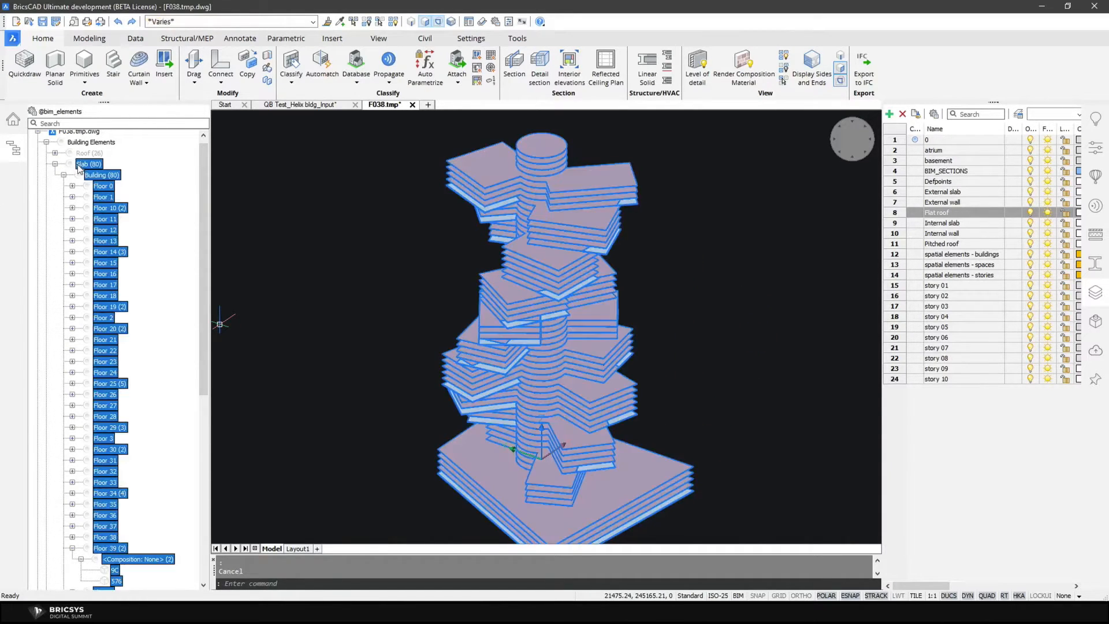
pyautogui.rightClick(78, 165)
pyautogui.click(97, 172)
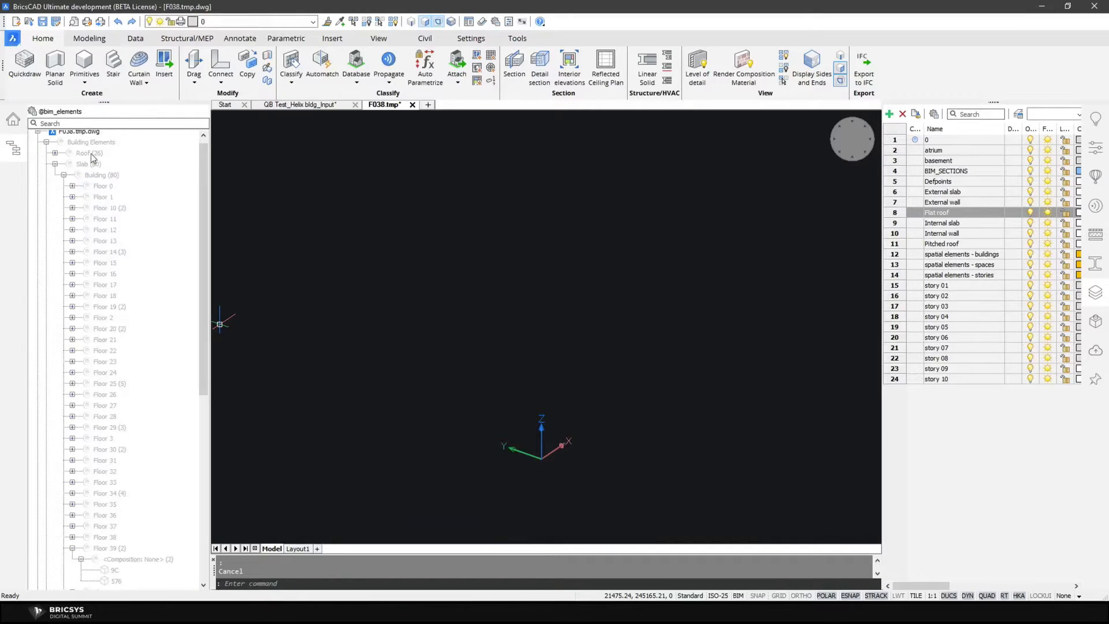
# Show all roofs and view them on their own from different angles
pyautogui.click(90, 153)
pyautogui.rightClick(89, 153)
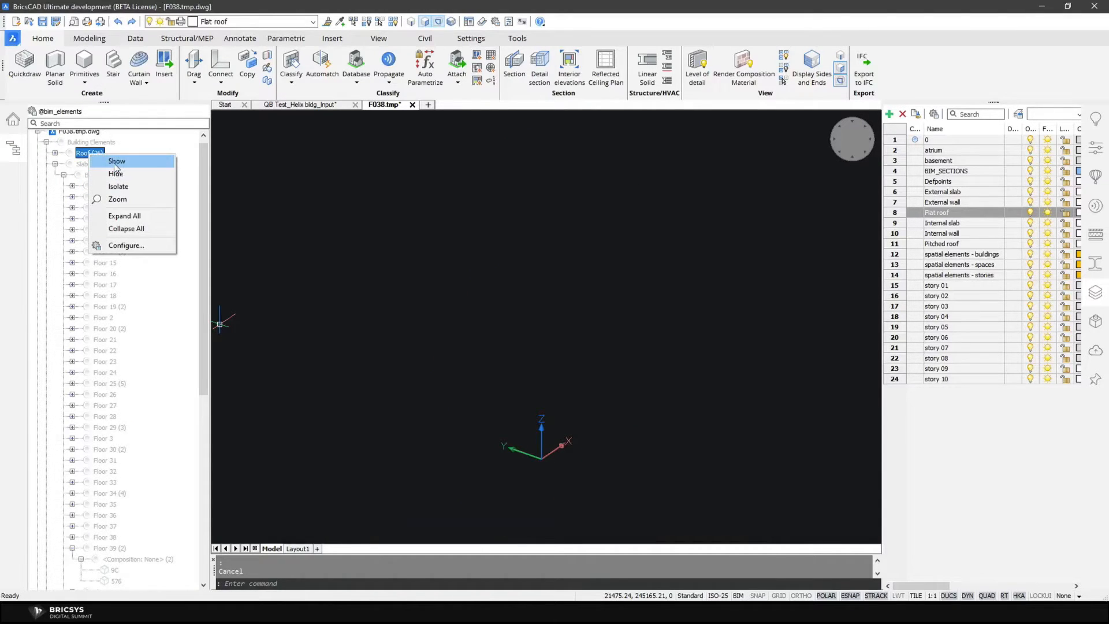
pyautogui.click(116, 162)
pyautogui.scroll(-2, 524, 300)
pyautogui.keyDown('shift'); pyautogui.moveTo(679, 314); pyautogui.dragTo(645, 312, button='middle'); pyautogui.keyUp('shift')
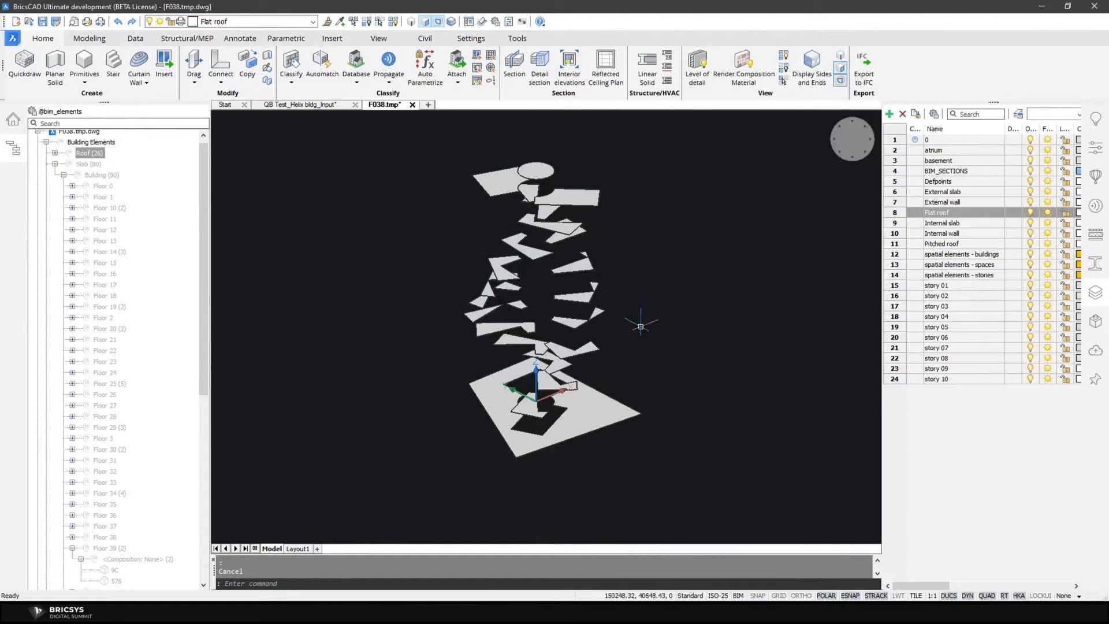
pyautogui.keyDown('shift'); pyautogui.moveTo(638, 317); pyautogui.dragTo(718, 329, button='middle'); pyautogui.keyUp('shift')
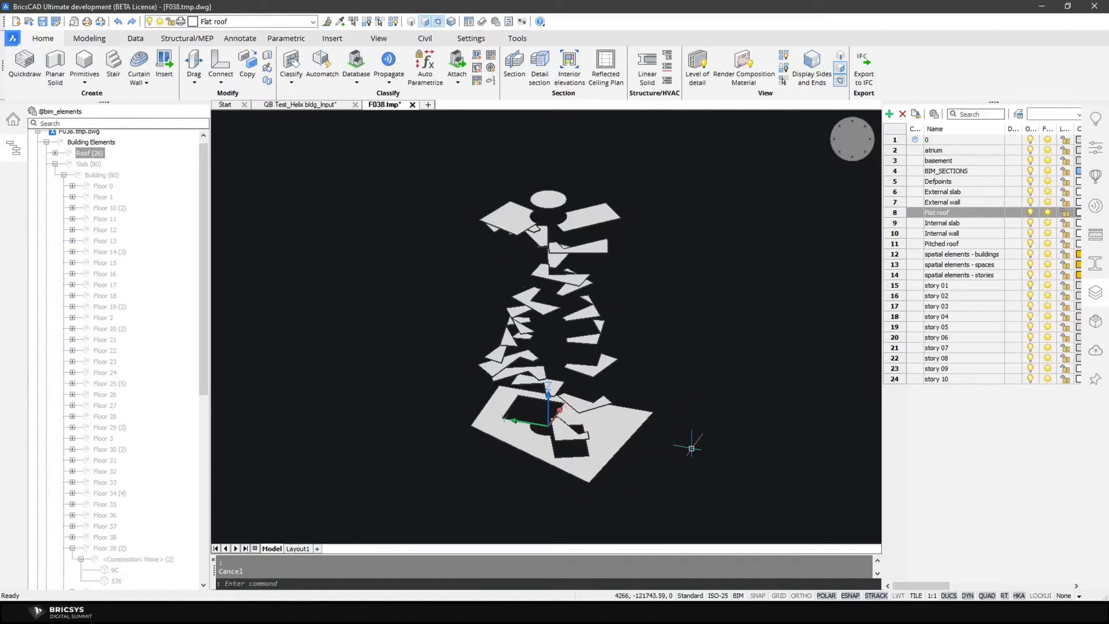
pyautogui.scroll(2, 687, 185)
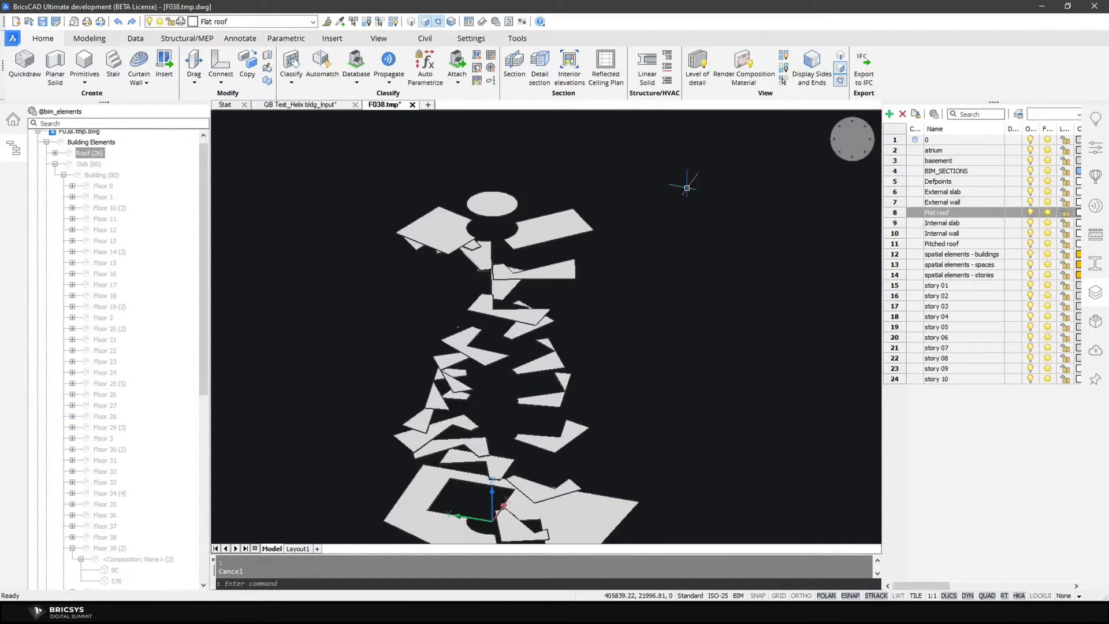
pyautogui.scroll(-1, 675, 243)
# Show all building elements again, including roofs, slabs and walls
pyautogui.click(90, 142)
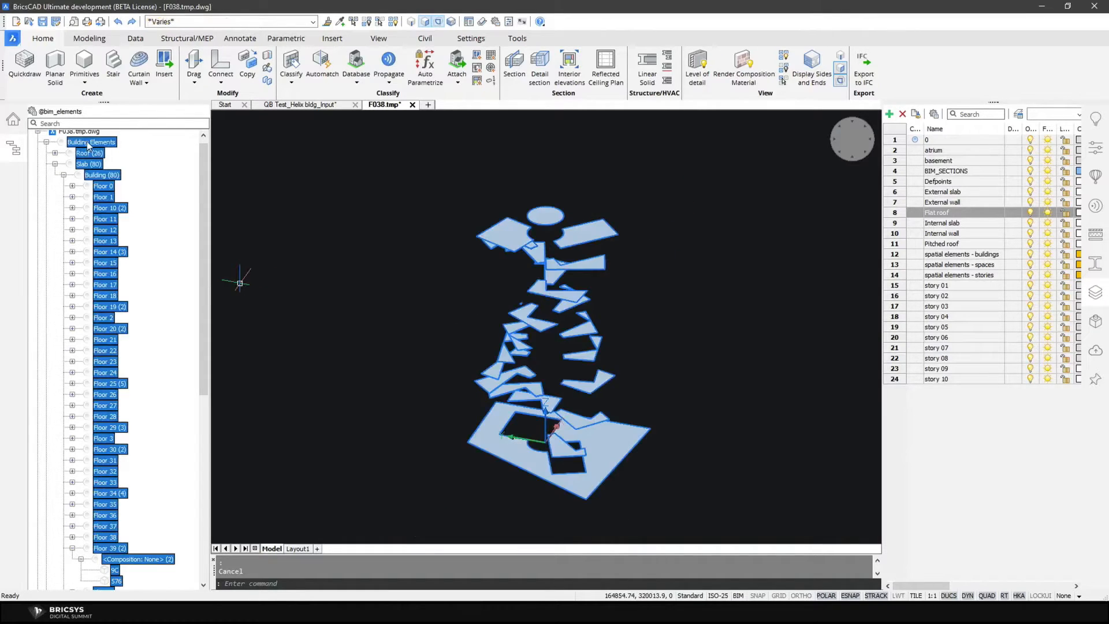
pyautogui.rightClick(88, 142)
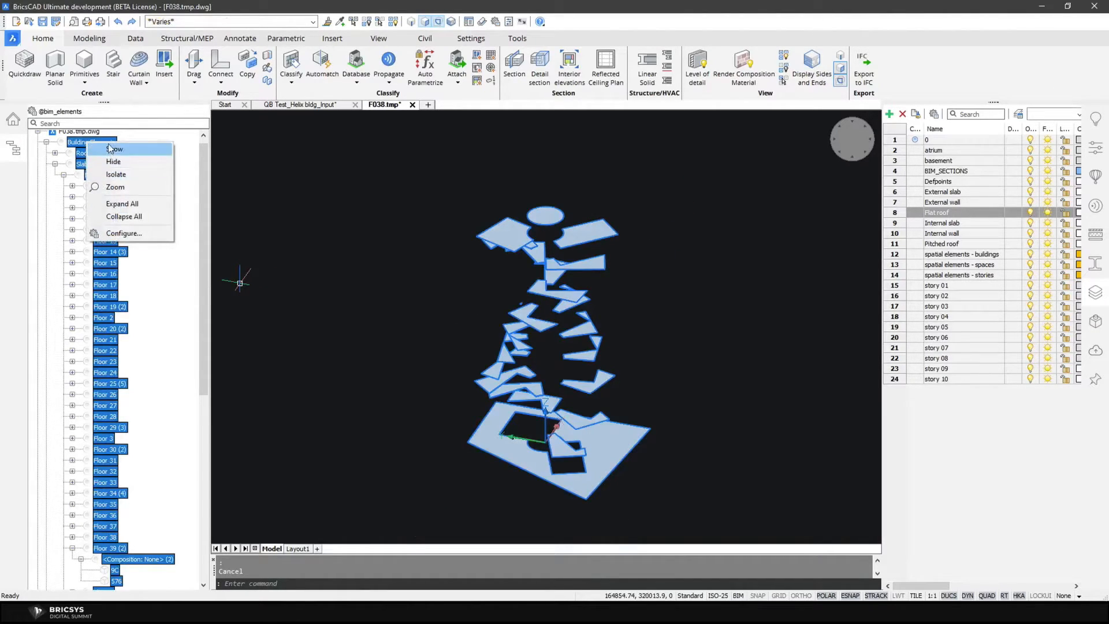
pyautogui.click(104, 161)
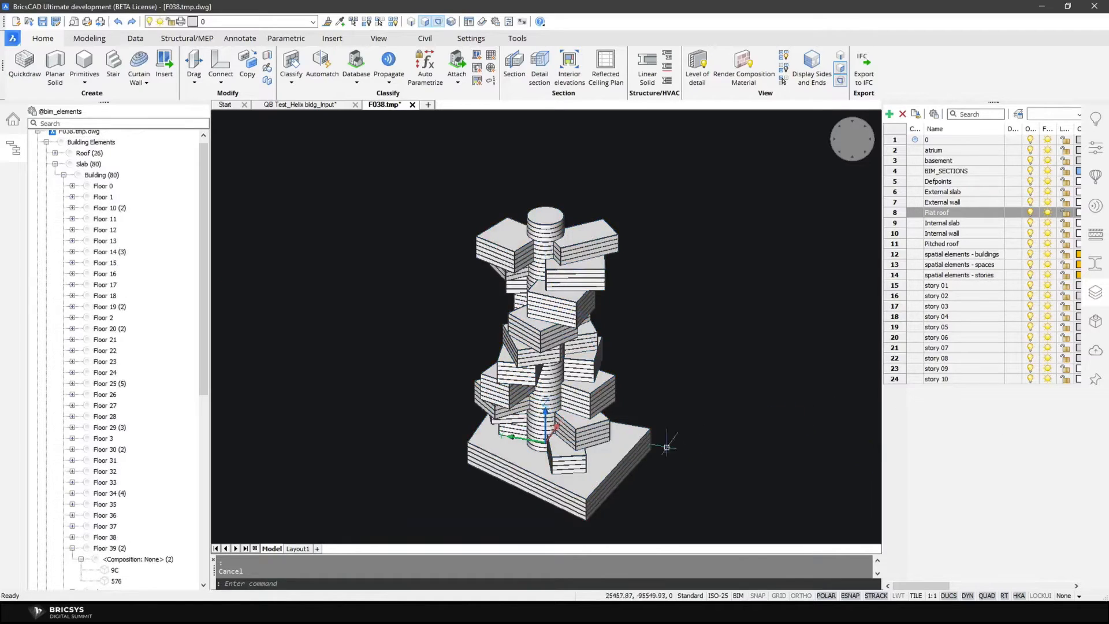
# Collapse the building elements, expand and show all spatial elements, and switch to the PowerPoint presentation
pyautogui.click(46, 142)
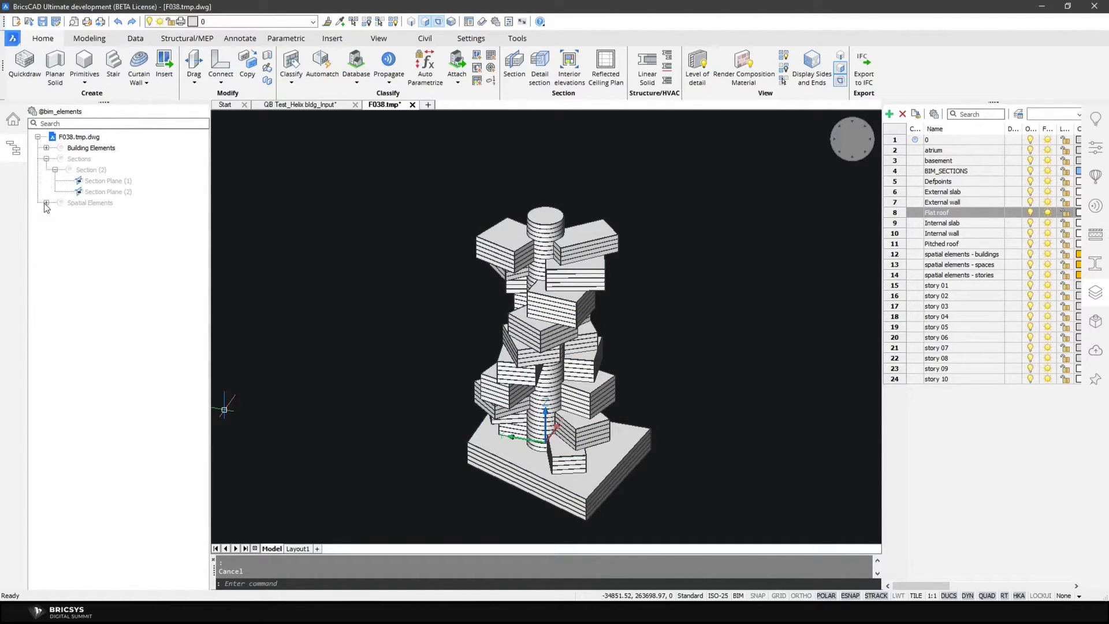
pyautogui.click(46, 203)
pyautogui.click(75, 203)
pyautogui.rightClick(74, 203)
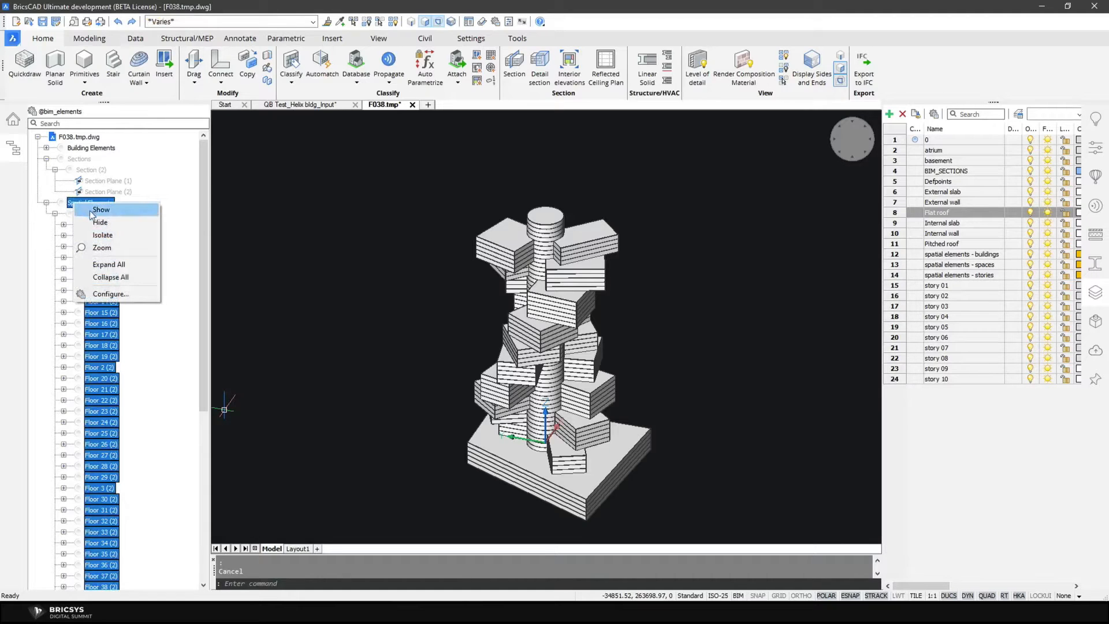
pyautogui.click(93, 210)
pyautogui.press('Escape')
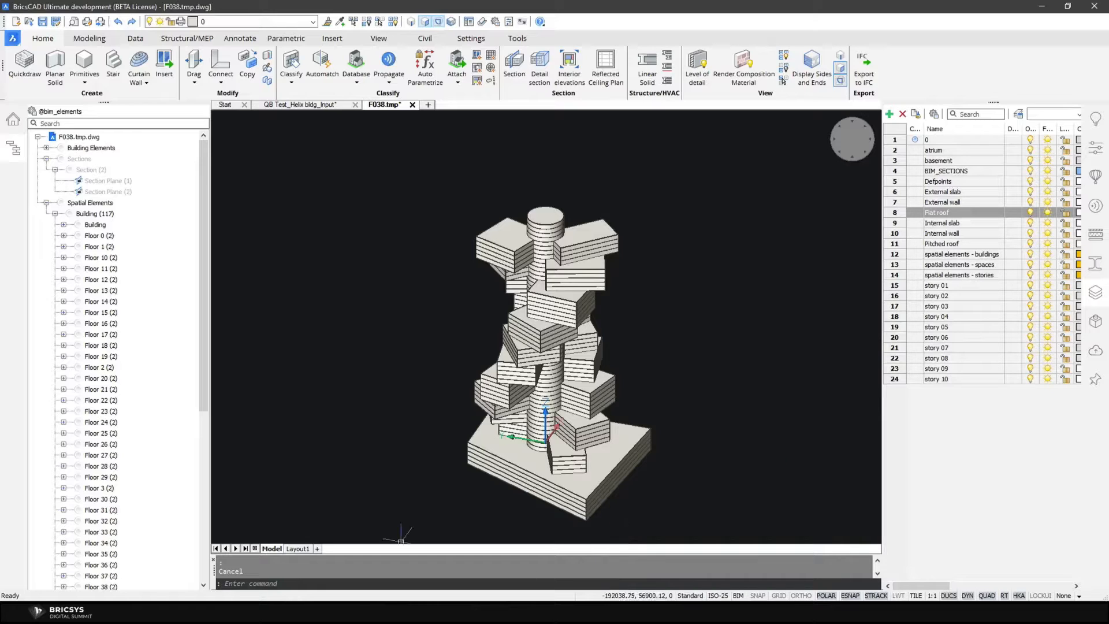
pyautogui.hotkey('alt', 'Tab')
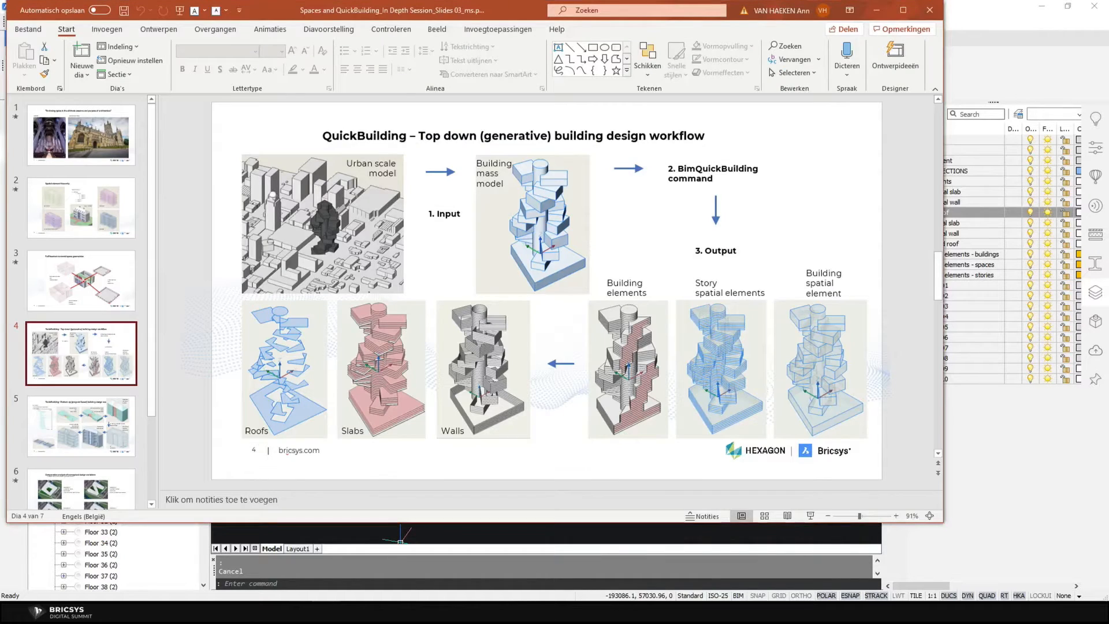
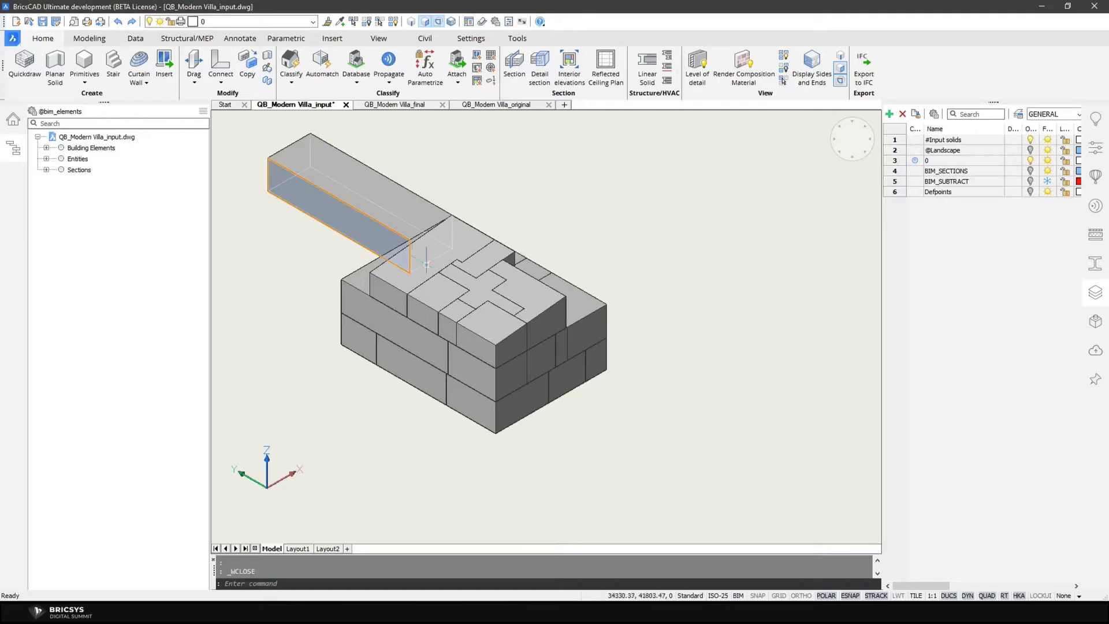
# Inspect two individual room solids on the villa's top floor by selecting them, and clear the selection
pyautogui.scroll(5, 474, 268)
pyautogui.click(525, 417)
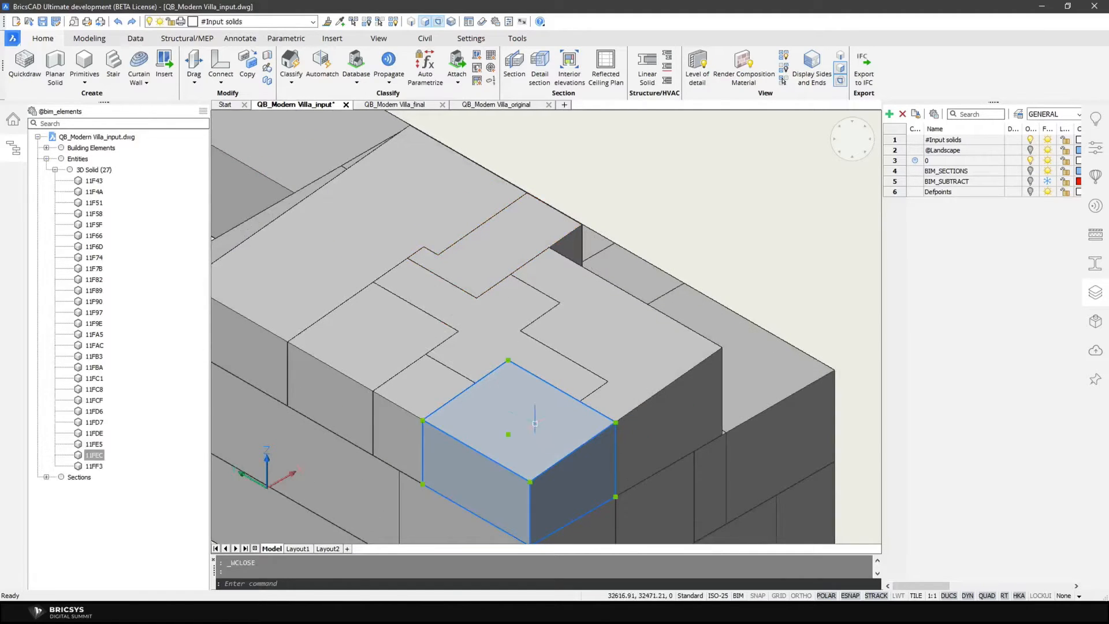
pyautogui.click(441, 398)
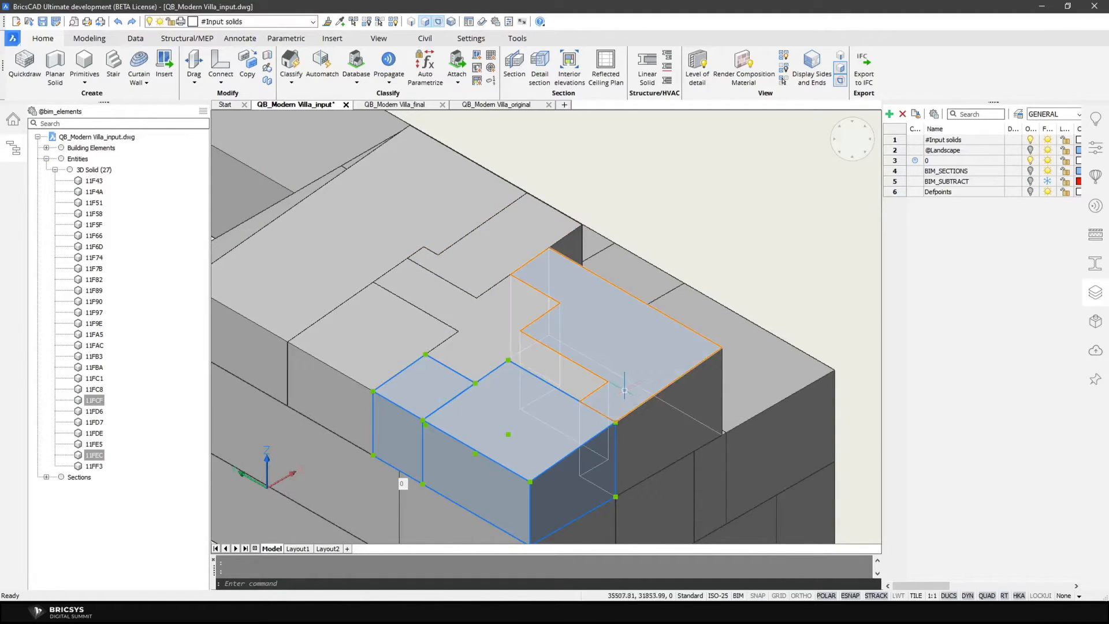
pyautogui.press('Escape')
pyautogui.scroll(-5, 626, 390)
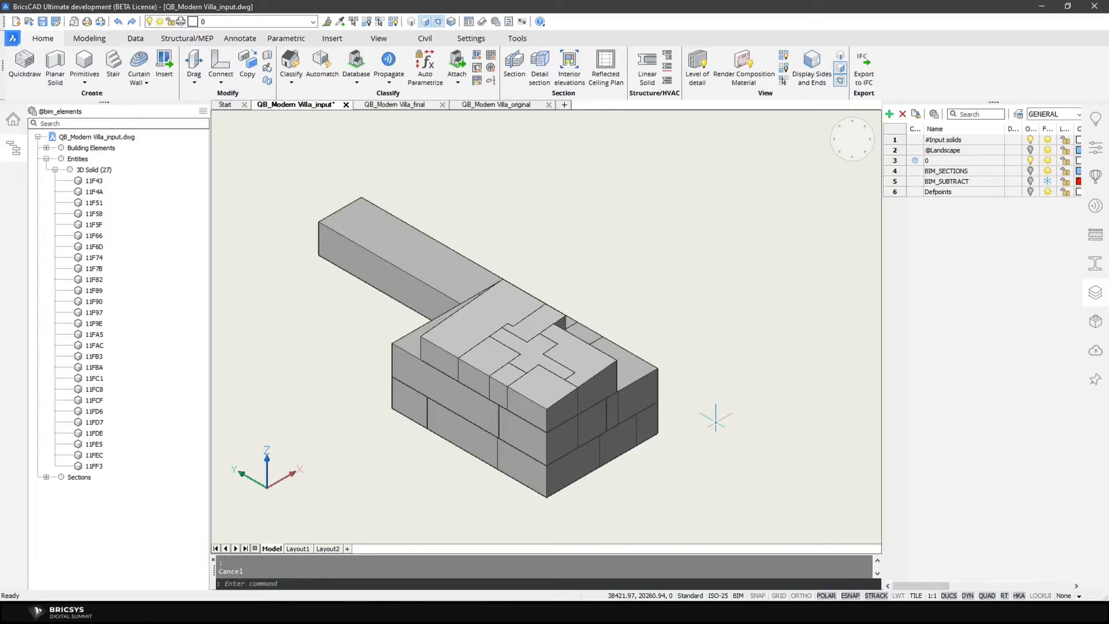
# Run BIMQUICKBUILDING on all solids of the villa, treating the selected solids as spaces
pyautogui.click(532, 582)
pyautogui.write('bimq')
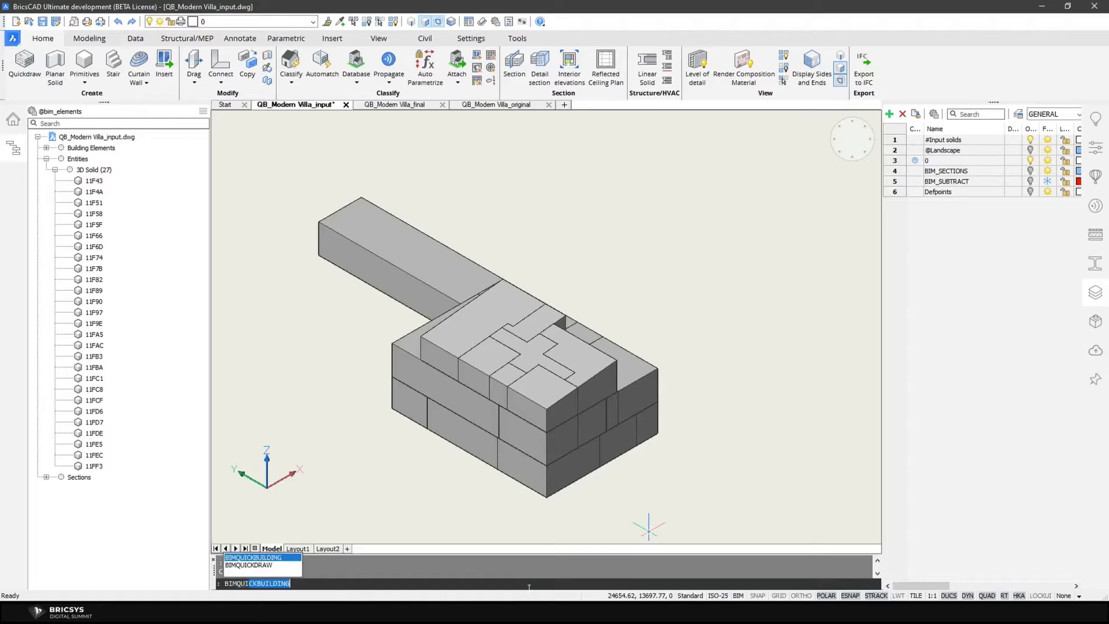
pyautogui.press('Return')
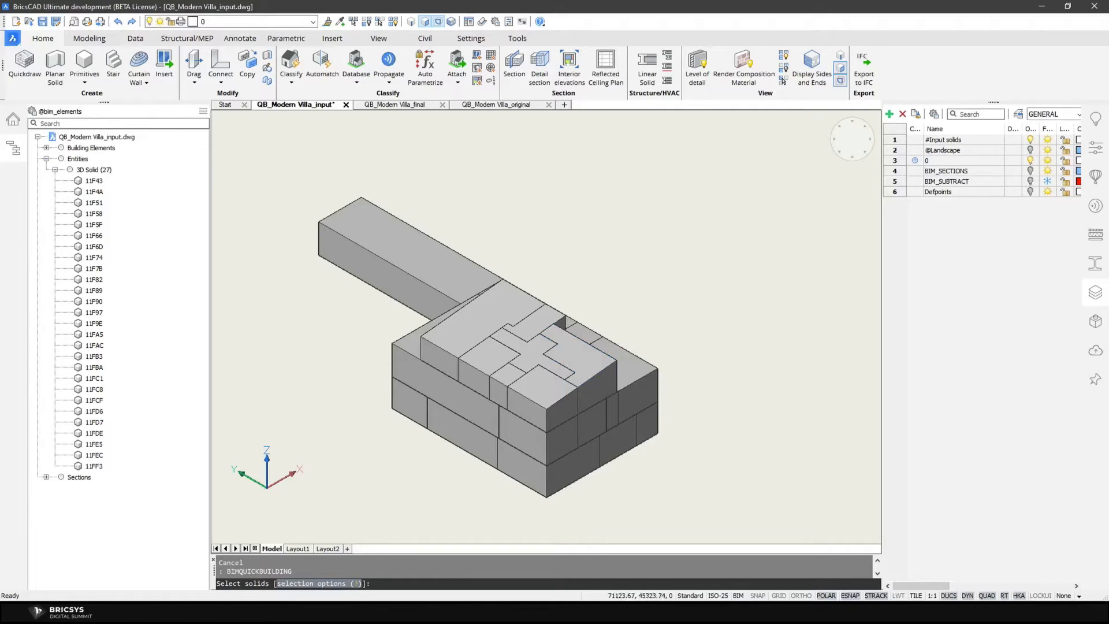
pyautogui.click(753, 149)
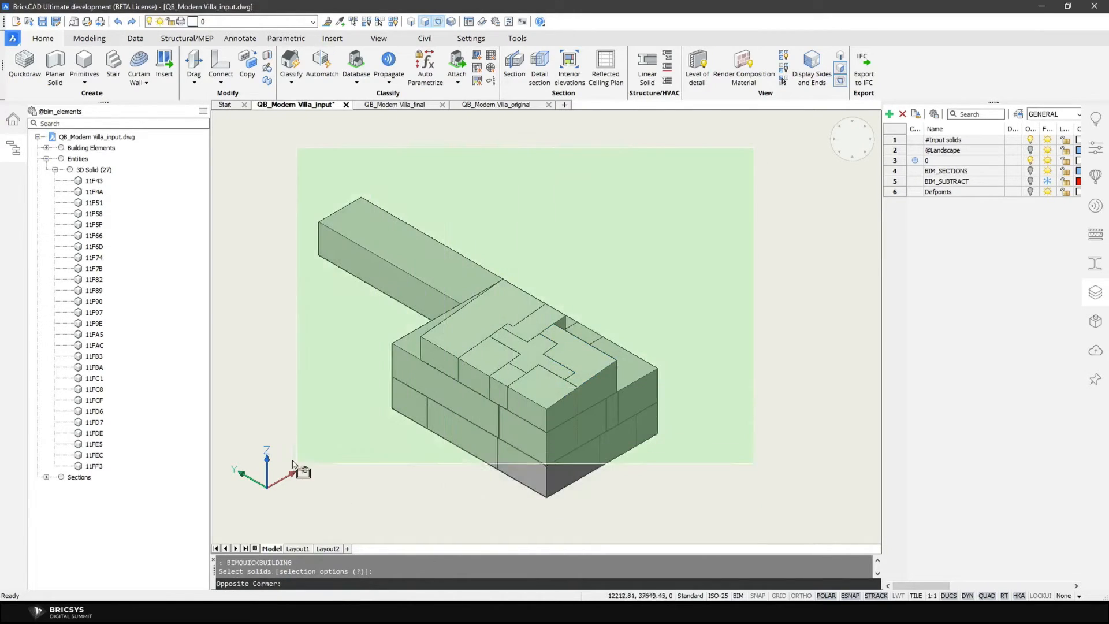
pyautogui.click(308, 508)
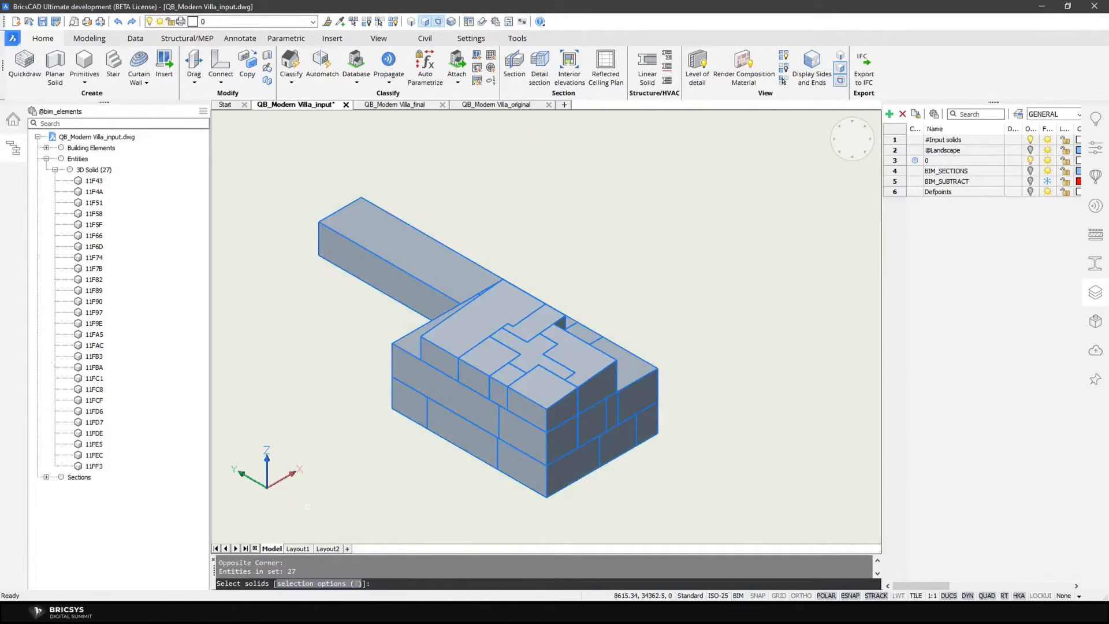
pyautogui.press('Return')
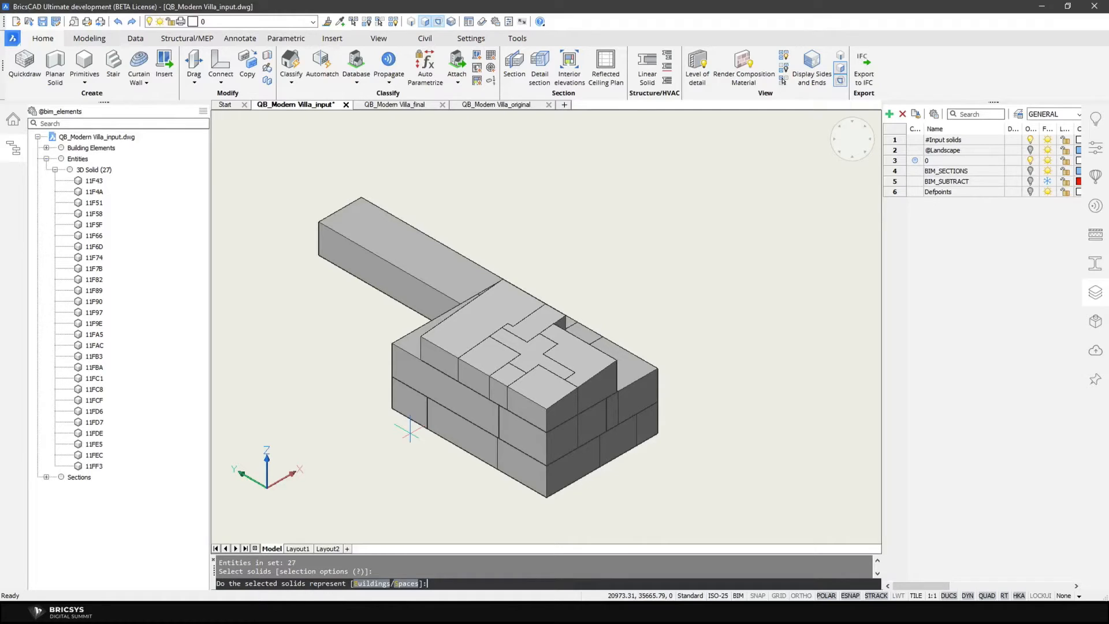
pyautogui.press('Return')
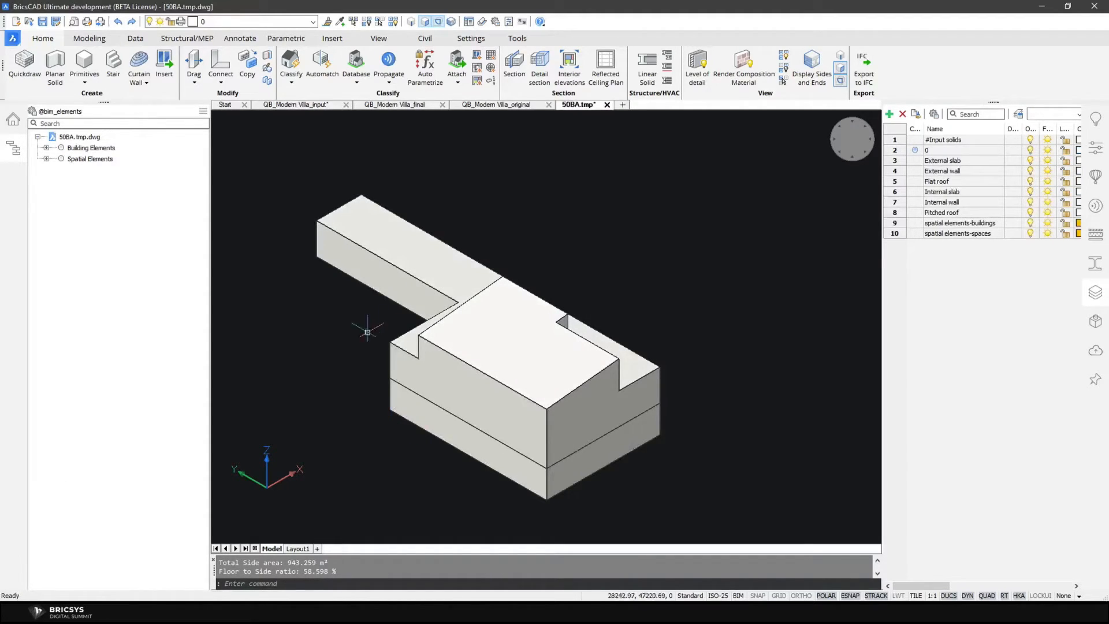
# Compare the QB_Modern Villa_input drawing with the generated building, and hide all building elements of the generated one
pyautogui.click(321, 106)
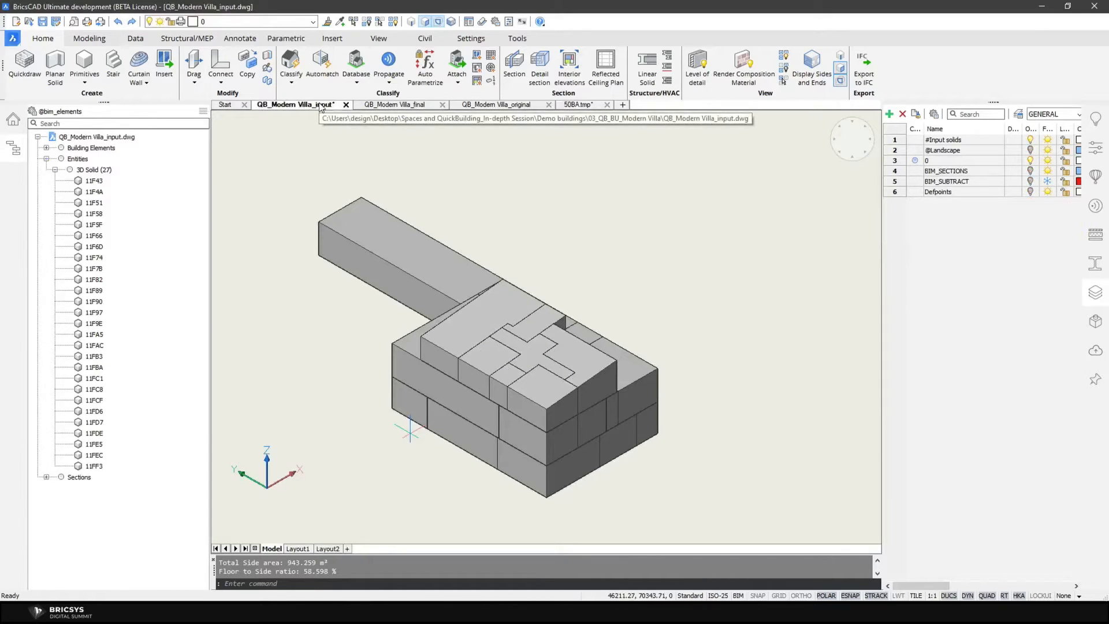
pyautogui.click(578, 105)
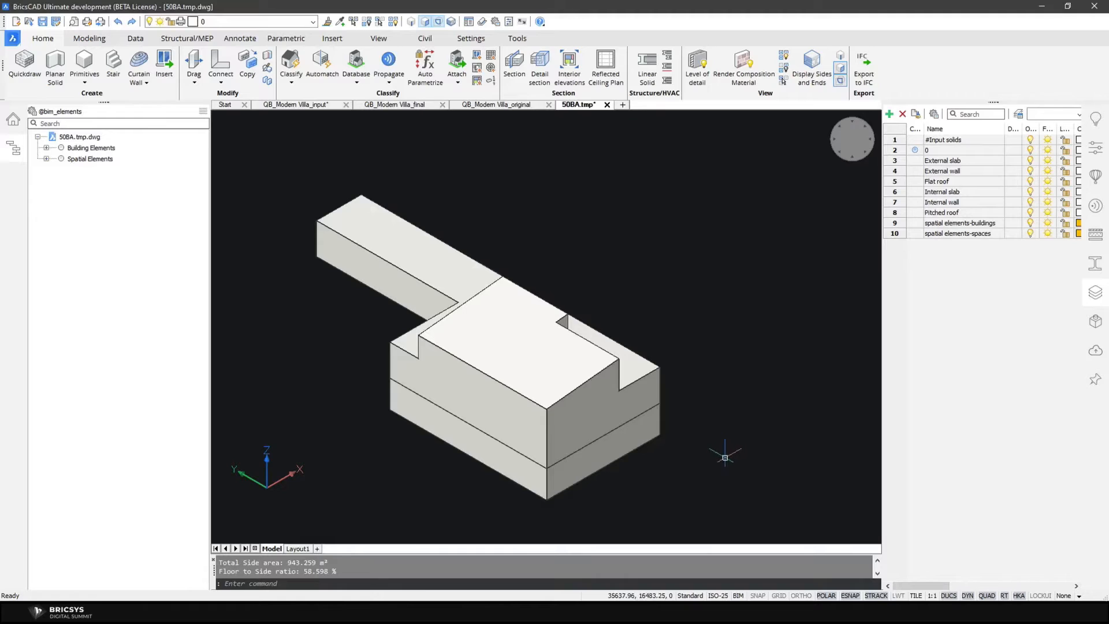
pyautogui.click(74, 159)
pyautogui.click(83, 149)
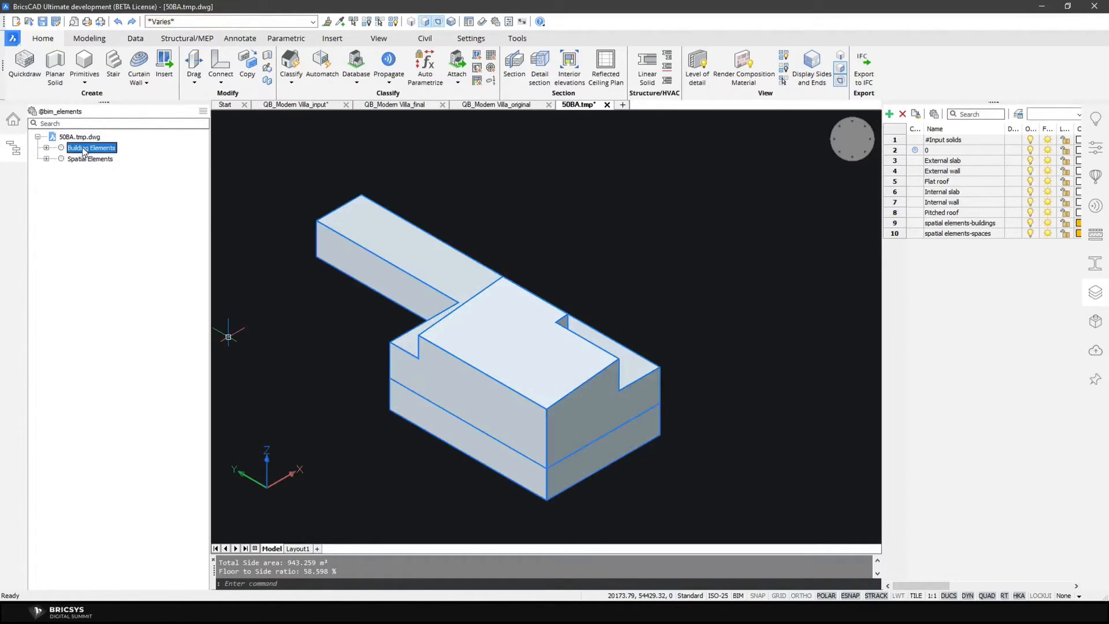
pyautogui.rightClick(84, 149)
pyautogui.click(103, 167)
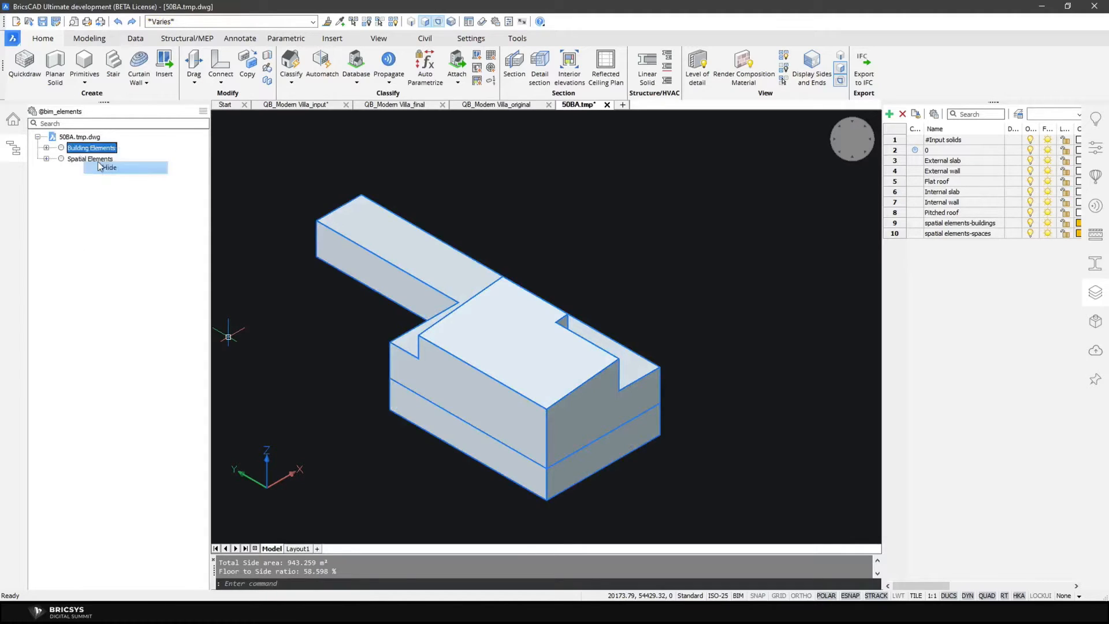
# Expand the spatial elements down to the building's contents and hide the spaces grouped under <Story: None>
pyautogui.click(46, 159)
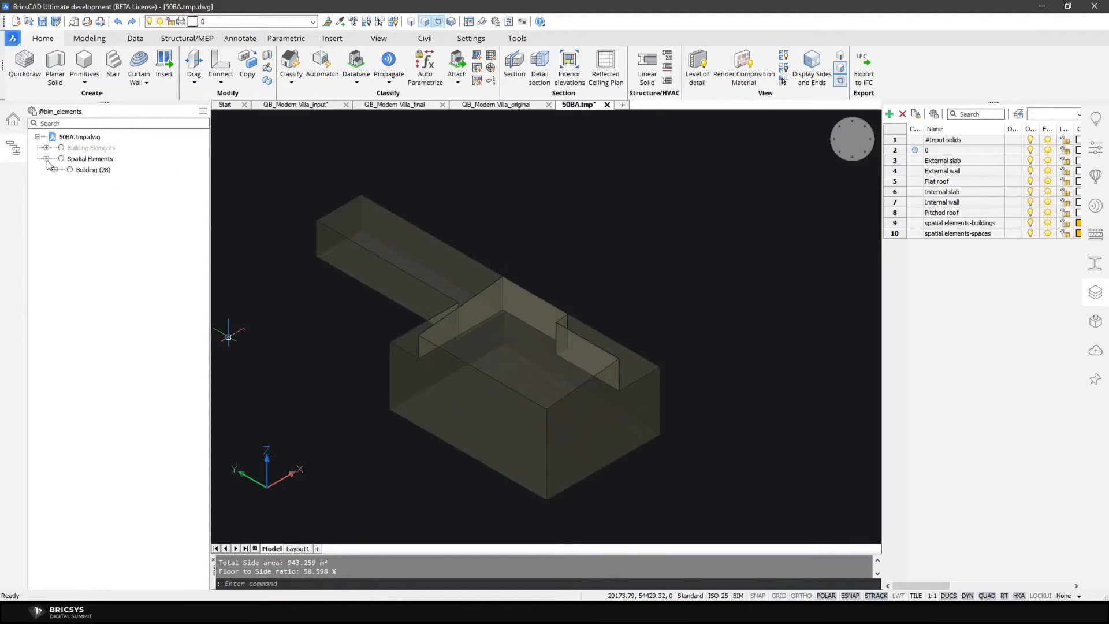
pyautogui.click(55, 169)
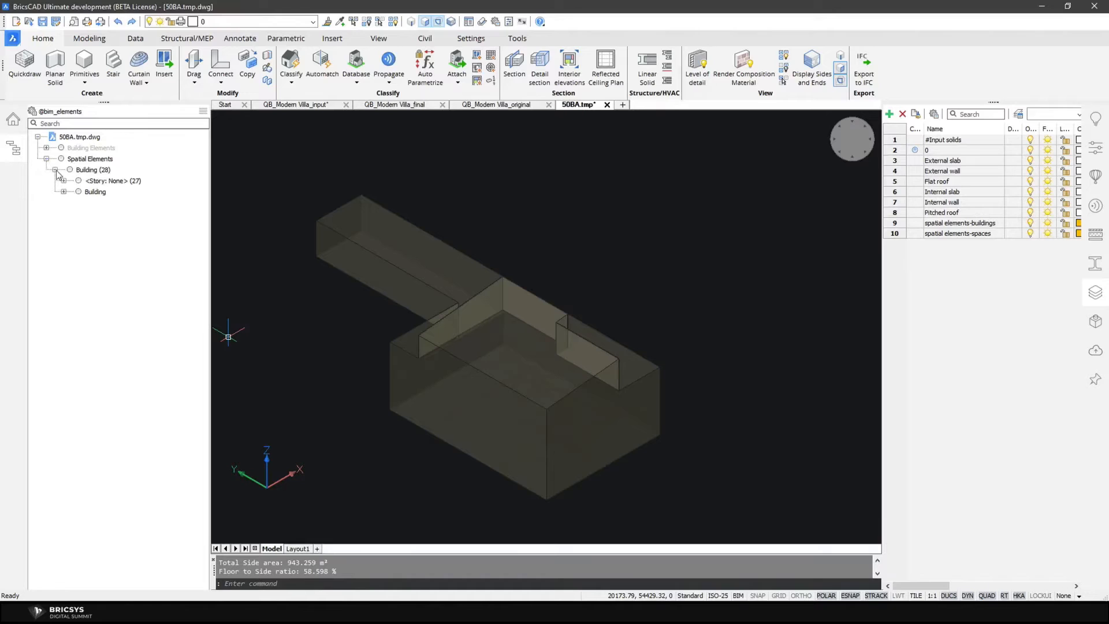
pyautogui.rightClick(87, 181)
pyautogui.click(102, 199)
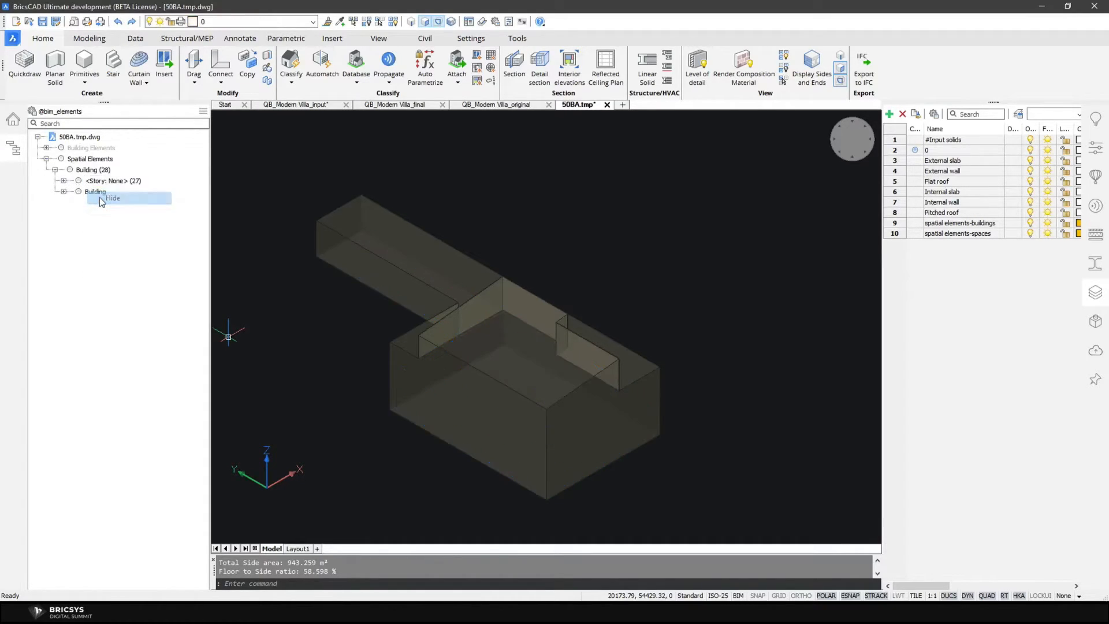
# Select the overall building solid, examine its BIM type in its properties, and view the solid from another side
pyautogui.click(617, 421)
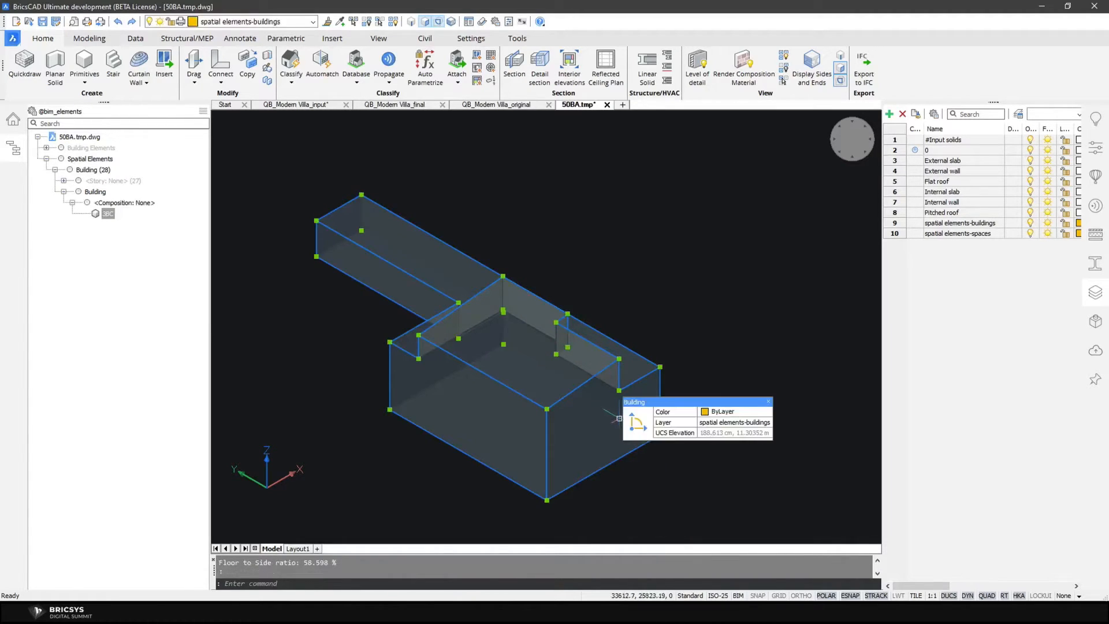
pyautogui.click(1096, 147)
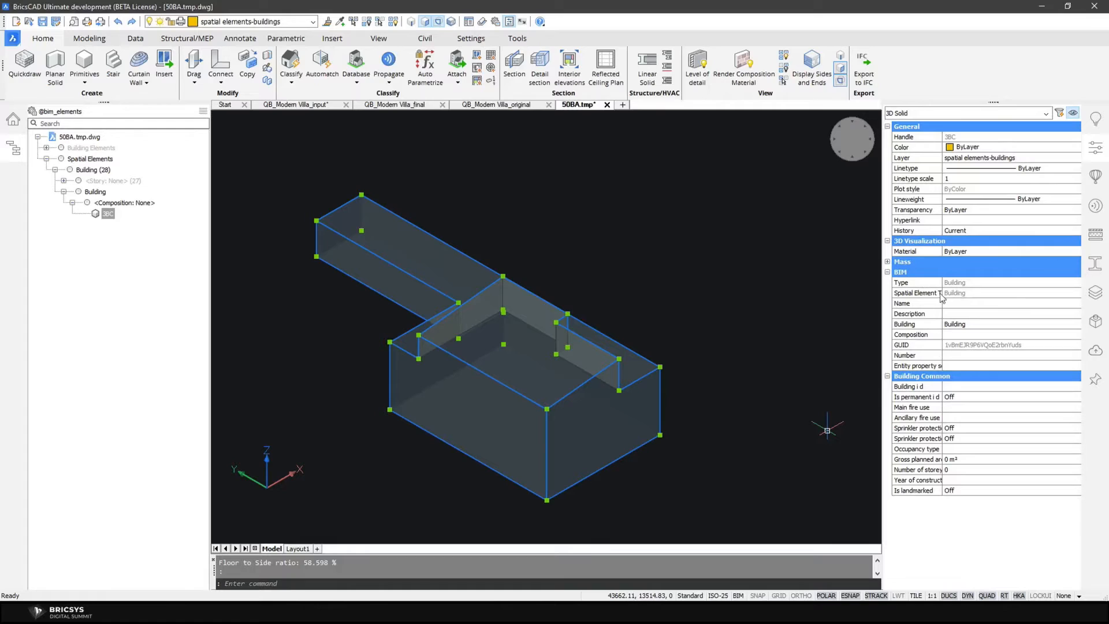
pyautogui.click(954, 283)
pyautogui.press('Escape')
pyautogui.keyDown('shift'); pyautogui.moveTo(703, 347); pyautogui.dragTo(485, 327, button='middle'); pyautogui.keyUp('shift')
pyautogui.scroll(2, 688, 193)
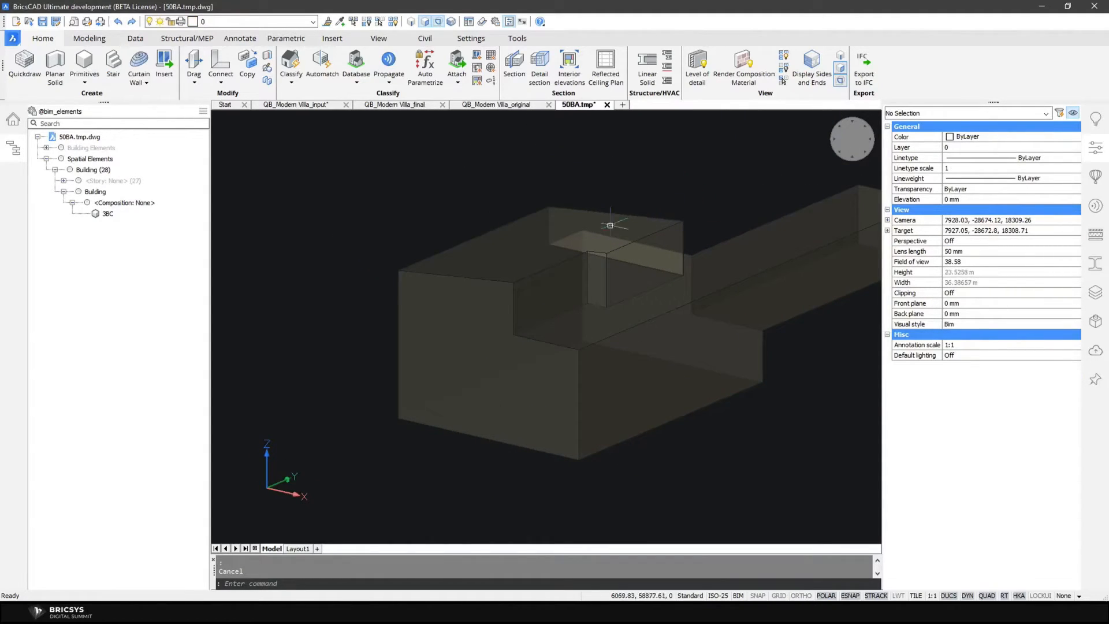
pyautogui.scroll(-2, 518, 249)
pyautogui.scroll(1, 657, 211)
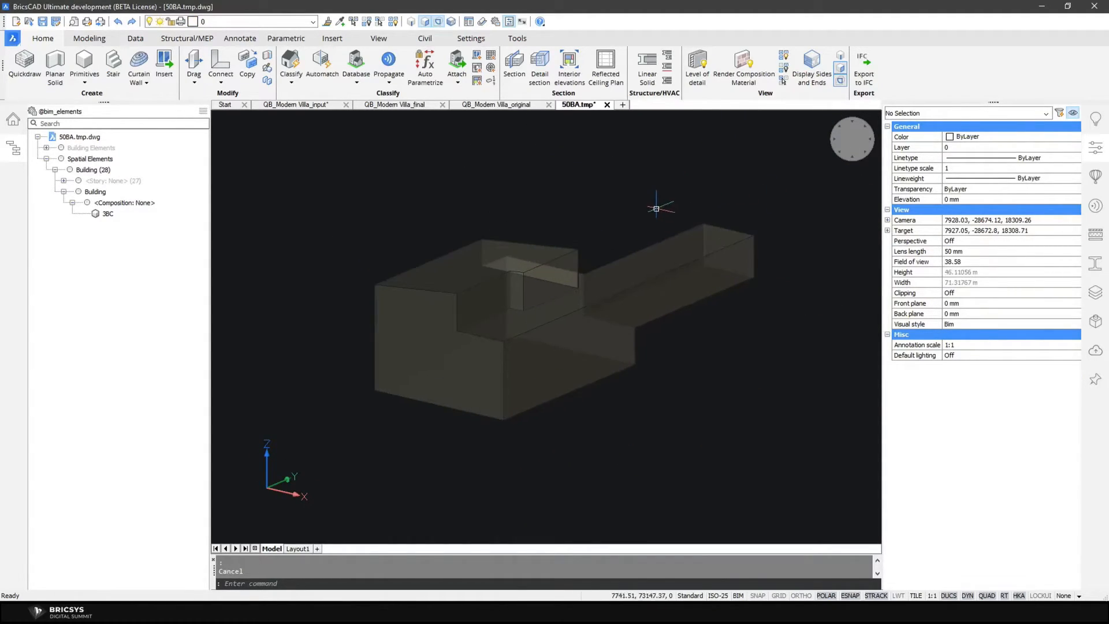
pyautogui.scroll(2, 640, 233)
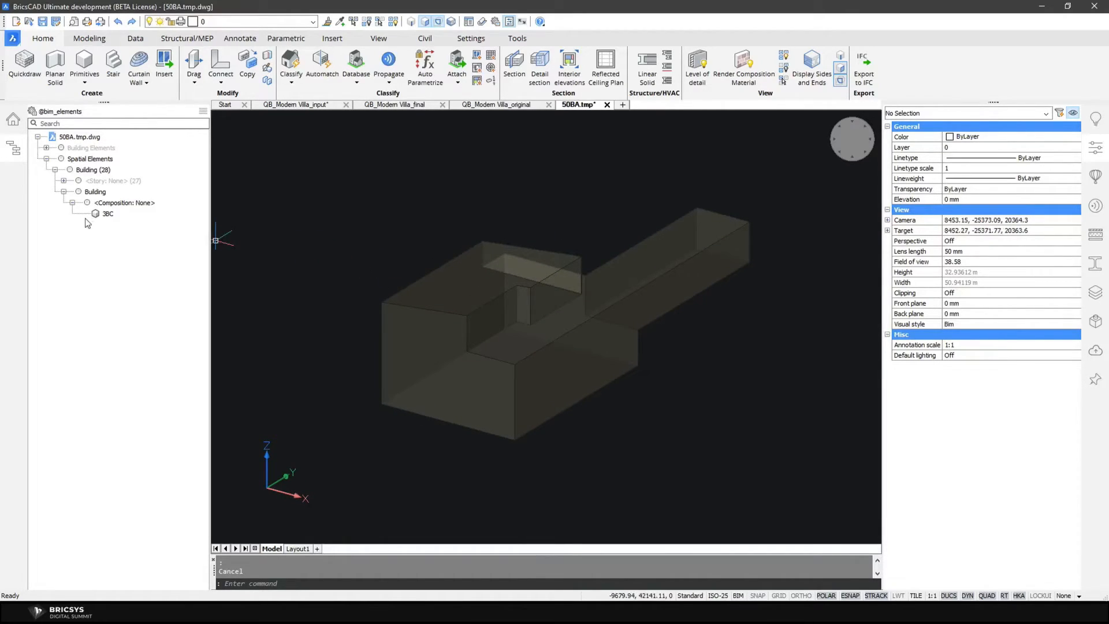
# Show the spaces grouped under <Story: None> again and clear the selection
pyautogui.click(103, 182)
pyautogui.rightClick(102, 180)
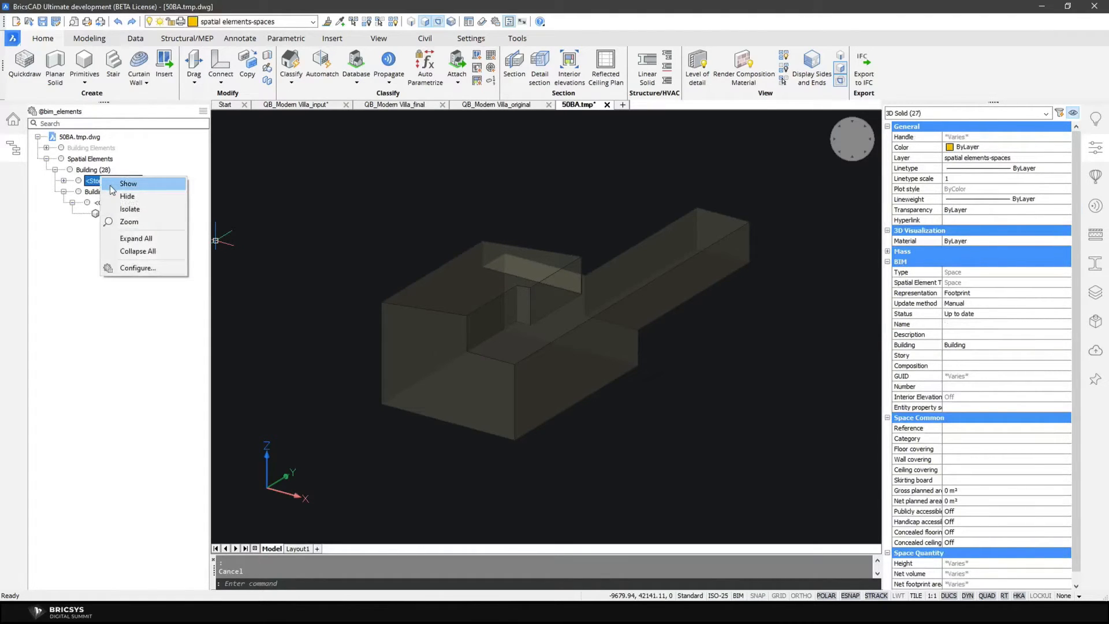
pyautogui.click(128, 194)
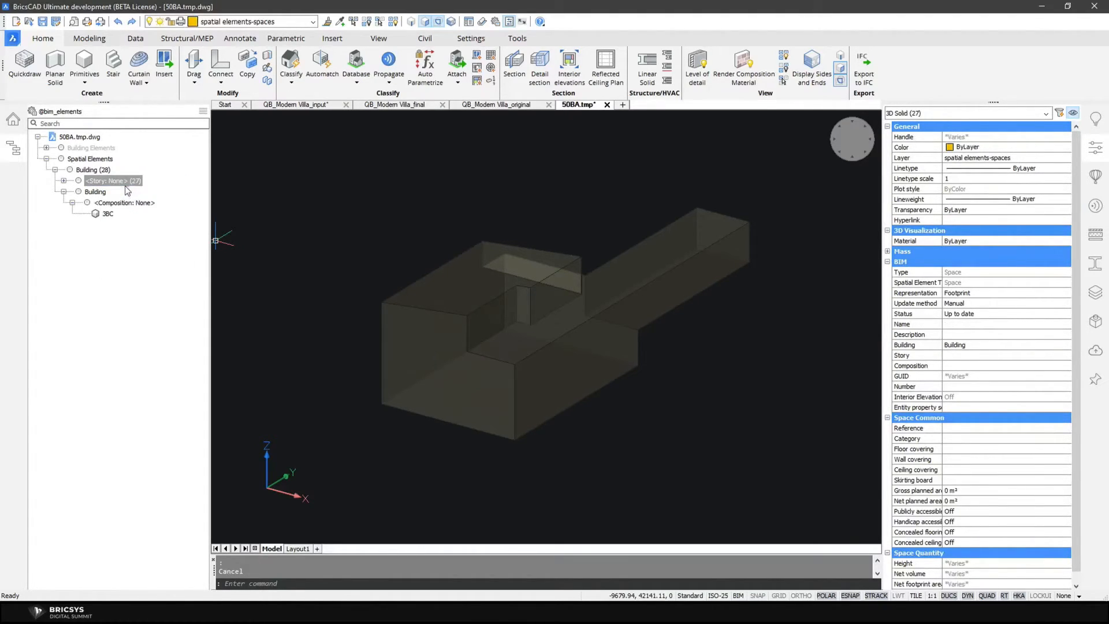
pyautogui.rightClick(118, 184)
pyautogui.press('Escape')
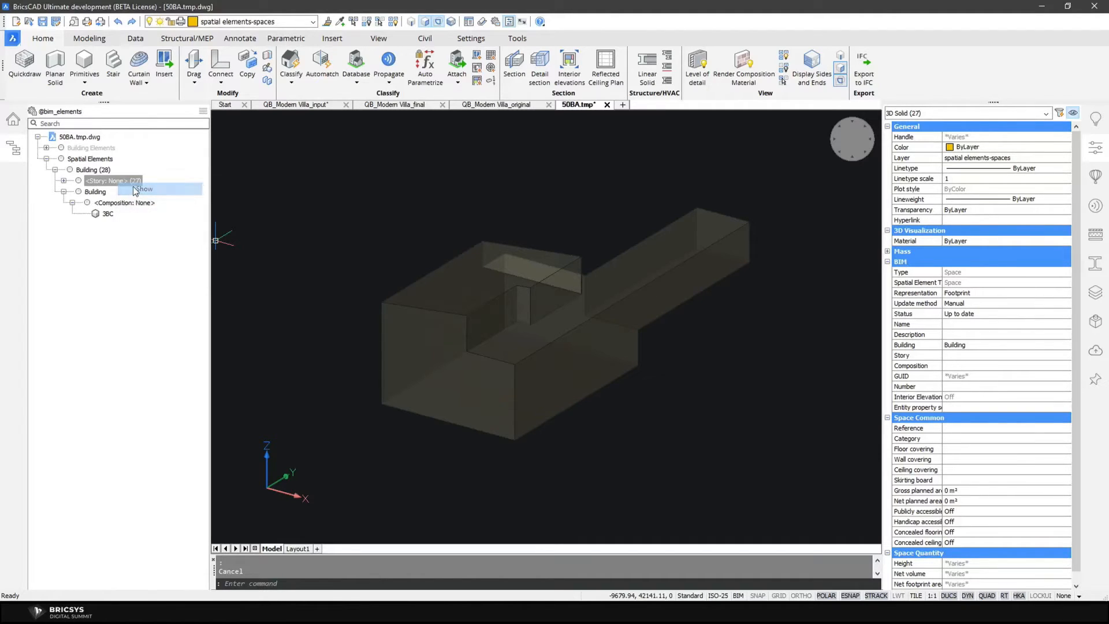
pyautogui.press('Escape')
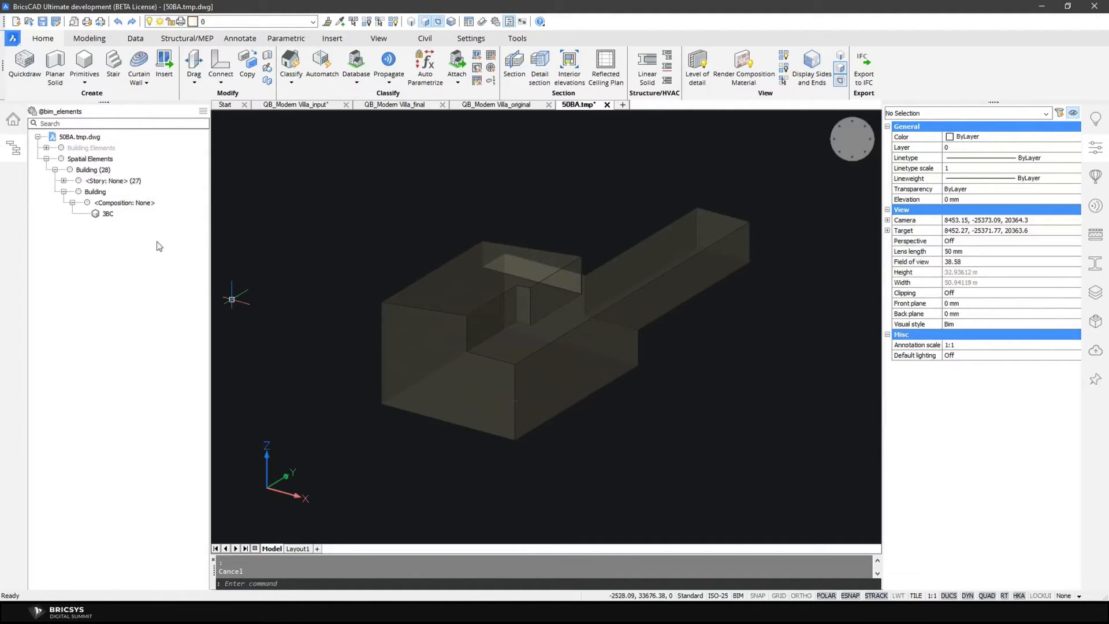
# Select all spaces of the building, change their representation to Solid, and review them inside the building volume
pyautogui.click(64, 180)
pyautogui.click(107, 192)
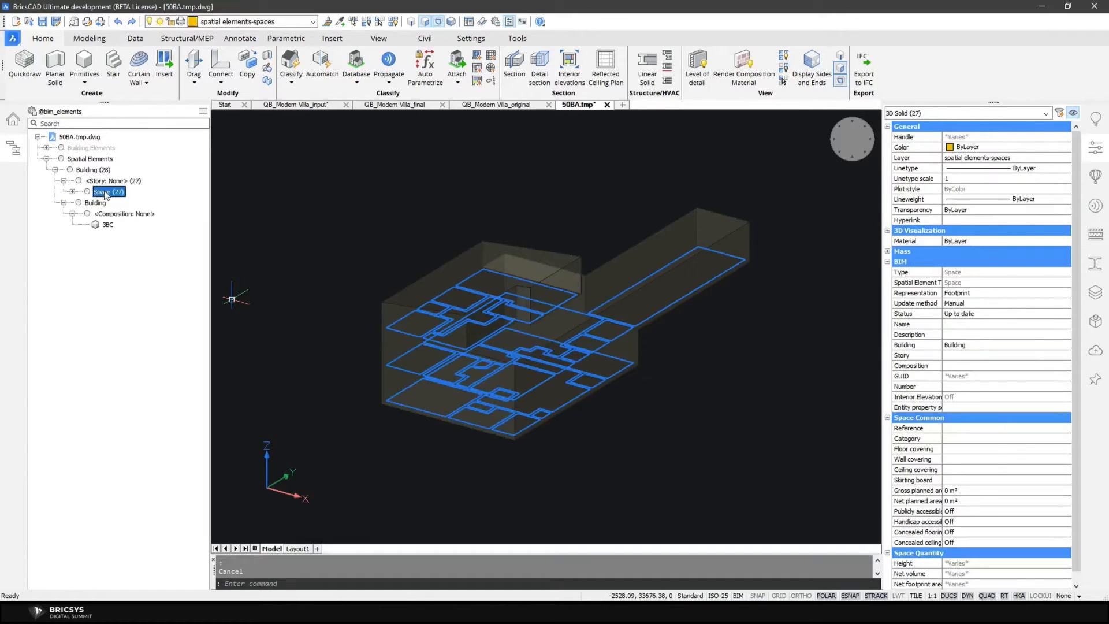
pyautogui.keyDown('shift'); pyautogui.moveTo(603, 473); pyautogui.dragTo(787, 487, button='middle'); pyautogui.keyUp('shift')
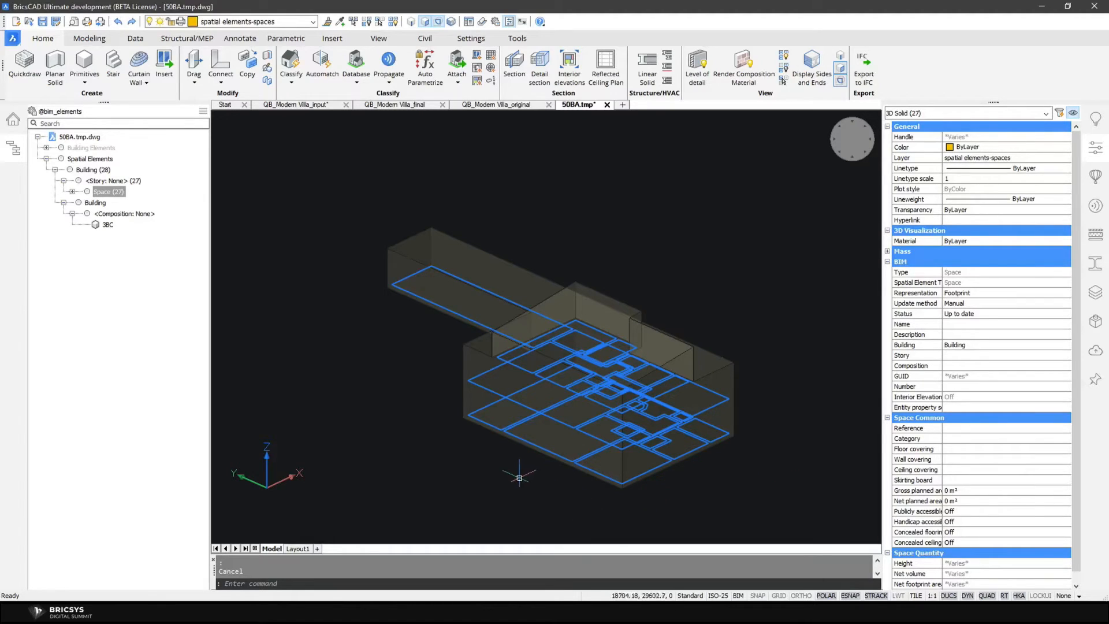
pyautogui.scroll(3, 519, 478)
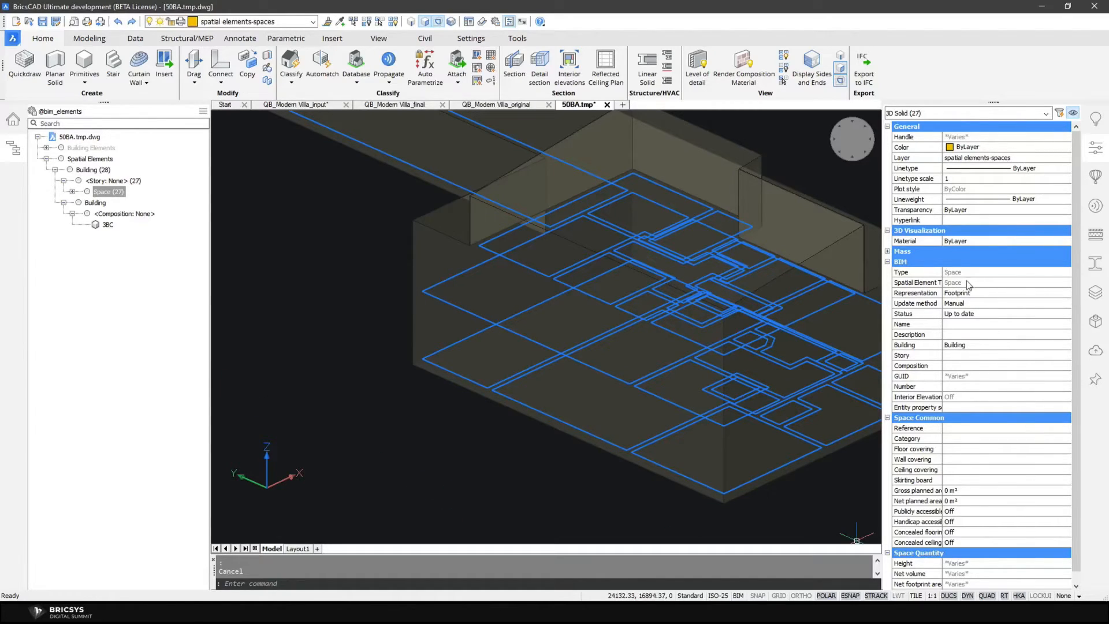
pyautogui.click(972, 295)
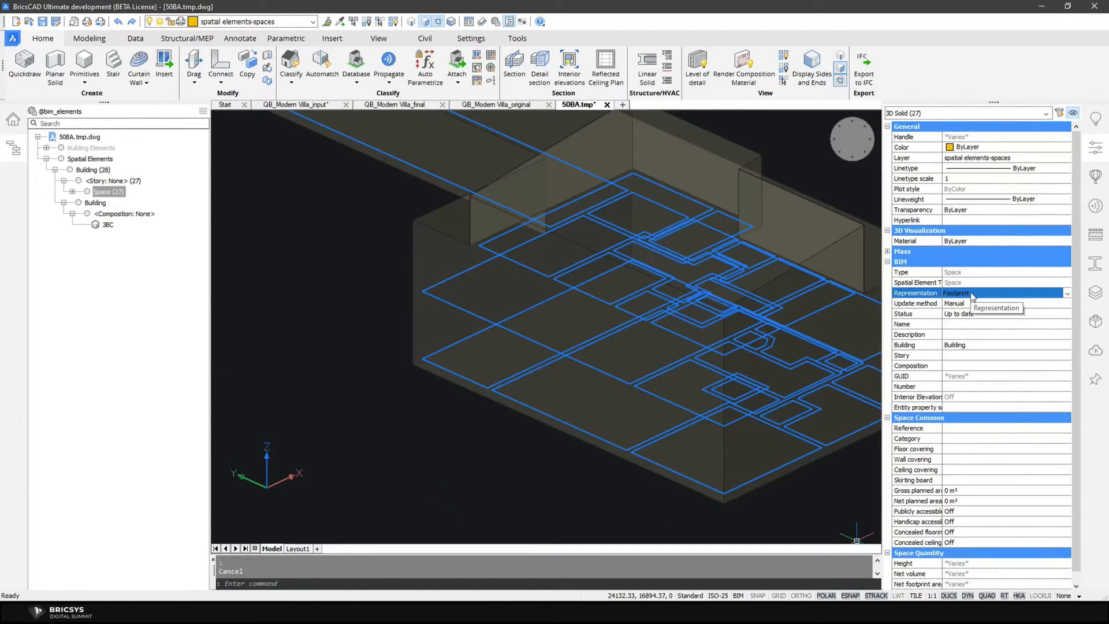
pyautogui.click(1067, 294)
pyautogui.click(949, 315)
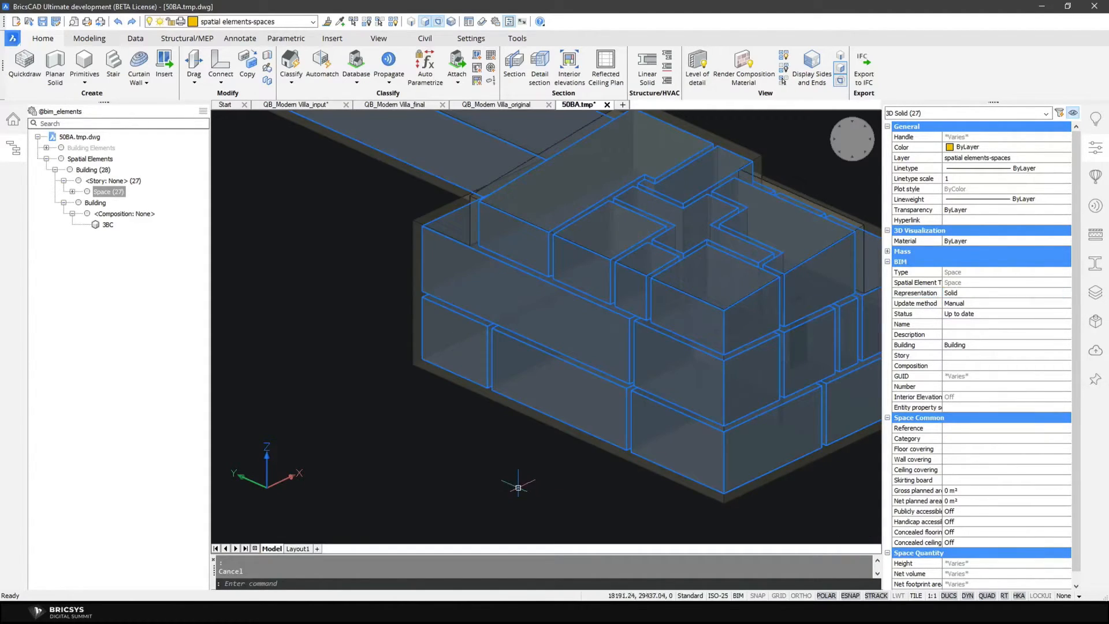
pyautogui.scroll(-4, 508, 470)
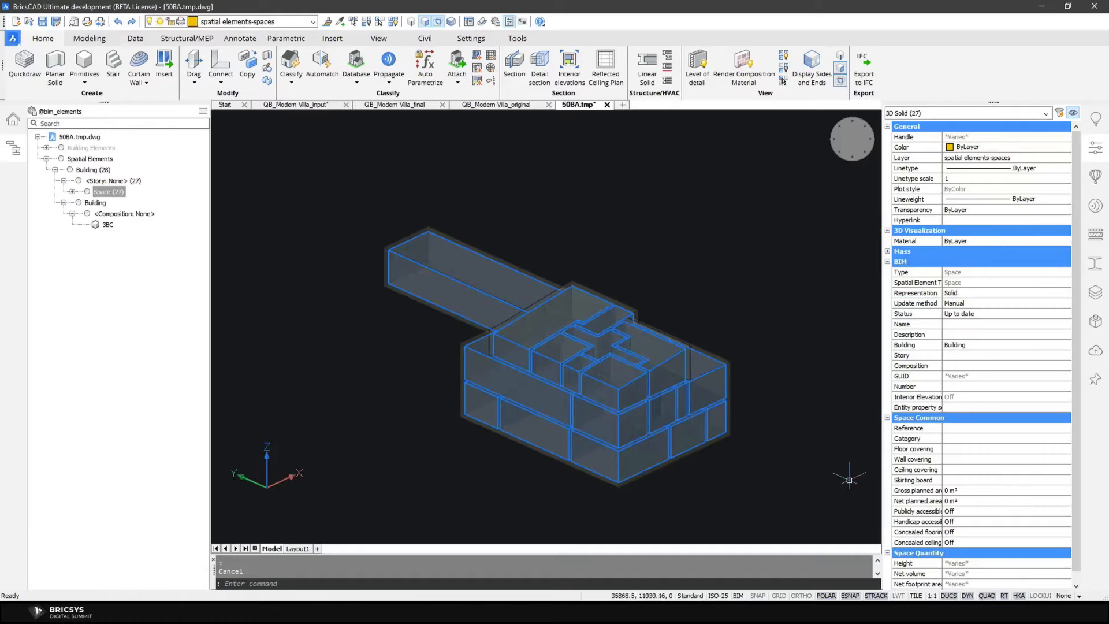
pyautogui.keyDown('shift'); pyautogui.moveTo(834, 456); pyautogui.dragTo(807, 453, button='middle'); pyautogui.keyUp('shift')
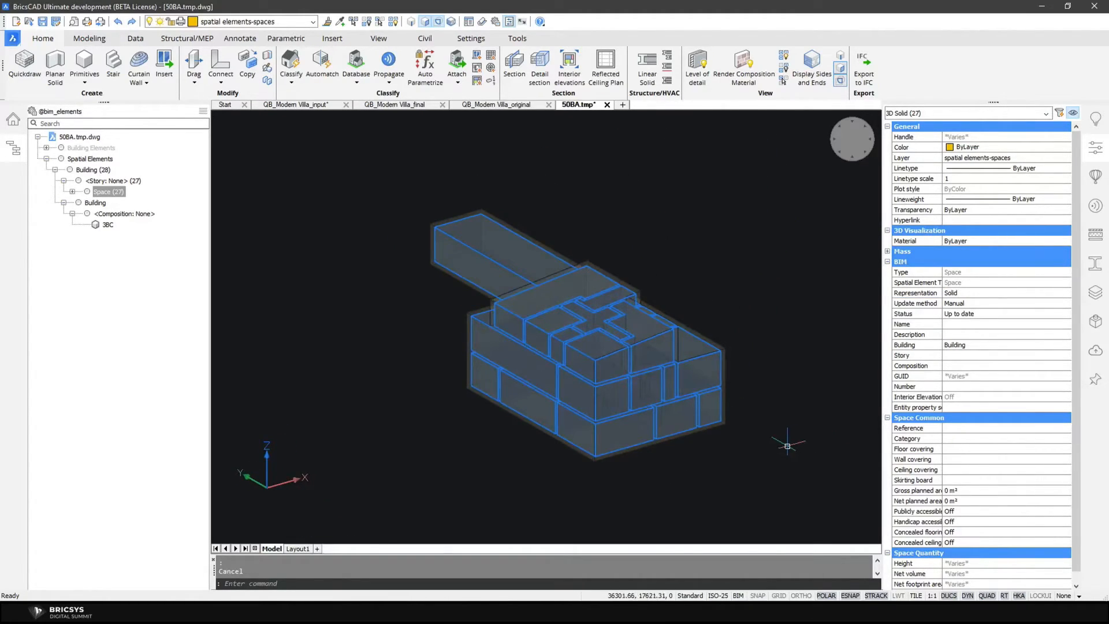
pyautogui.press('Escape')
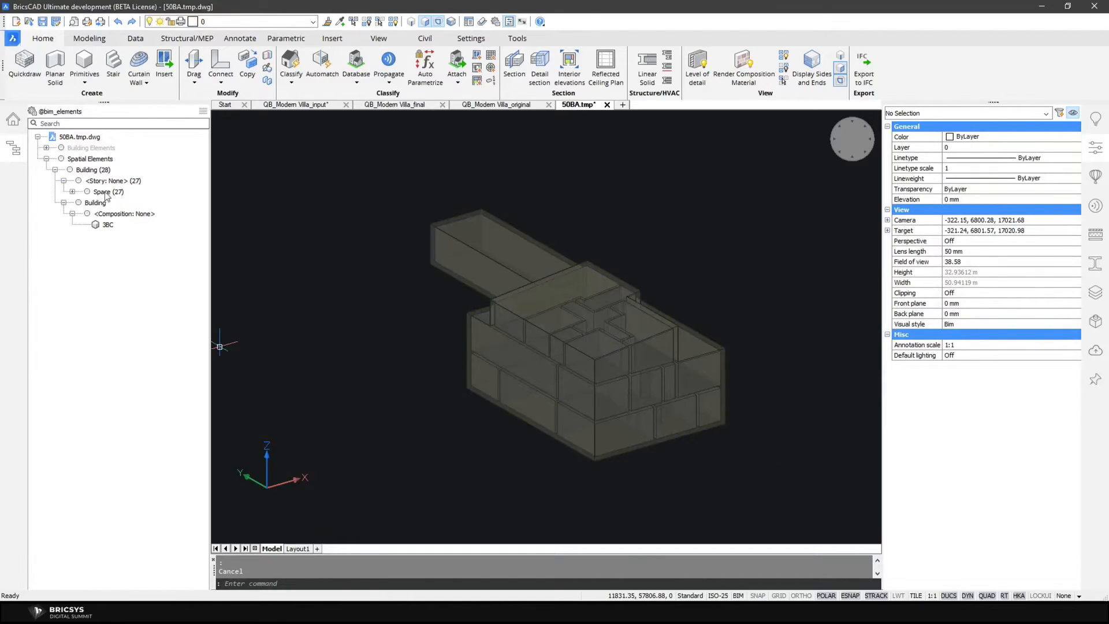
# Hide all spatial elements of the building
pyautogui.click(90, 159)
pyautogui.rightClick(89, 159)
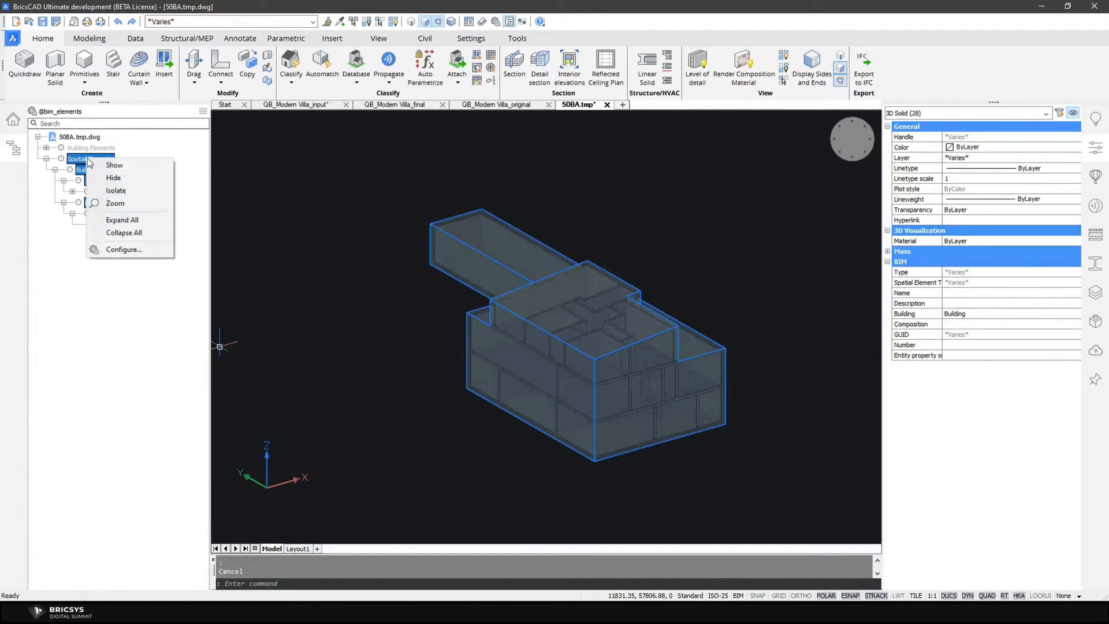
pyautogui.click(111, 179)
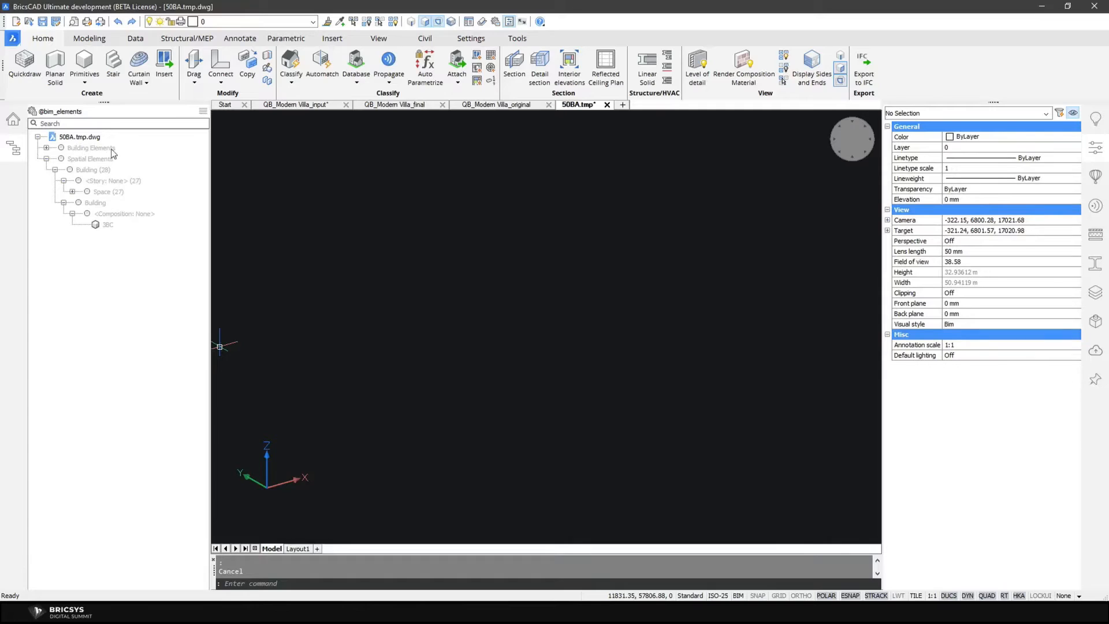
# Show all building elements of the model
pyautogui.click(113, 149)
pyautogui.rightClick(112, 152)
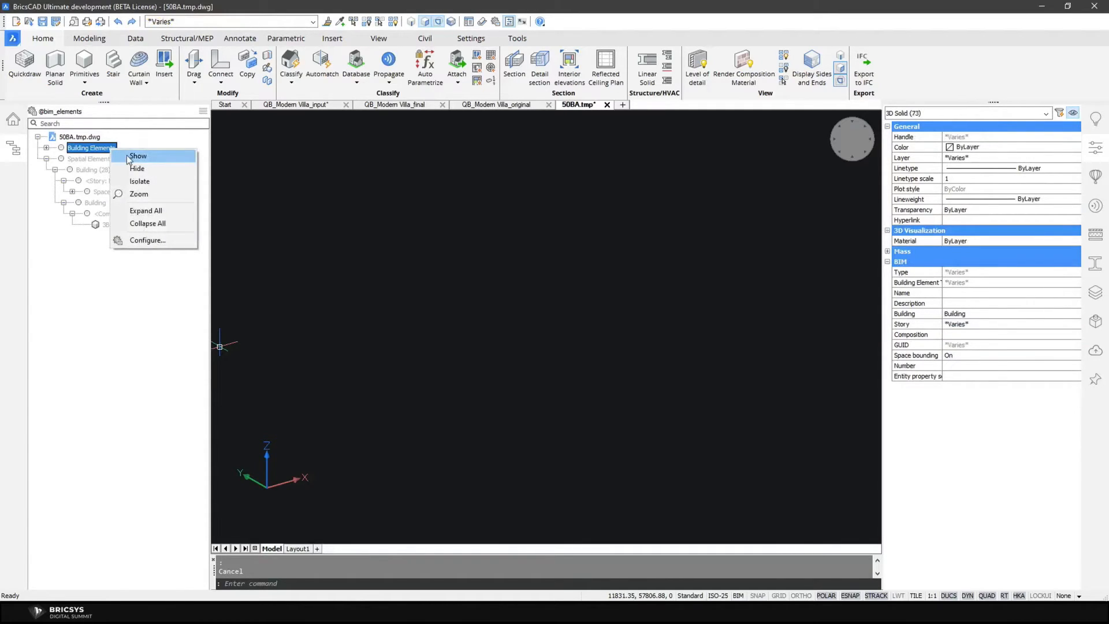
pyautogui.click(137, 156)
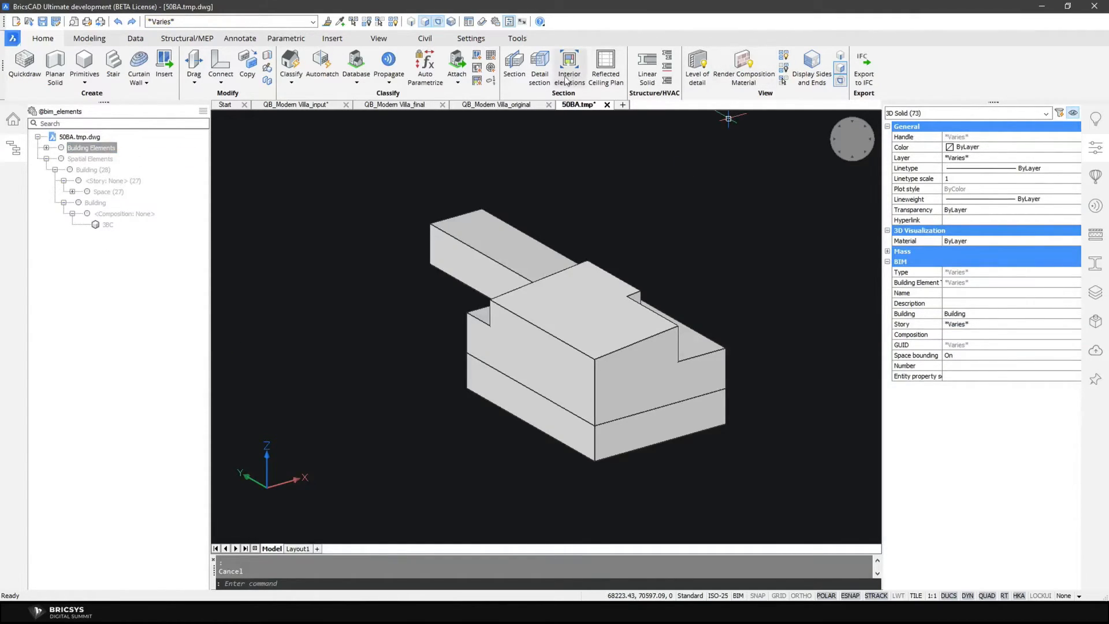
# Place a vertical BIM section parallel to the building's stepped end face and move it inward to cut through the rooms
pyautogui.click(519, 72)
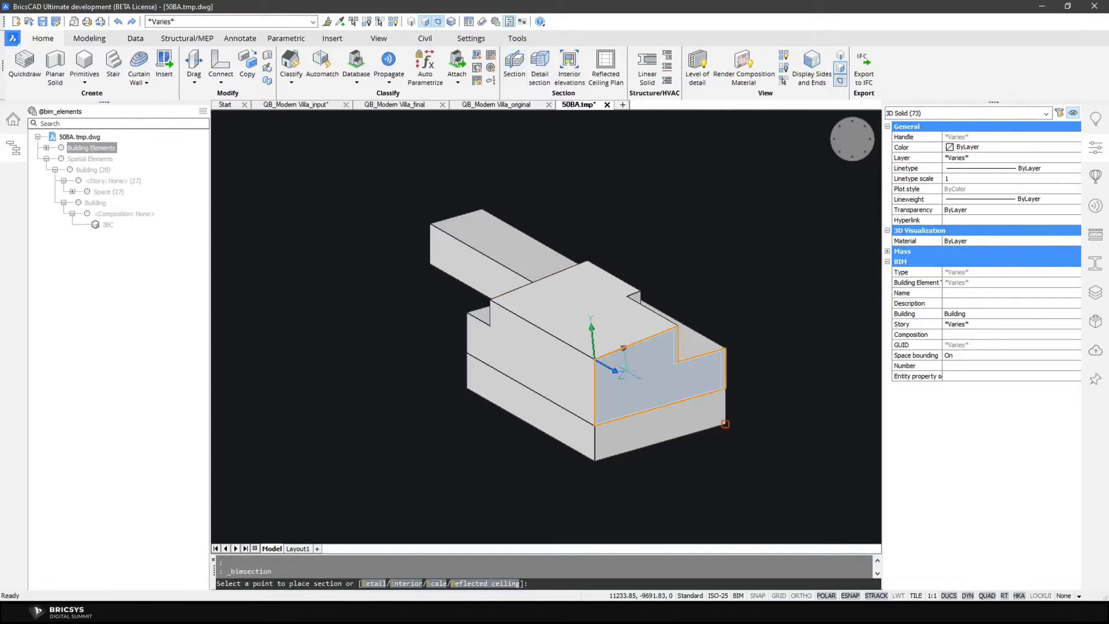
pyautogui.click(648, 400)
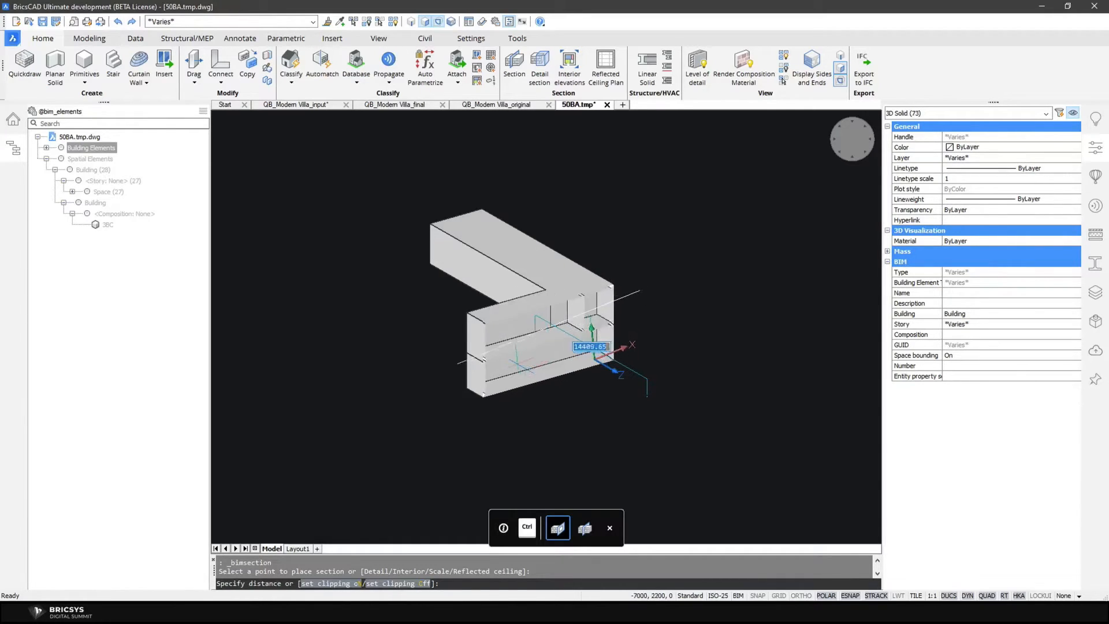
pyautogui.click(598, 354)
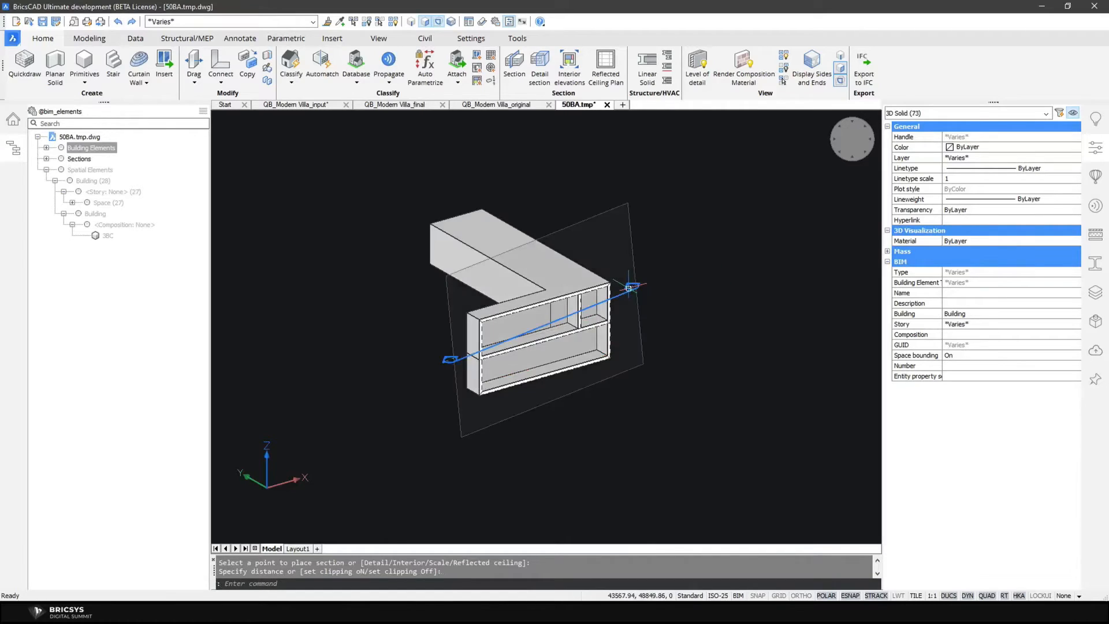
# Turn off the clip display of the vertical section to show the whole building
pyautogui.moveTo(630, 288)
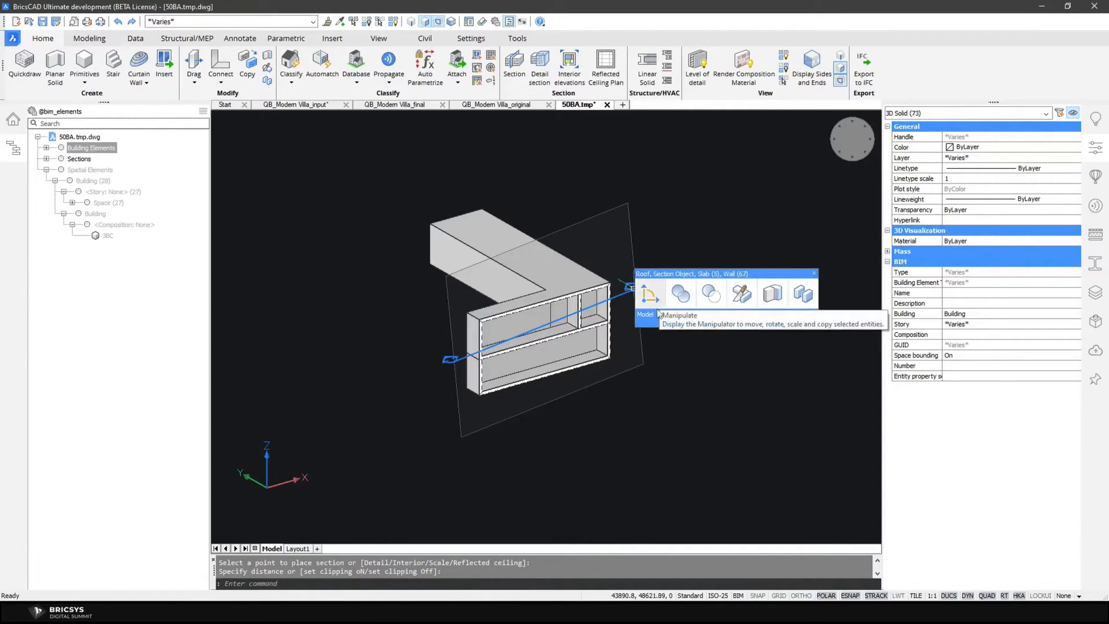
pyautogui.moveTo(651, 321)
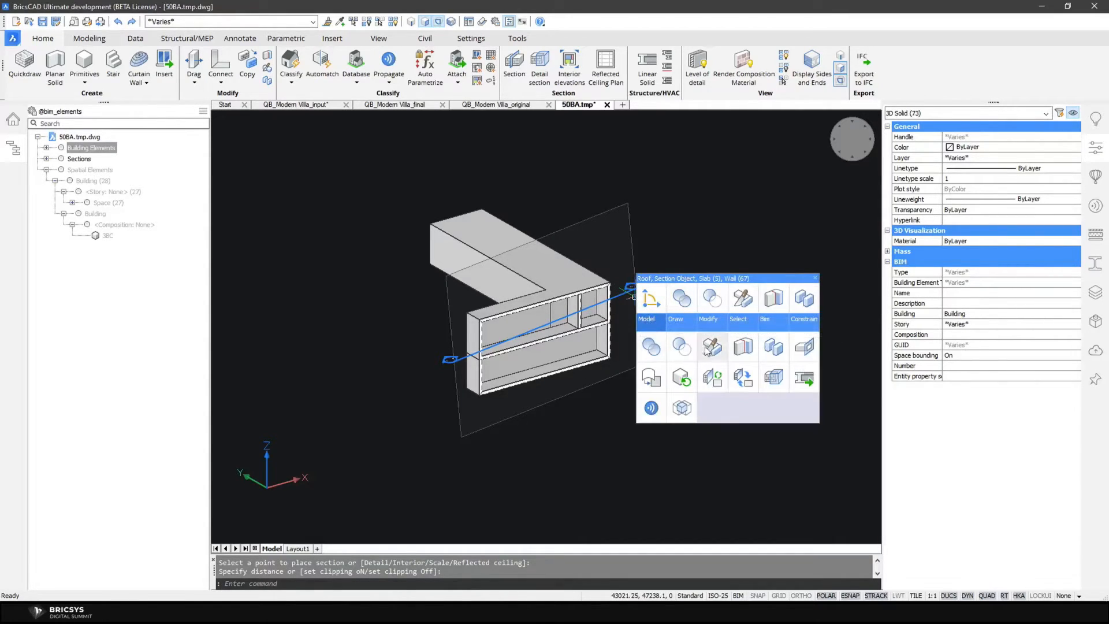
pyautogui.click(804, 347)
pyautogui.moveTo(521, 246)
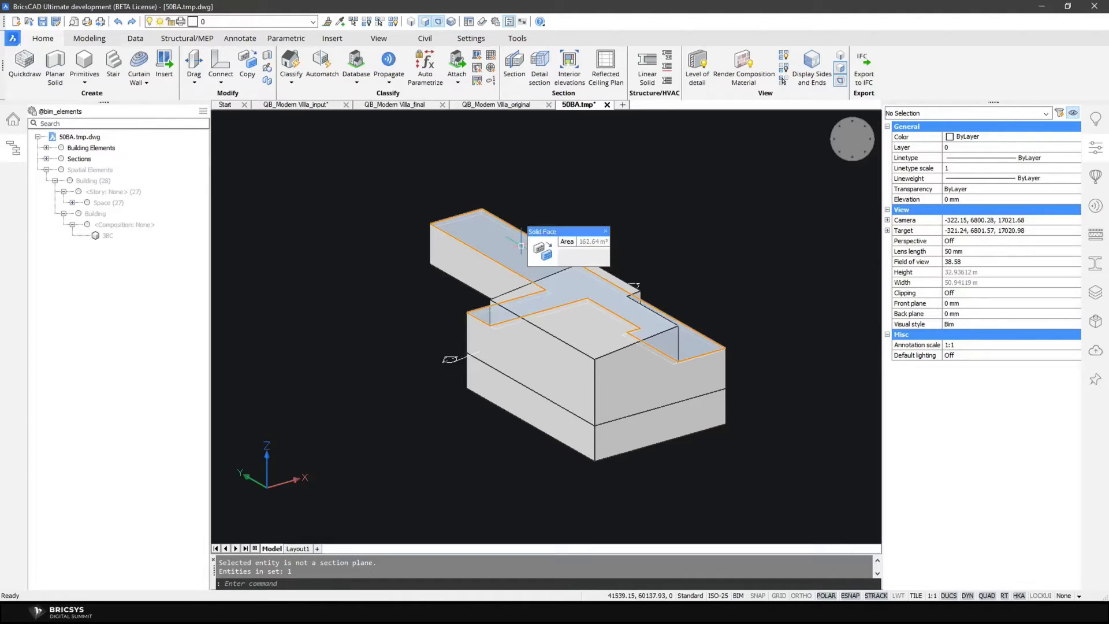
# Place a horizontal BIM section on the lower flat roof face and move it down to cut through the upper walls
pyautogui.click(514, 63)
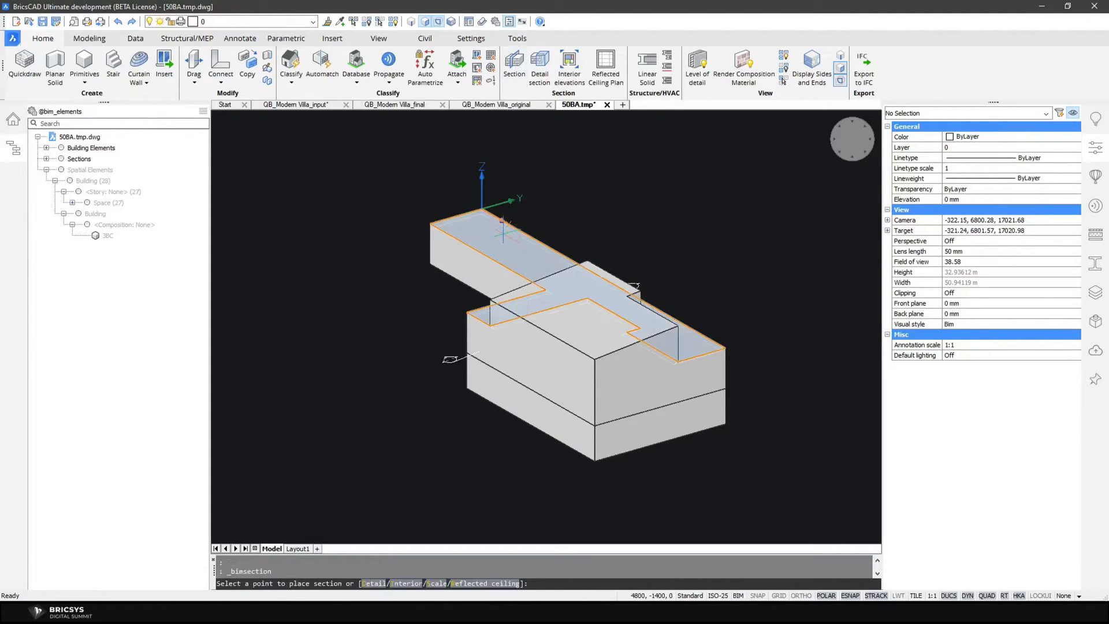
pyautogui.click(502, 231)
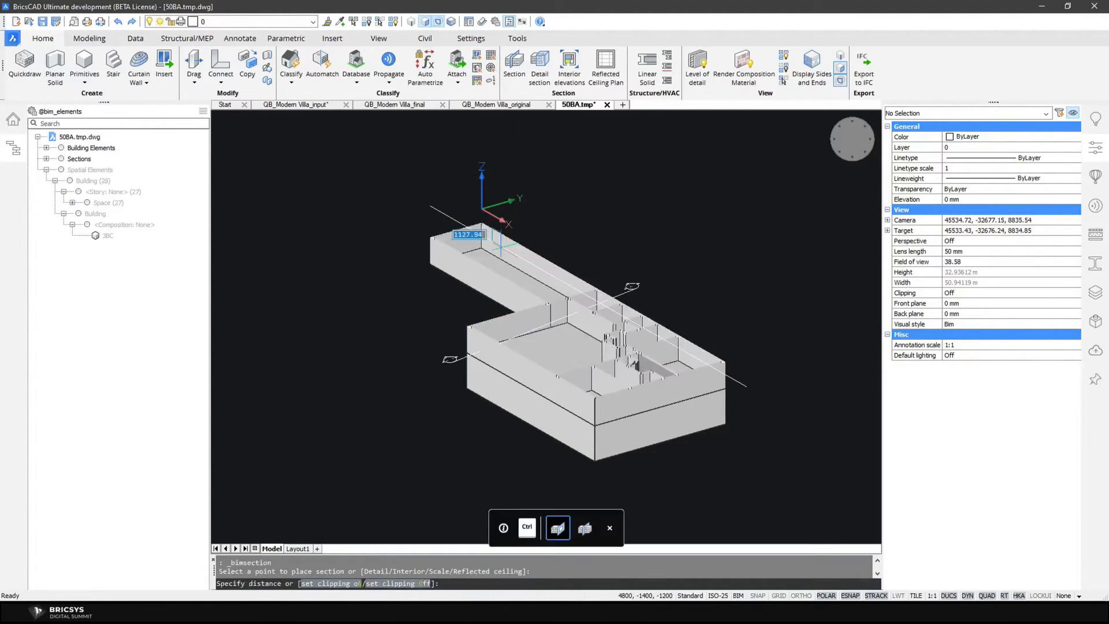
pyautogui.click(502, 250)
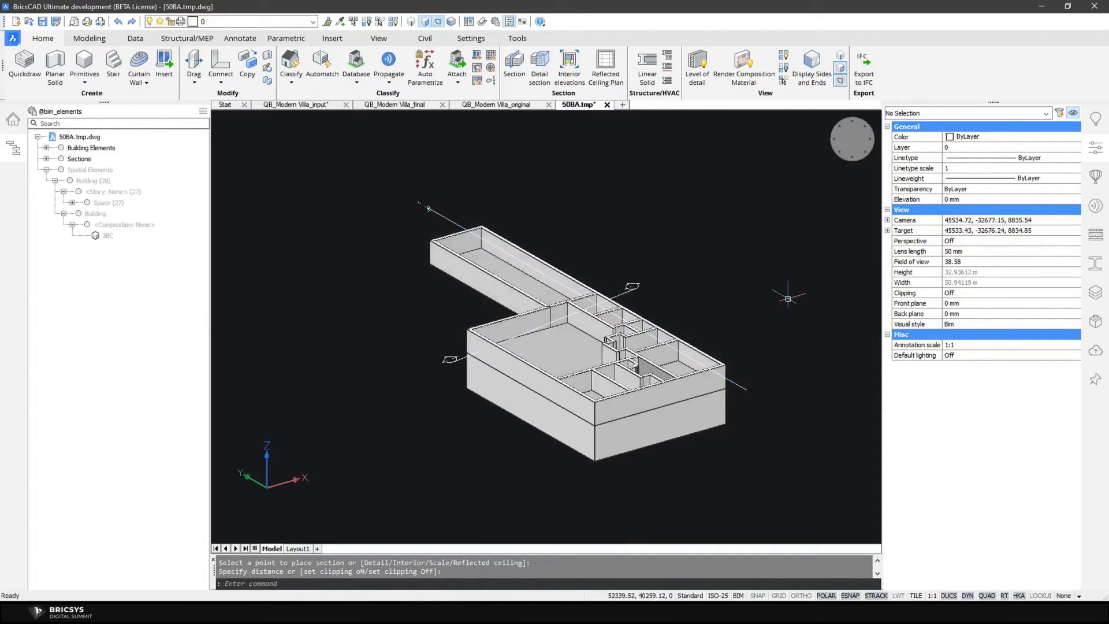
# Select the interior wall beside the large room, examine its BIM and quantity properties, and clear the selection
pyautogui.keyDown('shift'); pyautogui.moveTo(789, 300); pyautogui.dragTo(733, 359, button='middle'); pyautogui.keyUp('shift')
pyautogui.scroll(2, 712, 265)
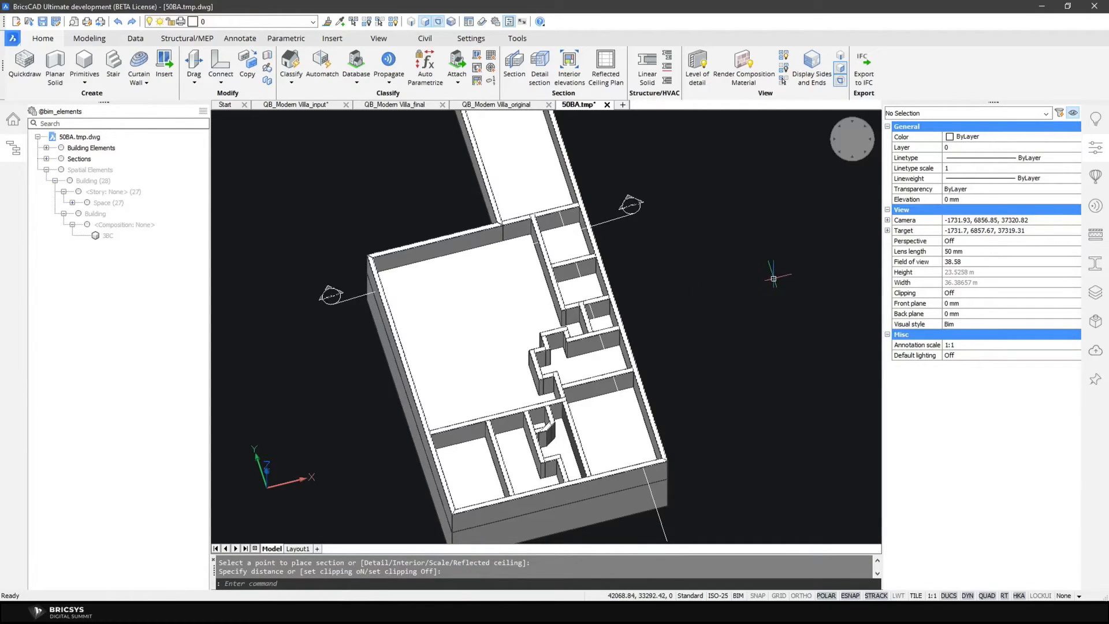
pyautogui.keyDown('shift'); pyautogui.moveTo(575, 270); pyautogui.dragTo(575, 305, button='middle'); pyautogui.keyUp('shift')
pyautogui.scroll(5, 576, 305)
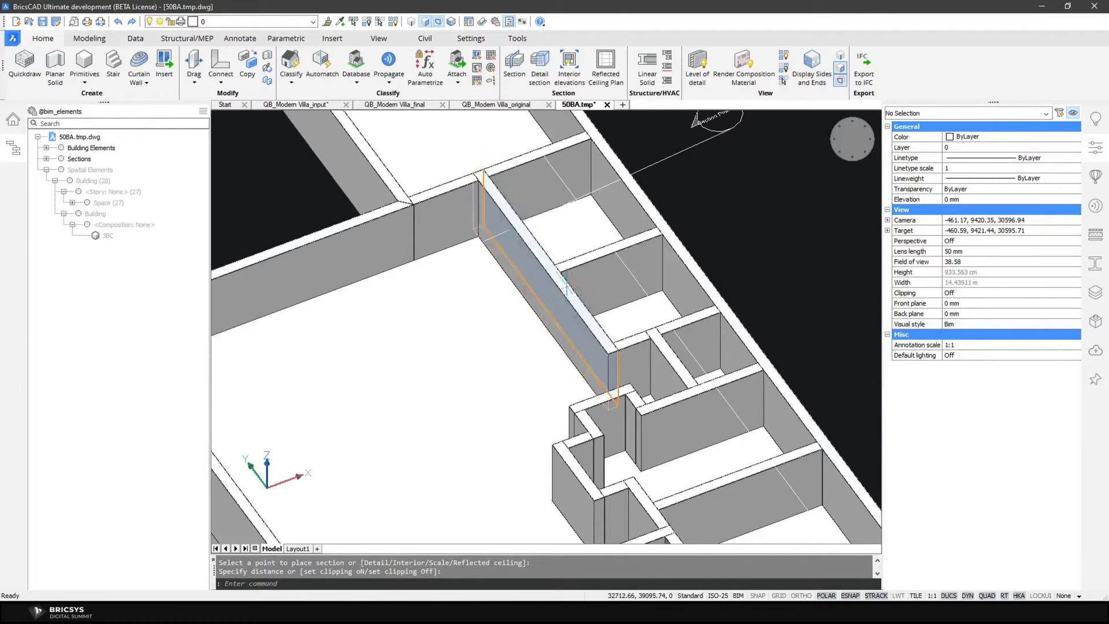
pyautogui.click(566, 287)
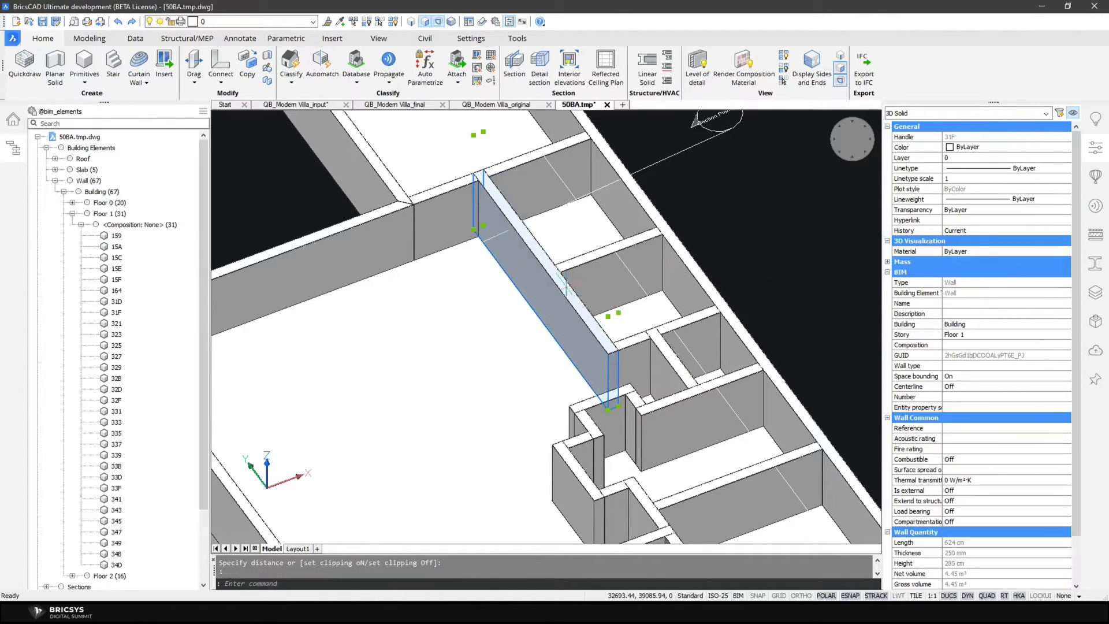
pyautogui.click(1093, 149)
pyautogui.click(1093, 149)
pyautogui.press('Escape')
pyautogui.scroll(-3, 775, 280)
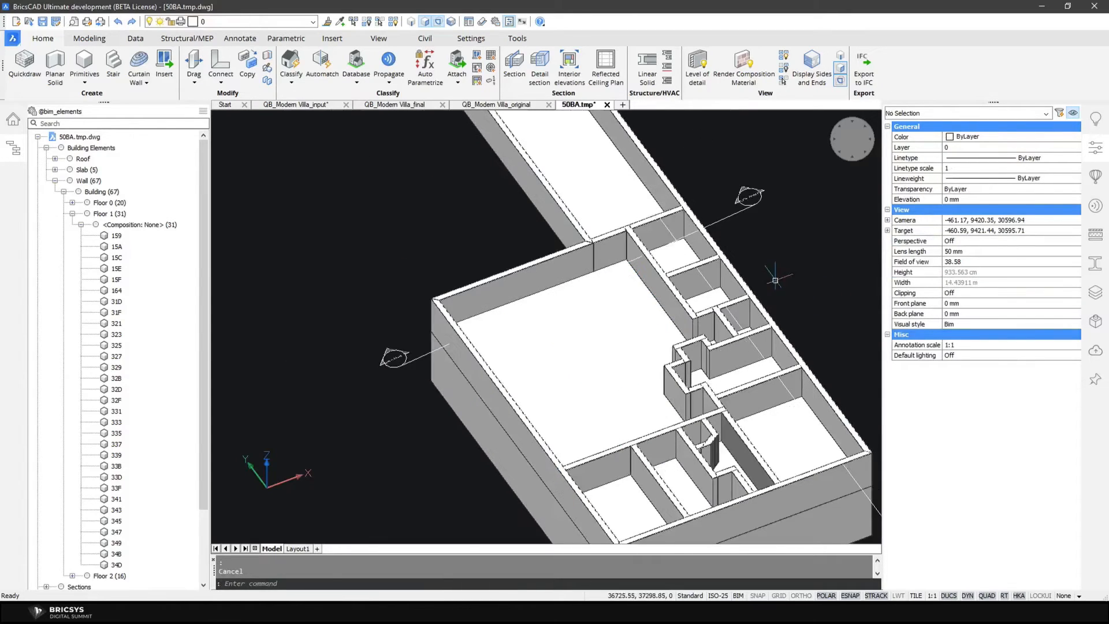
# Turn off the clip display of the horizontal section to show the complete building
pyautogui.scroll(-5, 775, 280)
pyautogui.scroll(4, 750, 283)
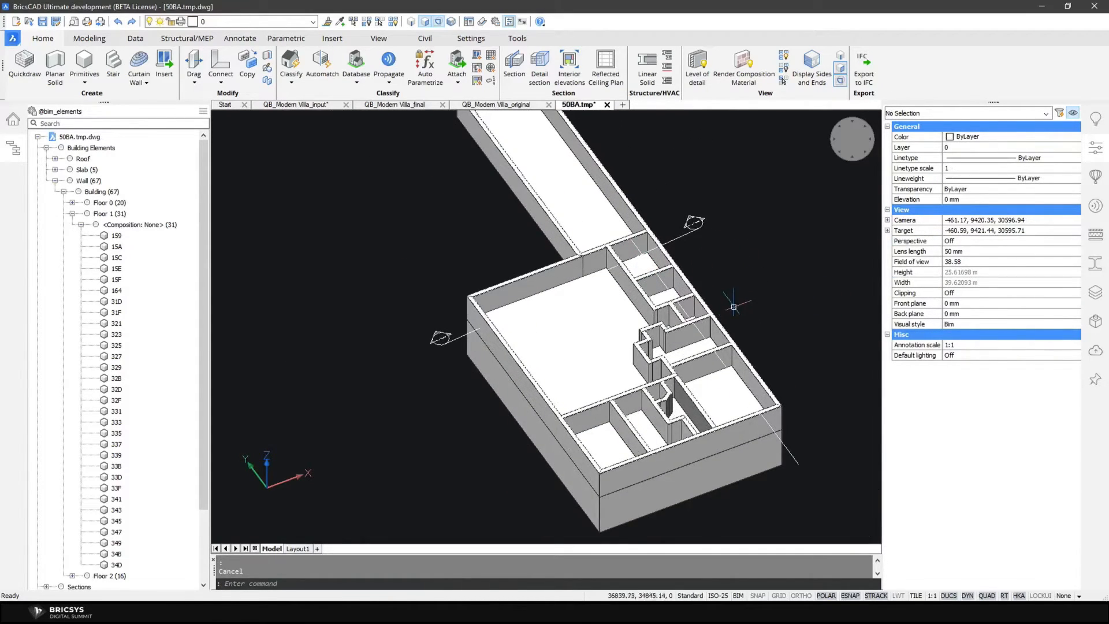
pyautogui.scroll(-2, 734, 307)
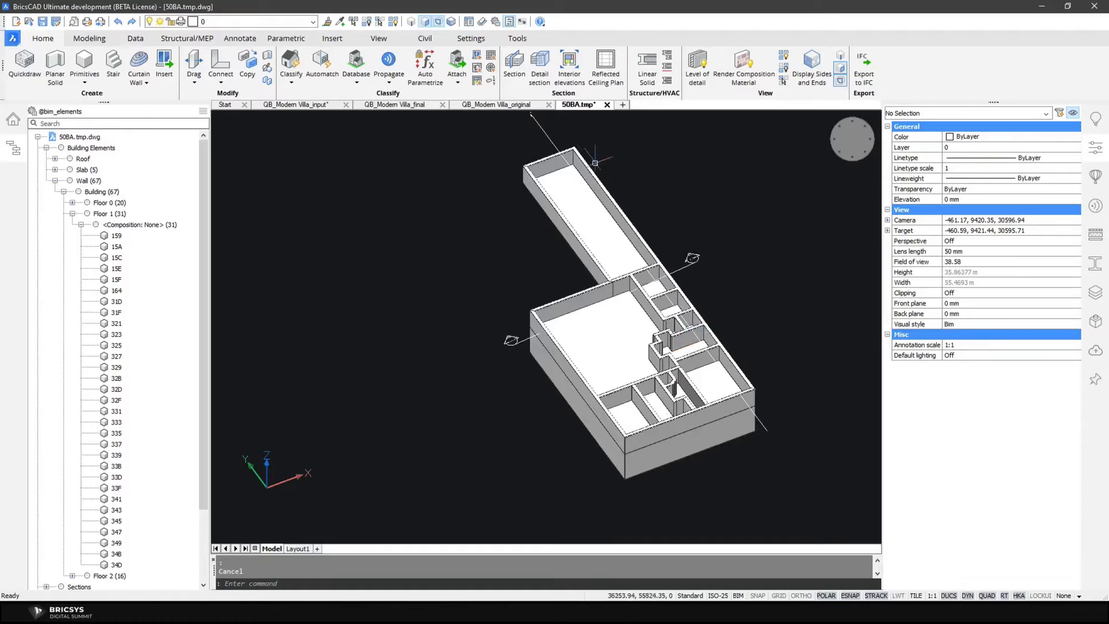
pyautogui.click(546, 128)
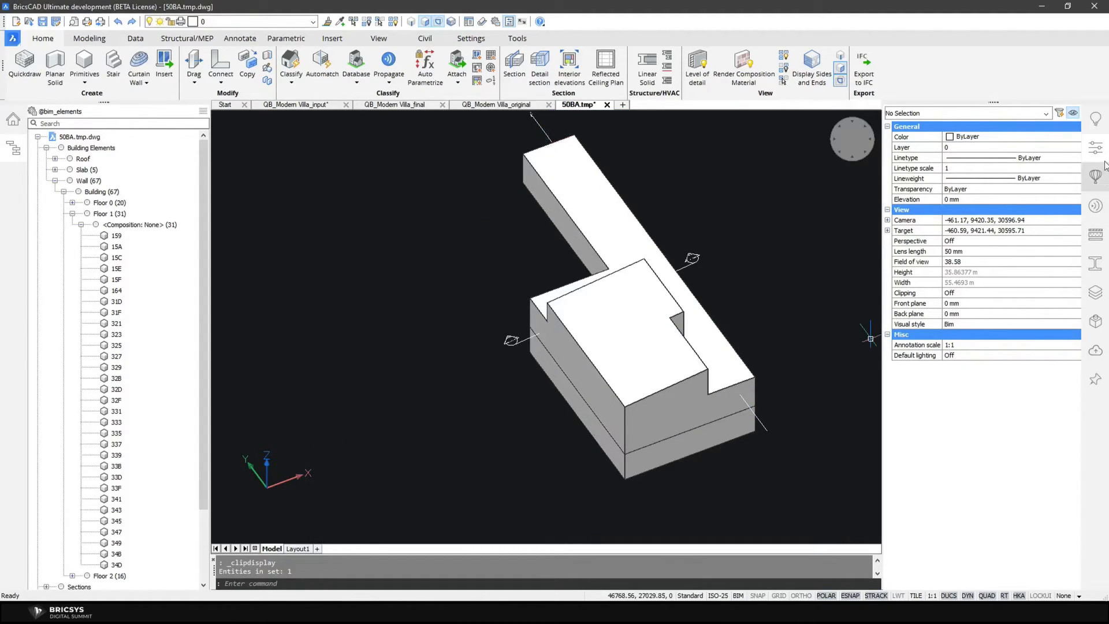
# Review the drawing's layers and switch to the QB_Modern Villa_final drawing, viewing the villa from its courtyard side
pyautogui.click(1097, 294)
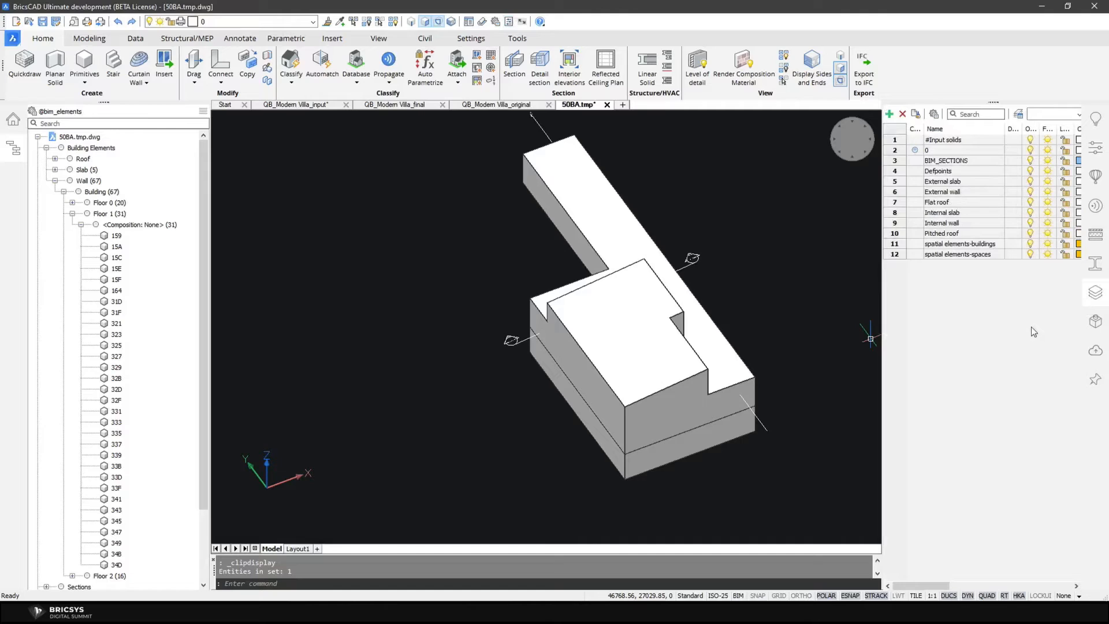
pyautogui.click(415, 107)
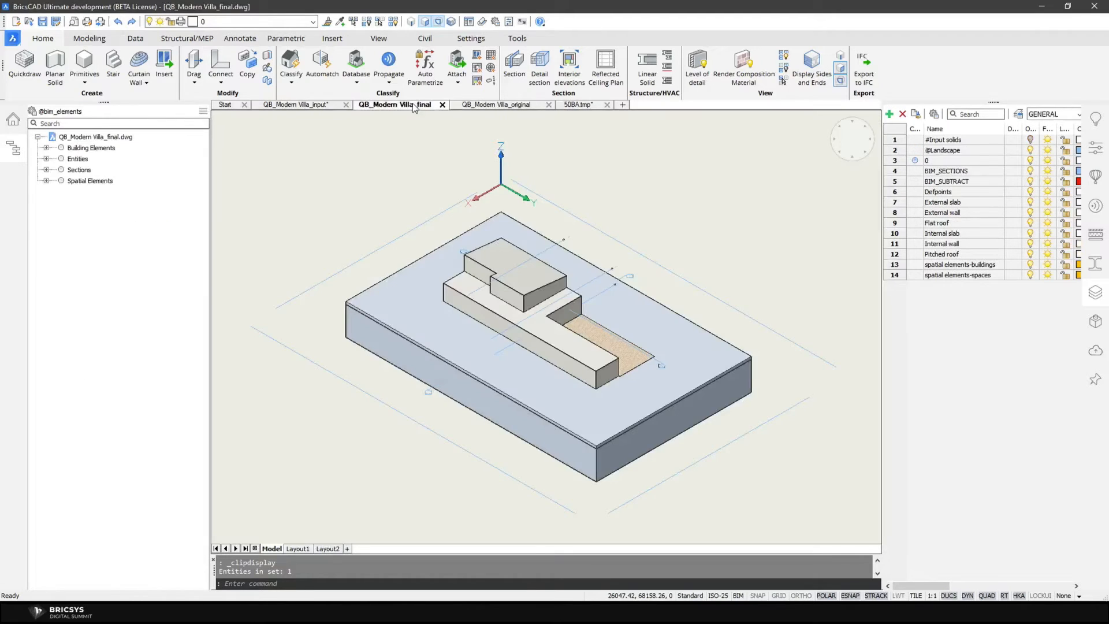
pyautogui.keyDown('shift'); pyautogui.moveTo(816, 272); pyautogui.dragTo(626, 263, button='middle'); pyautogui.keyUp('shift')
pyautogui.scroll(-1, 645, 386)
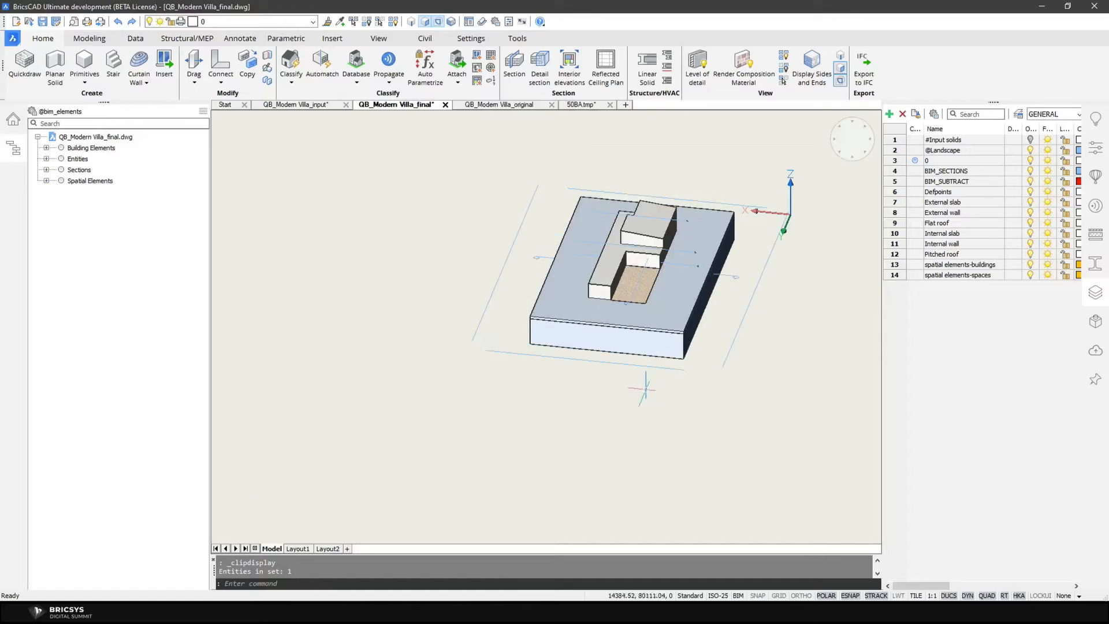
pyautogui.scroll(2, 714, 162)
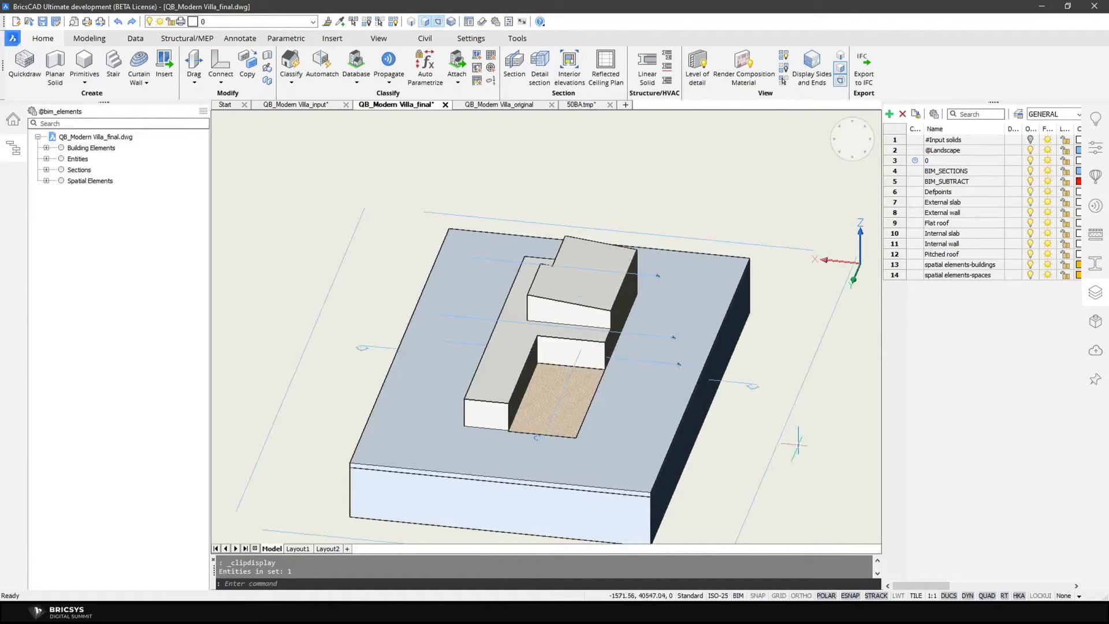
# Turn on the clip display of the First floor plan section and of the Groud floor plan section
pyautogui.moveTo(648, 275)
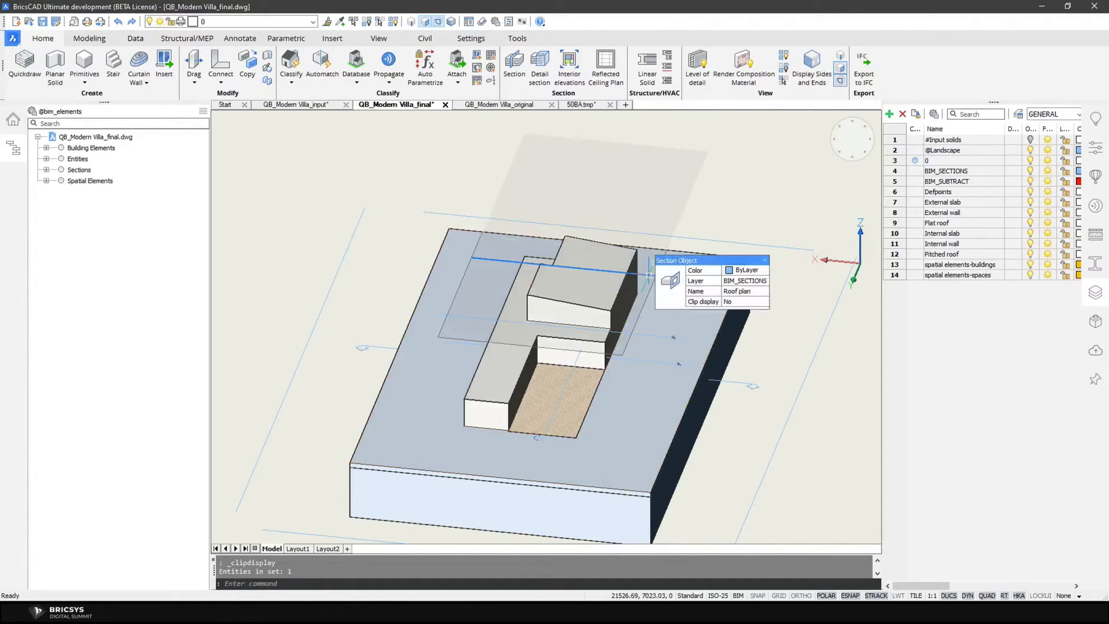
pyautogui.press('Escape')
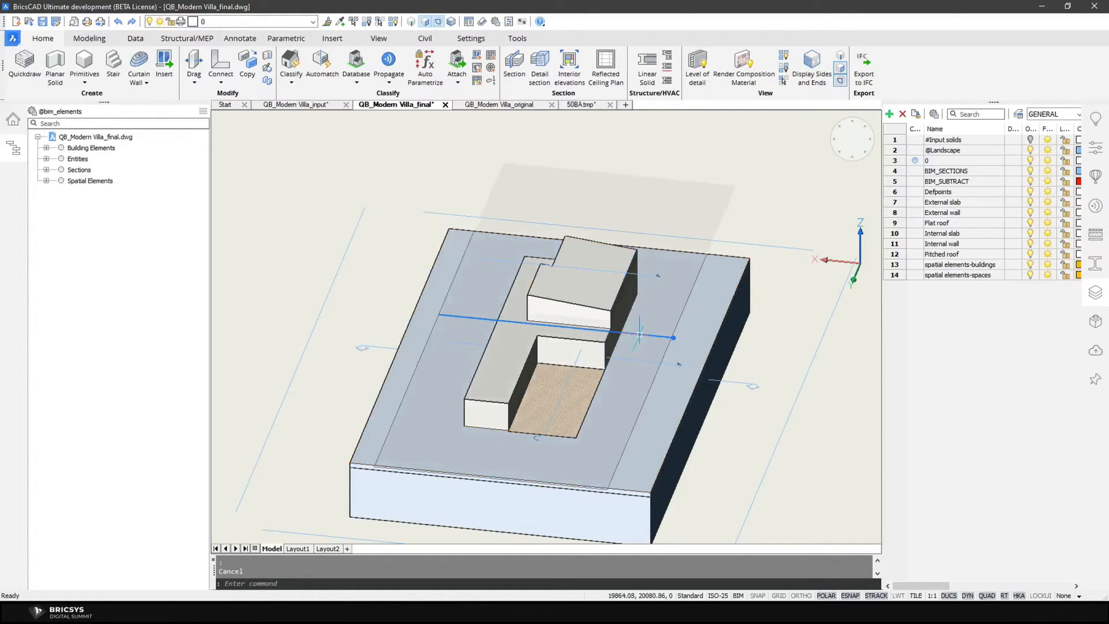
pyautogui.click(657, 337)
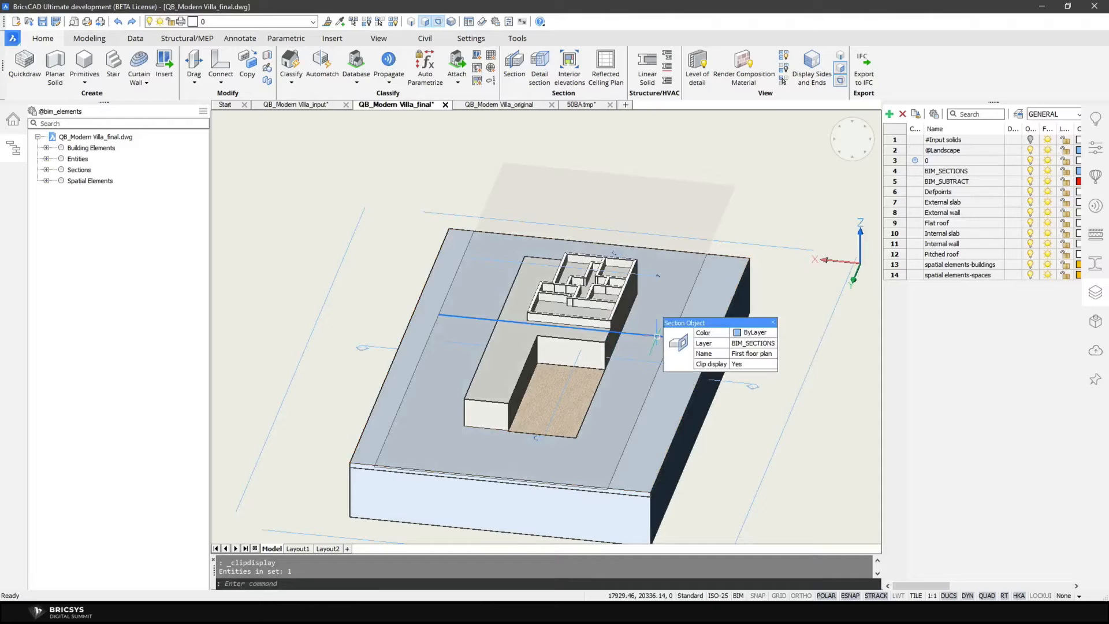
pyautogui.press('Escape')
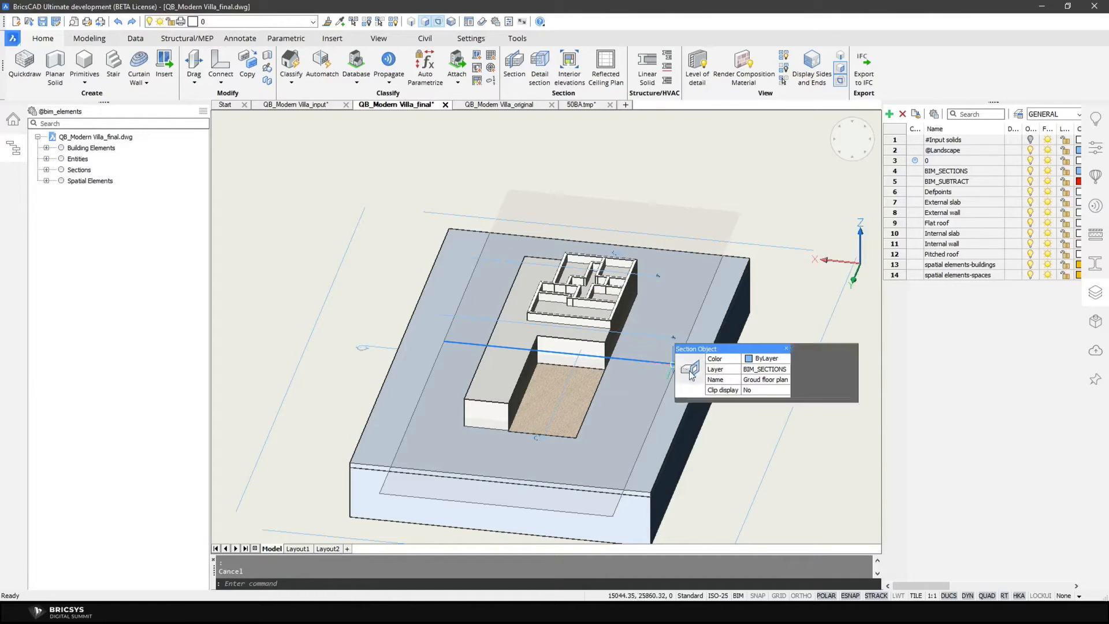
pyautogui.click(690, 371)
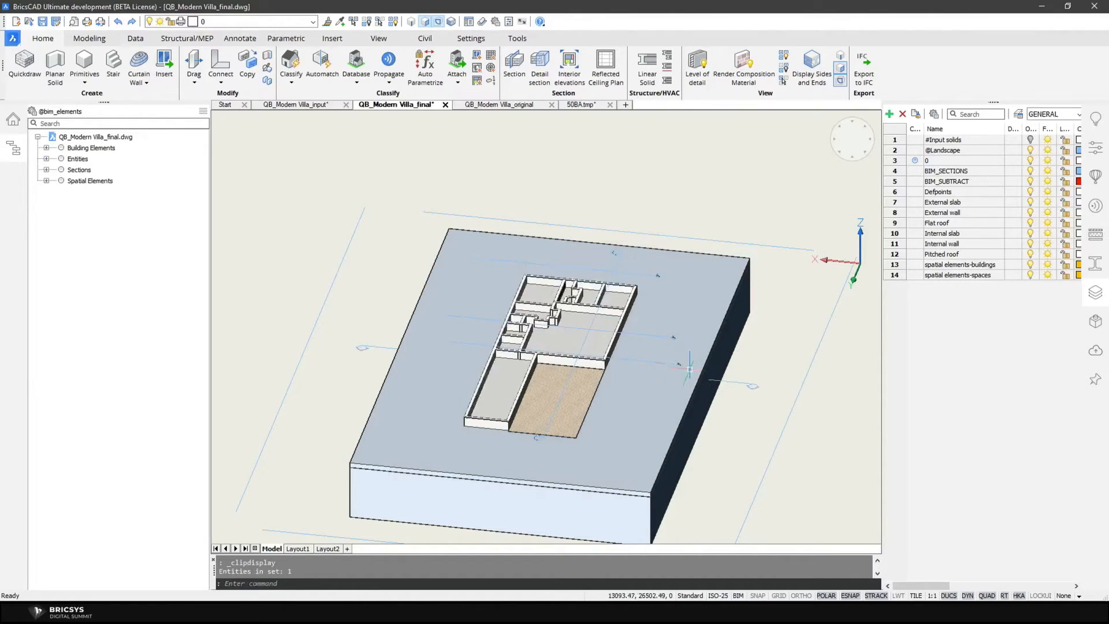
# Turn on the clip display of the vertical section across the villa and view the cut terrain and rooms
pyautogui.click(405, 353)
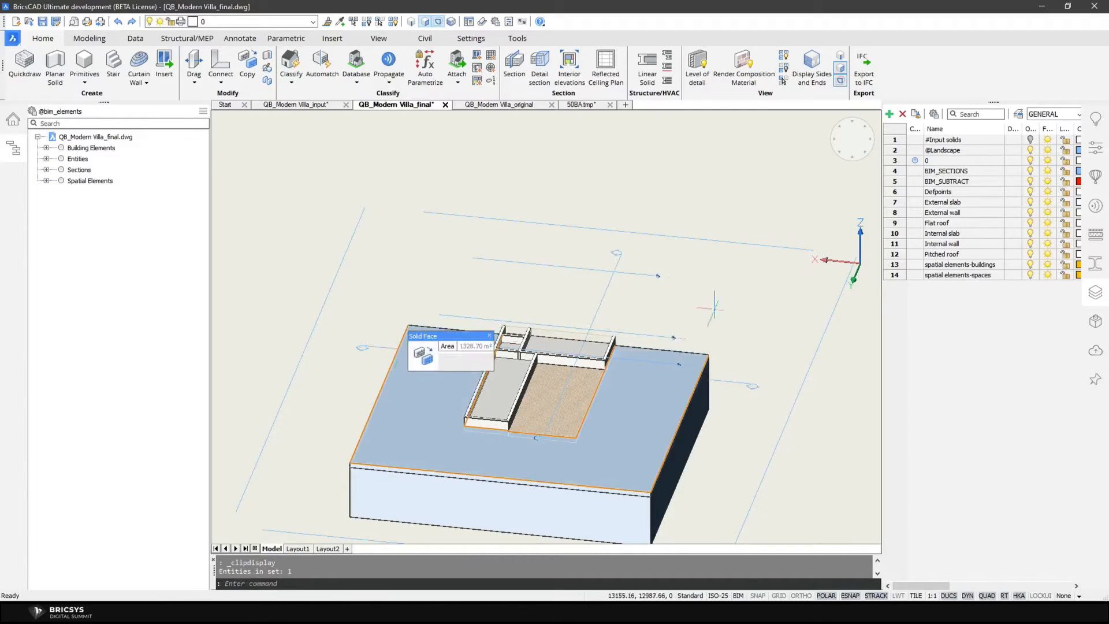
pyautogui.keyDown('shift'); pyautogui.moveTo(743, 304); pyautogui.dragTo(401, 291, button='middle'); pyautogui.keyUp('shift')
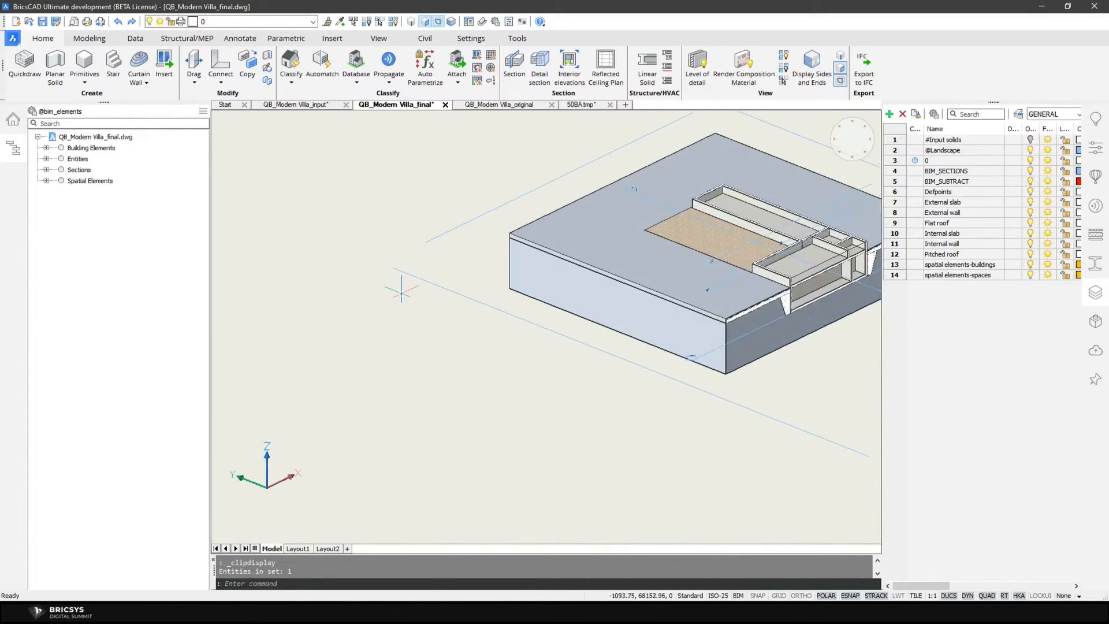
pyautogui.press('Escape')
# Turn off the clip display of the vertical cross section and view the ground floor plan cut from above
pyautogui.scroll(-3, 574, 396)
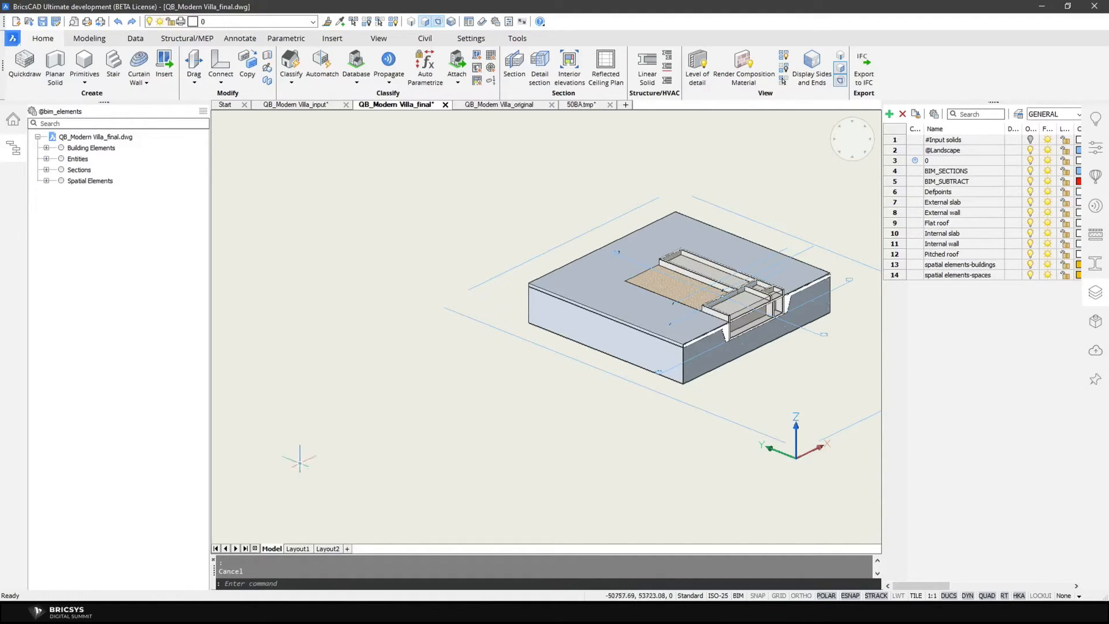
pyautogui.scroll(-3, 299, 462)
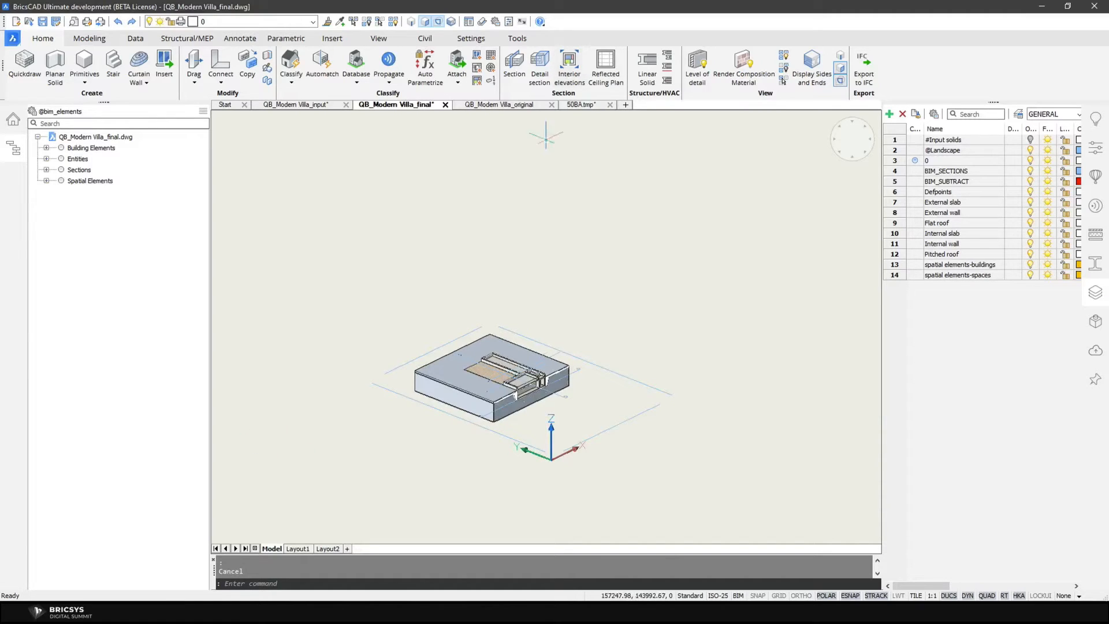
pyautogui.scroll(5, 436, 452)
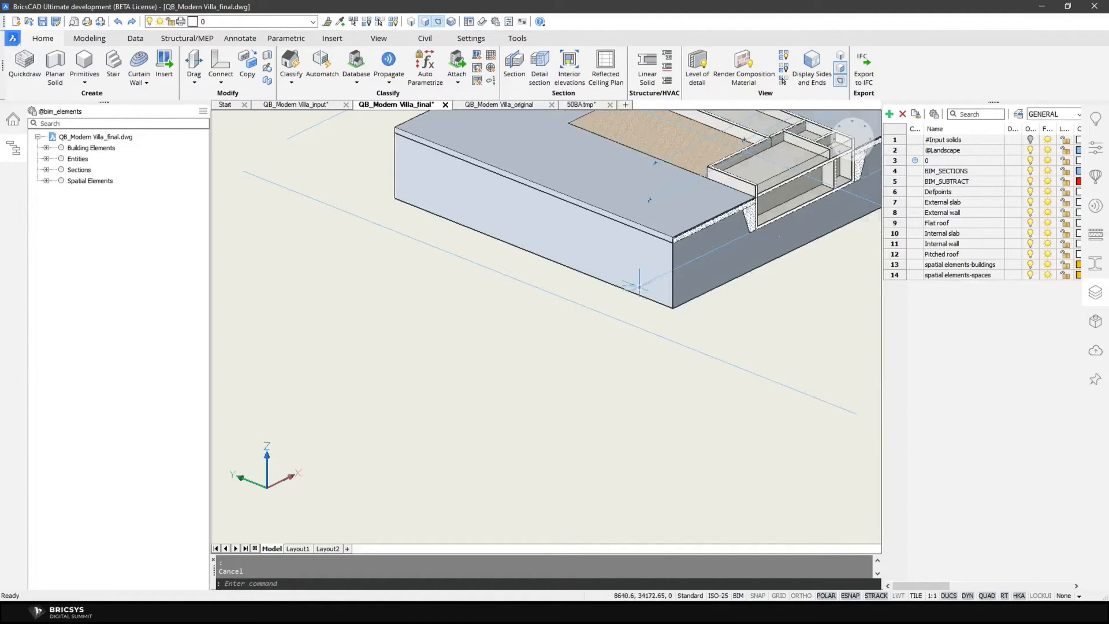
pyautogui.moveTo(639, 280)
pyautogui.click(658, 300)
pyautogui.scroll(-3, 526, 381)
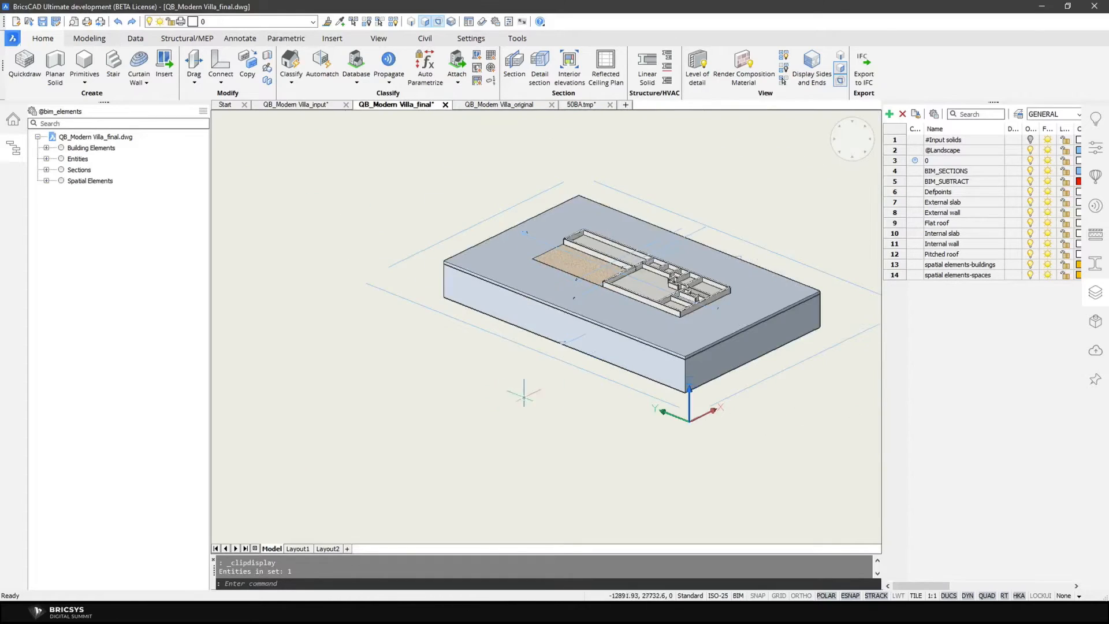
pyautogui.moveTo(536, 237)
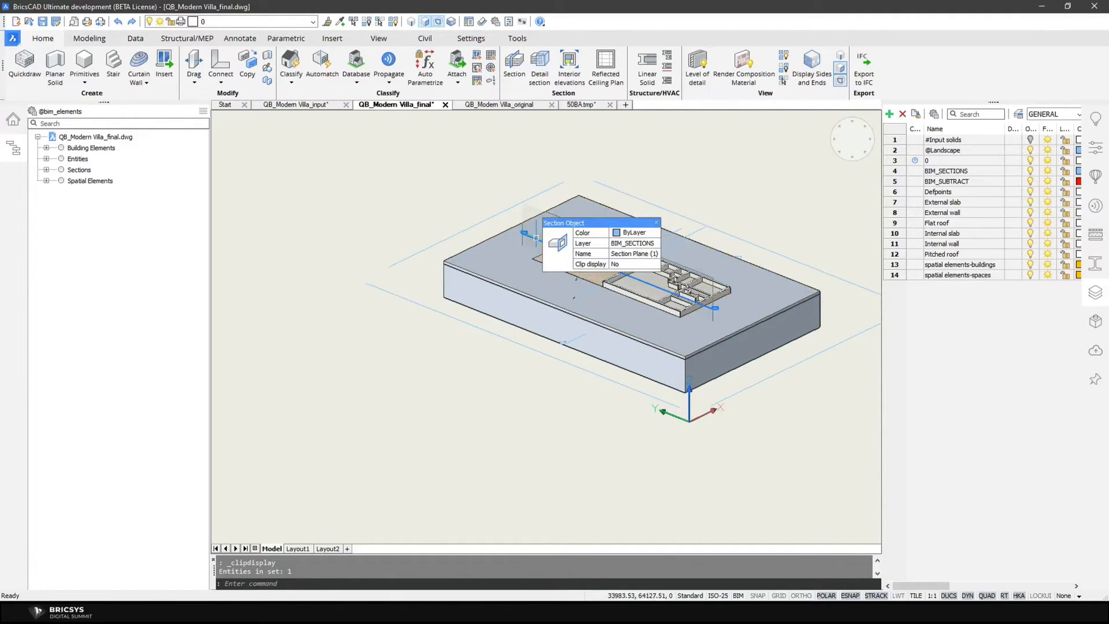
pyautogui.keyDown('shift'); pyautogui.moveTo(832, 205); pyautogui.dragTo(775, 242, button='middle'); pyautogui.keyUp('shift')
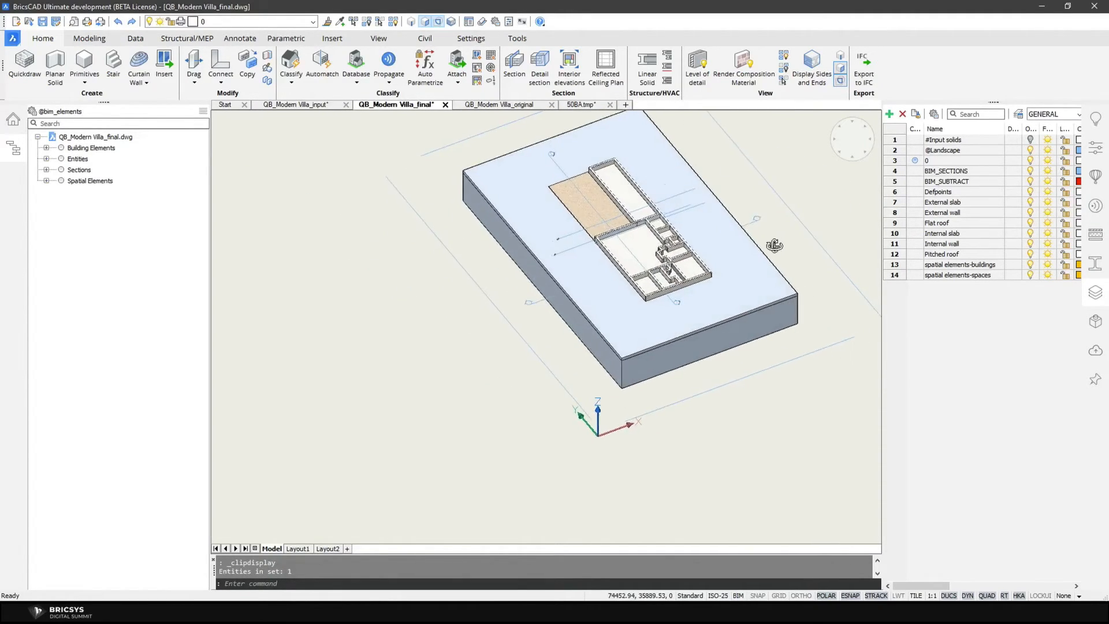
# Turn off the clip display of the ground floor plan section and view the first floor rooms cut from above
pyautogui.scroll(5, 716, 199)
pyautogui.moveTo(643, 231)
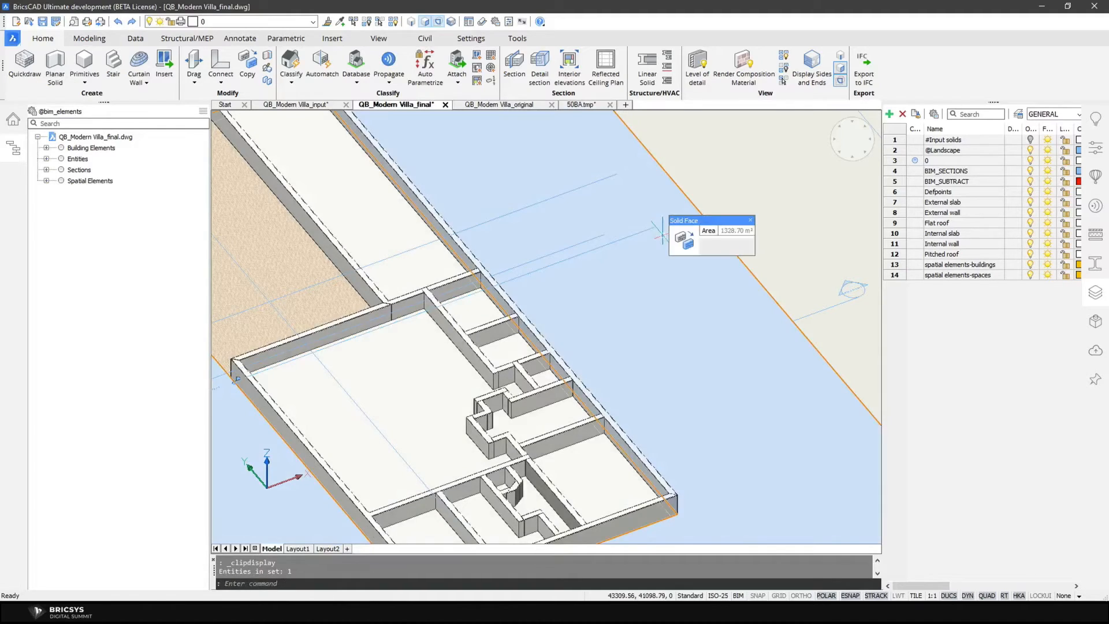
pyautogui.click(616, 241)
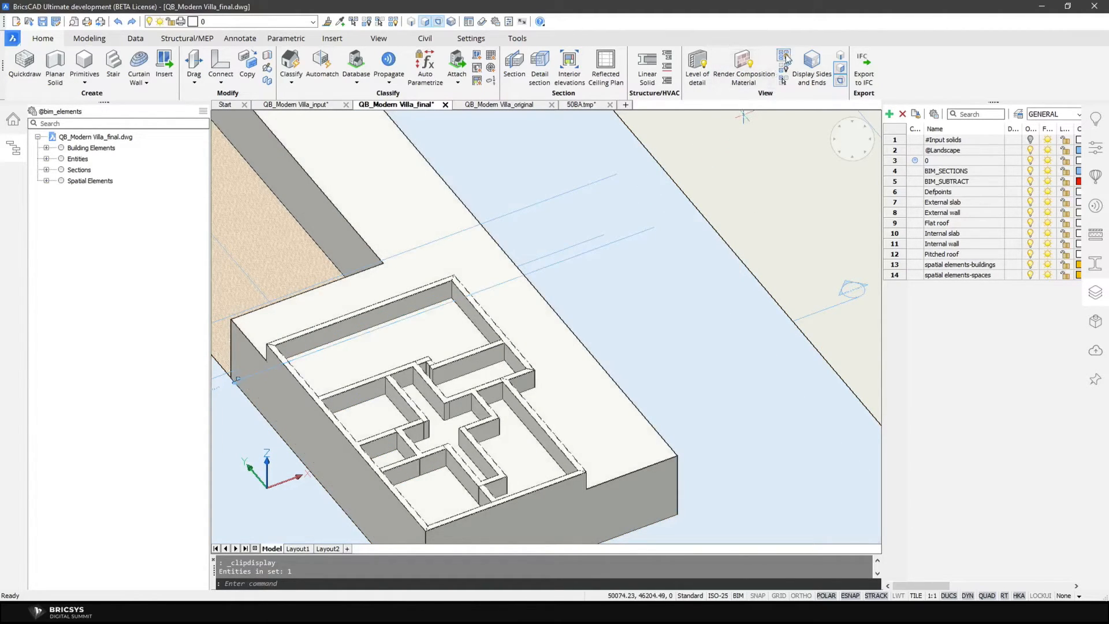
pyautogui.click(783, 56)
pyautogui.click(781, 69)
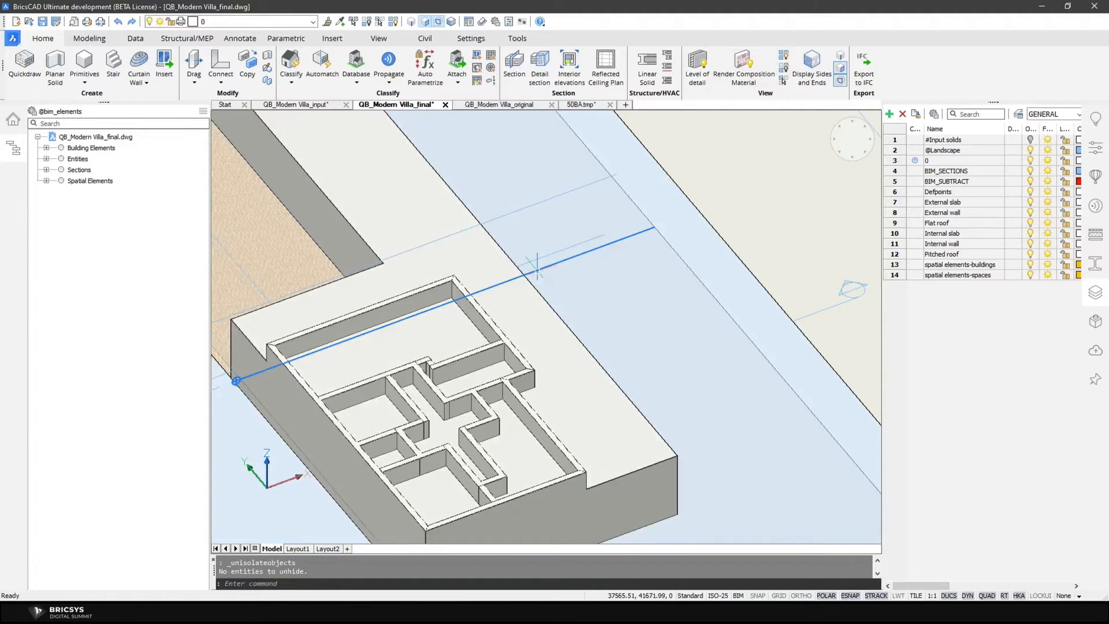
pyautogui.click(559, 275)
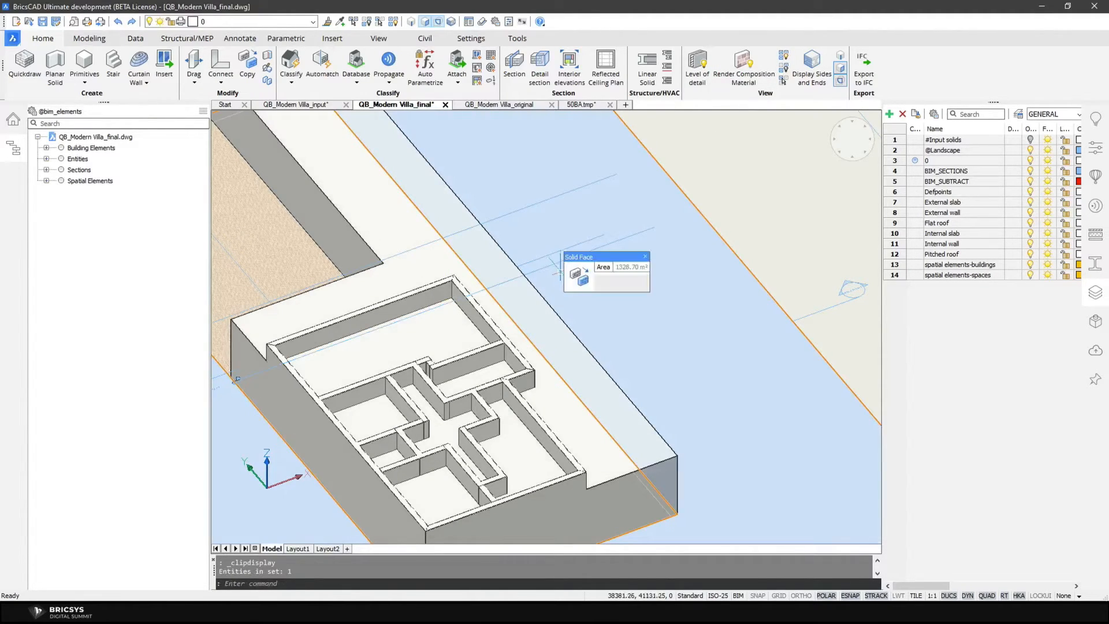
pyautogui.press('Escape')
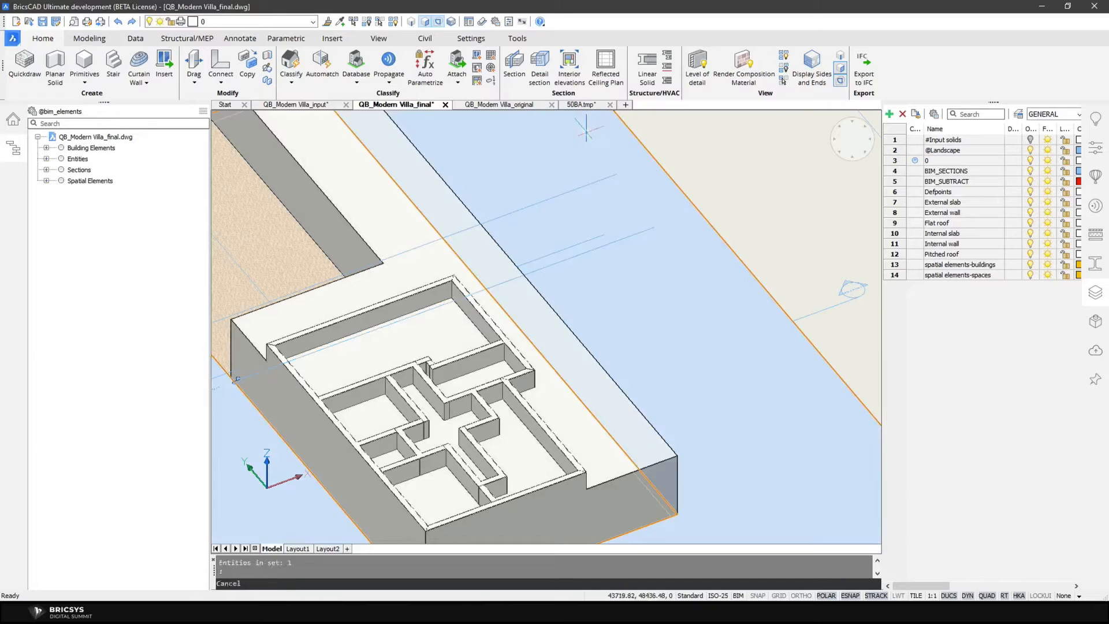
pyautogui.keyDown('shift'); pyautogui.moveTo(686, 233); pyautogui.dragTo(586, 253, button='middle'); pyautogui.keyUp('shift')
pyautogui.scroll(-3, 586, 253)
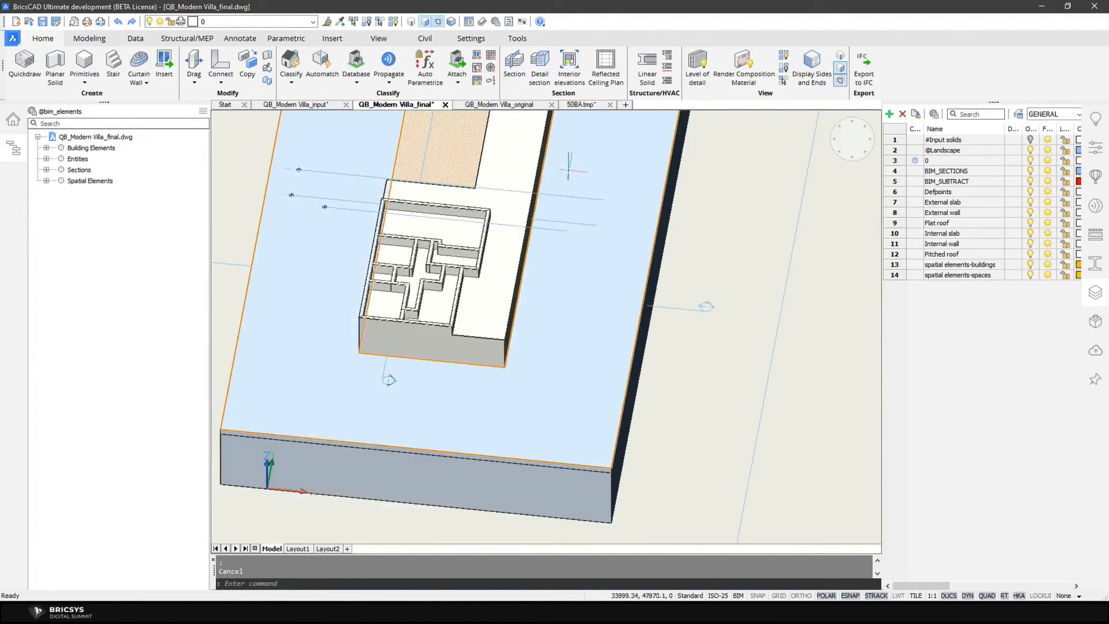
# Switch to the QB_Modern Villa_original drawing and view the detailed villa from its terrace side
pyautogui.click(513, 104)
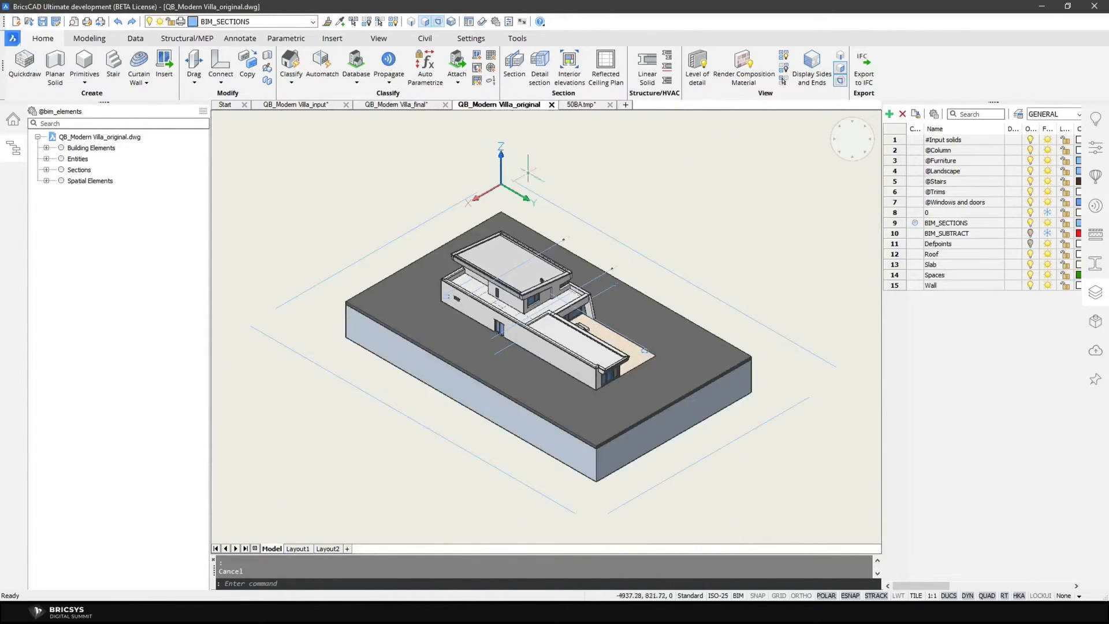
pyautogui.scroll(5, 557, 269)
pyautogui.scroll(2, 718, 257)
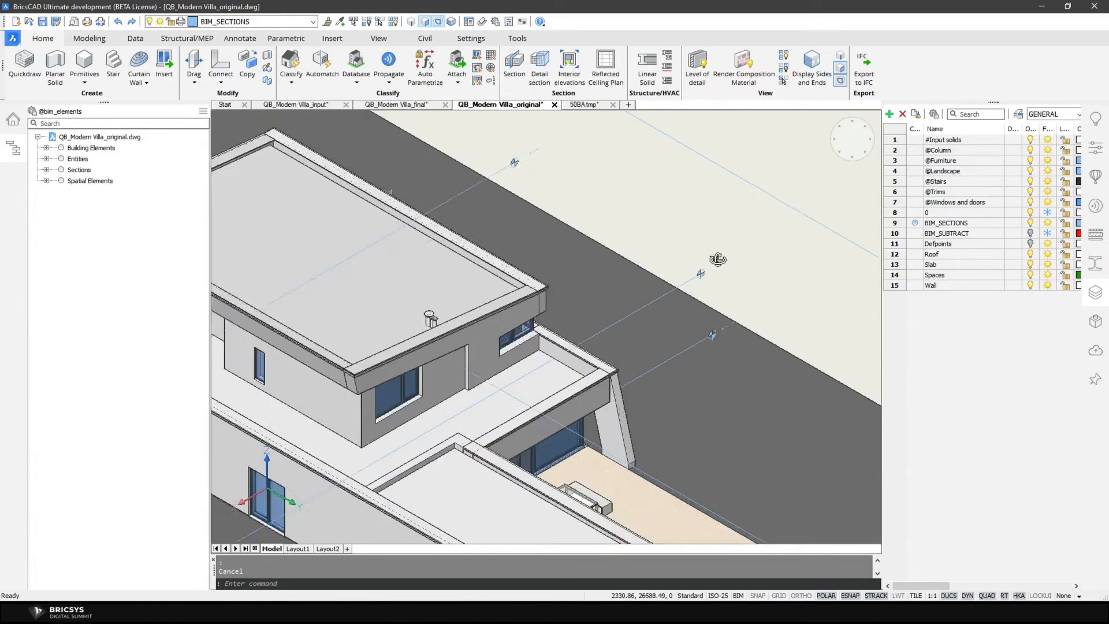
pyautogui.keyDown('shift'); pyautogui.moveTo(718, 257); pyautogui.dragTo(686, 234, button='middle'); pyautogui.keyUp('shift')
pyautogui.scroll(-4, 678, 227)
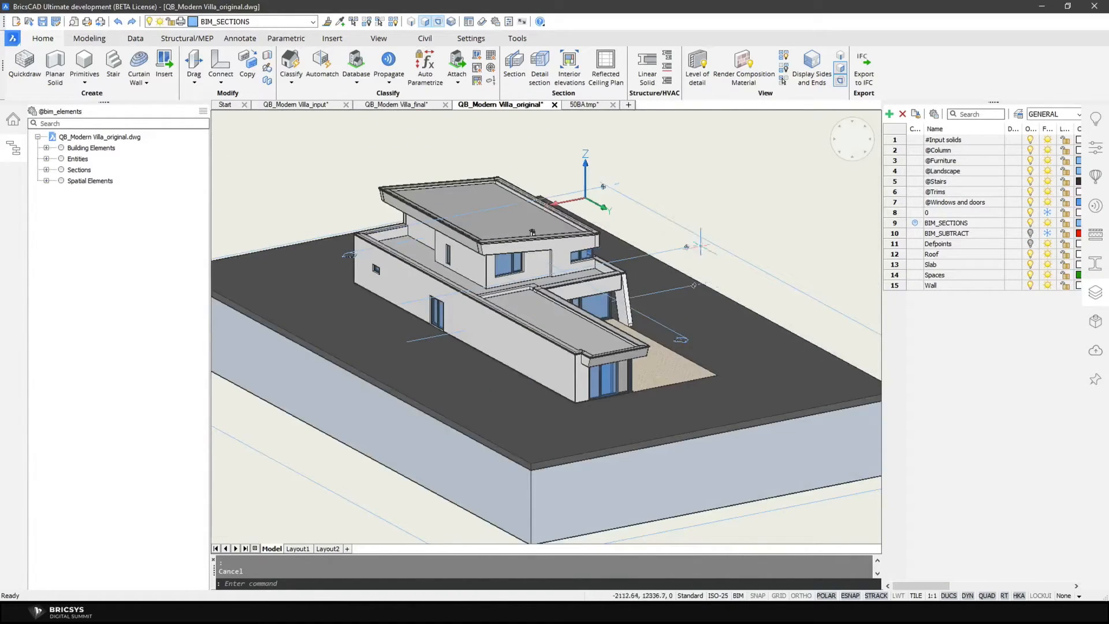